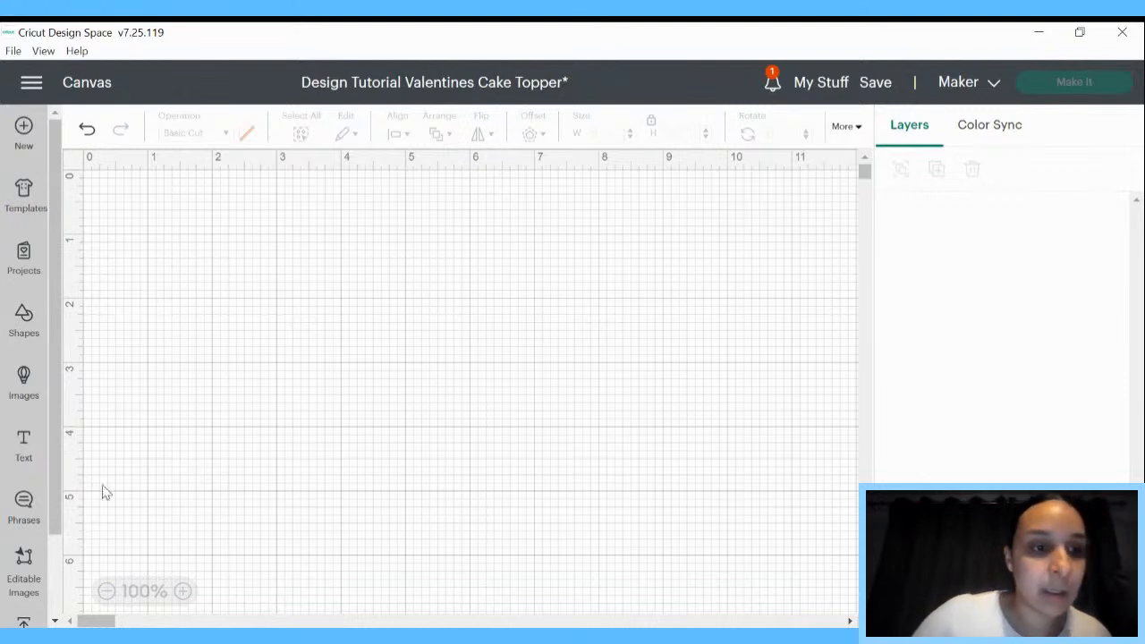
Search the image library for "be mine" and browse the matching designs
left_click(24, 383)
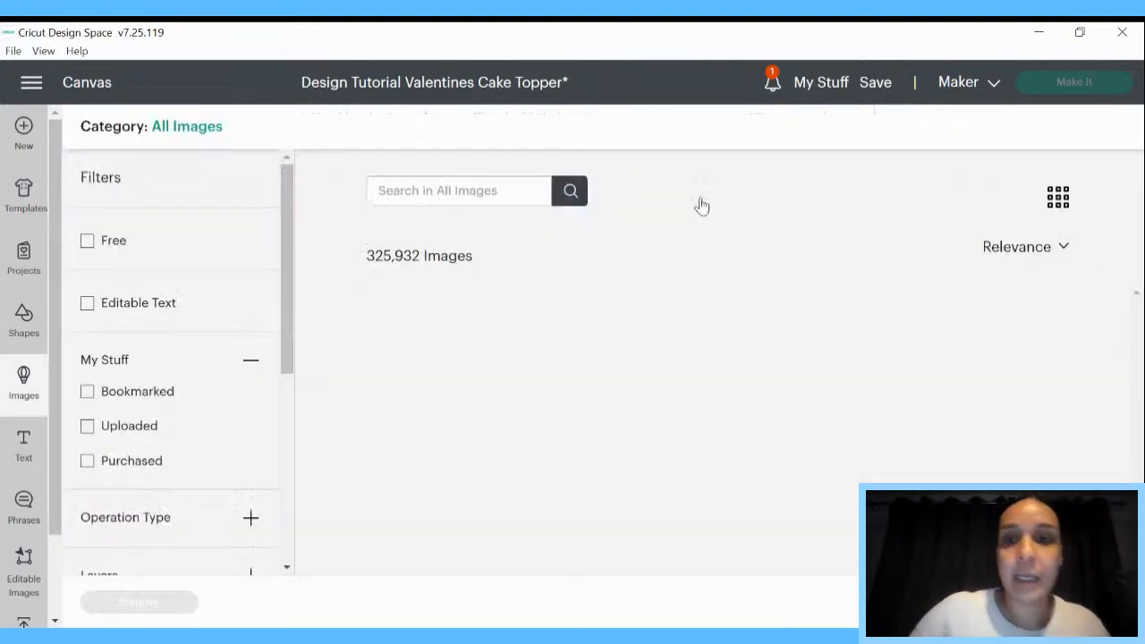
type("mine")
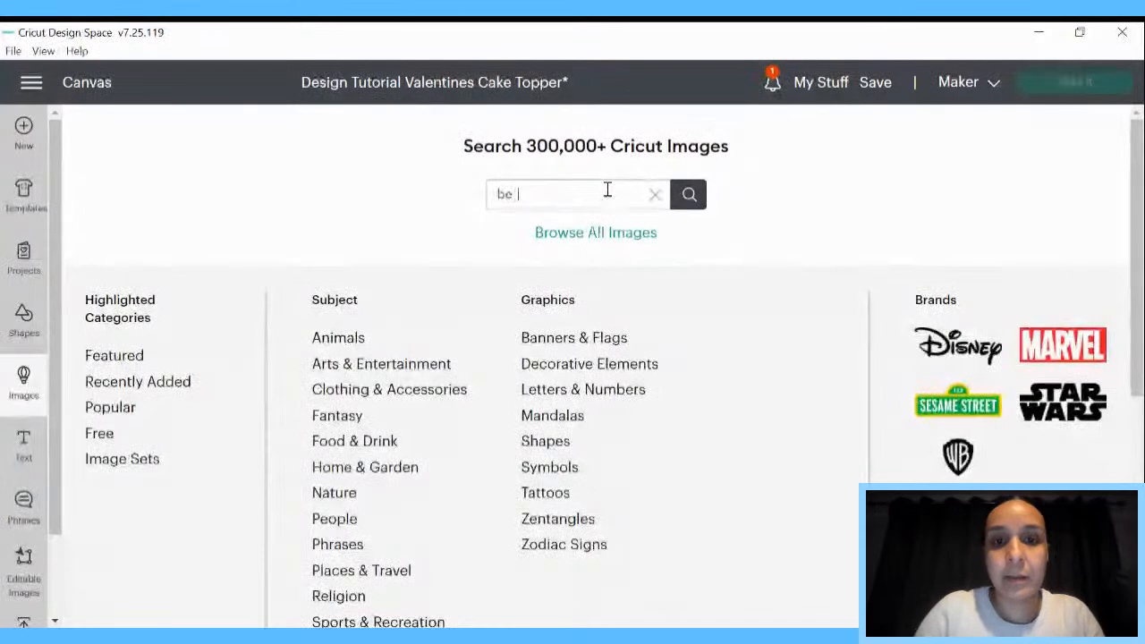
key("Return")
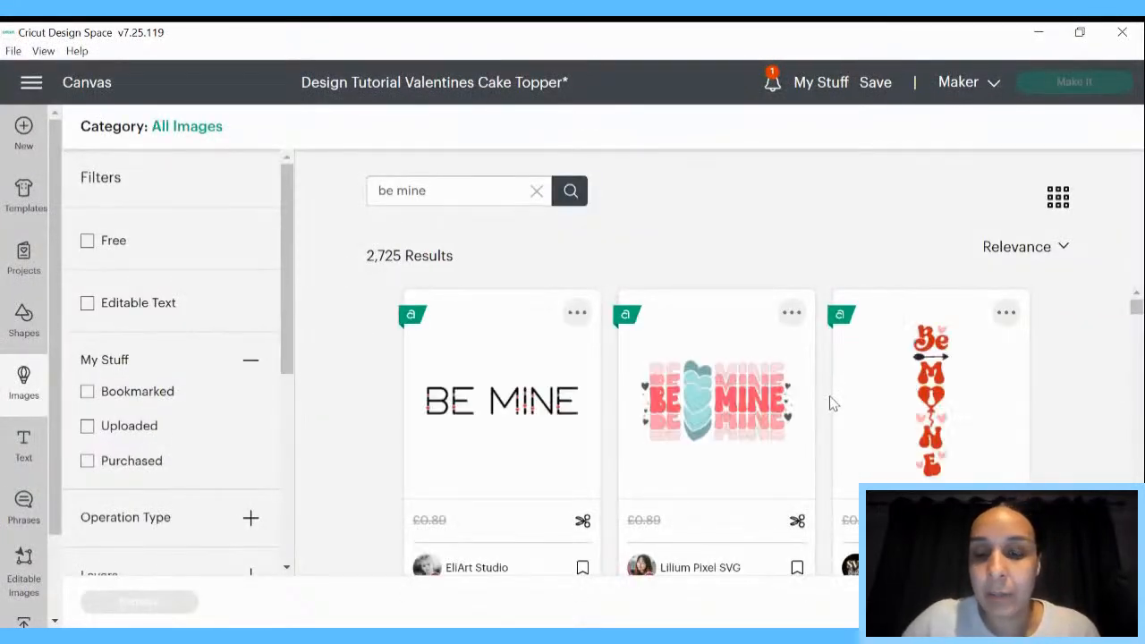
scroll(830, 403, "down", 10)
scroll(827, 411, "down", 10)
scroll(816, 420, "down", 10)
scroll(789, 394, "down", 10)
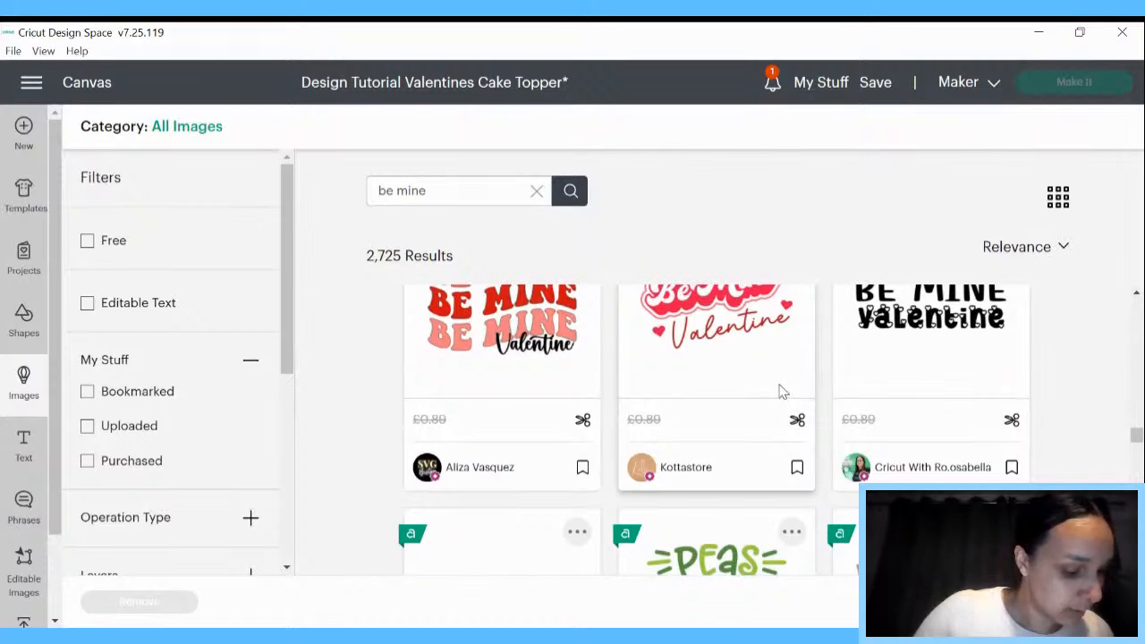
scroll(677, 367, "down", 5)
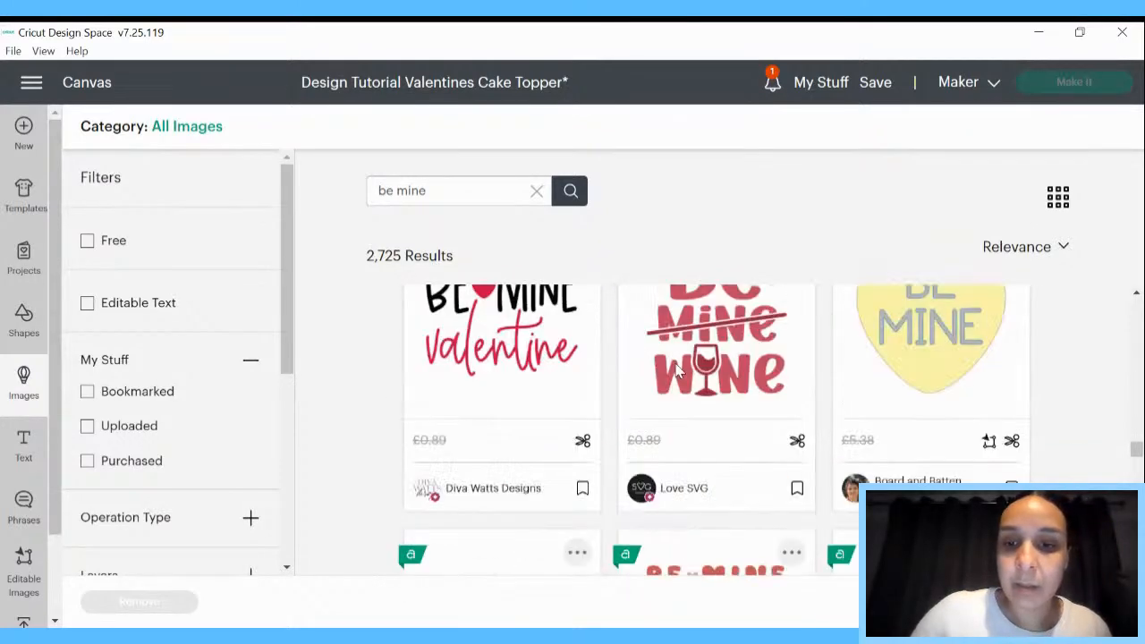
Find the image numbered #M437B874D in the image library and add it to the canvas
left_click_drag(450, 192, 90, 173)
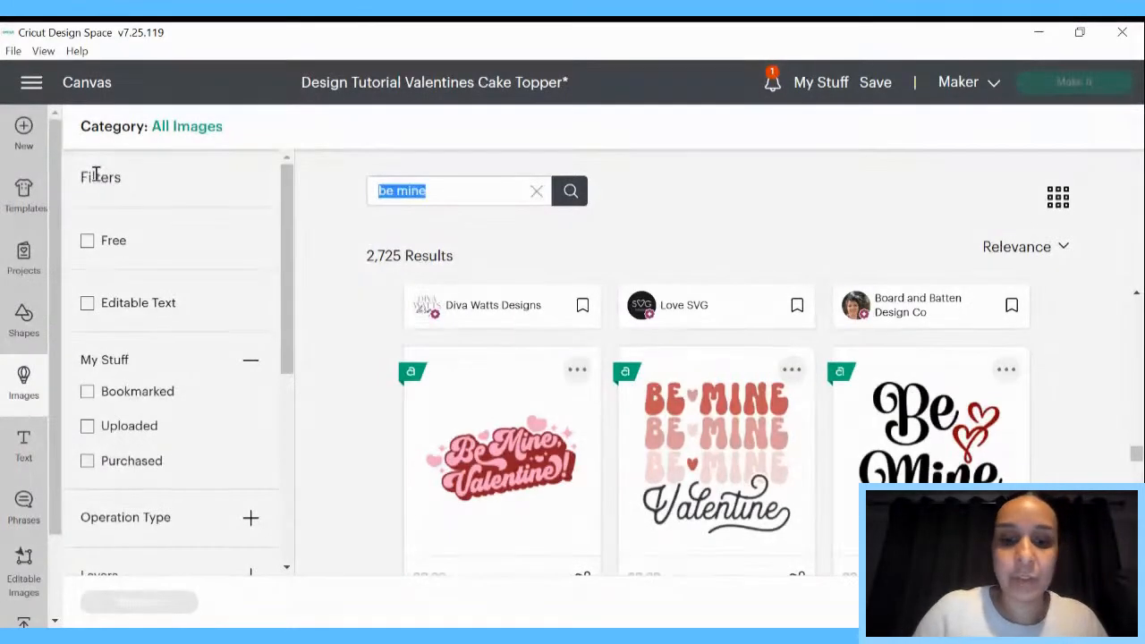
key("BackSpace")
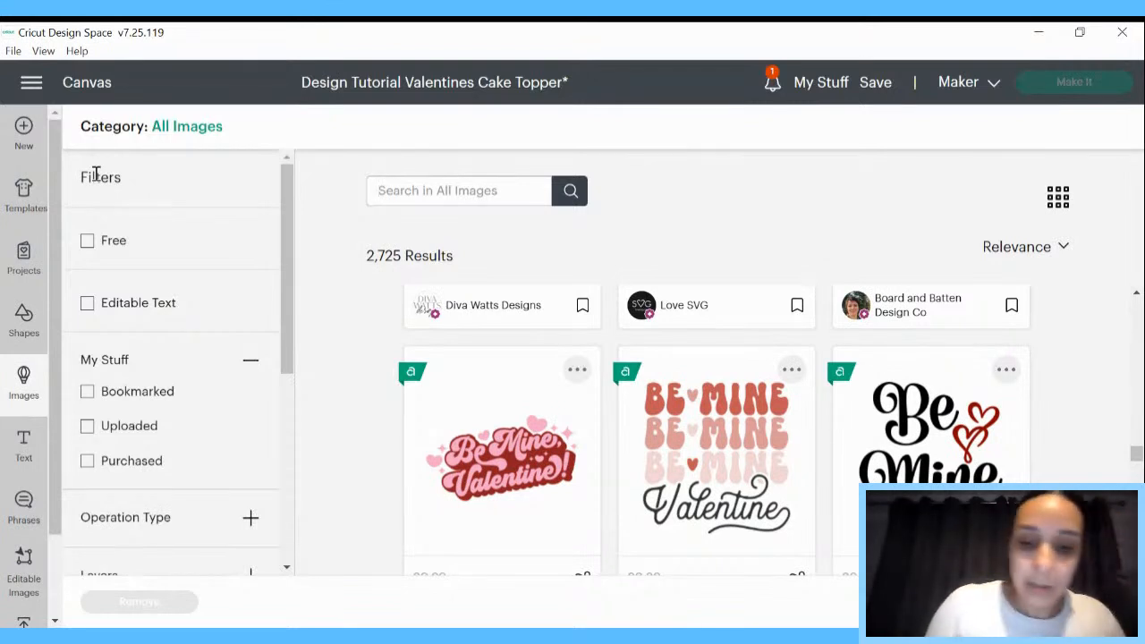
type("#M437b874")
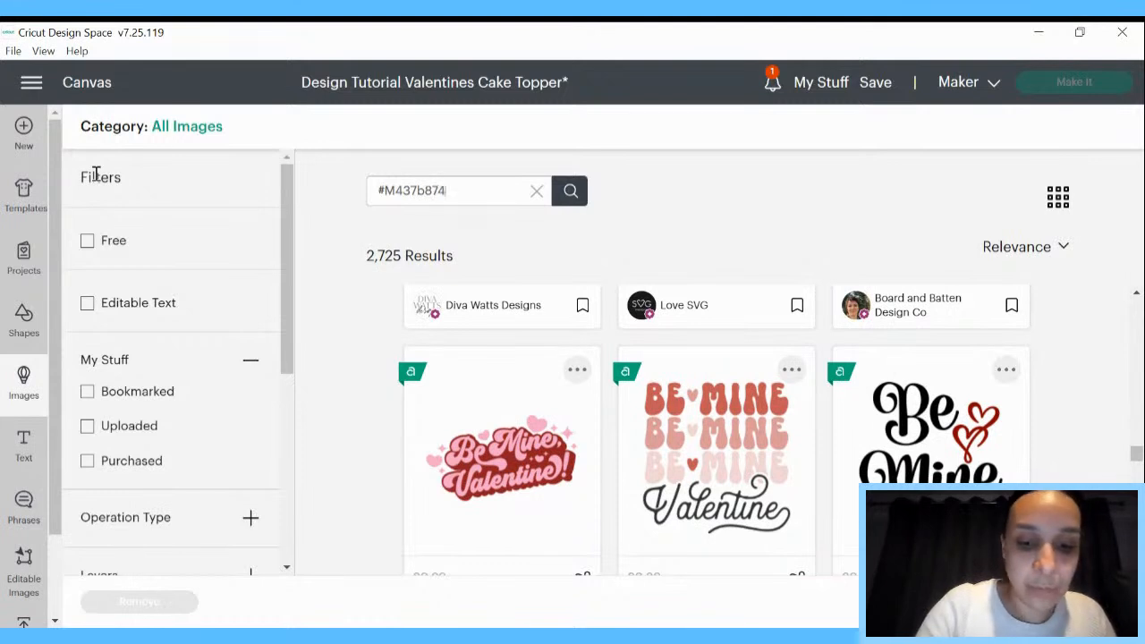
key("BackSpace")
key("BackSpace")
key("BackSpace")
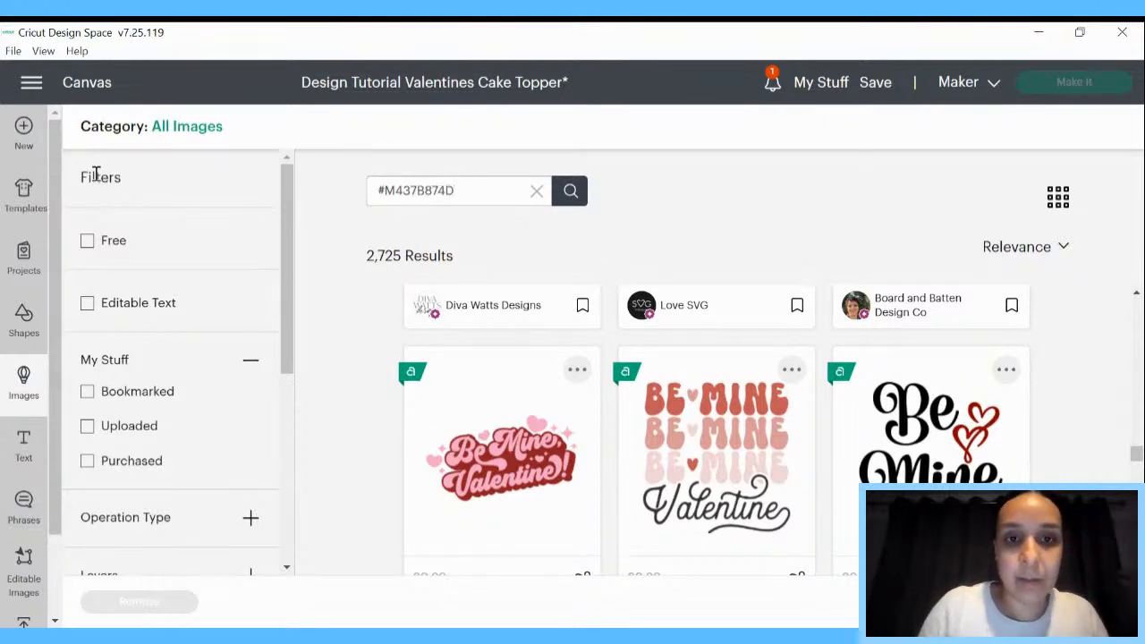
key("Return")
left_click(507, 443)
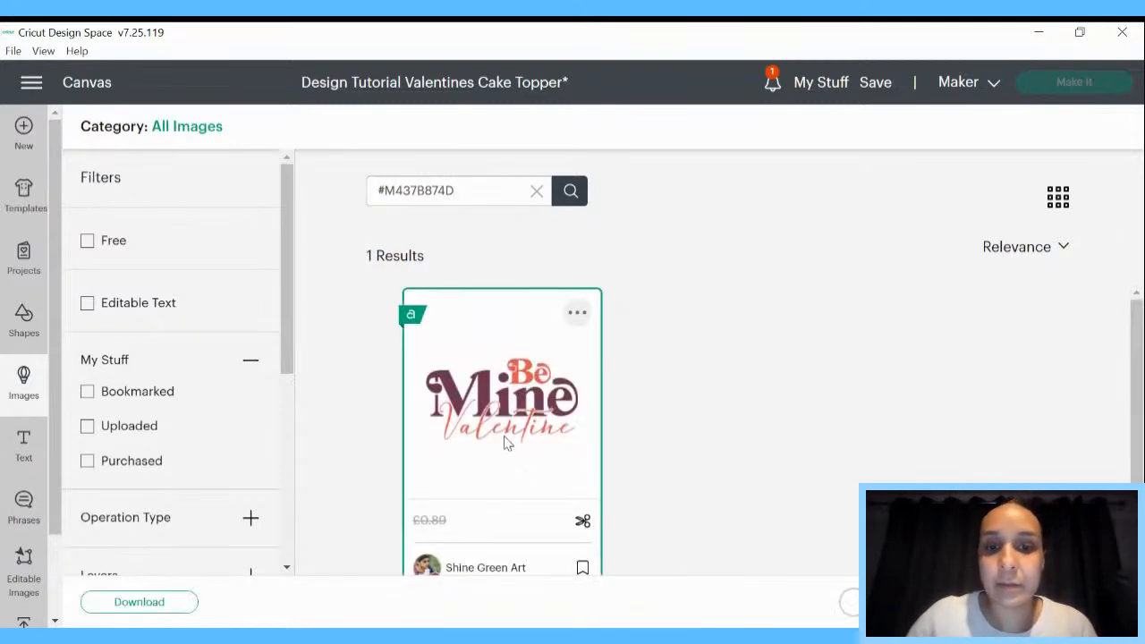
left_click(1065, 602)
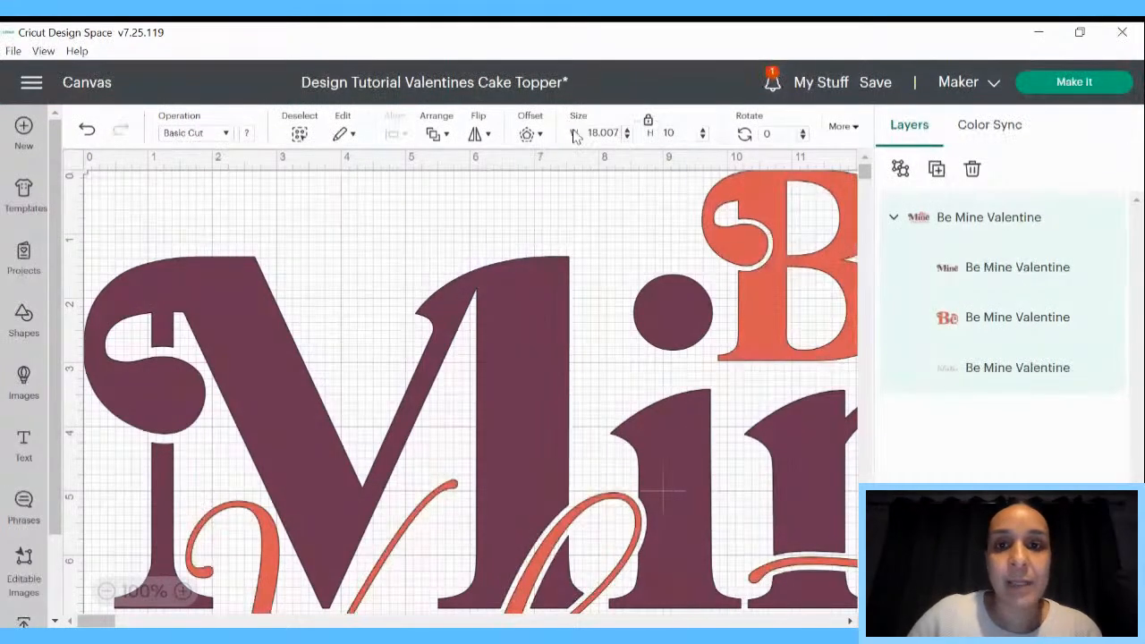
Resize the Be Mine Valentine design to 10 in wide and position it fully within the visible canvas
type("1")
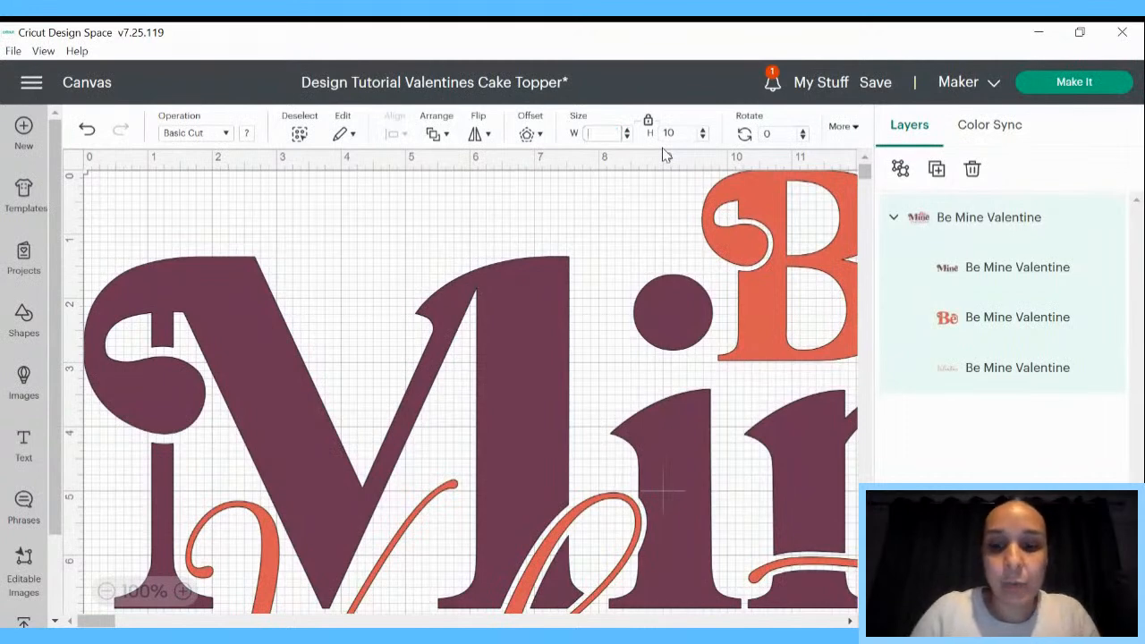
type("0")
key("Return")
left_click_drag(557, 355, 588, 394)
left_click(794, 413)
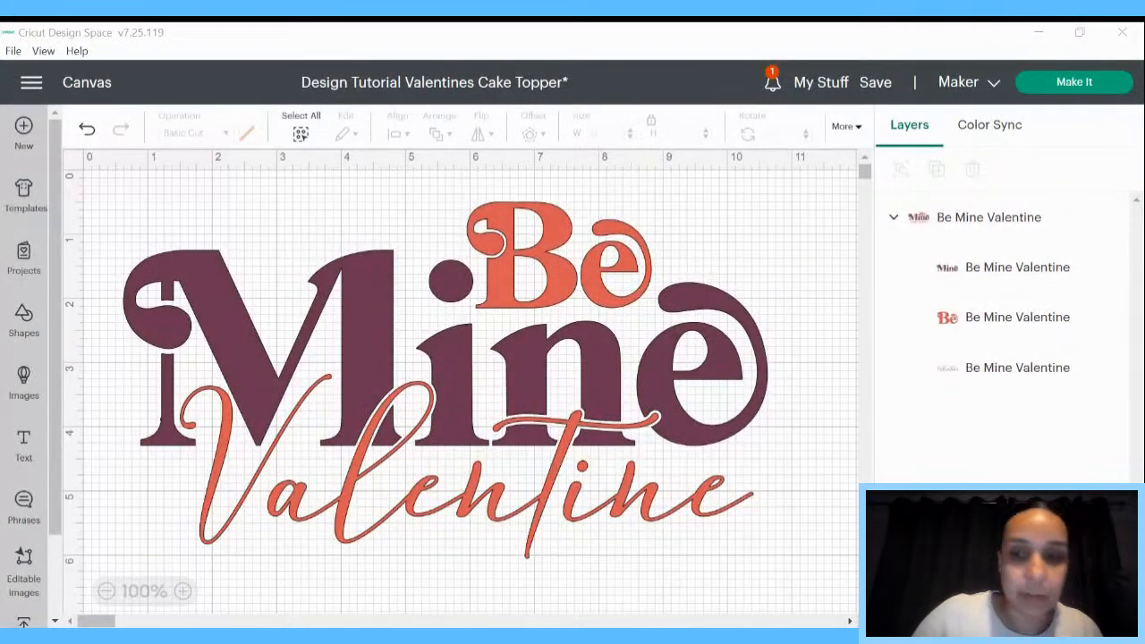
left_click(641, 480)
left_click_drag(641, 481, 655, 483)
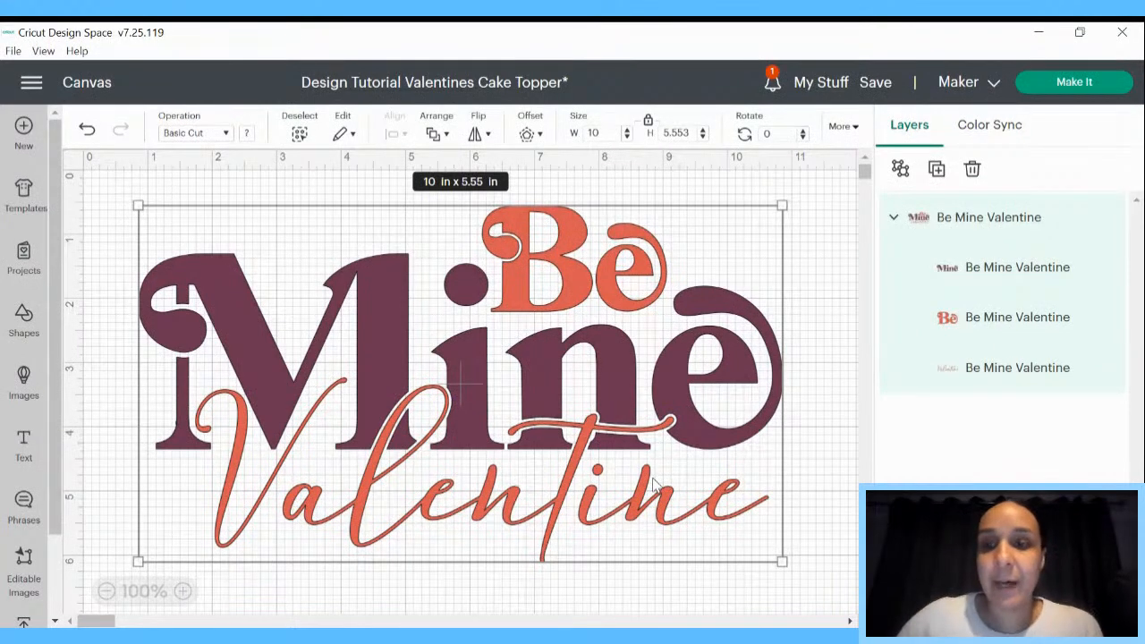
left_click(211, 181)
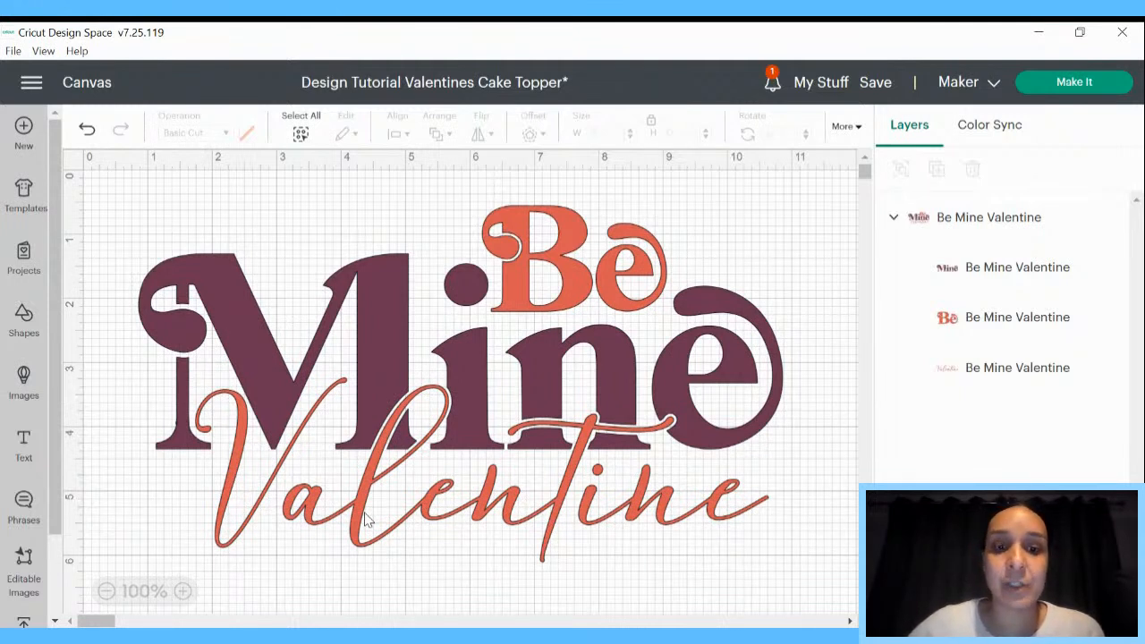
Recolour the word "Be" with the light pink #f9c7c7
left_click(301, 516)
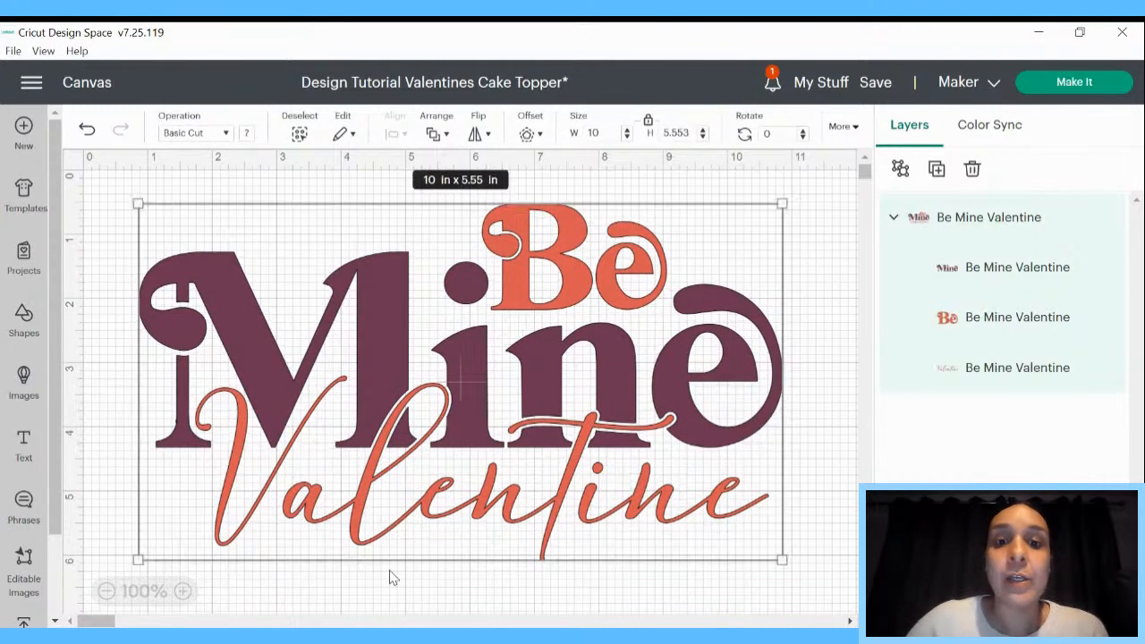
left_click(958, 331)
left_click(247, 132)
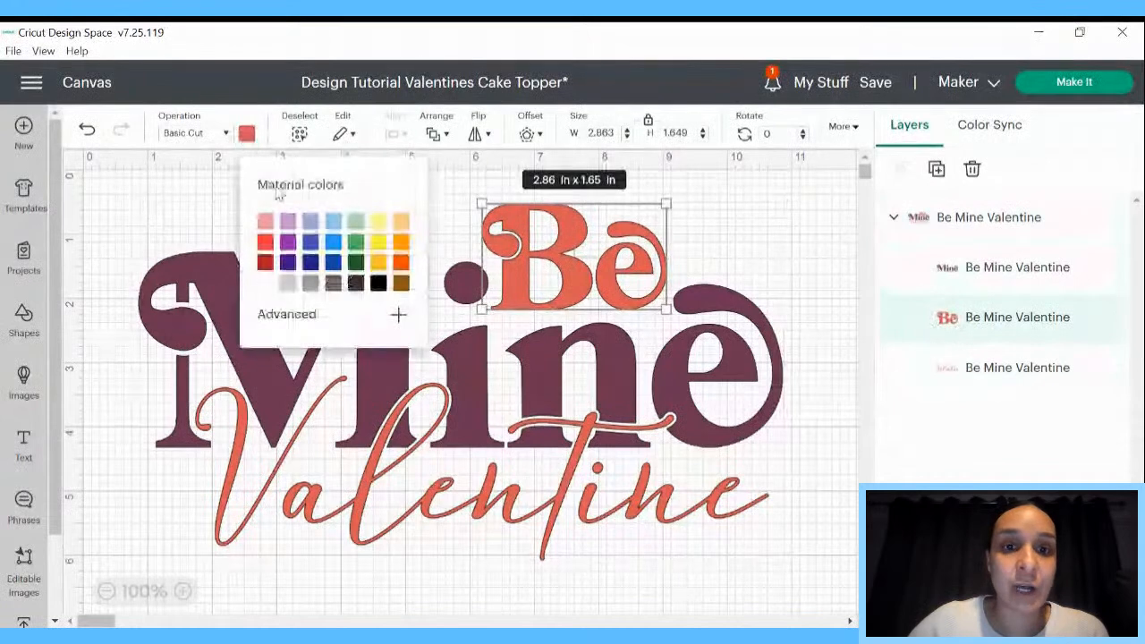
left_click(265, 220)
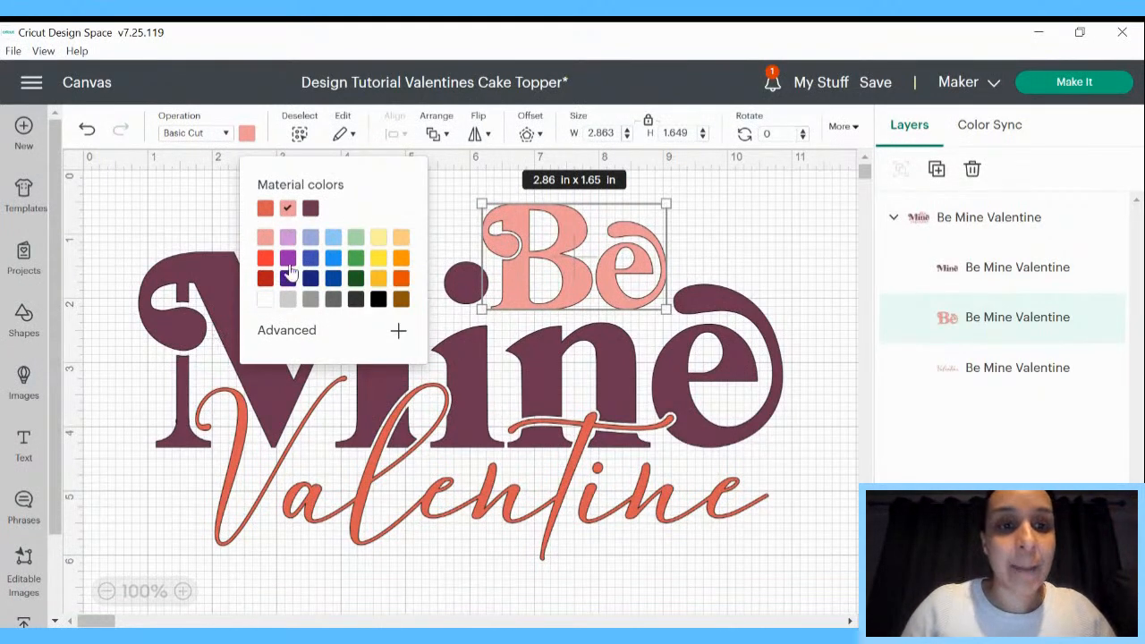
left_click(286, 333)
left_click(286, 354)
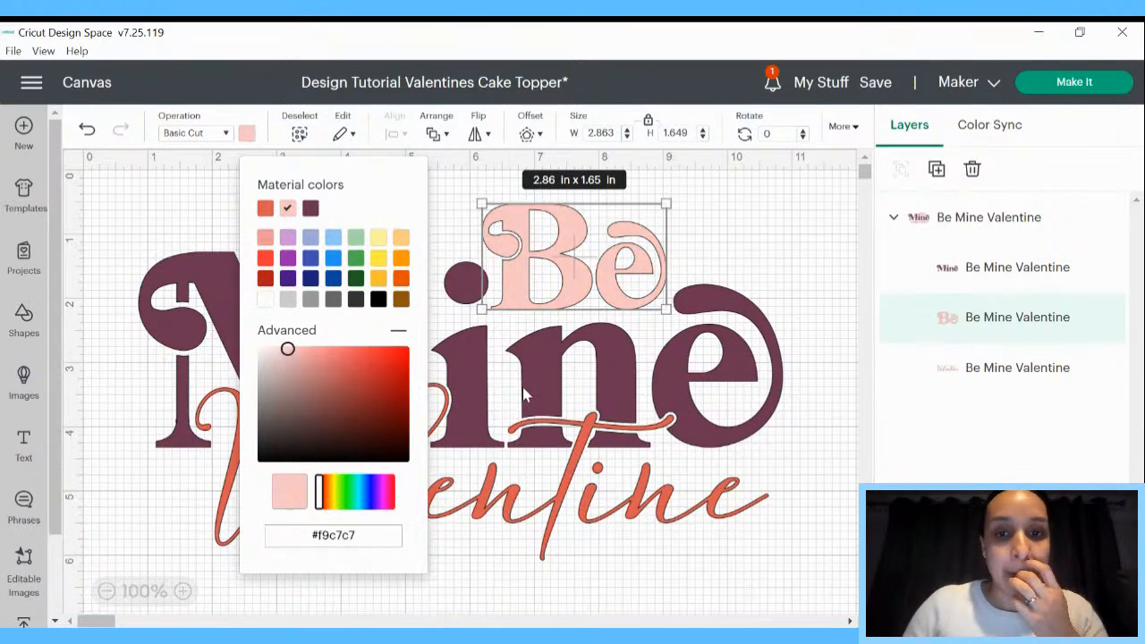
Recolour the word "Mine" with the dark red #b71b1b
left_click(526, 393)
left_click(247, 132)
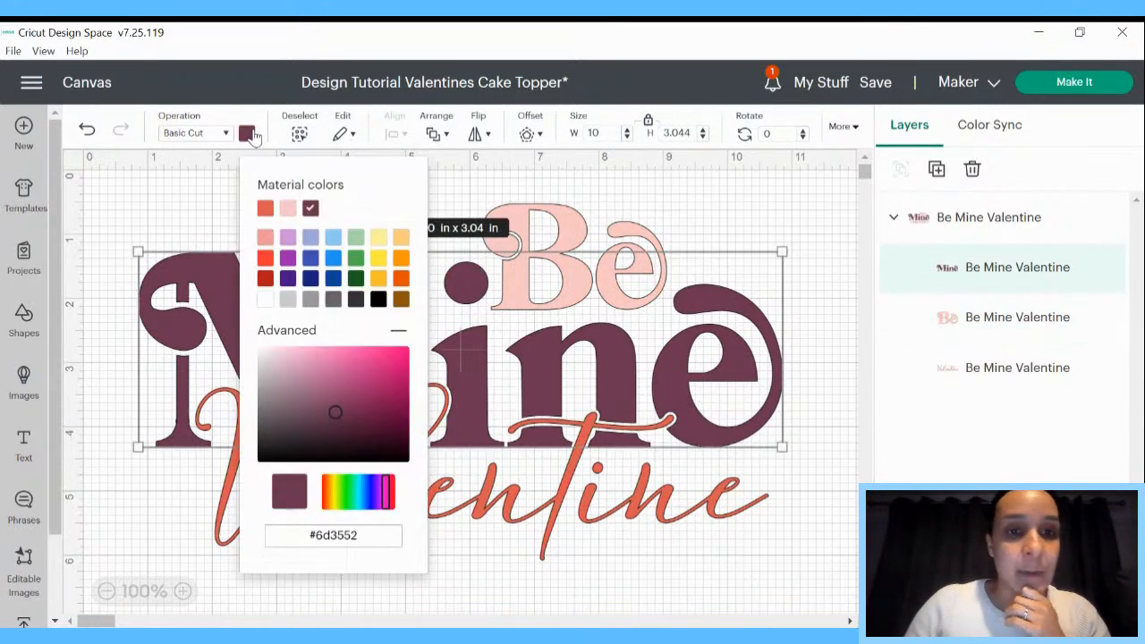
left_click(265, 279)
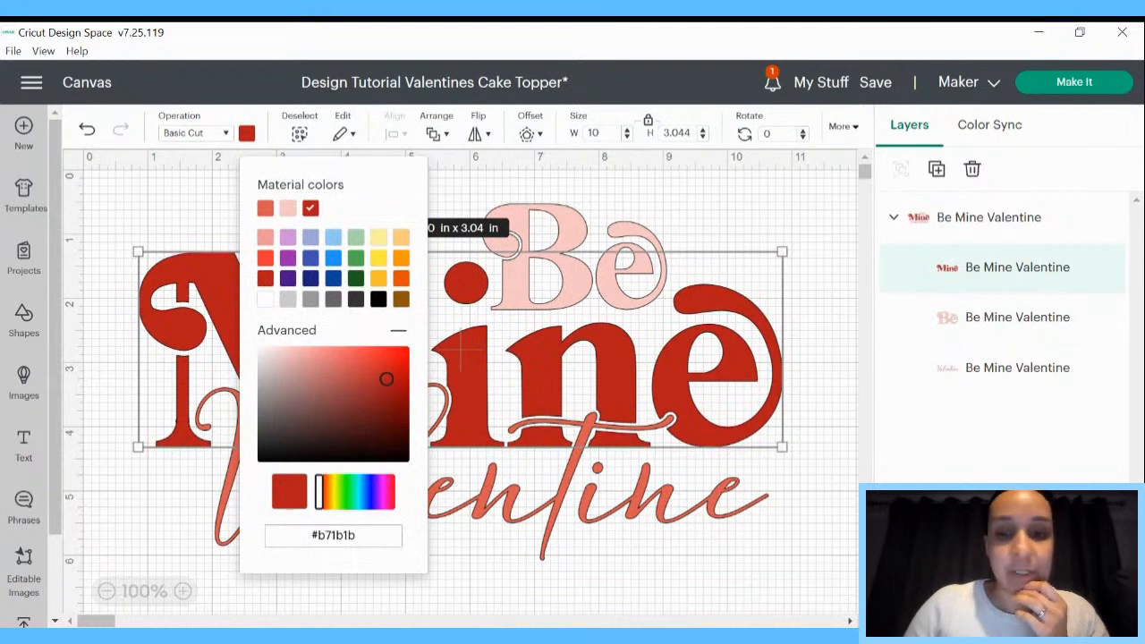
Recolour the word "Valentine" with the light pink #fdc7c7
left_click(612, 519)
left_click(247, 133)
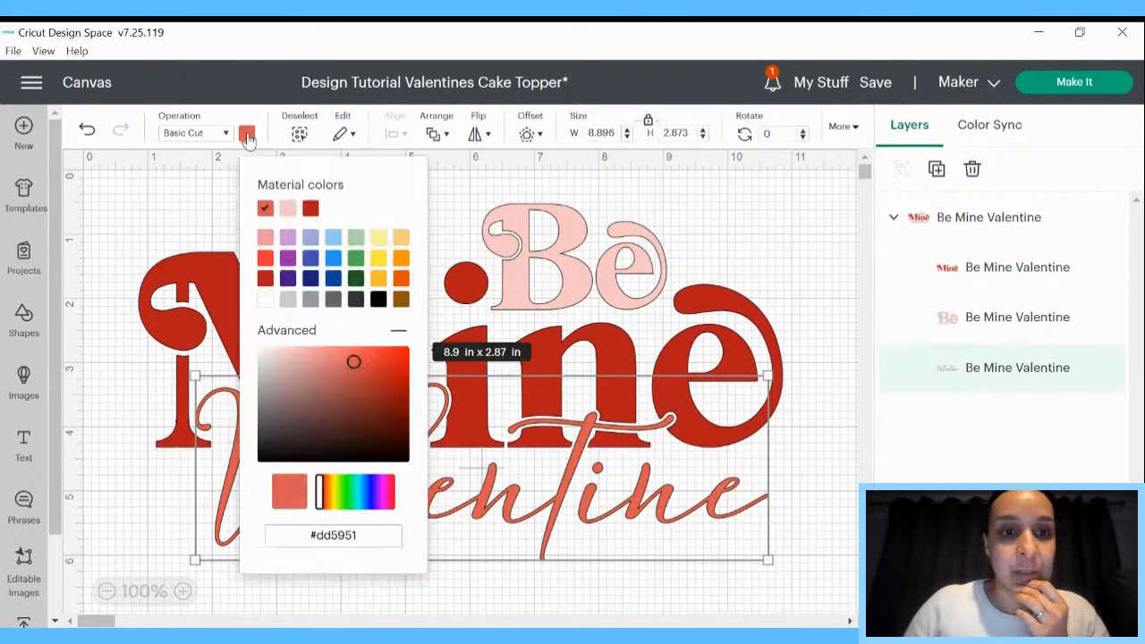
left_click(287, 209)
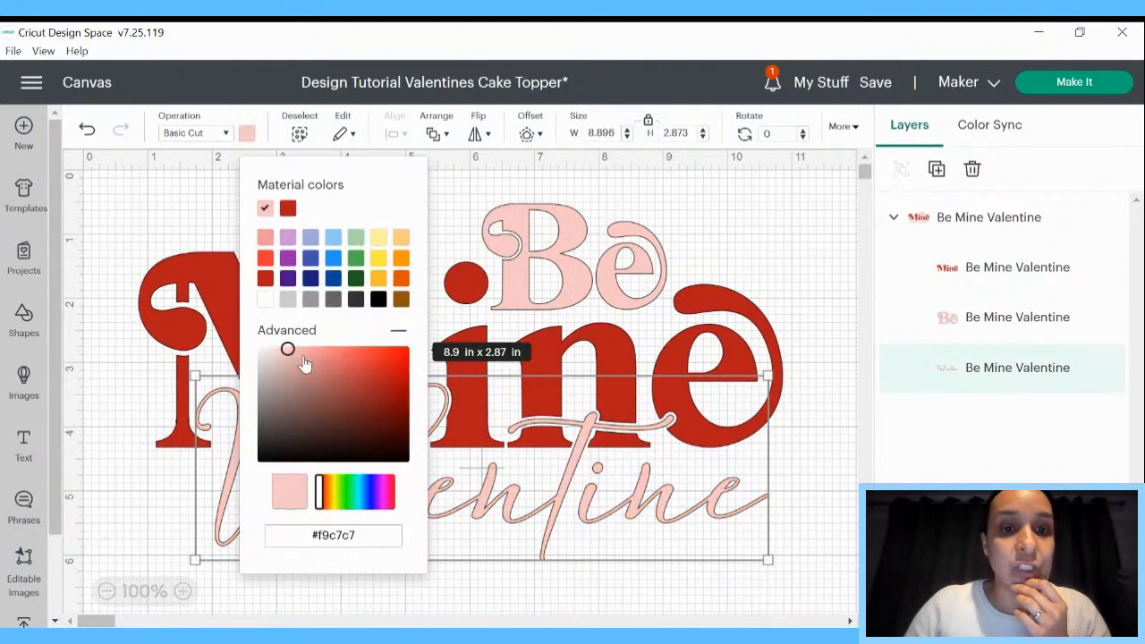
left_click(311, 342)
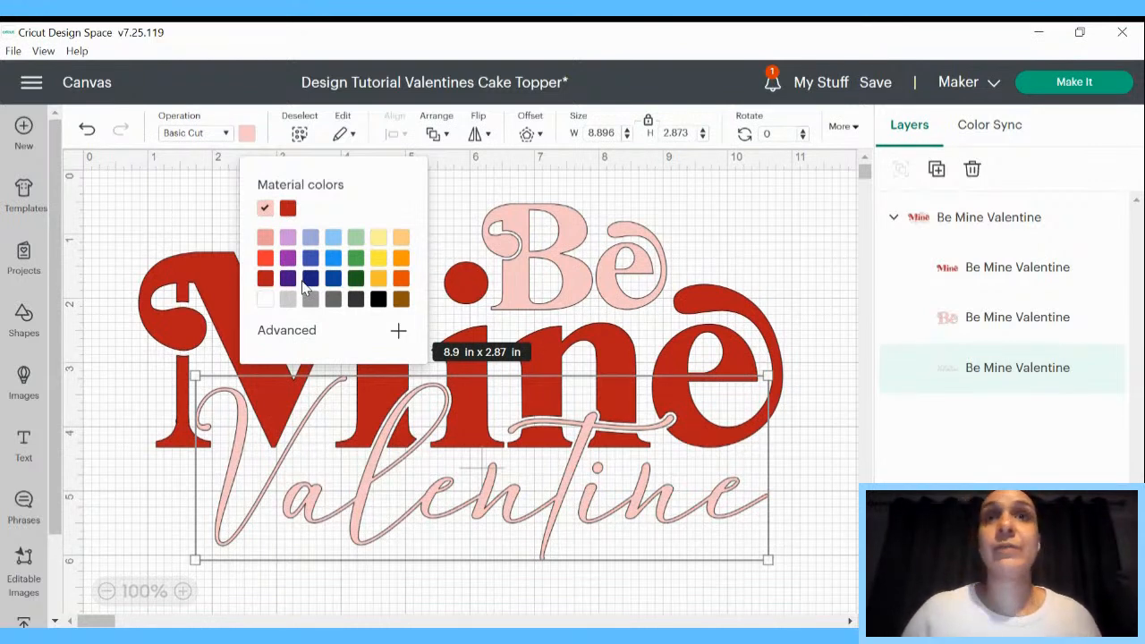
left_click(288, 338)
left_click_drag(287, 350, 277, 347)
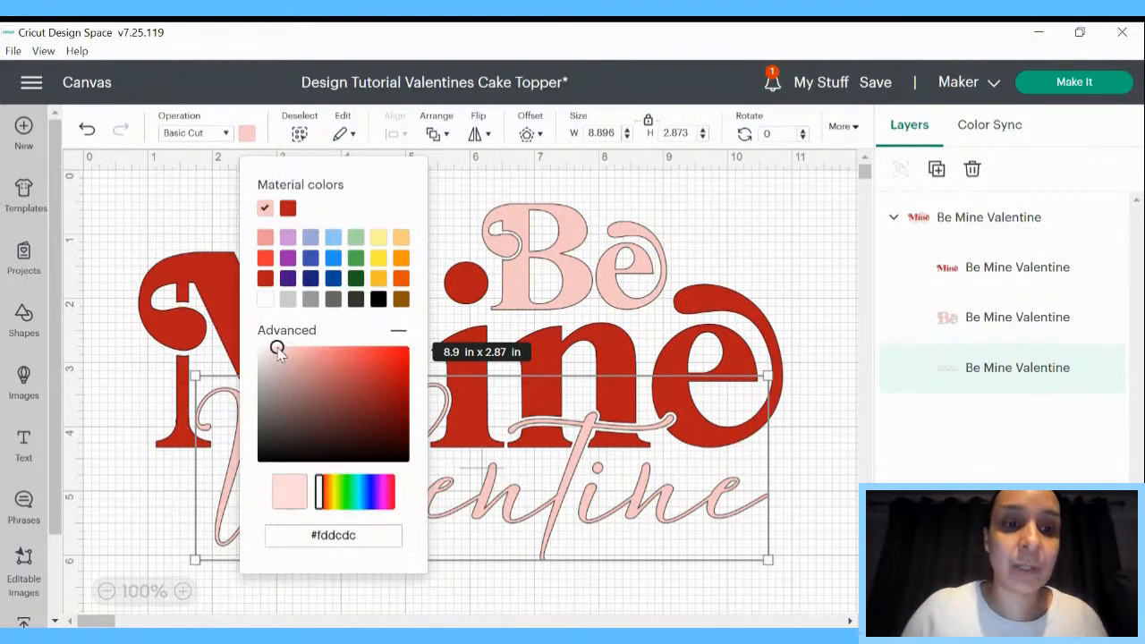
left_click(290, 348)
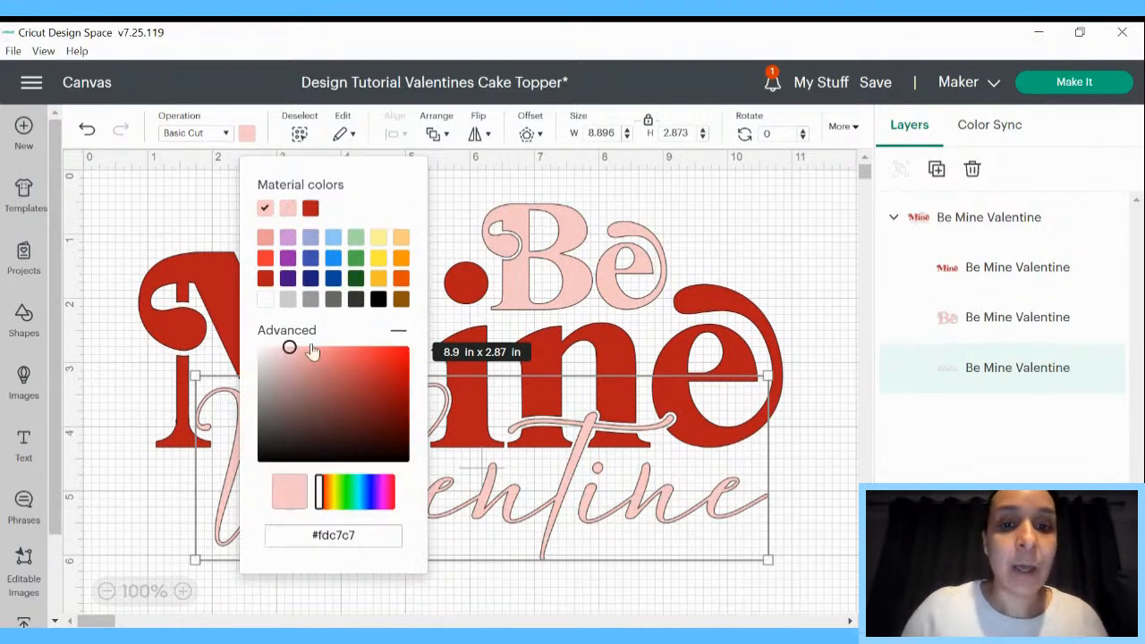
Change the word "Be" to the deeper pink #f58a8a and deselect it
left_click(601, 258)
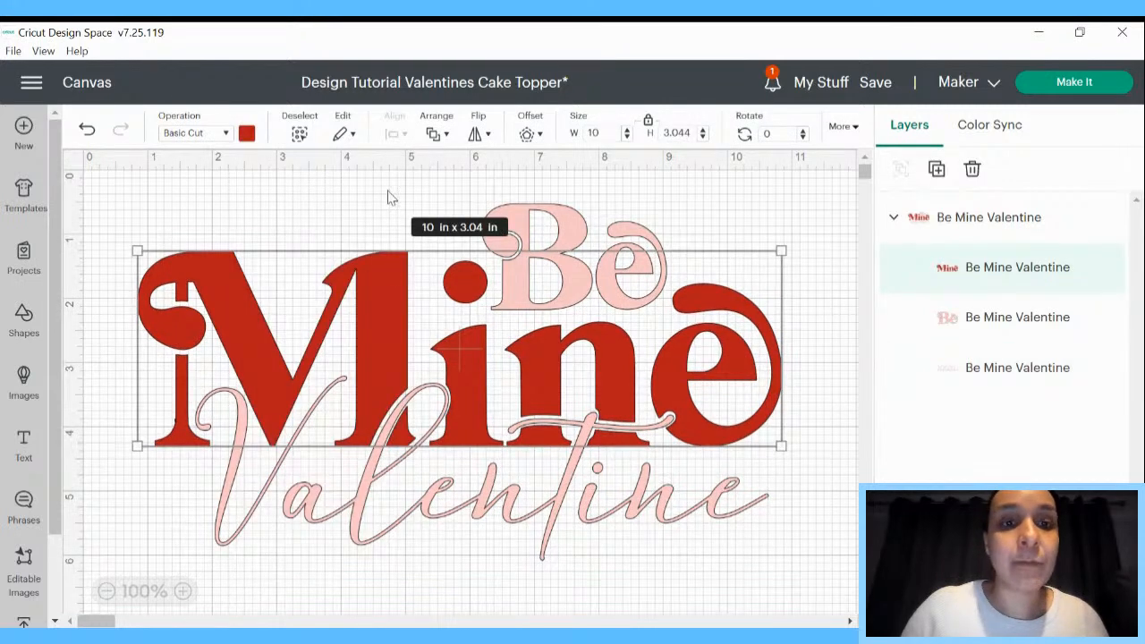
left_click(980, 326)
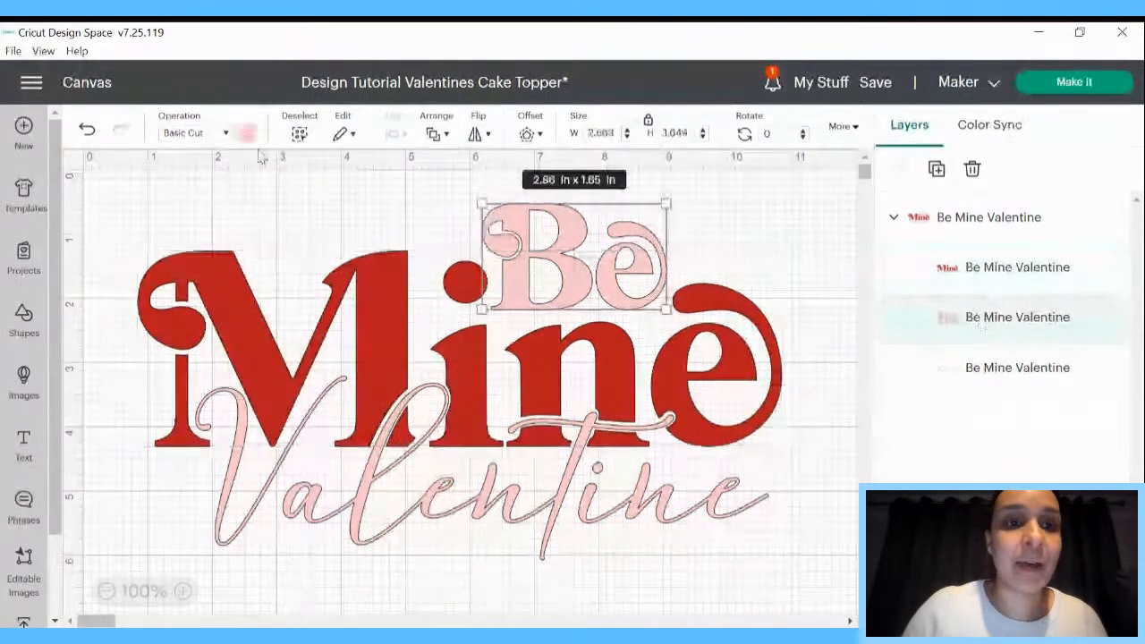
left_click(247, 132)
left_click(324, 350)
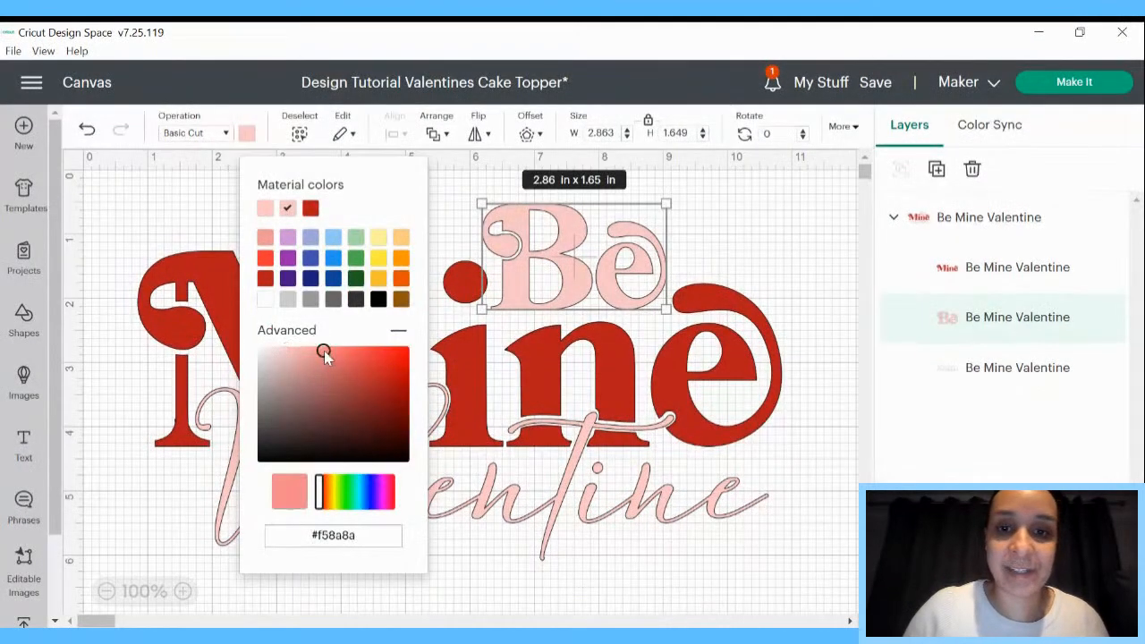
left_click(107, 480)
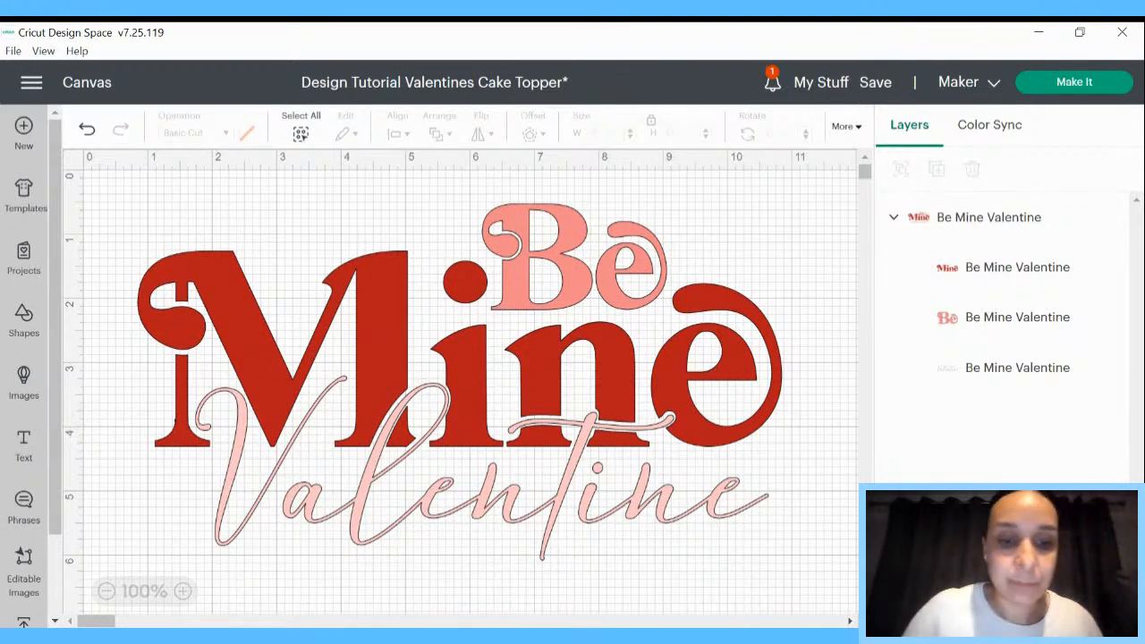
left_click(204, 637)
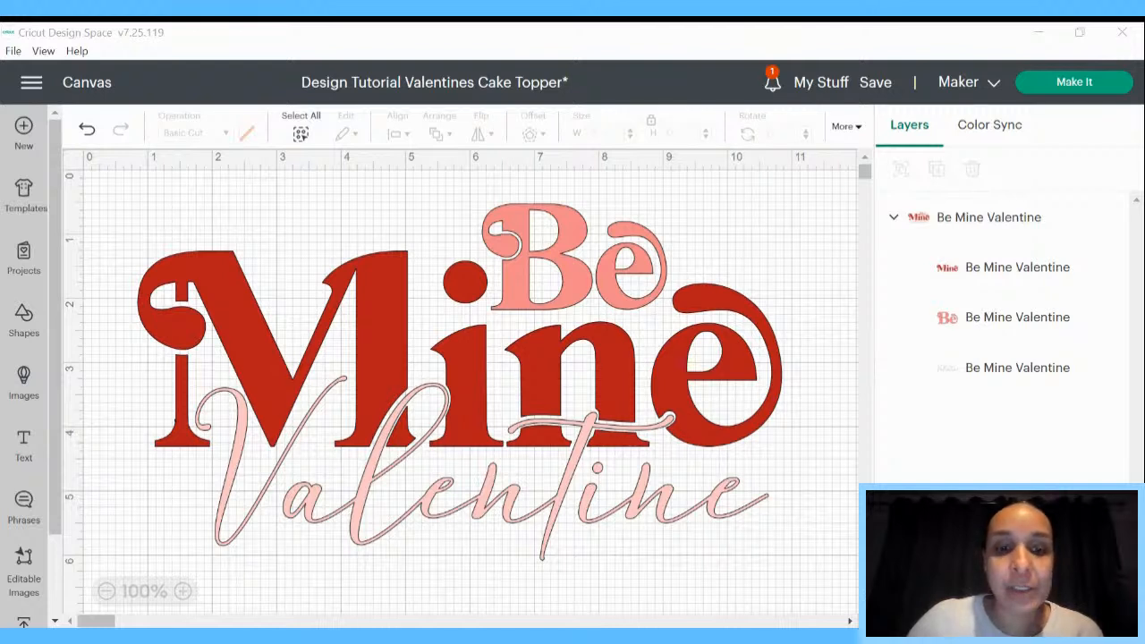
Try a width of 30 in for the whole design, then undo the resize
left_click(230, 301)
double_click(593, 133)
type("30")
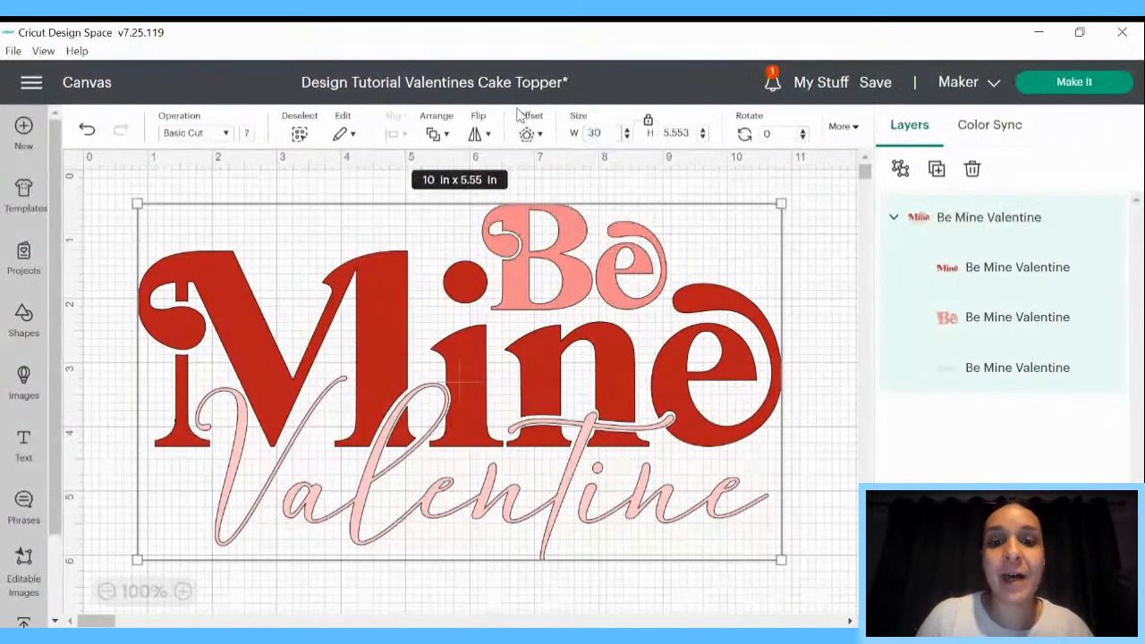
key("Return")
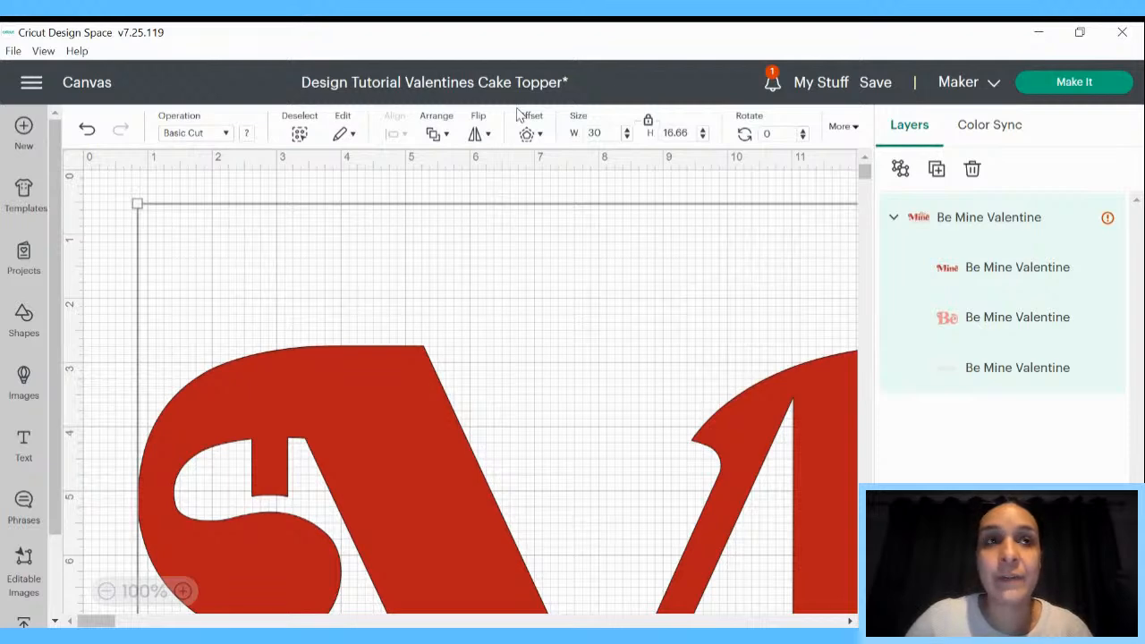
left_click(87, 130)
Try a 0.15 in welded offset around the whole design at its 10 in width, then undo it
left_click(367, 215)
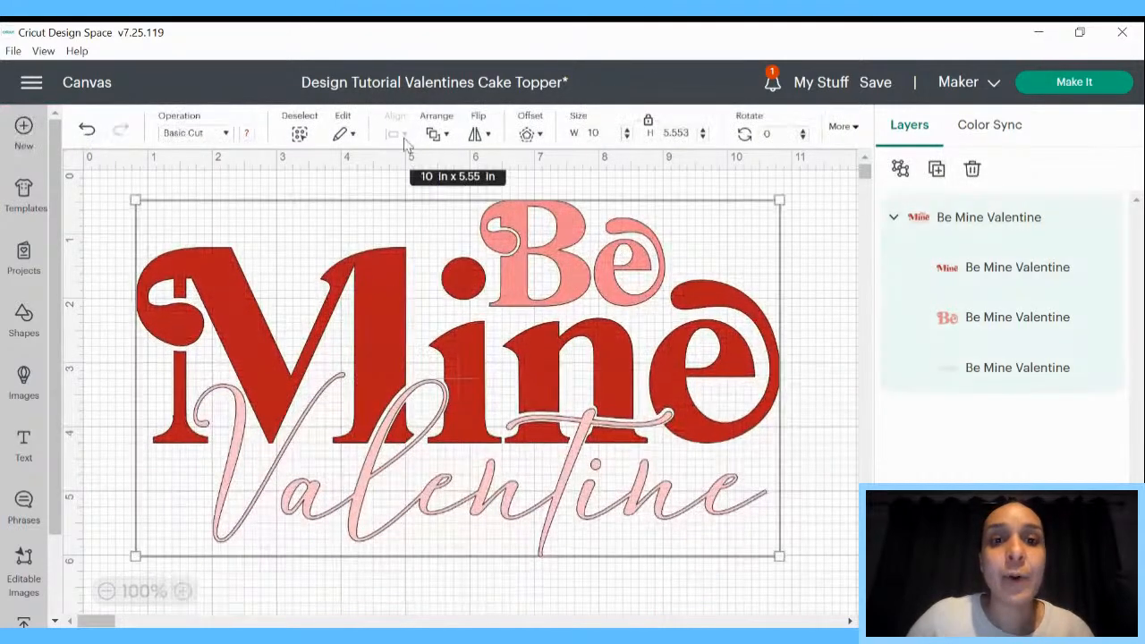
left_click(527, 134)
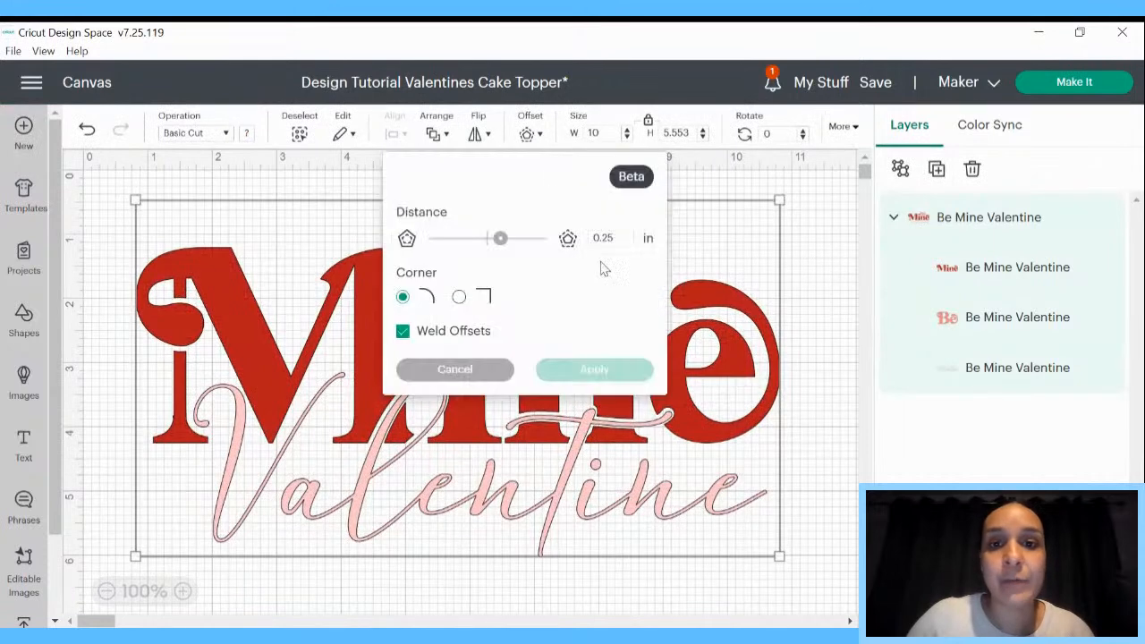
key("BackSpace")
type("5")
left_click(583, 370)
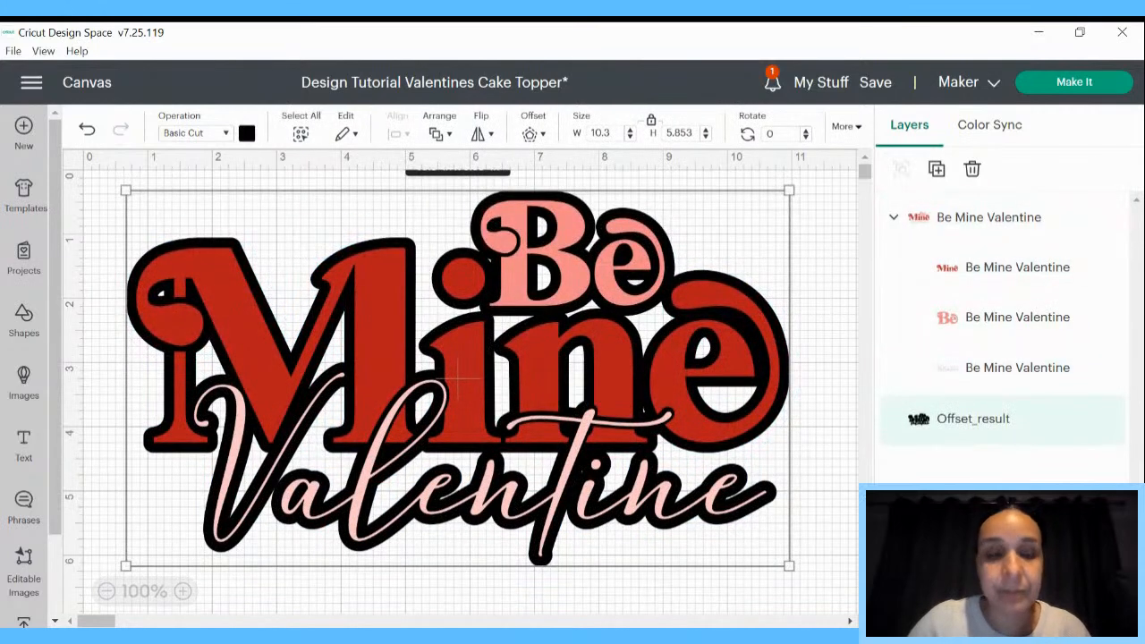
left_click(89, 130)
Set the width of the whole design to 30 in
left_click(257, 350)
left_click(610, 132)
type("30")
key("Return")
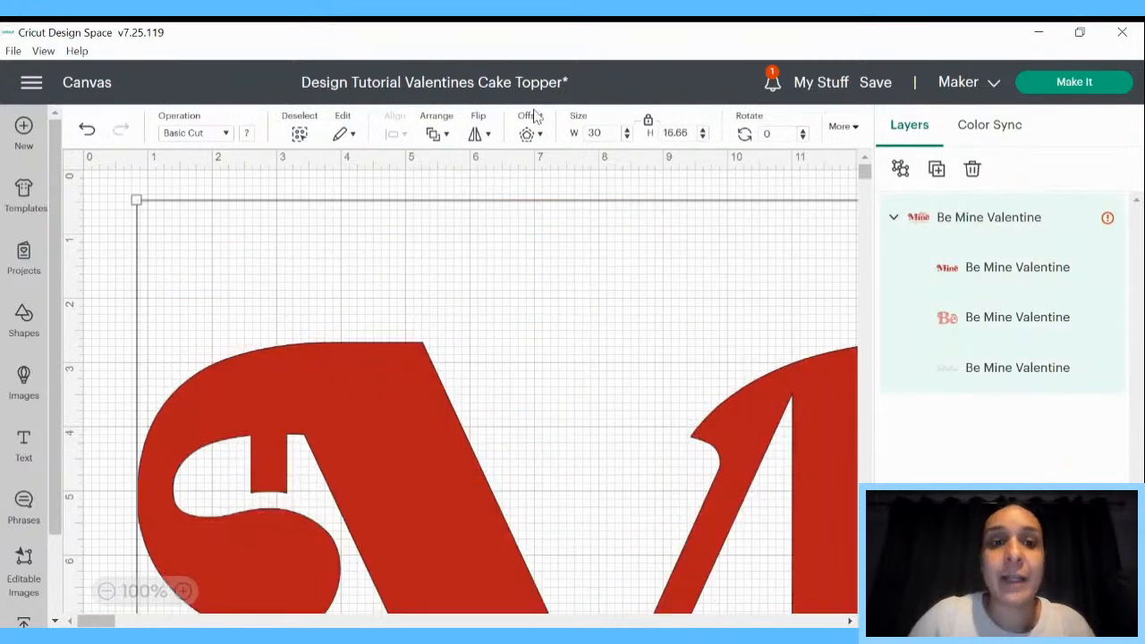
Try a 0.15 in welded offset around the enlarged design, inspect its outline, then undo it
left_click(536, 135)
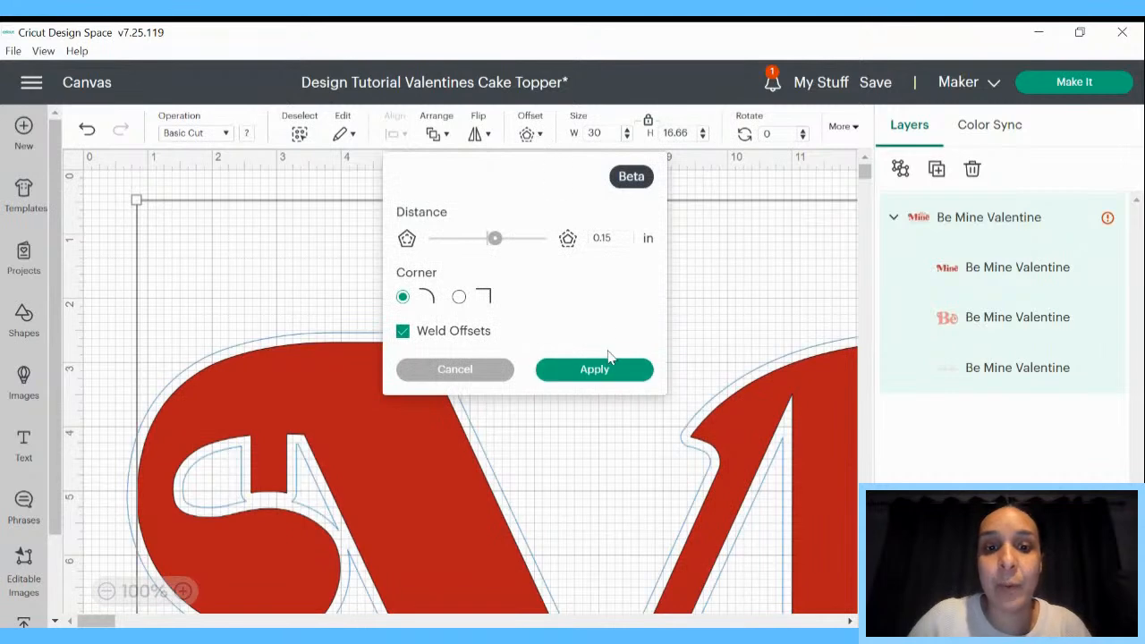
left_click(613, 371)
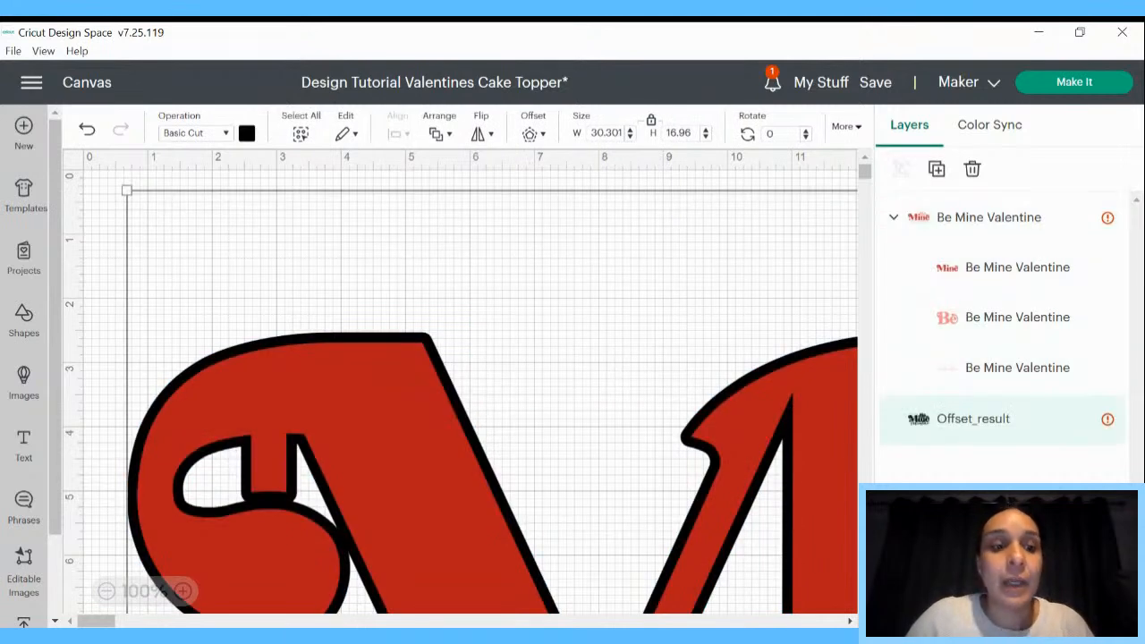
left_click(106, 591)
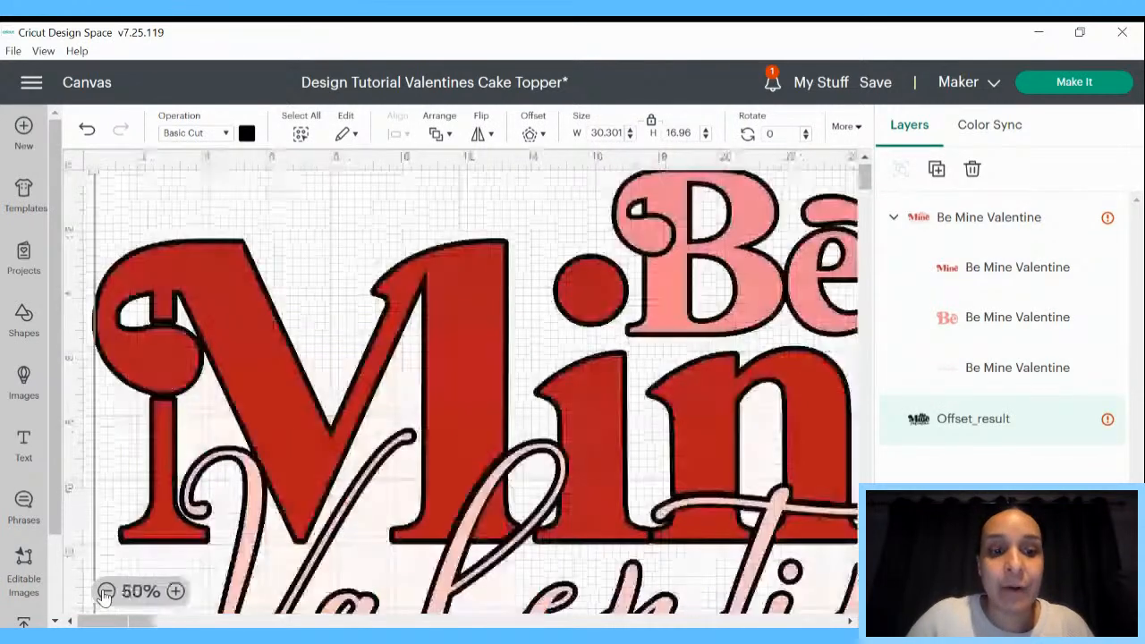
left_click(106, 592)
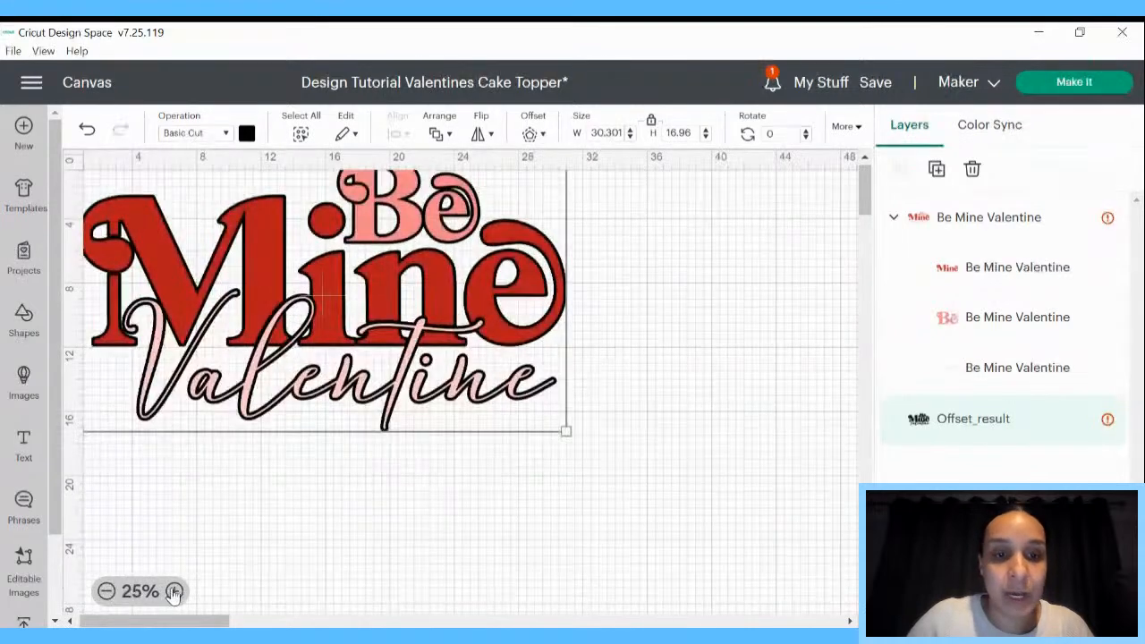
left_click(174, 591)
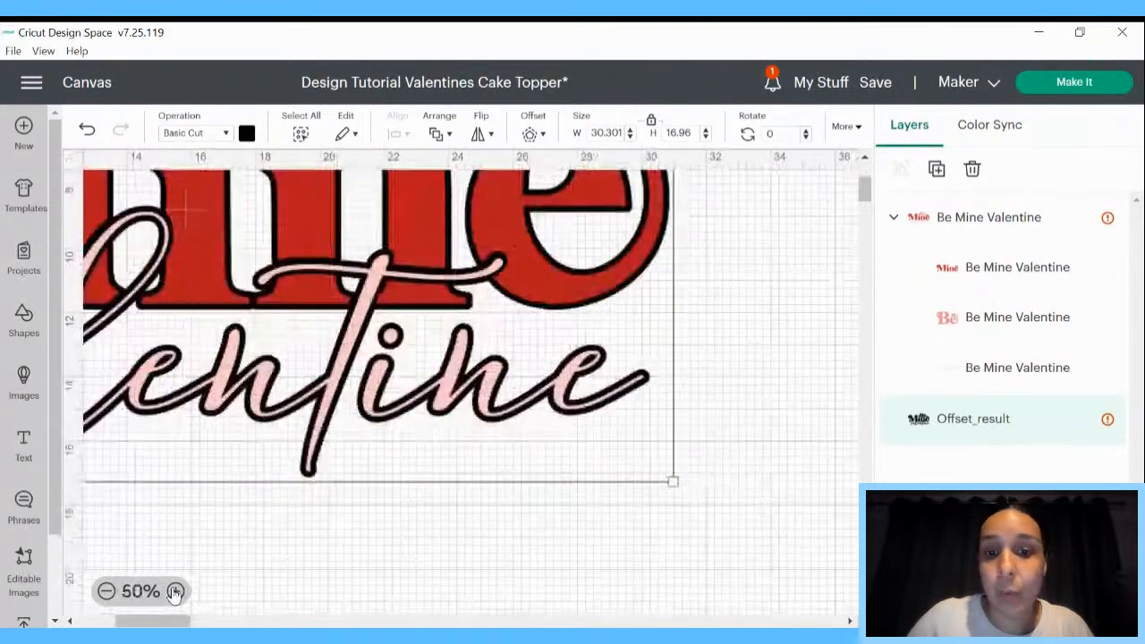
left_click(112, 592)
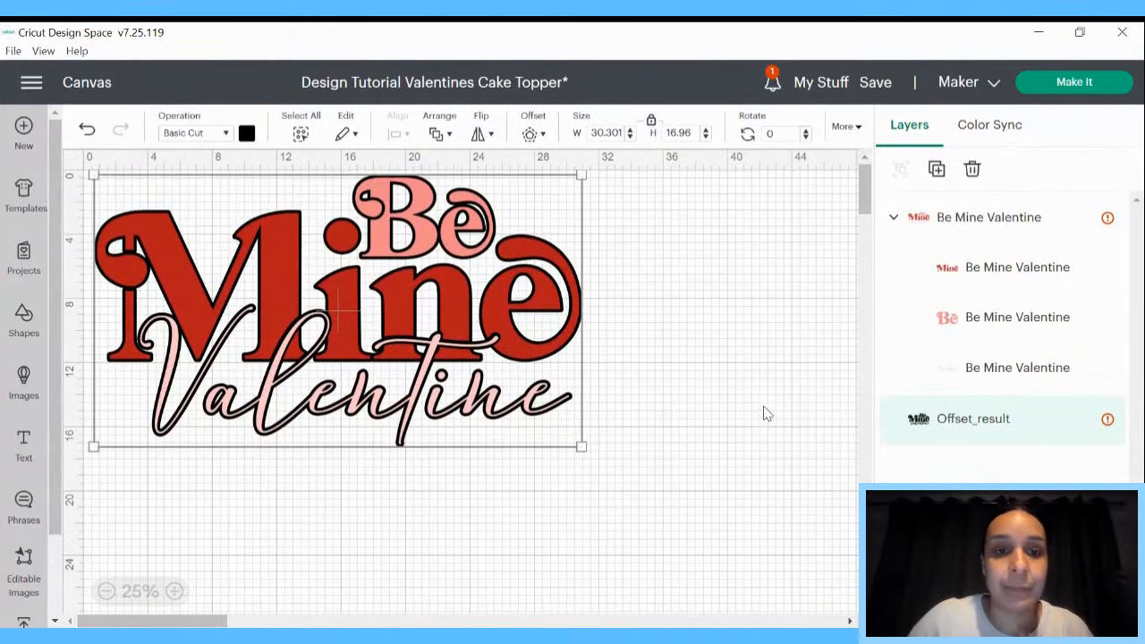
left_click(87, 130)
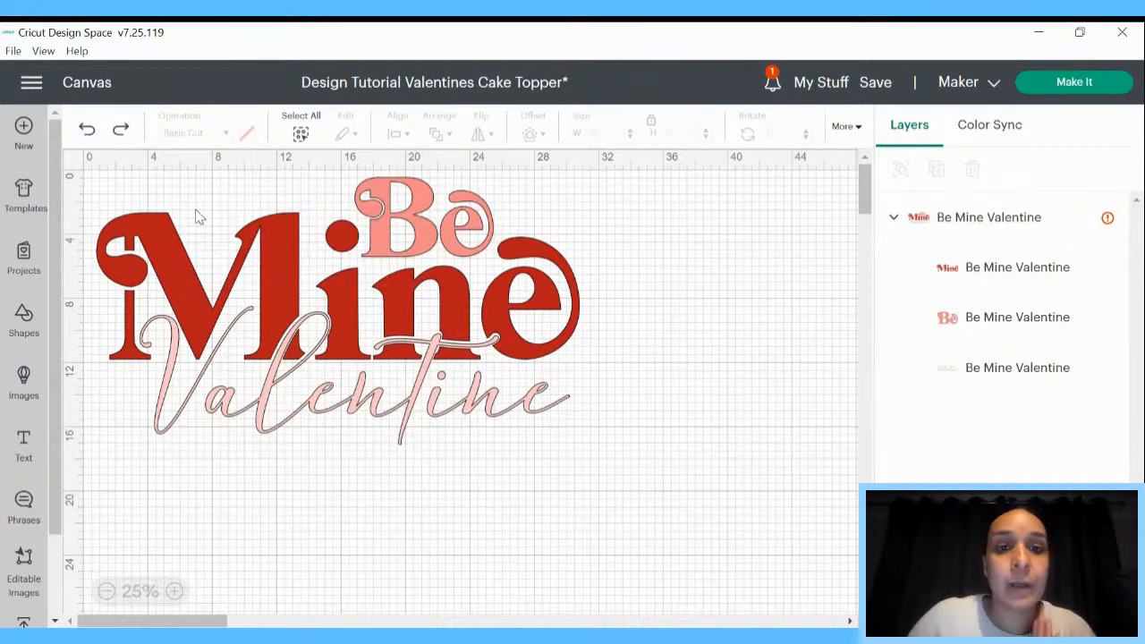
Move the whole design toward the middle of the canvas and add a 0.15 in welded offset around it
left_click(208, 240)
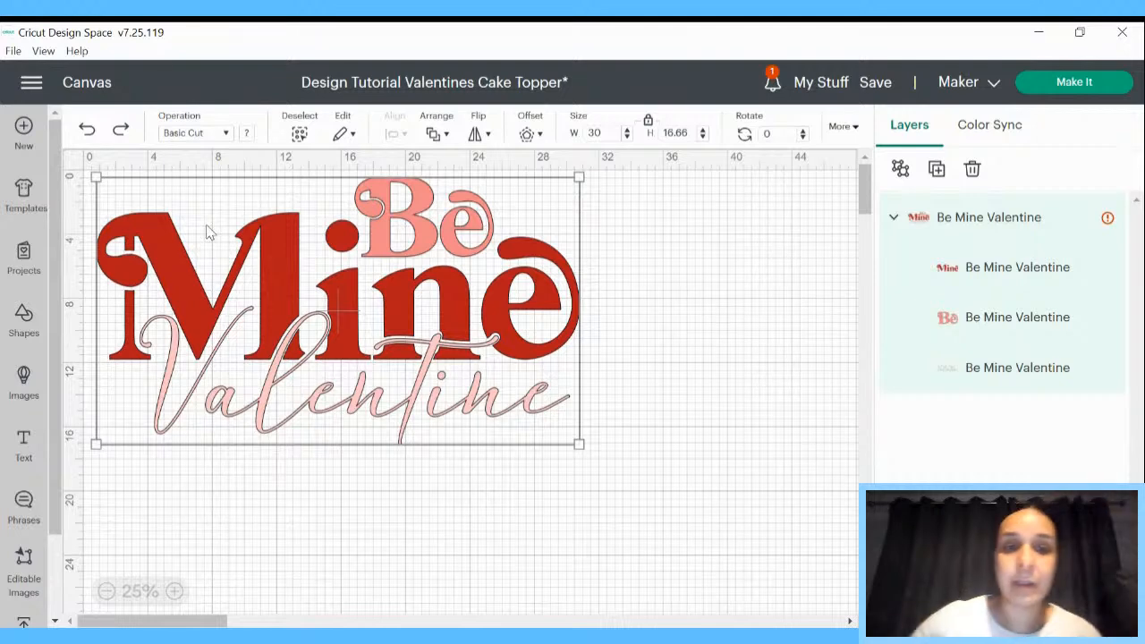
left_click_drag(273, 303, 379, 343)
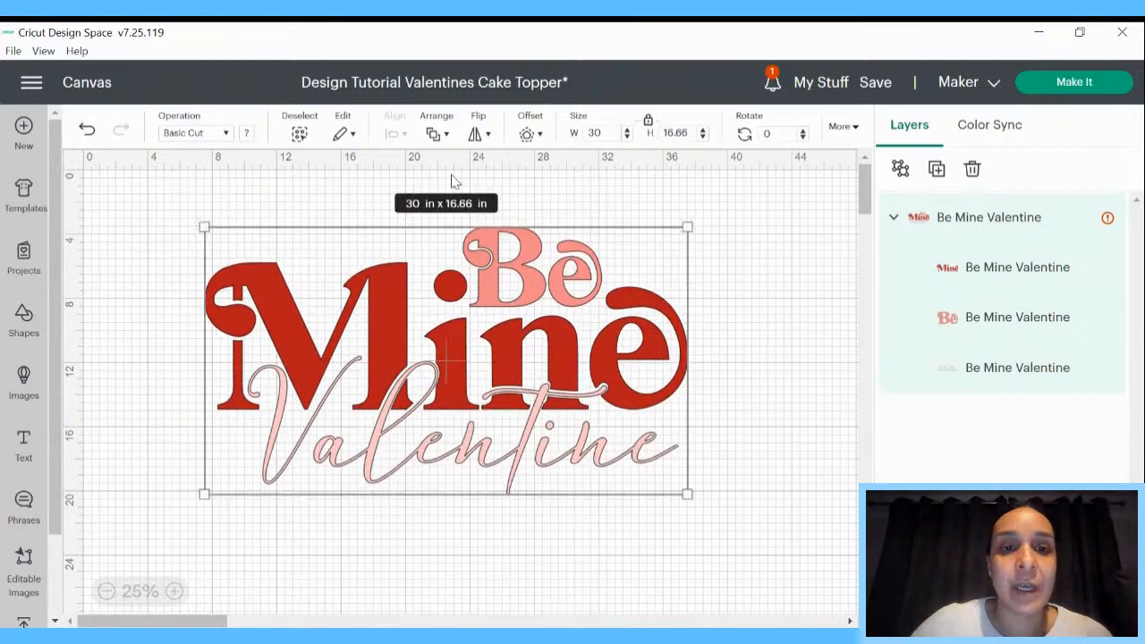
left_click(529, 133)
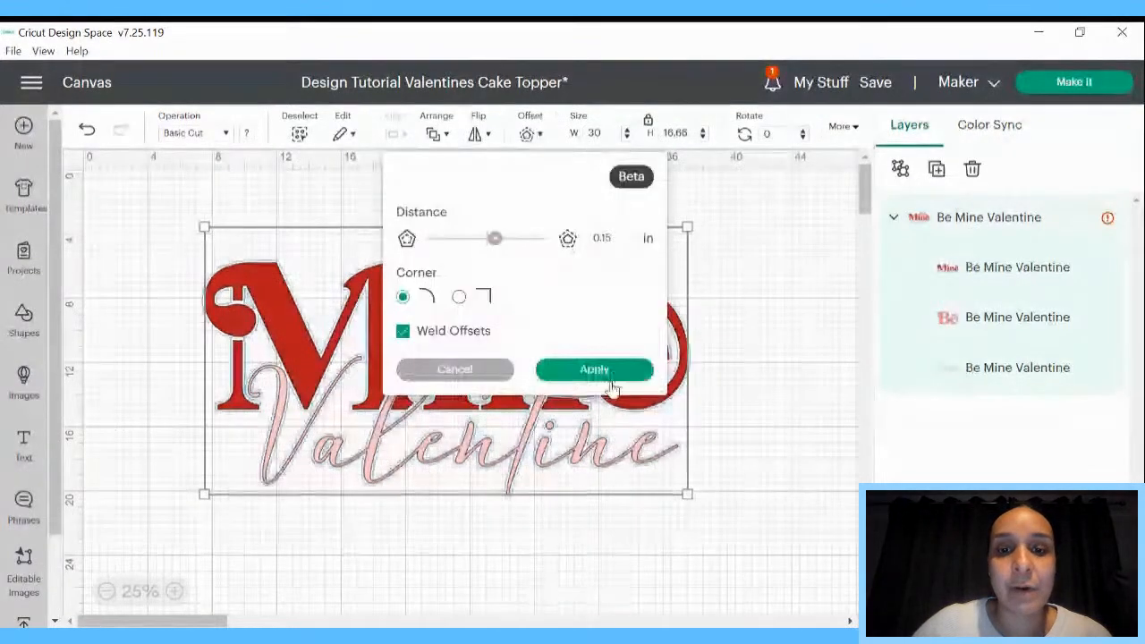
left_click(609, 383)
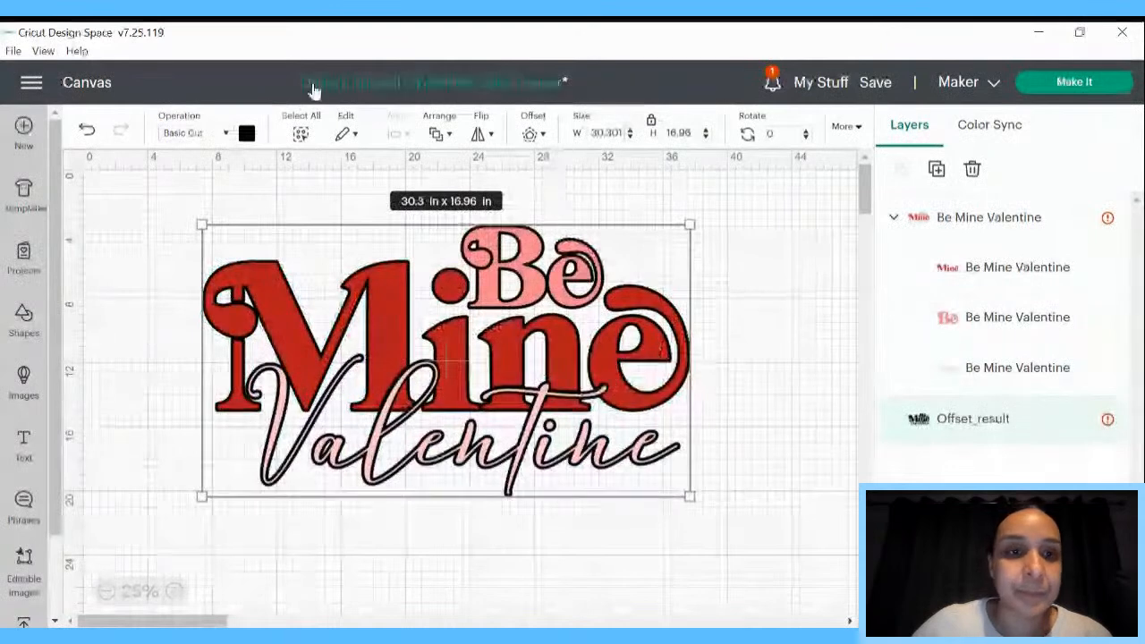
Try white on the design's offset layer and settle on the brown #8e5609
left_click(247, 134)
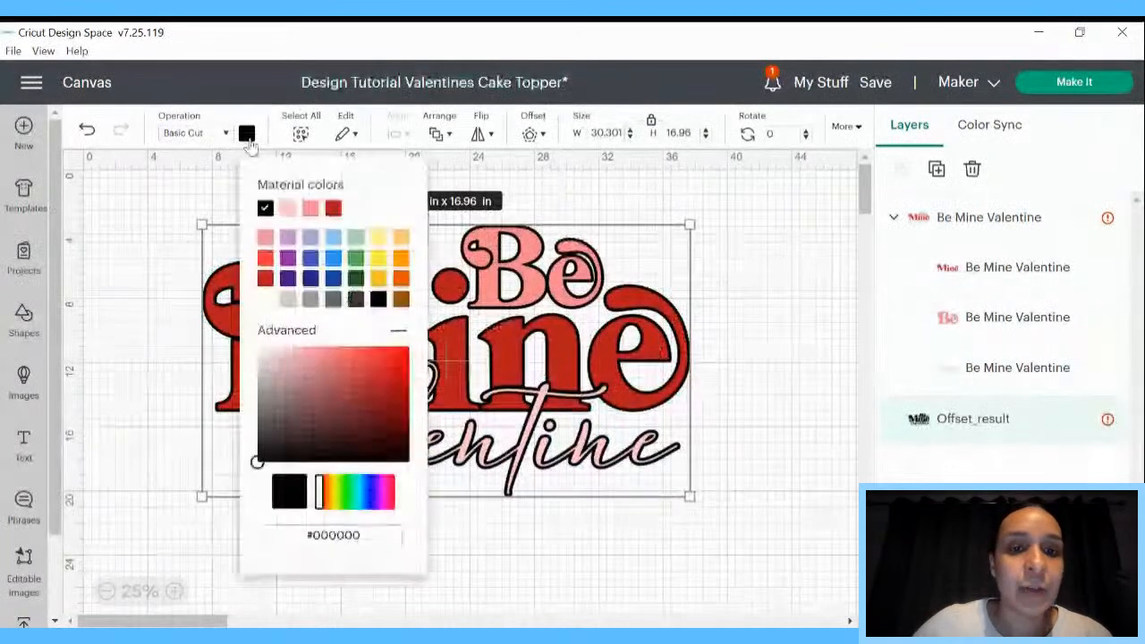
left_click(268, 300)
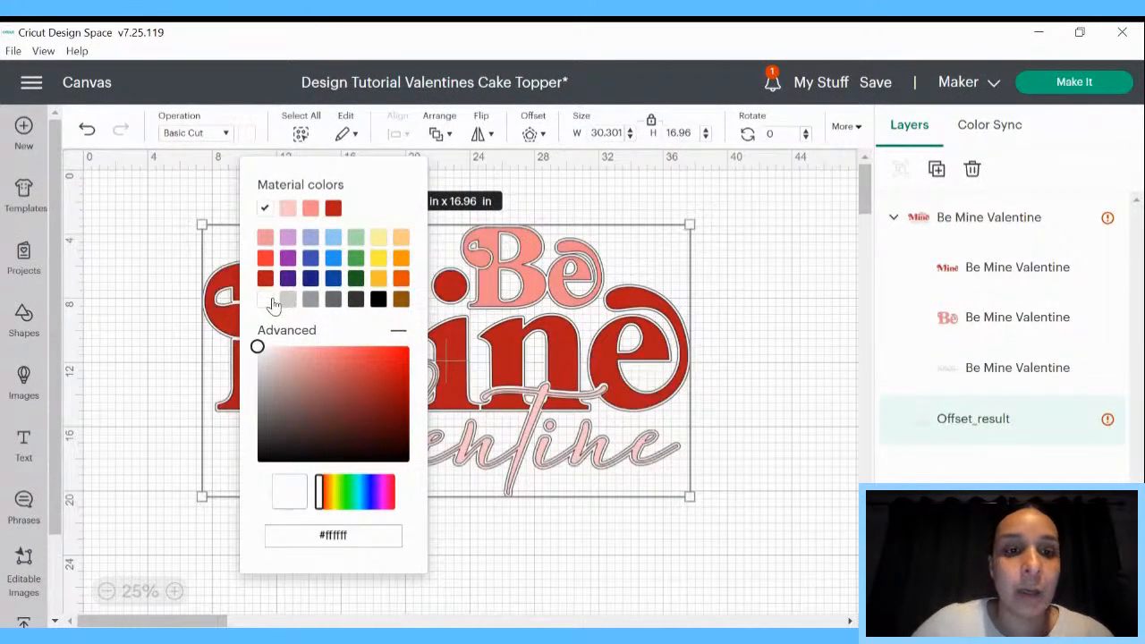
left_click(402, 300)
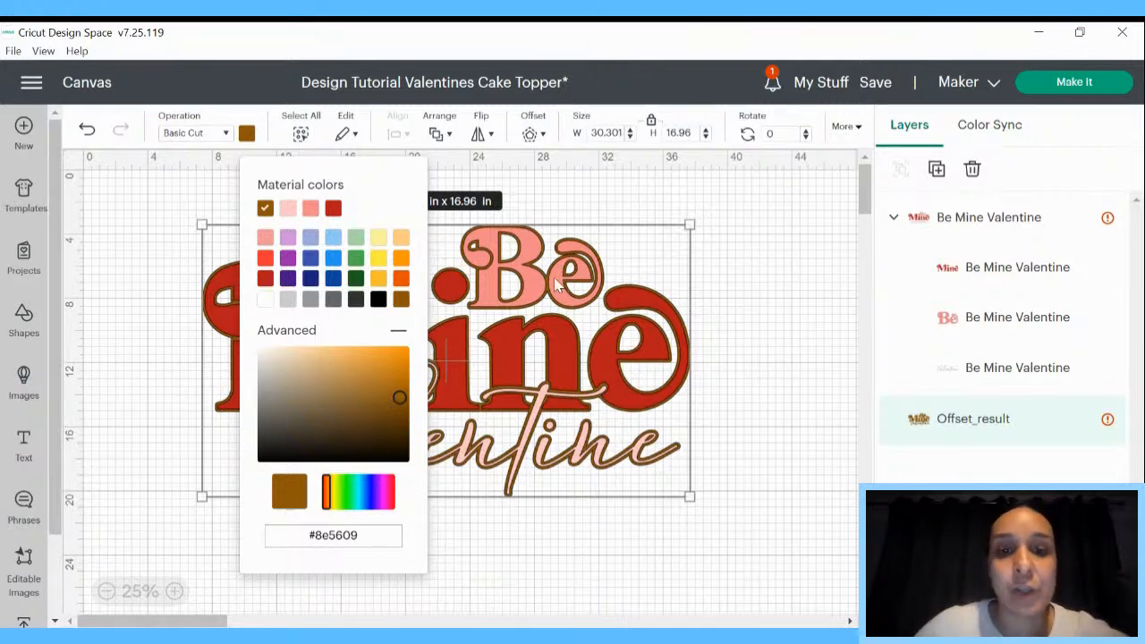
Add a second 0.15 in offset around the brown layer and colour it white #ffffff after trying grey and light pink
left_click(530, 136)
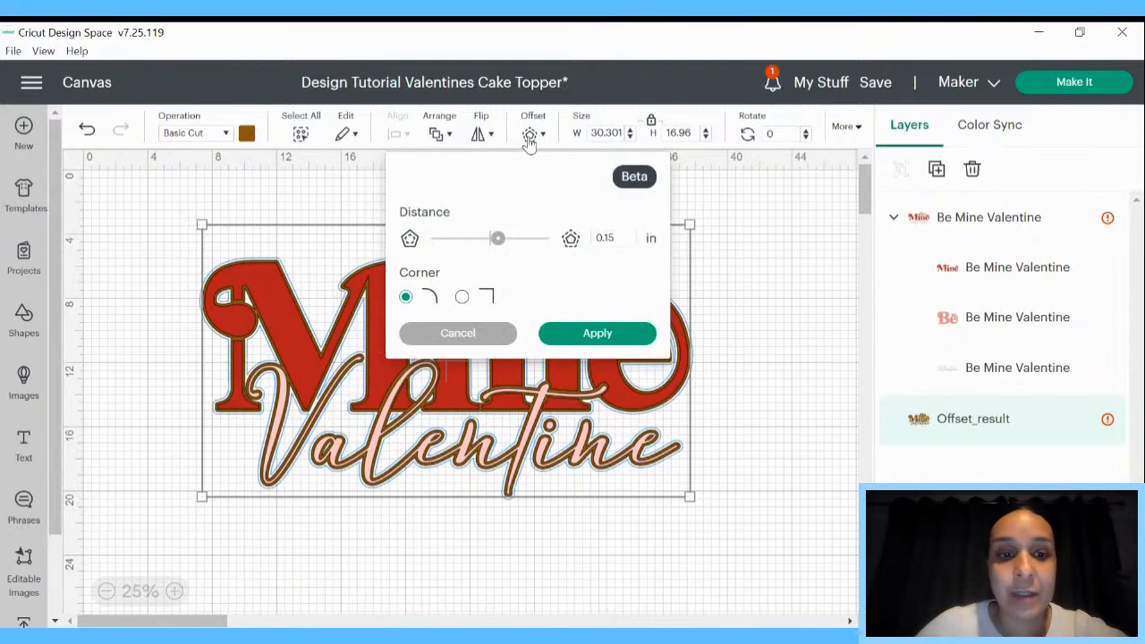
left_click(599, 336)
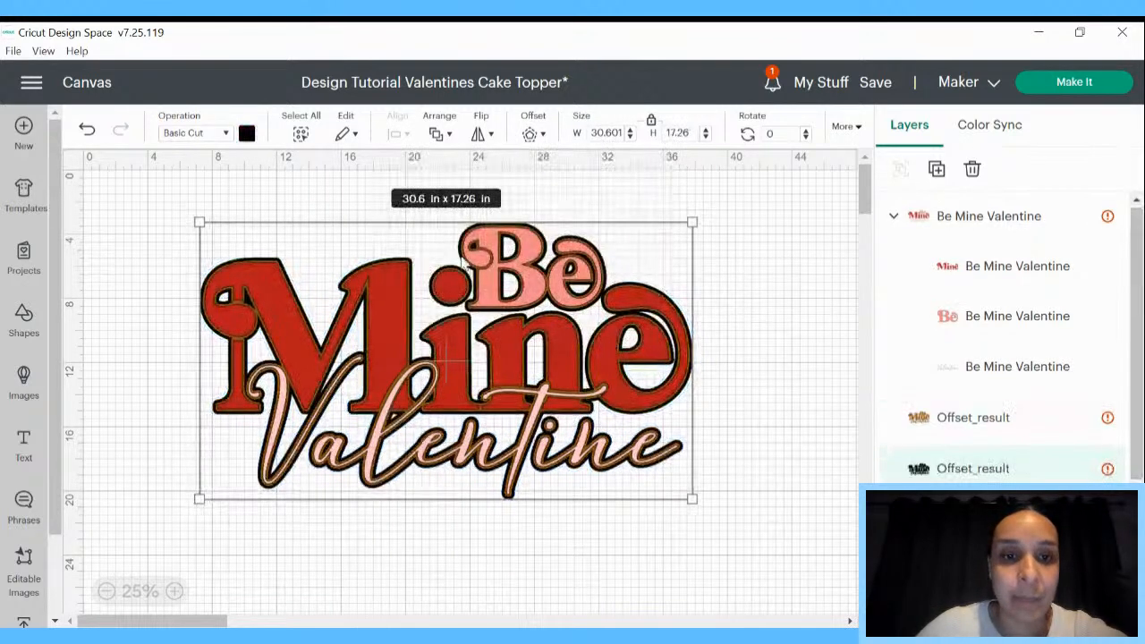
left_click(248, 133)
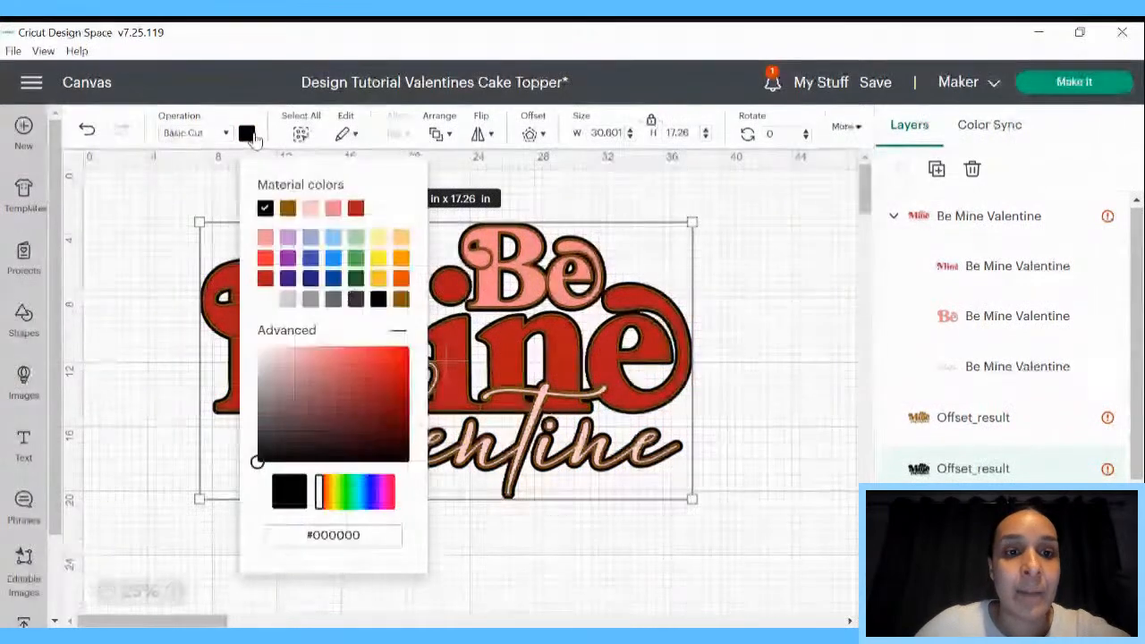
left_click(287, 299)
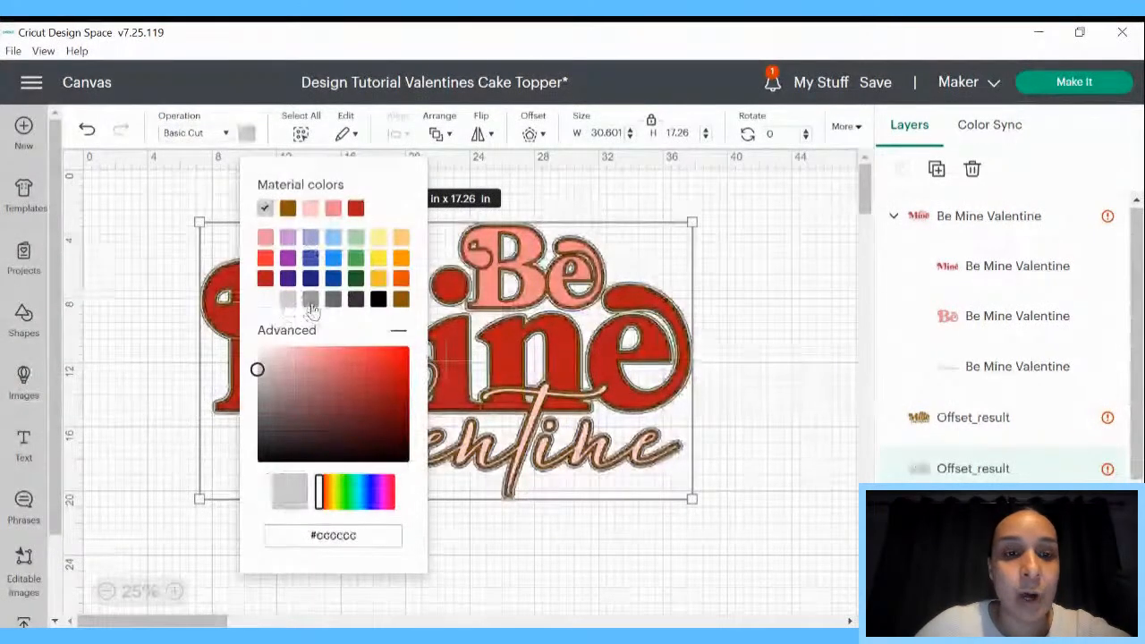
left_click(310, 209)
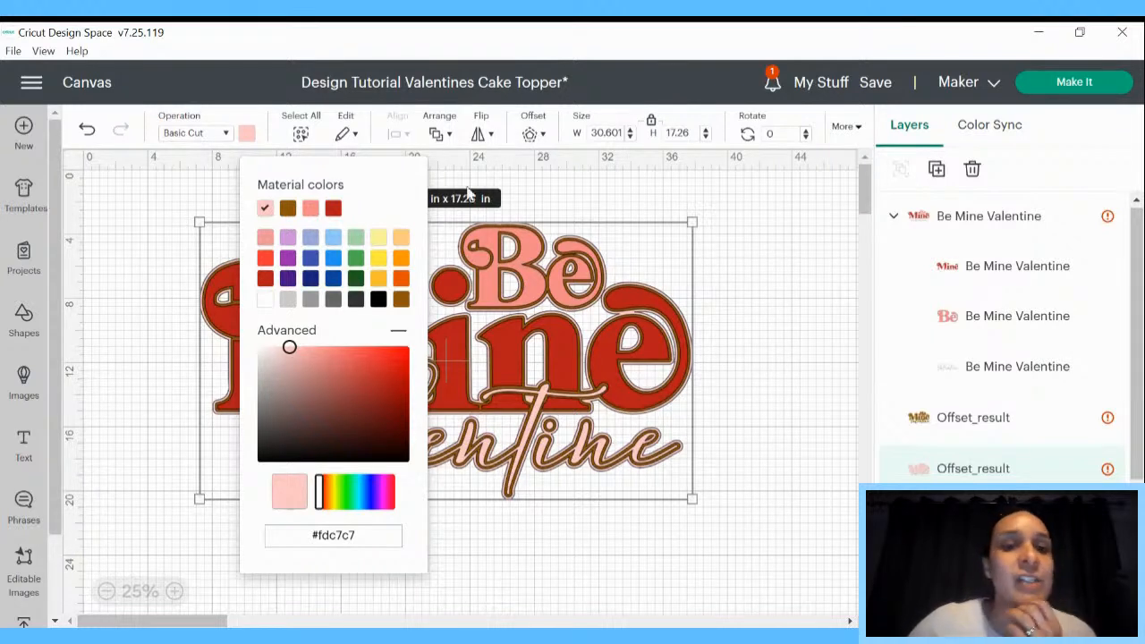
left_click(268, 302)
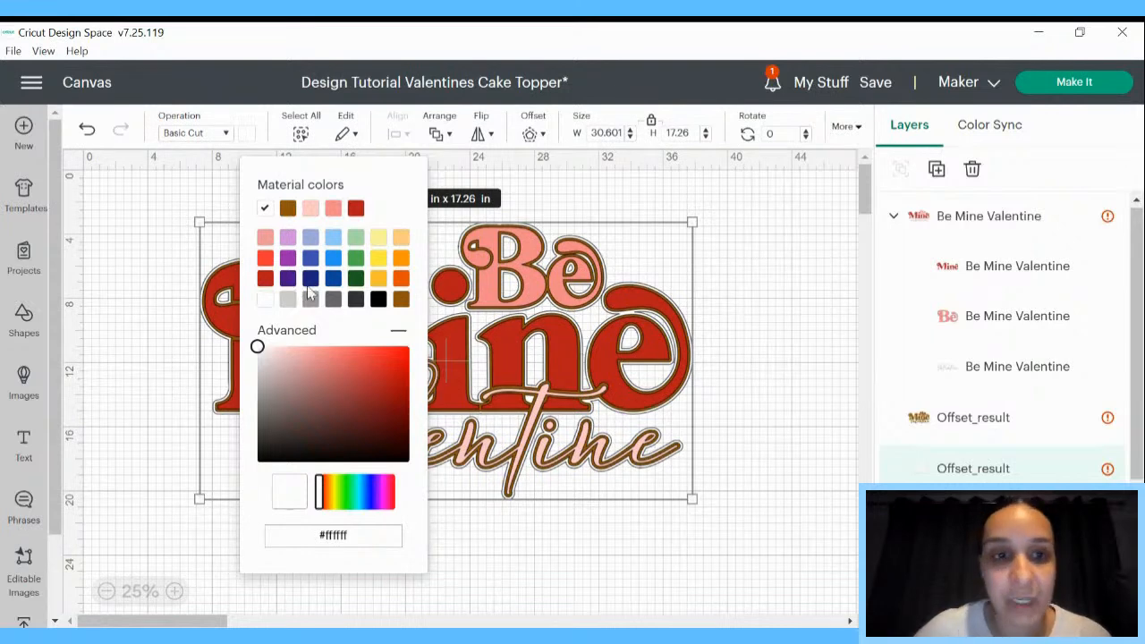
Add a third 0.15 in offset around the white layer and recolour it dusty pink #ca9d9d
left_click(542, 138)
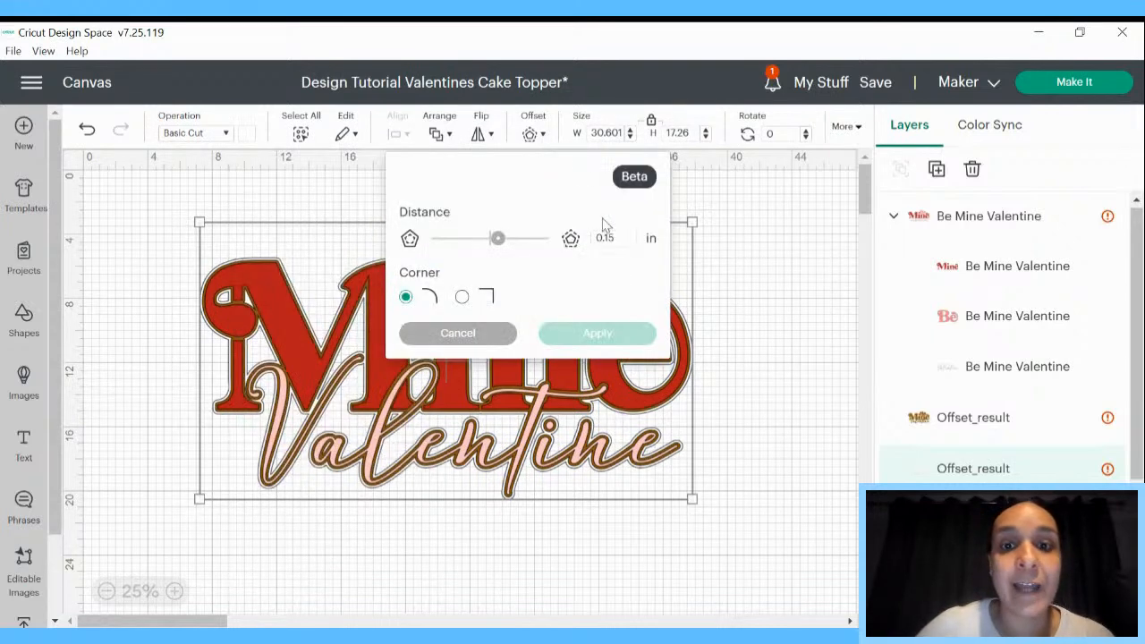
left_click(614, 338)
left_click(247, 134)
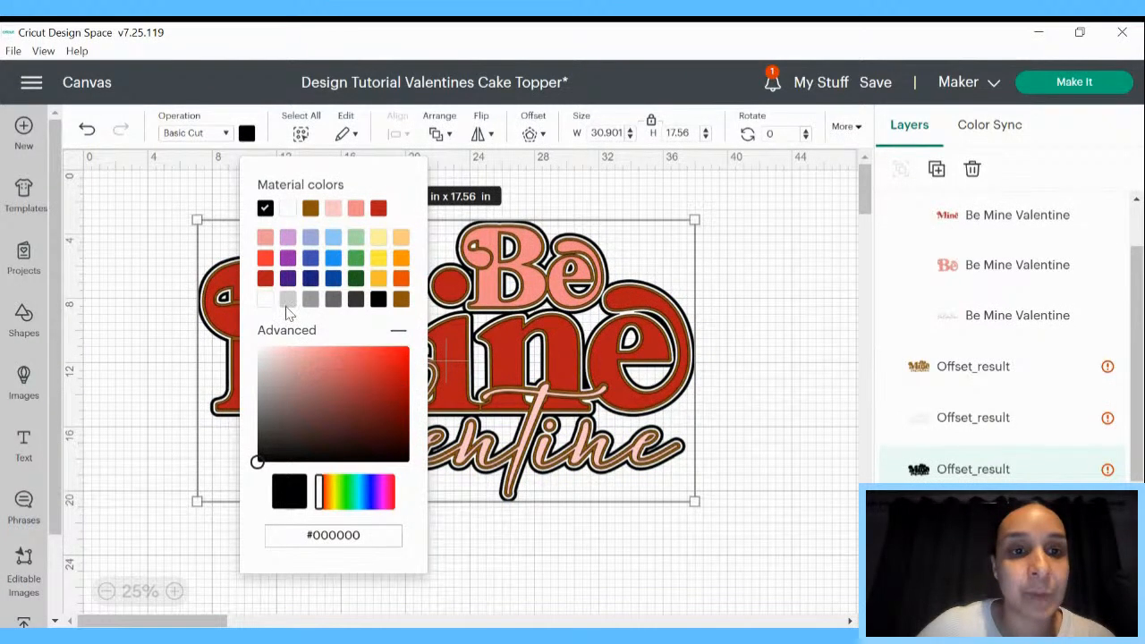
left_click(312, 352)
left_click(286, 350)
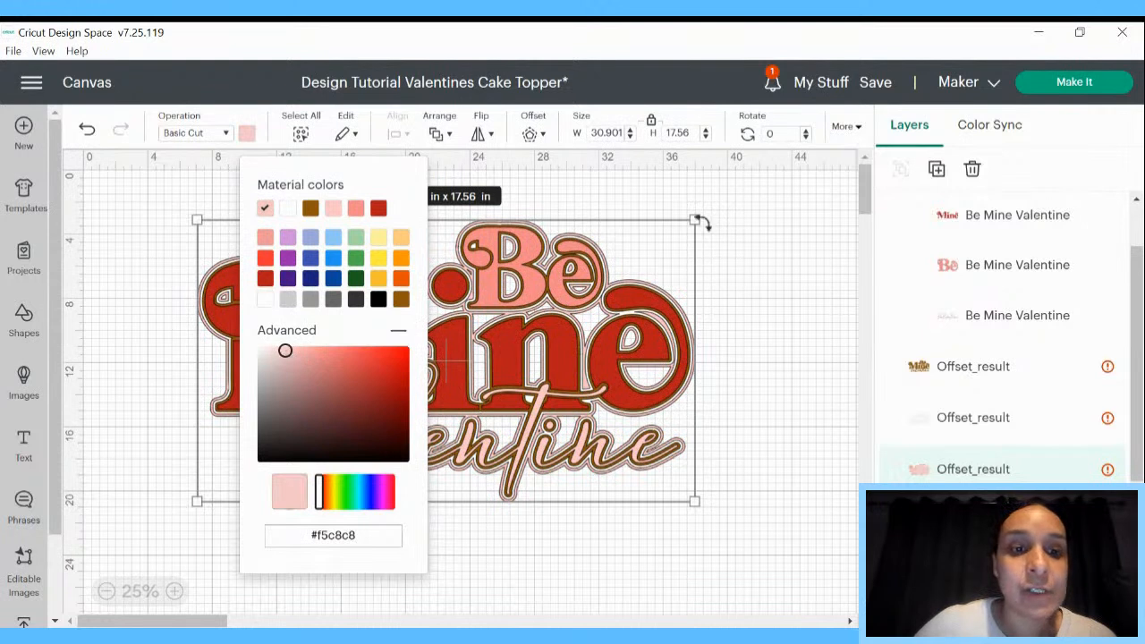
left_click(292, 371)
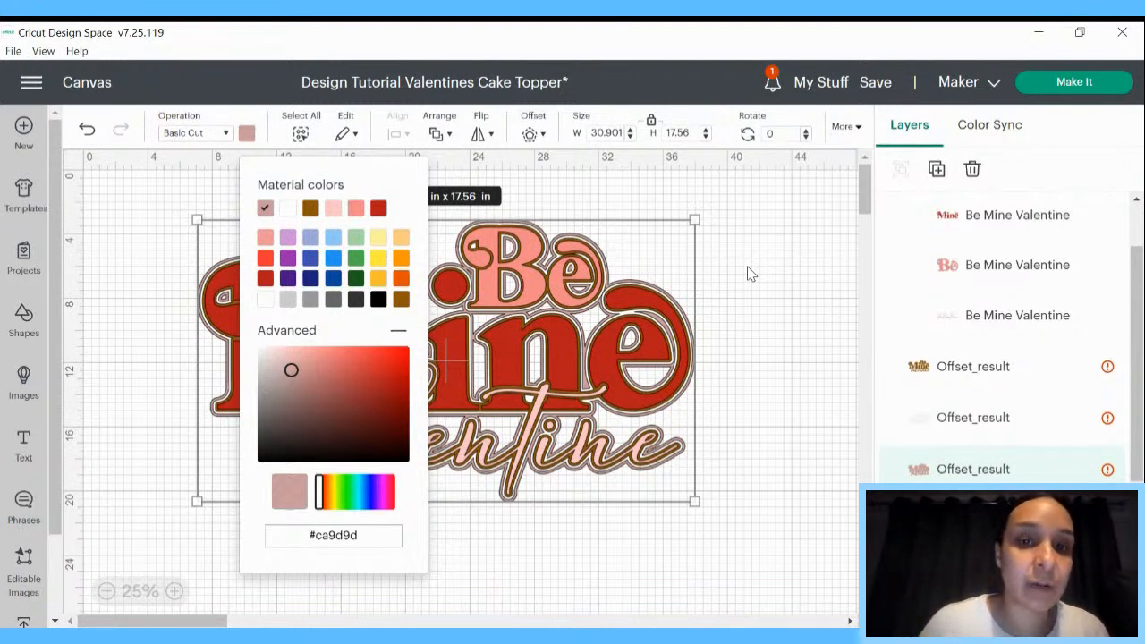
Duplicate the grouped Be Mine Valentine image, move the copy to empty canvas below the offset design, and deselect it
left_click(952, 234)
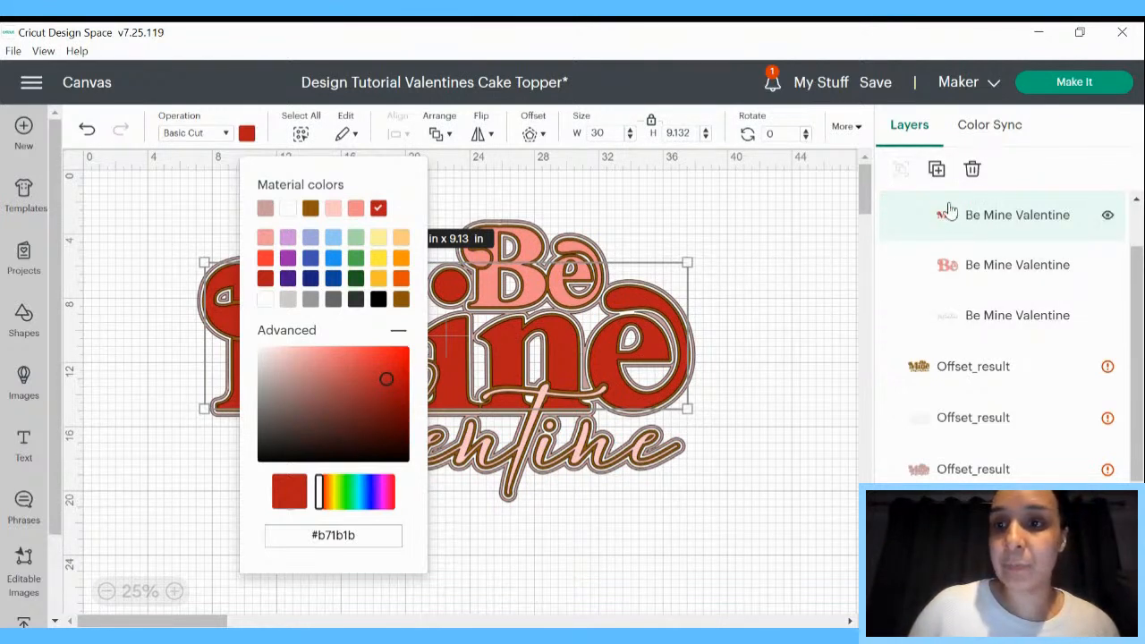
scroll(951, 215, "up", 1)
left_click(950, 224)
right_click(950, 224)
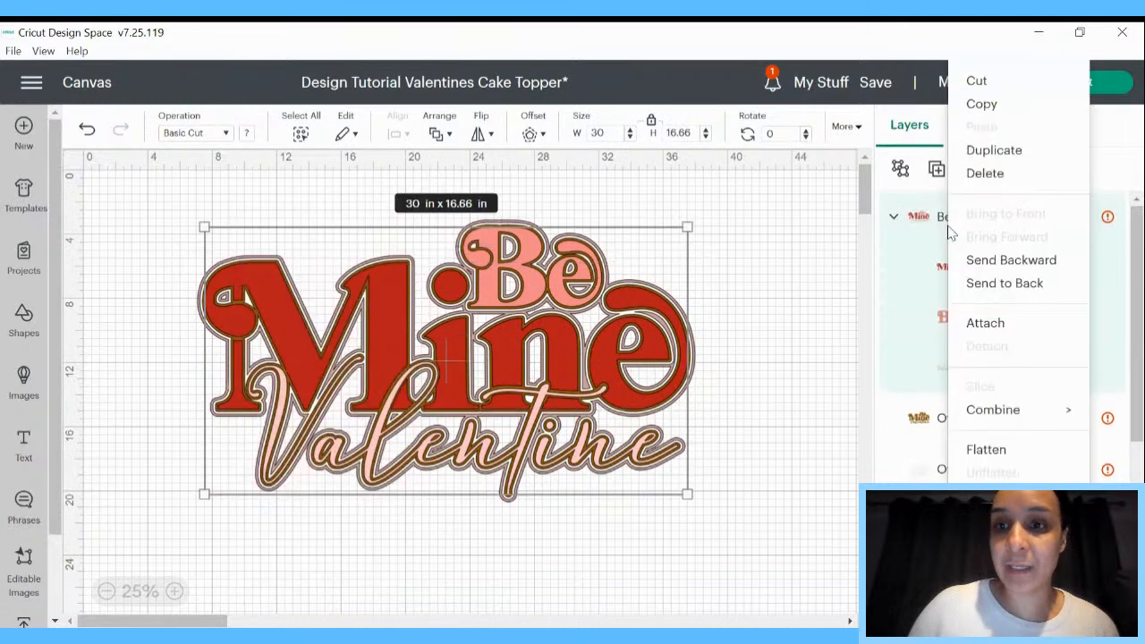
left_click(994, 150)
left_click_drag(555, 412, 439, 358)
scroll(396, 284, "down", 3)
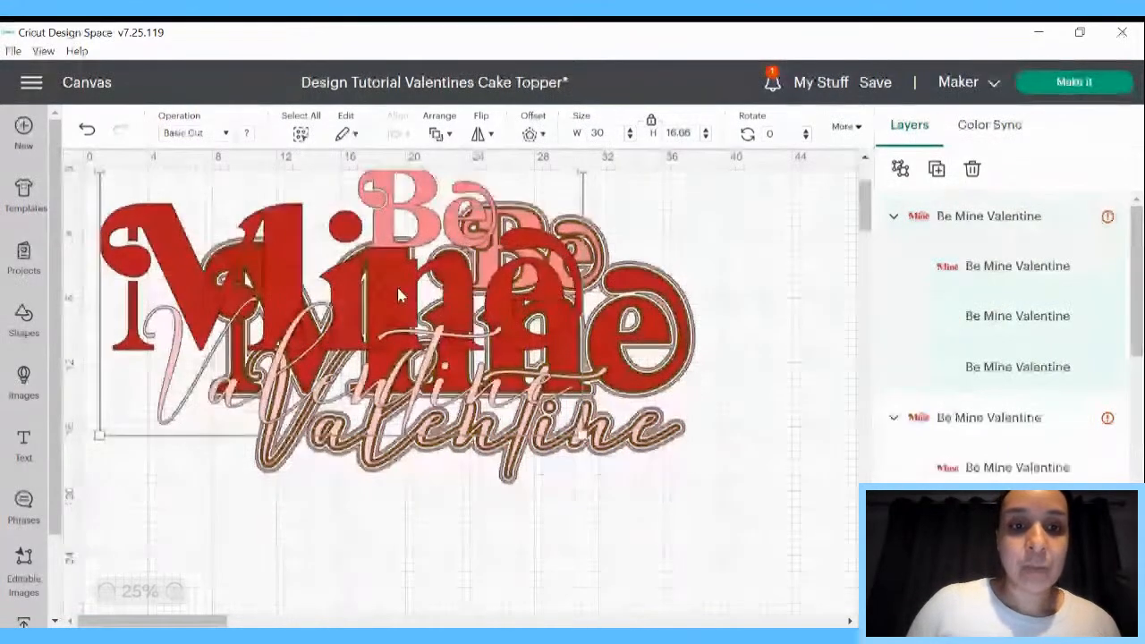
left_click_drag(200, 199, 310, 589)
scroll(309, 519, "down", 3)
left_click_drag(390, 390, 341, 481)
left_click(678, 435)
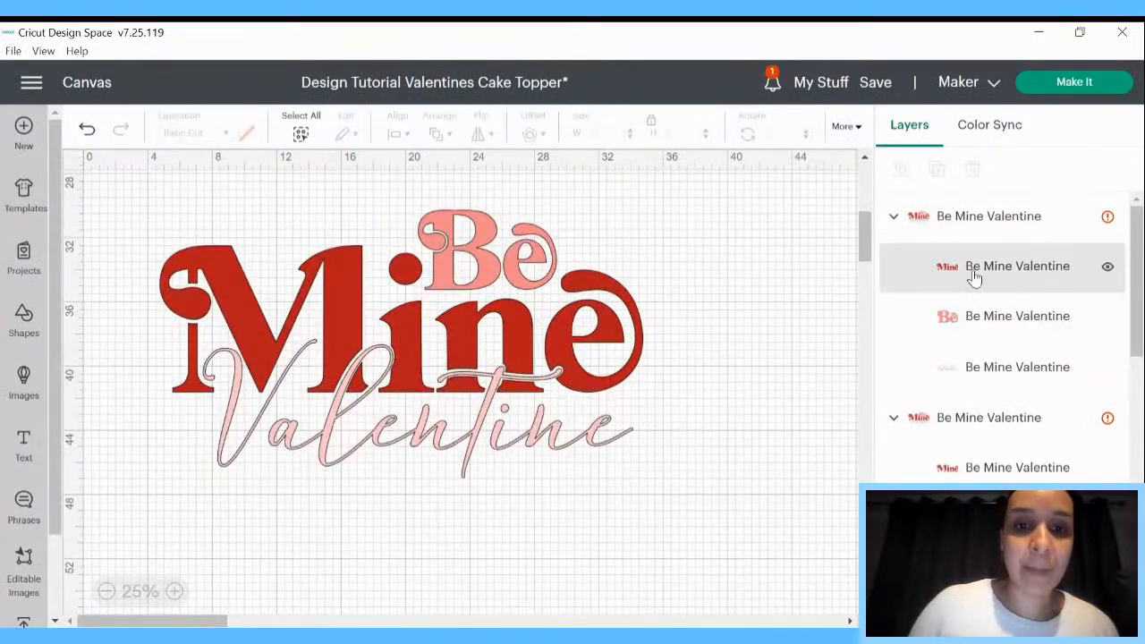
Try an offset around only the word "Be" in the duplicated image, then undo it
left_click(984, 317)
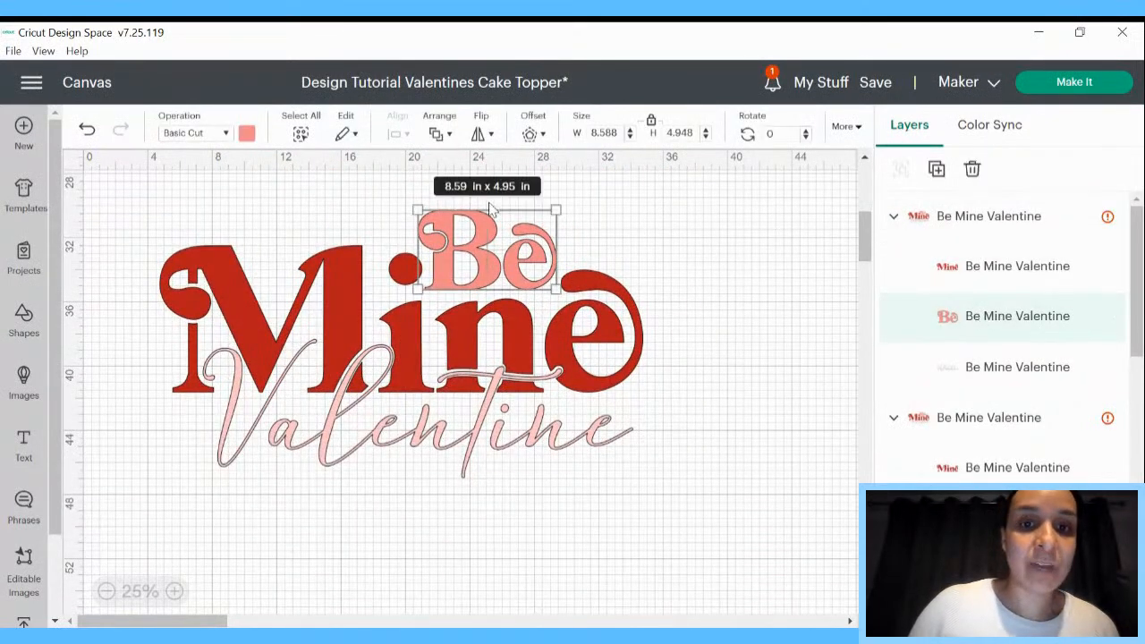
left_click(529, 134)
left_click(595, 334)
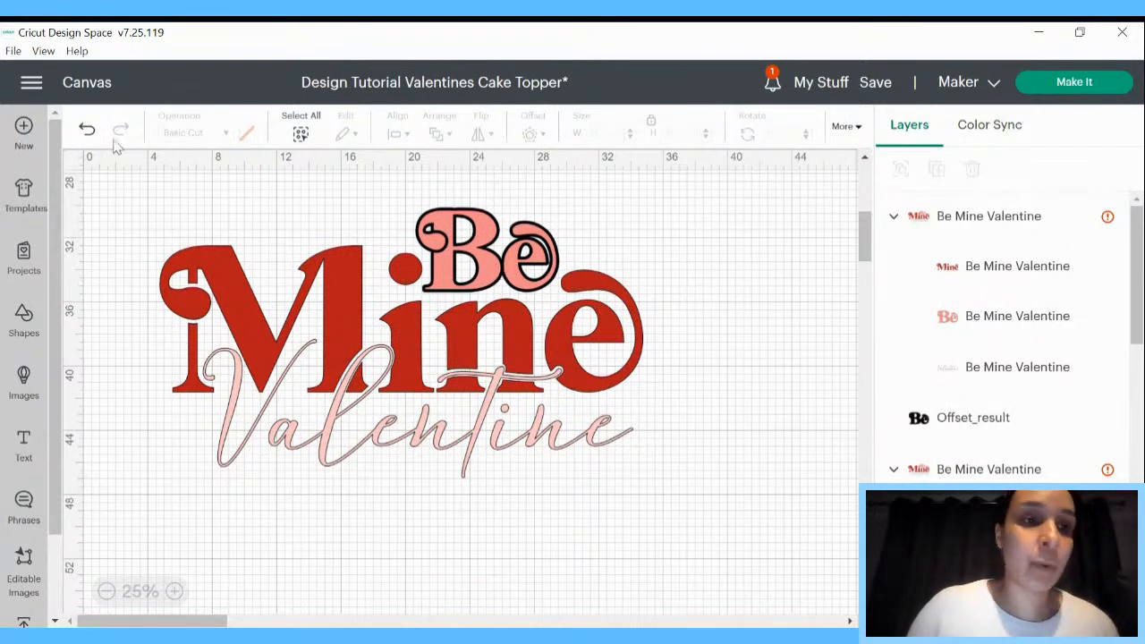
left_click(87, 131)
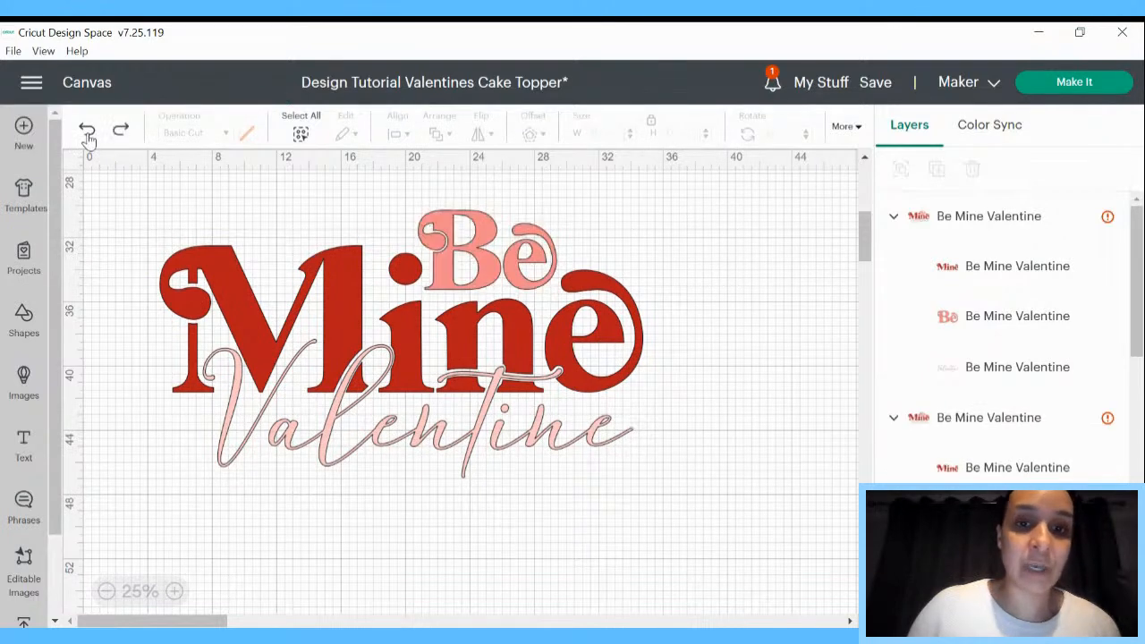
Undo the duplication of the Be Mine Valentine image below the offset design
scroll(673, 407, "up", 5)
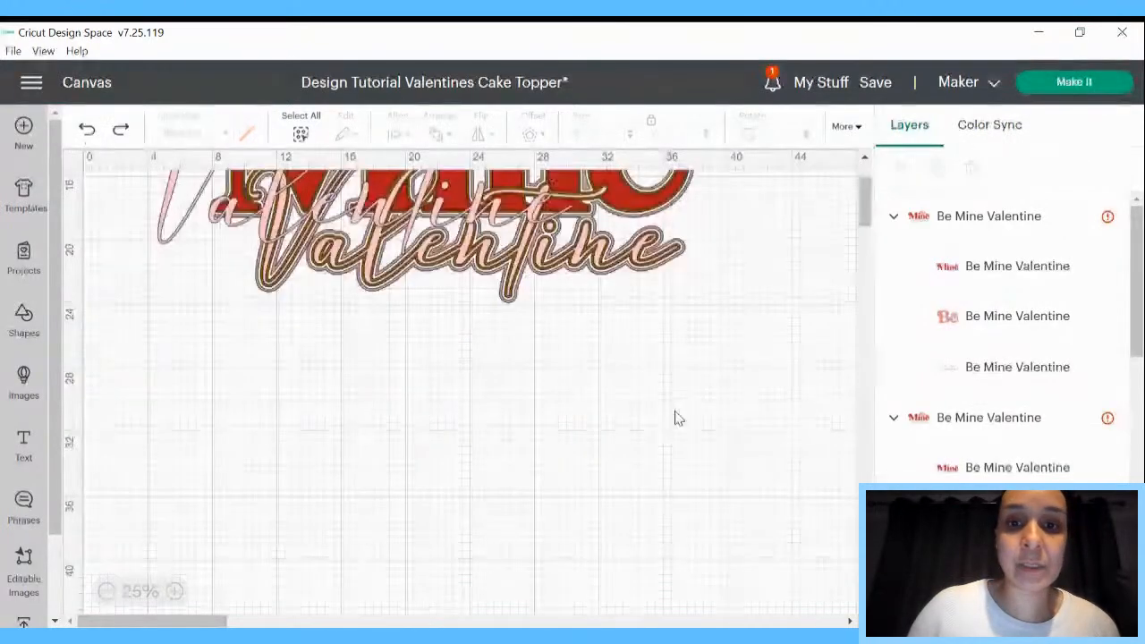
left_click(87, 131)
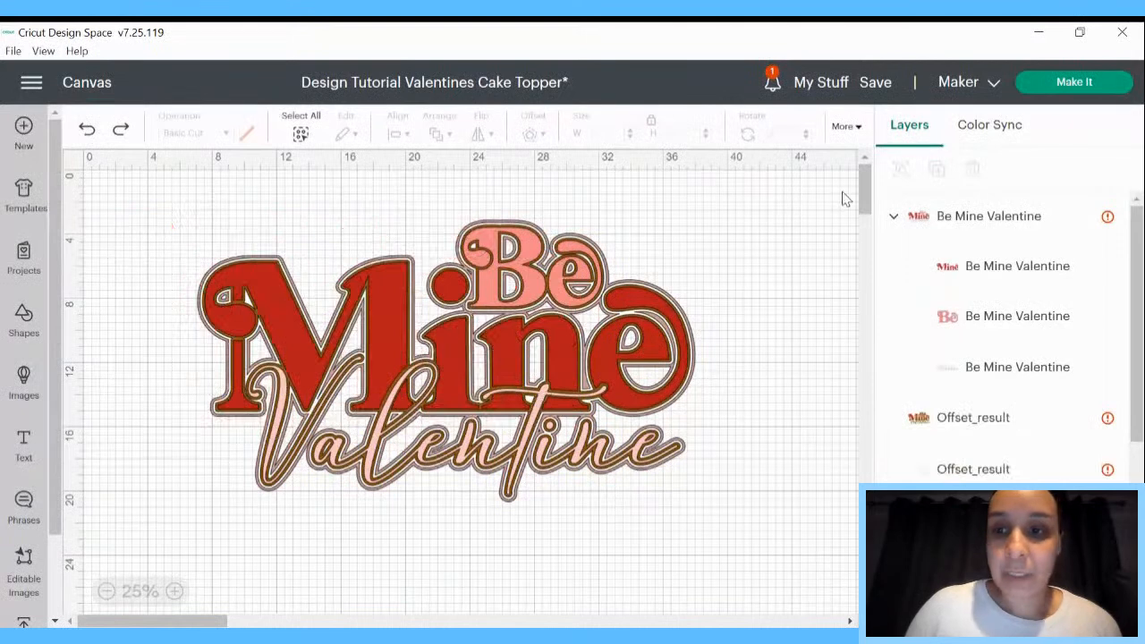
Add a fourth 0.15 in offset with rounded corners around the dusty pink layer and colour it dark red #b71b1b
scroll(1018, 375, "down", 1)
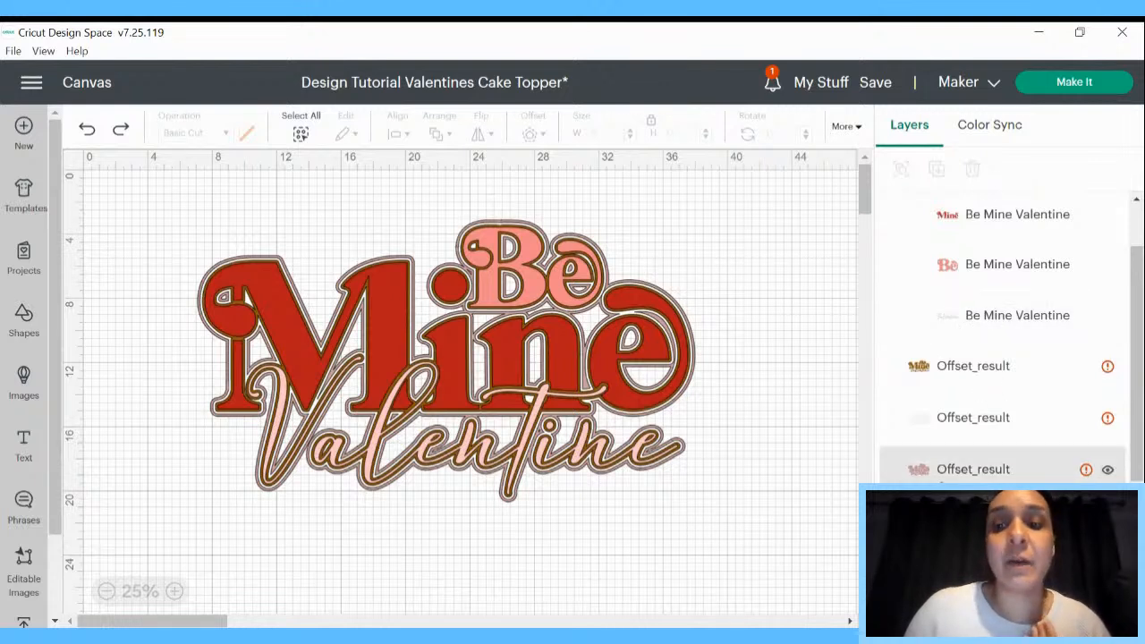
left_click(993, 469)
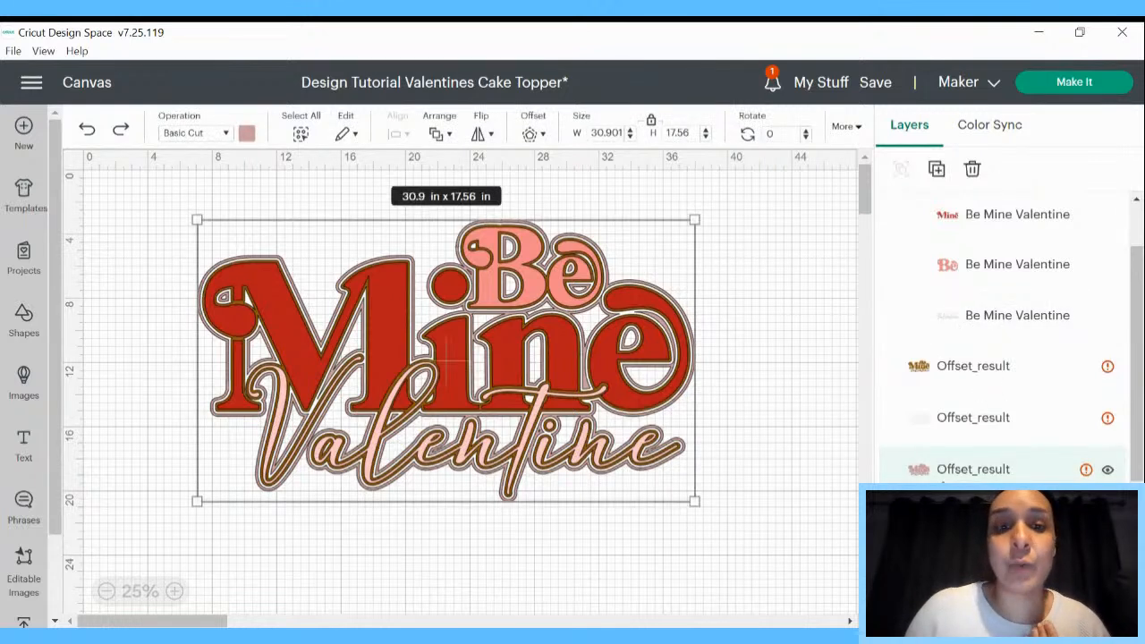
left_click(533, 134)
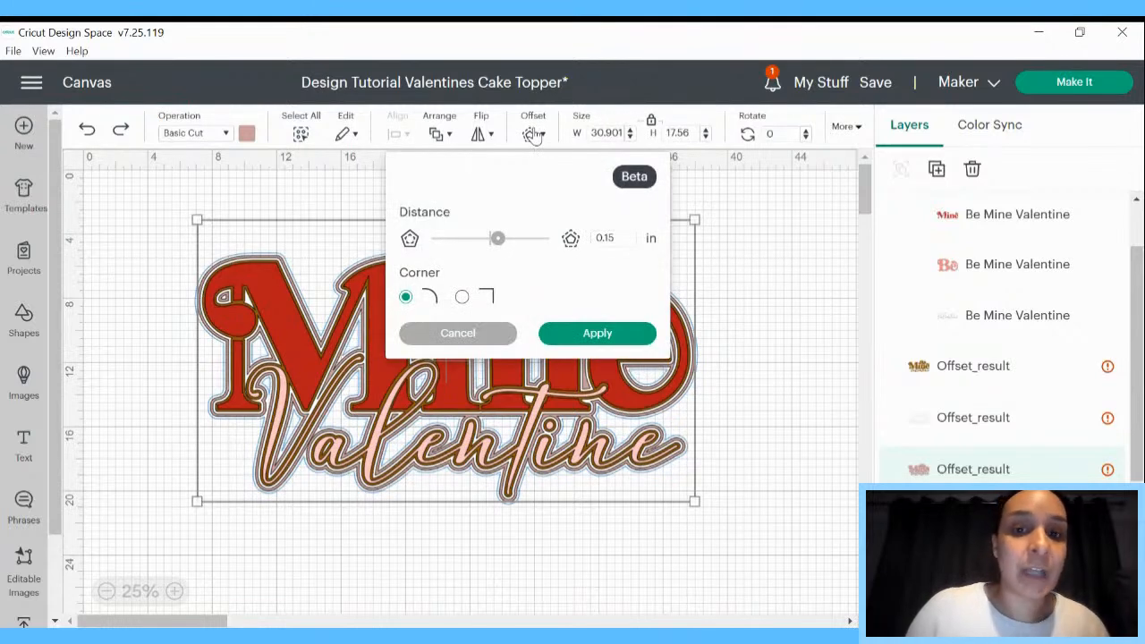
left_click(626, 334)
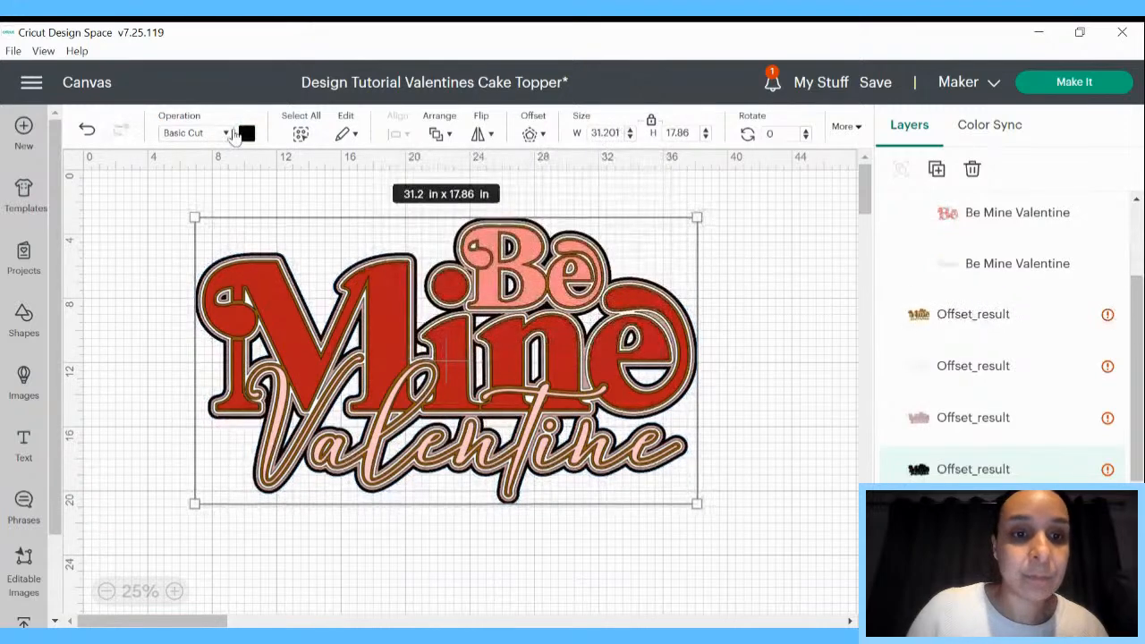
left_click(247, 133)
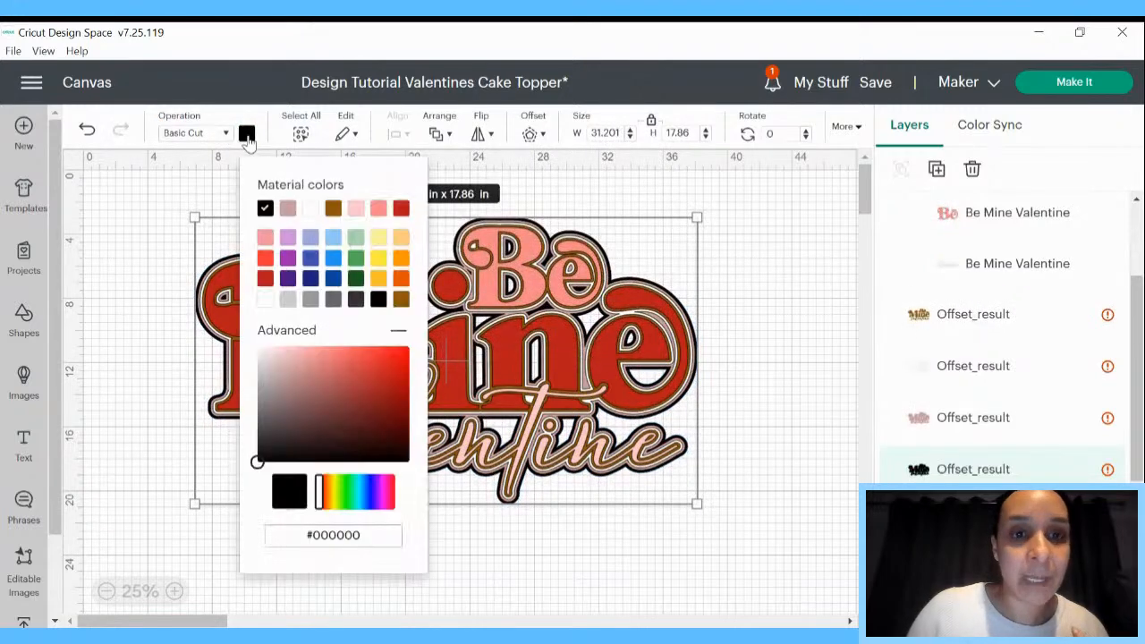
left_click(266, 279)
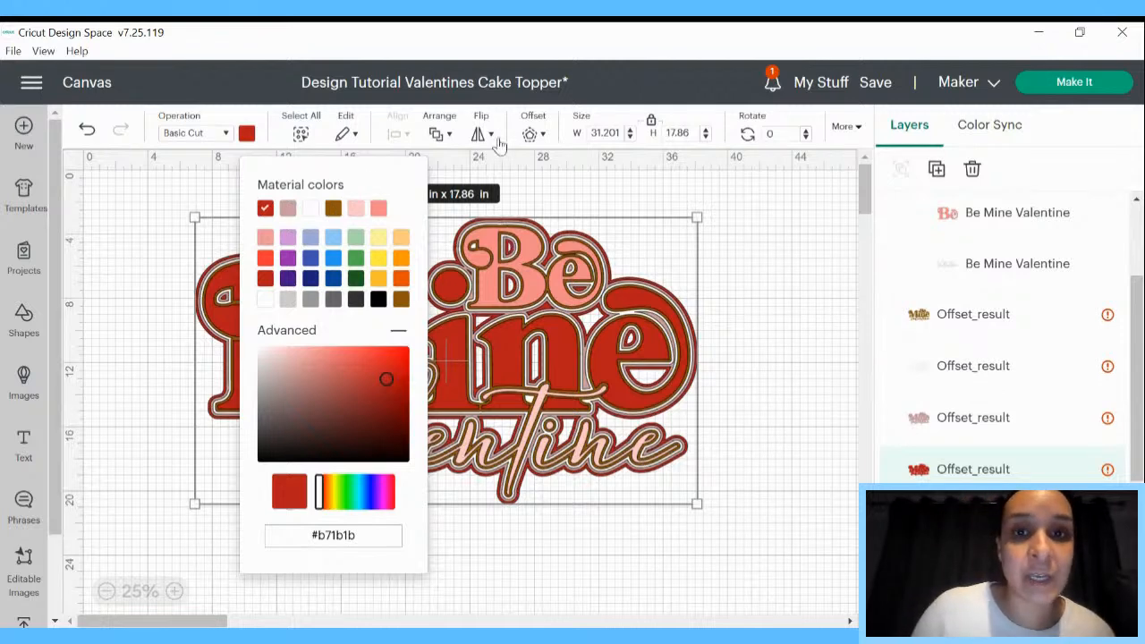
Add a fifth 0.15 in offset around the dark red layer and colour it medium grey
left_click(531, 134)
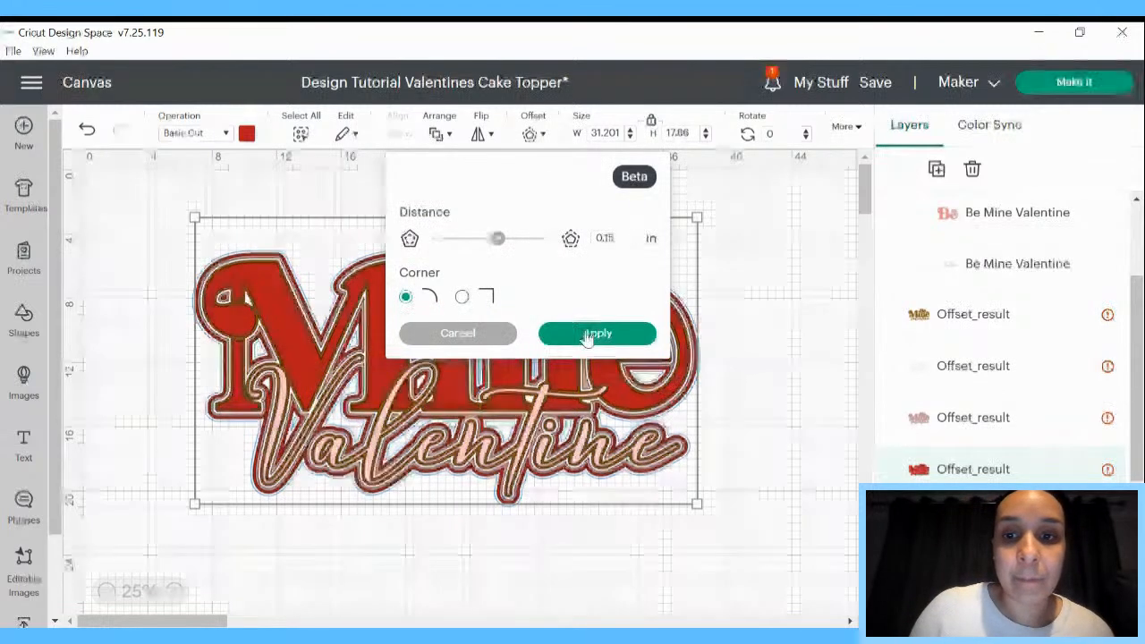
left_click(587, 333)
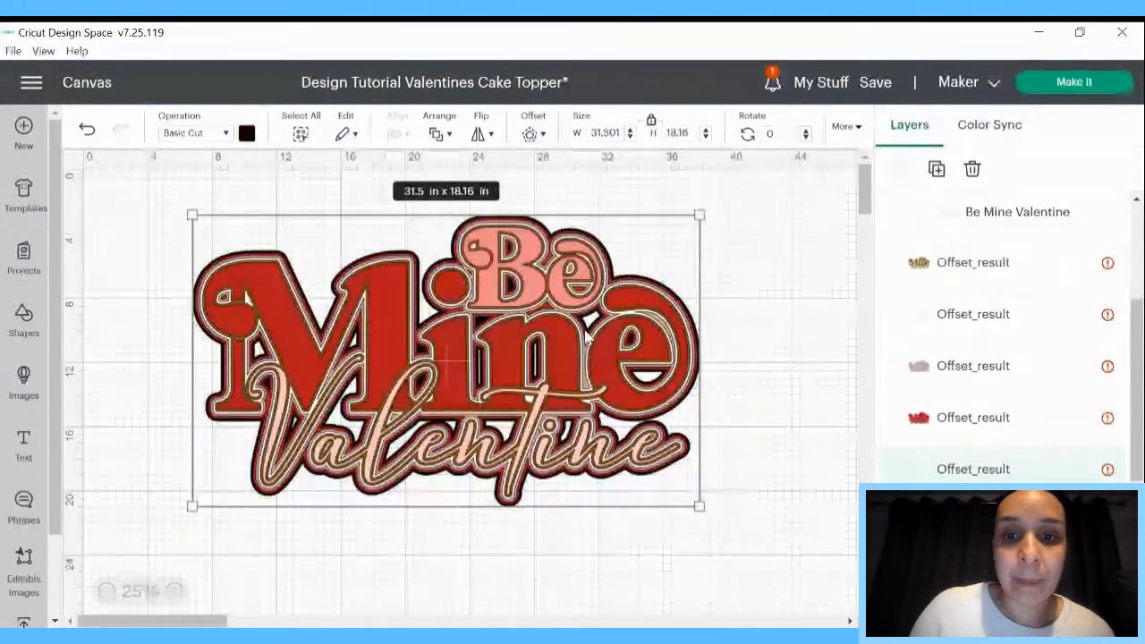
left_click(247, 134)
left_click(310, 299)
Add a sixth 0.15 in offset around the grey layer, colour it white #ffffff, and deselect it
left_click(530, 135)
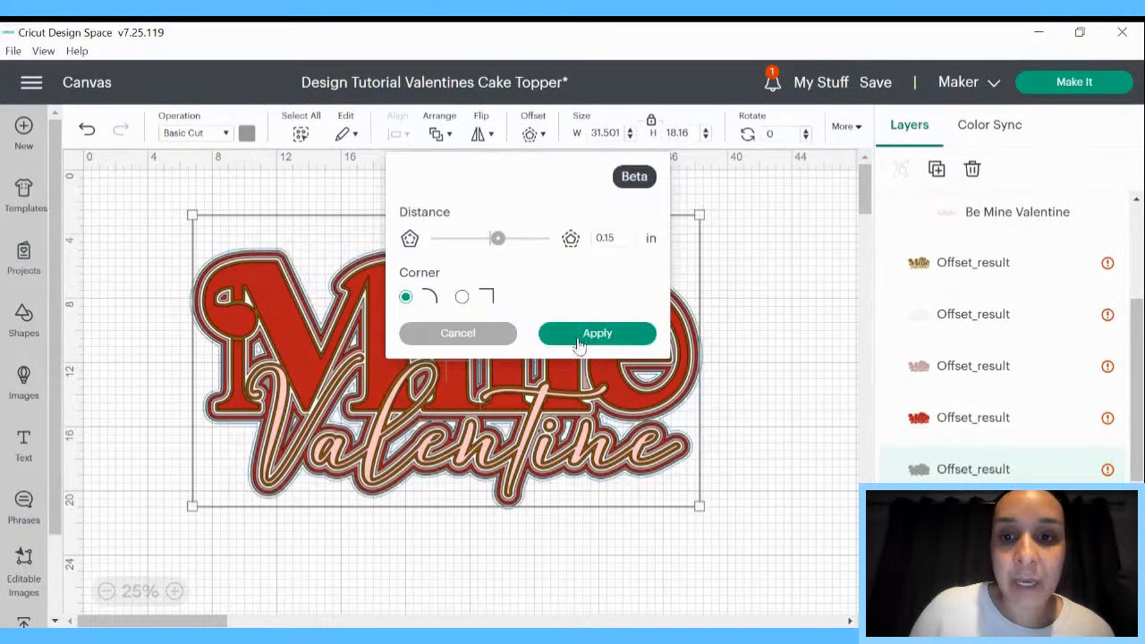
left_click(583, 337)
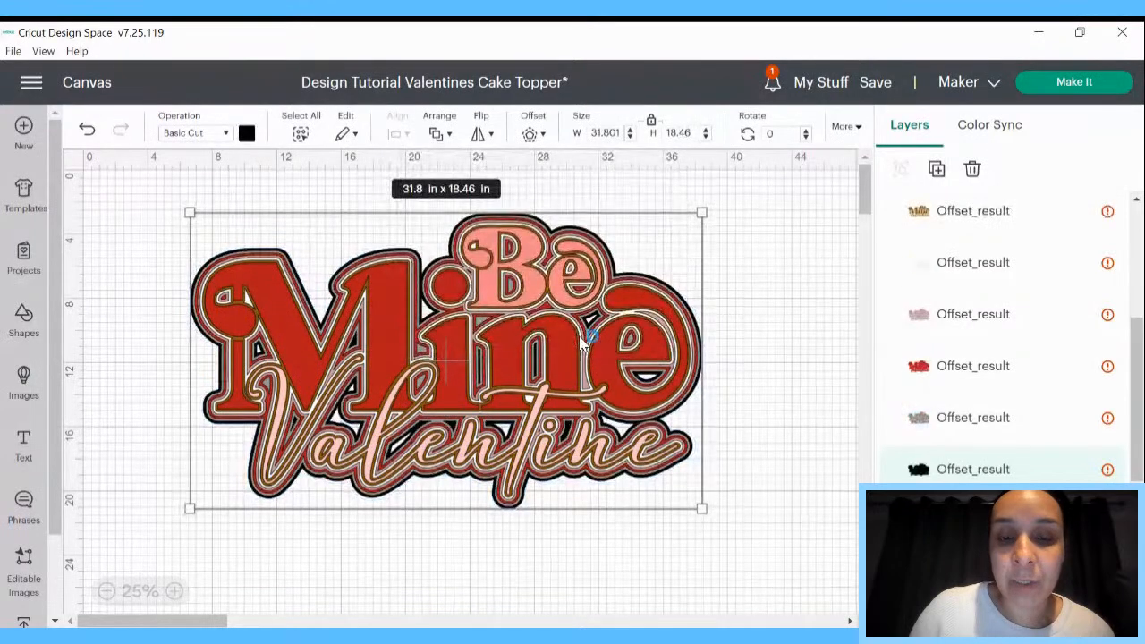
left_click(247, 134)
left_click(356, 209)
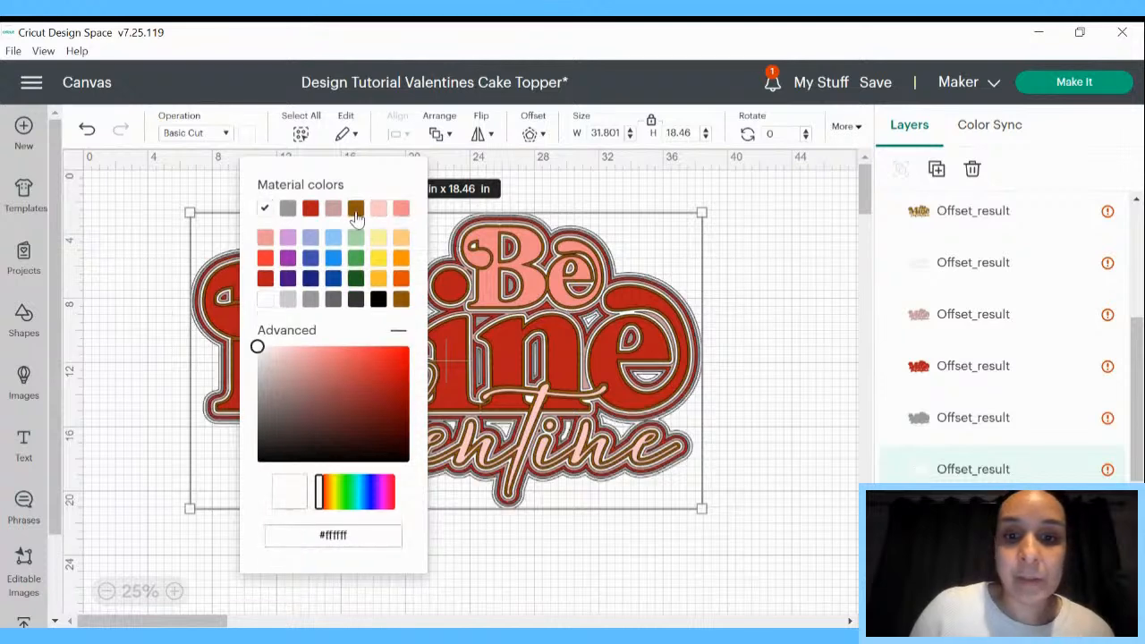
left_click(800, 352)
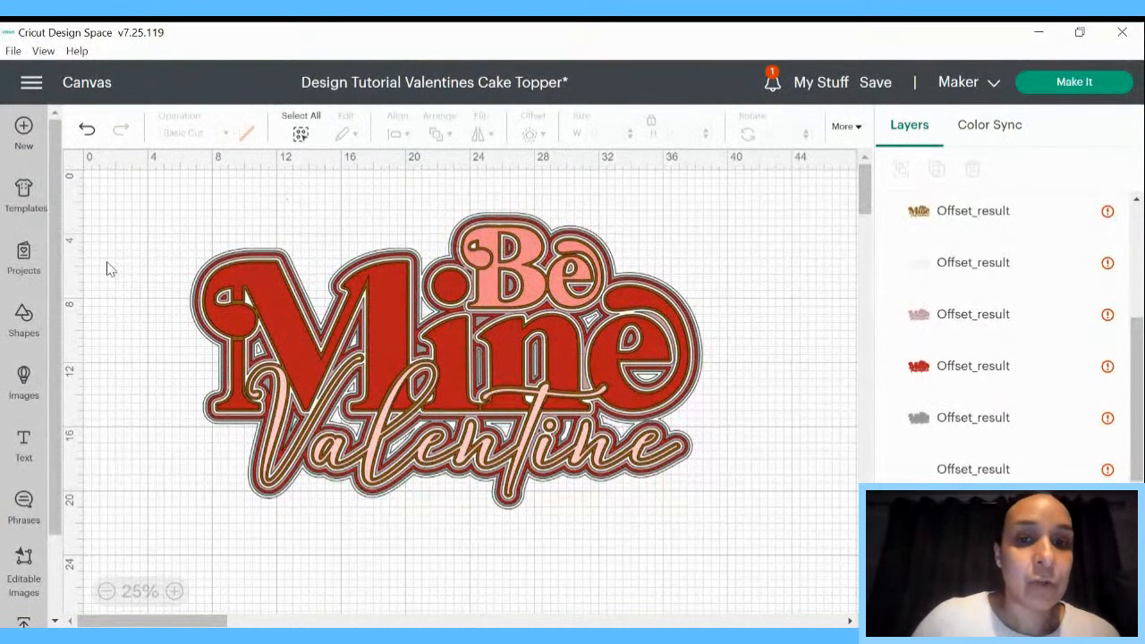
Select the whole design and preview a welded offset at distances of 0.25, 0.3 and 0.35 in
left_click_drag(120, 186, 732, 520)
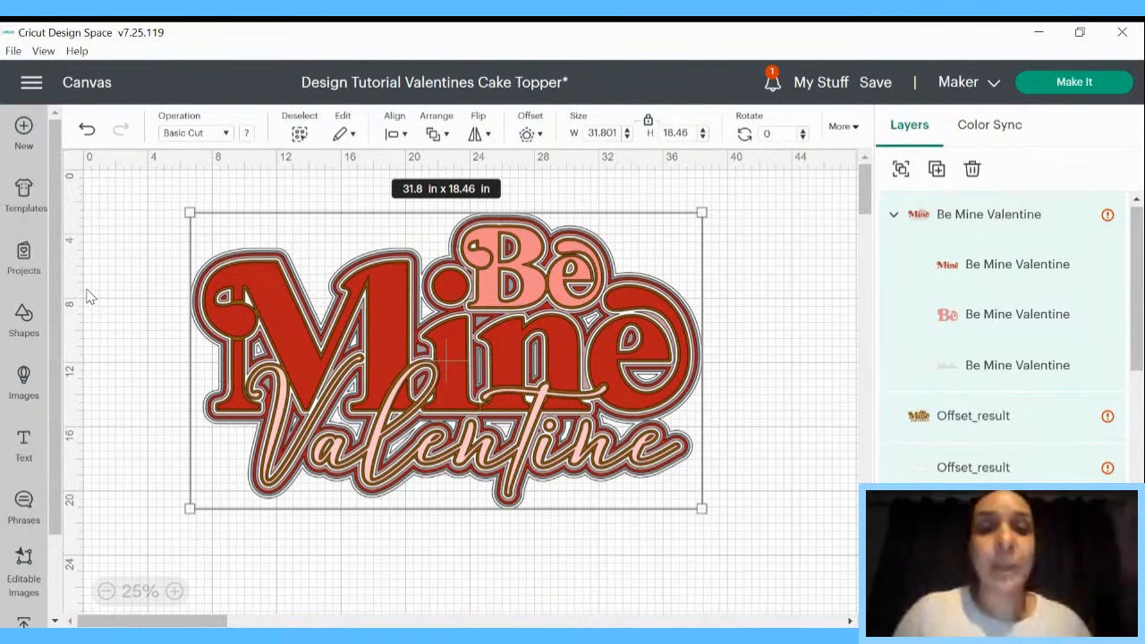
left_click(527, 134)
left_click(623, 238)
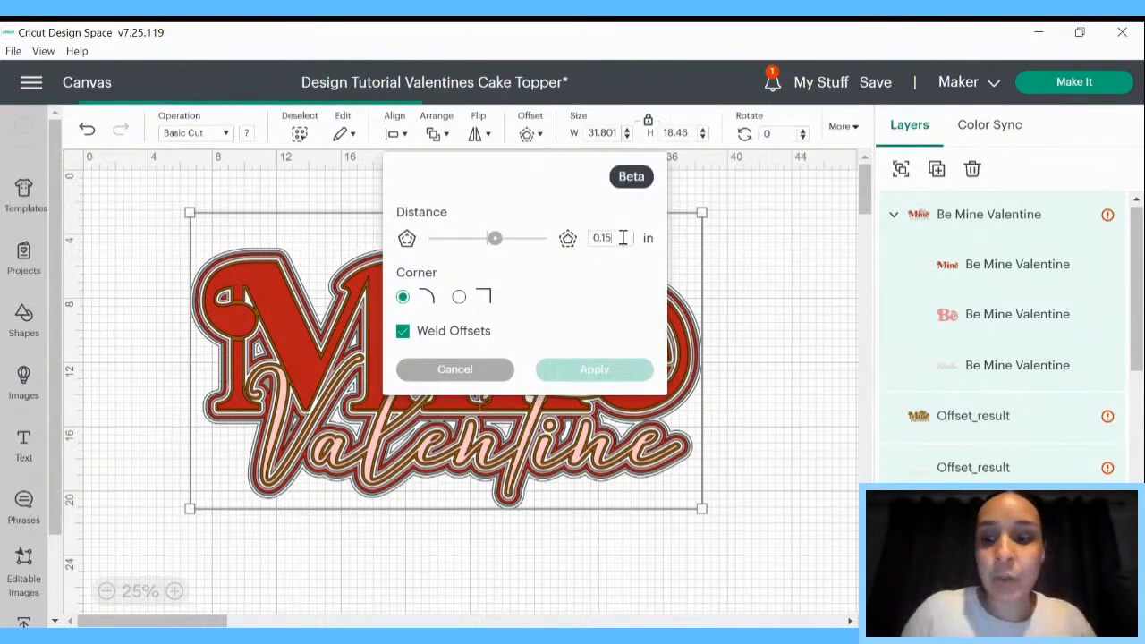
key("BackSpace")
key("BackSpace")
key("BackSpace")
type(".25")
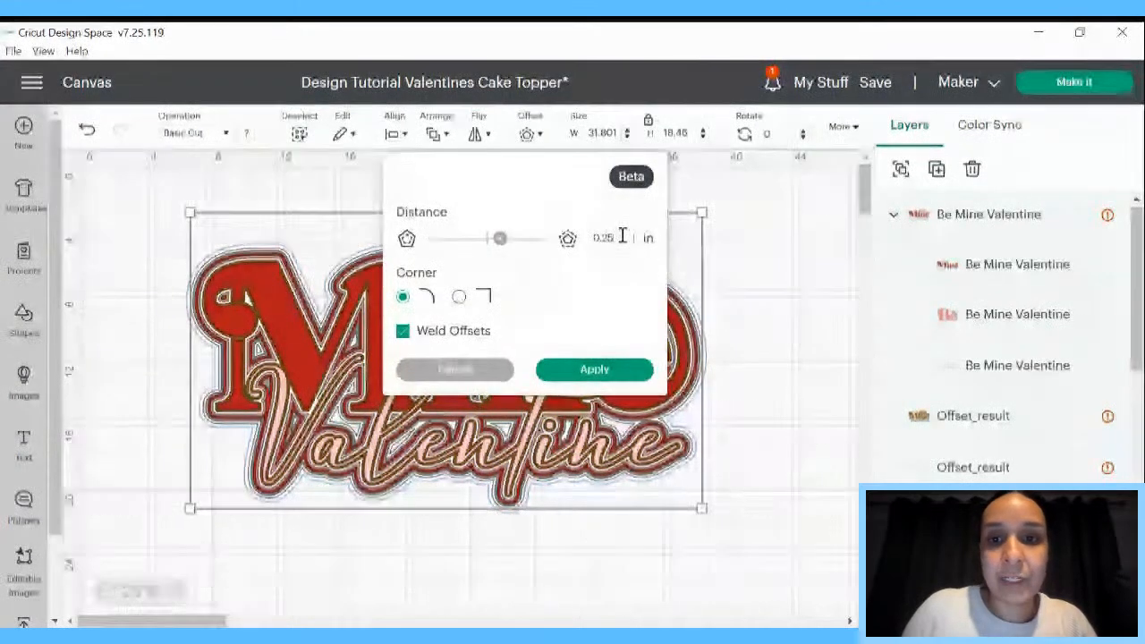
key("BackSpace")
key("BackSpace")
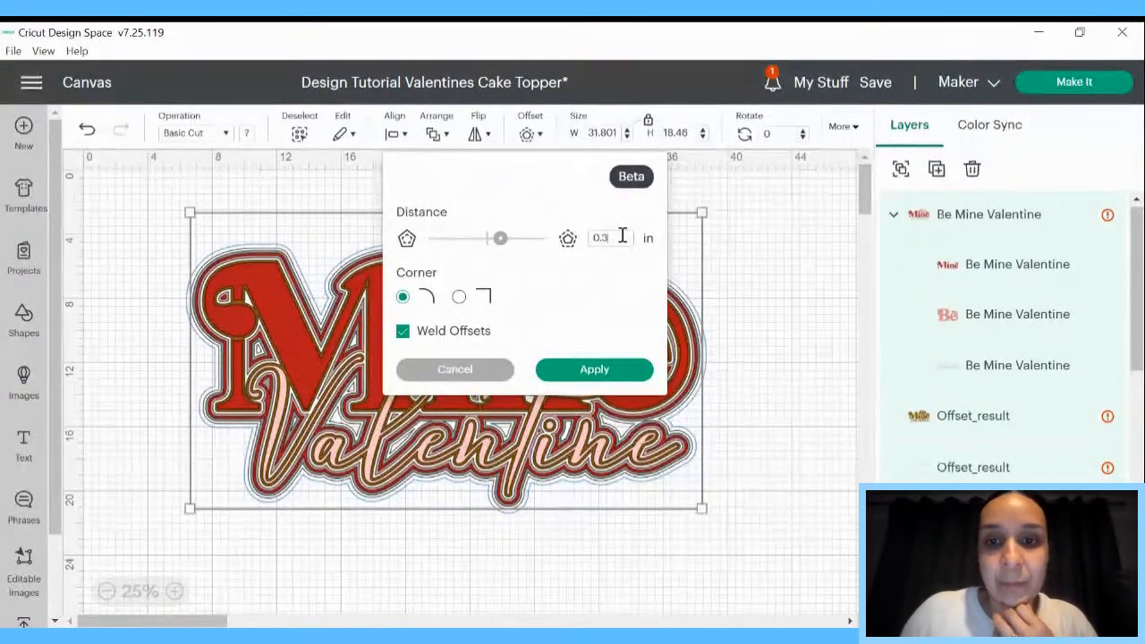
type("3")
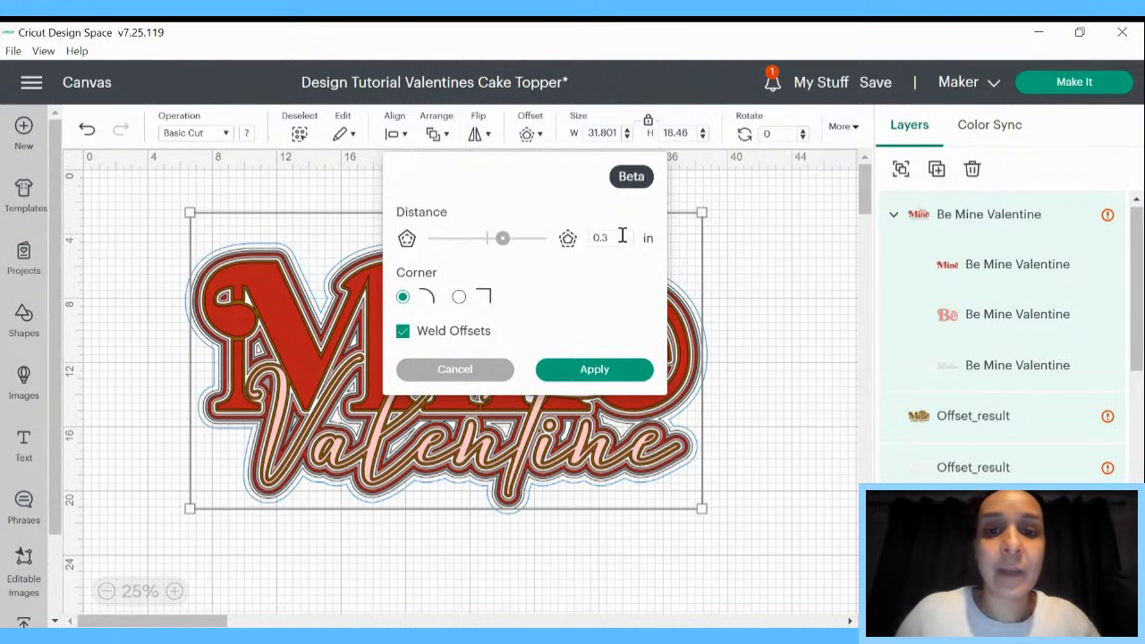
type("5")
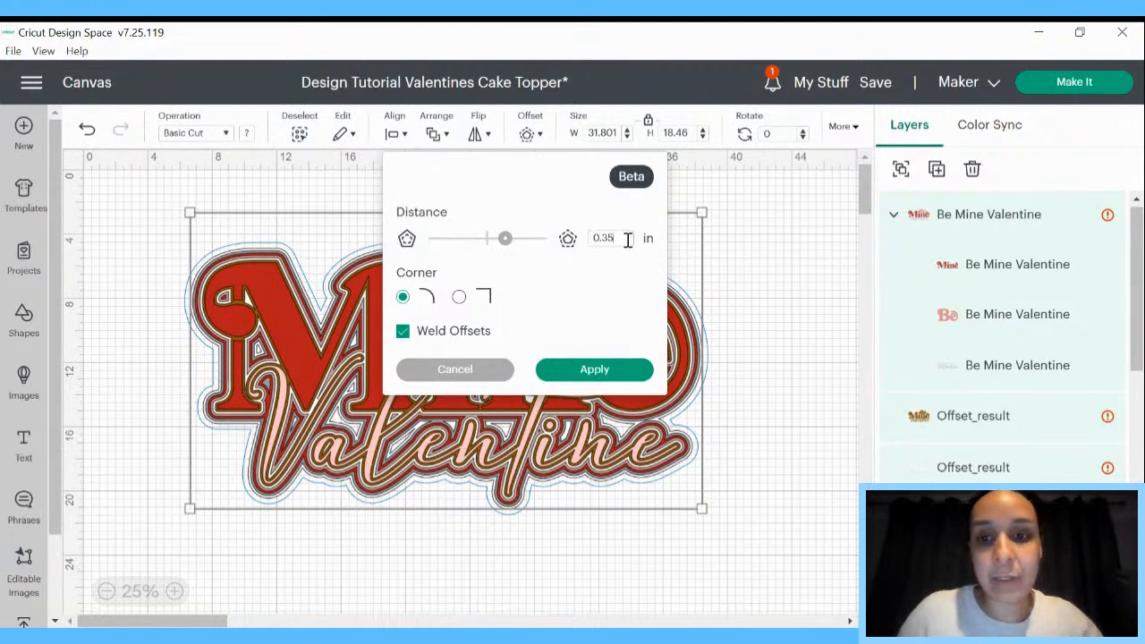
Try applying a welded 0.35 in offset around the whole selected design, then undo it
key("BackSpace")
key("BackSpace")
type("0")
key("BackSpace")
type("35")
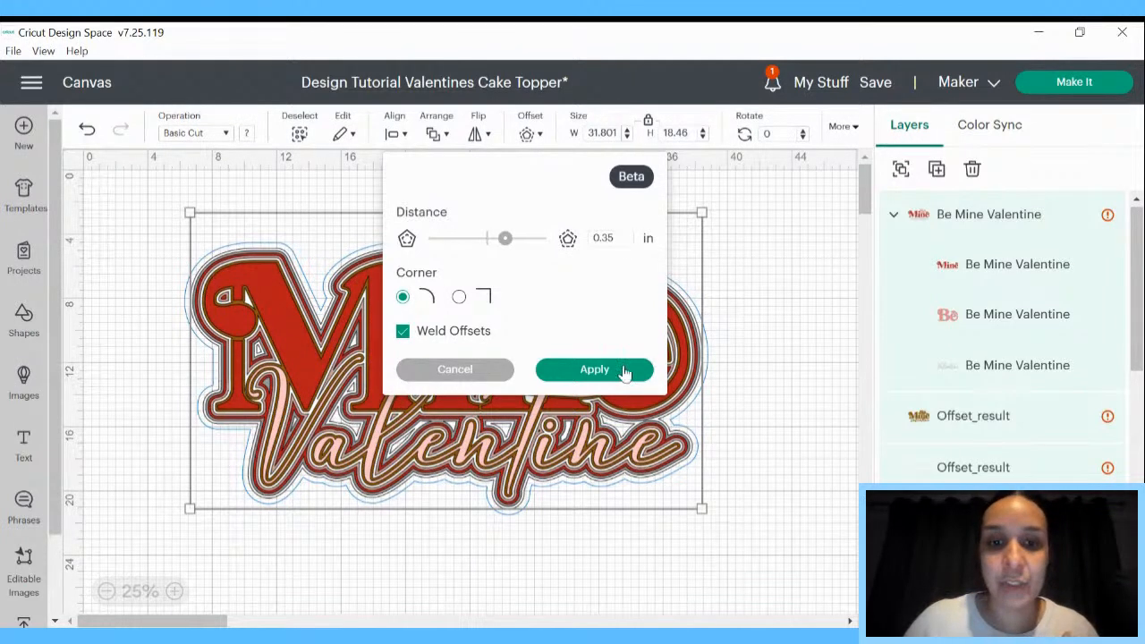
left_click(594, 370)
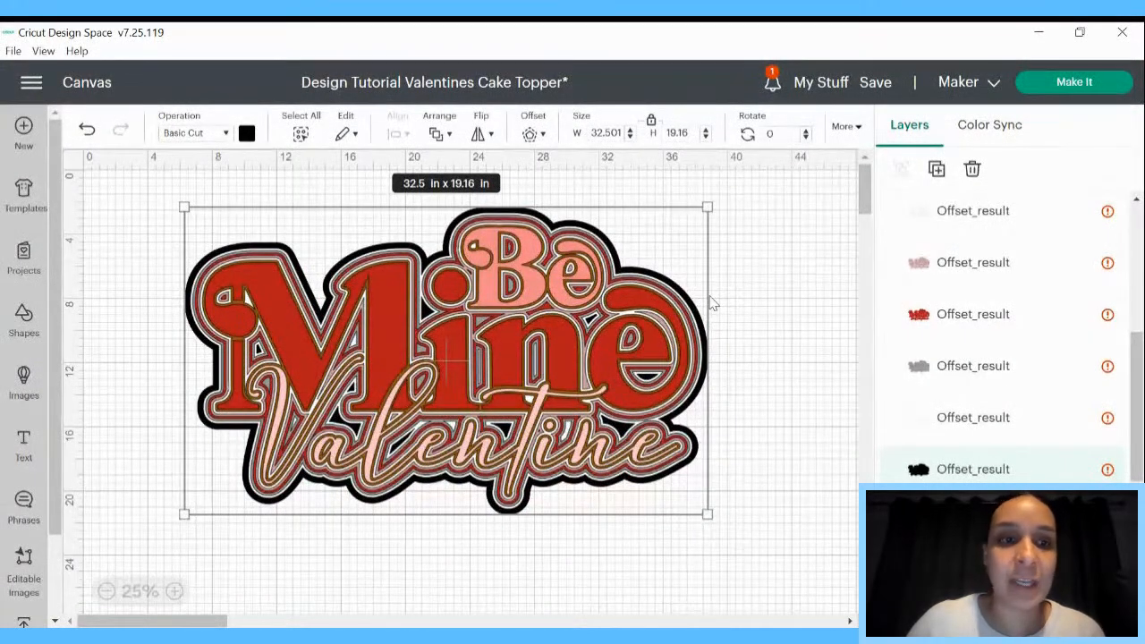
left_click(86, 131)
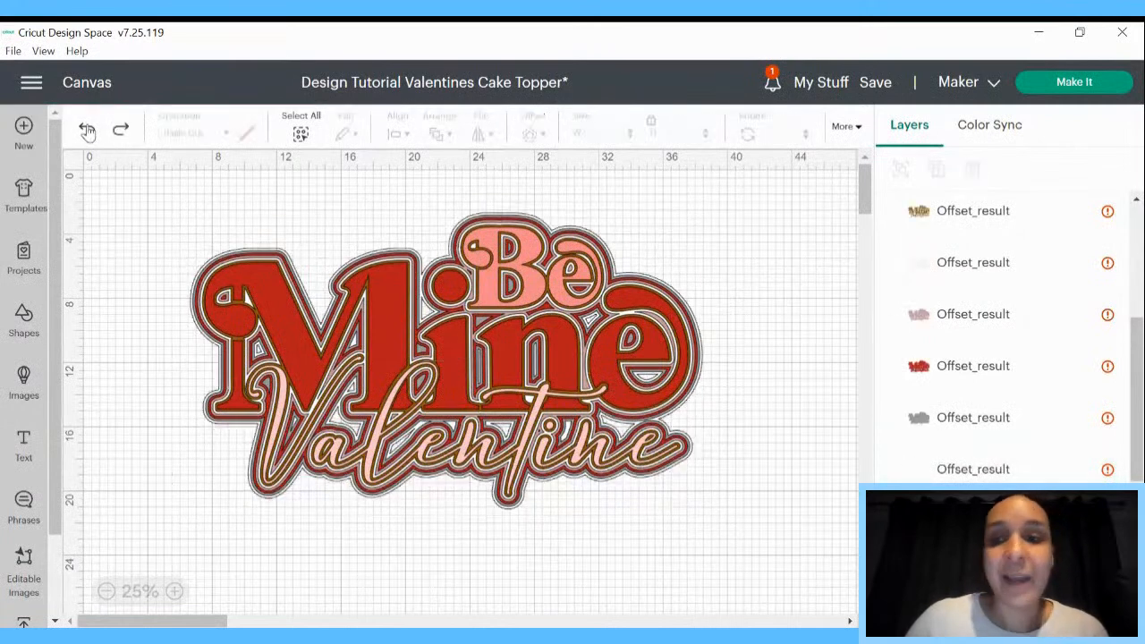
Add a 0.38 in offset around the outermost white layer, colour it light grey #cccccc, and deselect it
left_click(1007, 476)
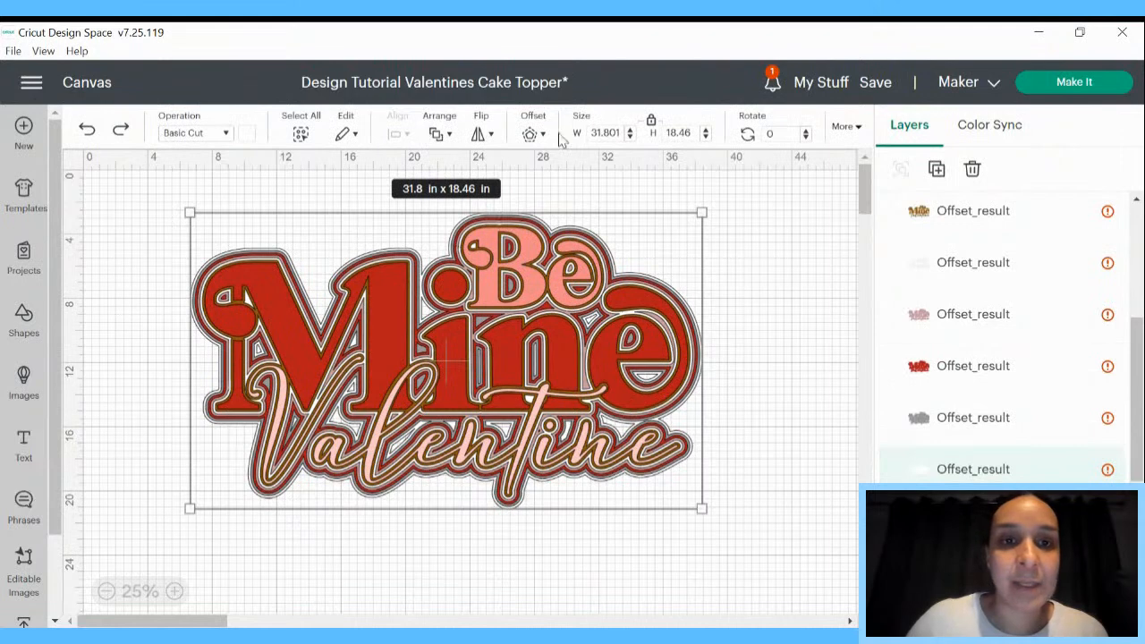
left_click(532, 135)
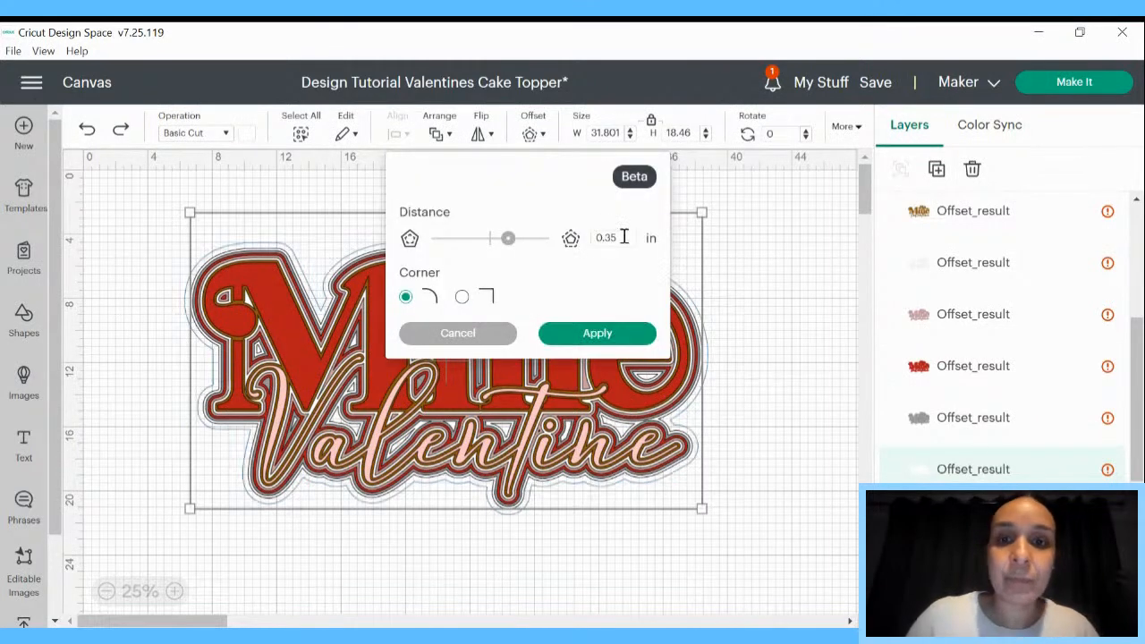
type("8")
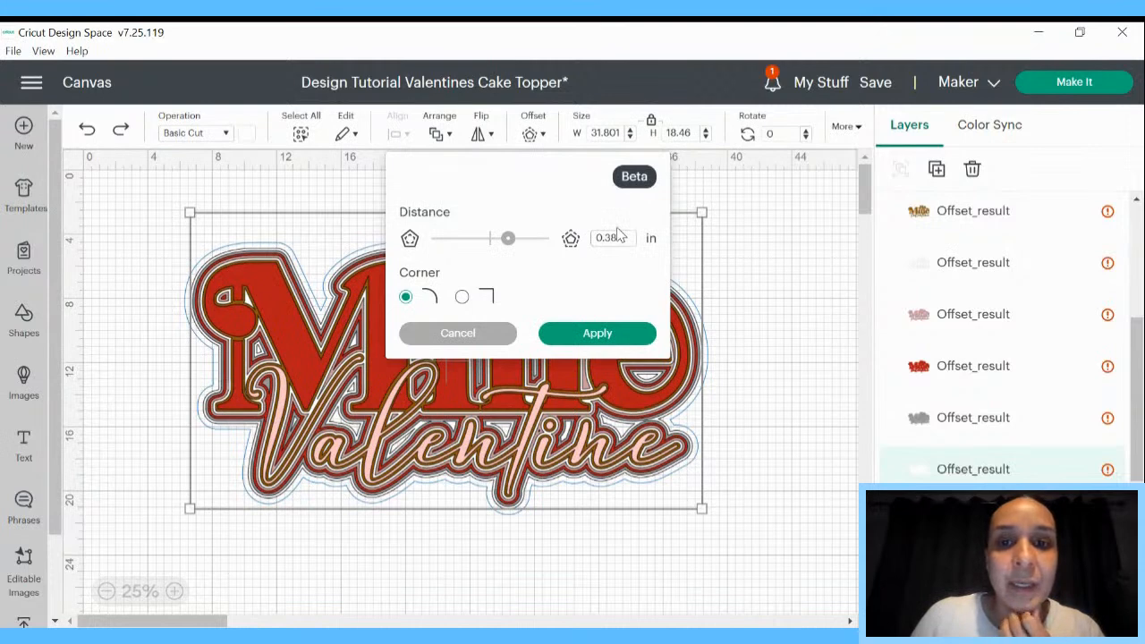
key("Return")
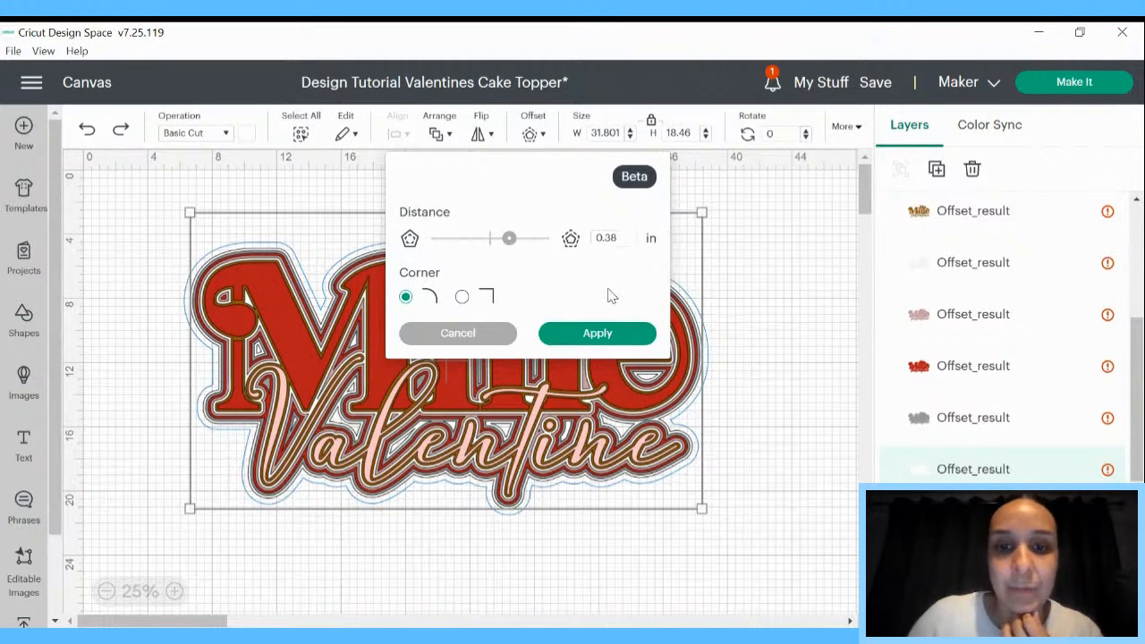
left_click(598, 333)
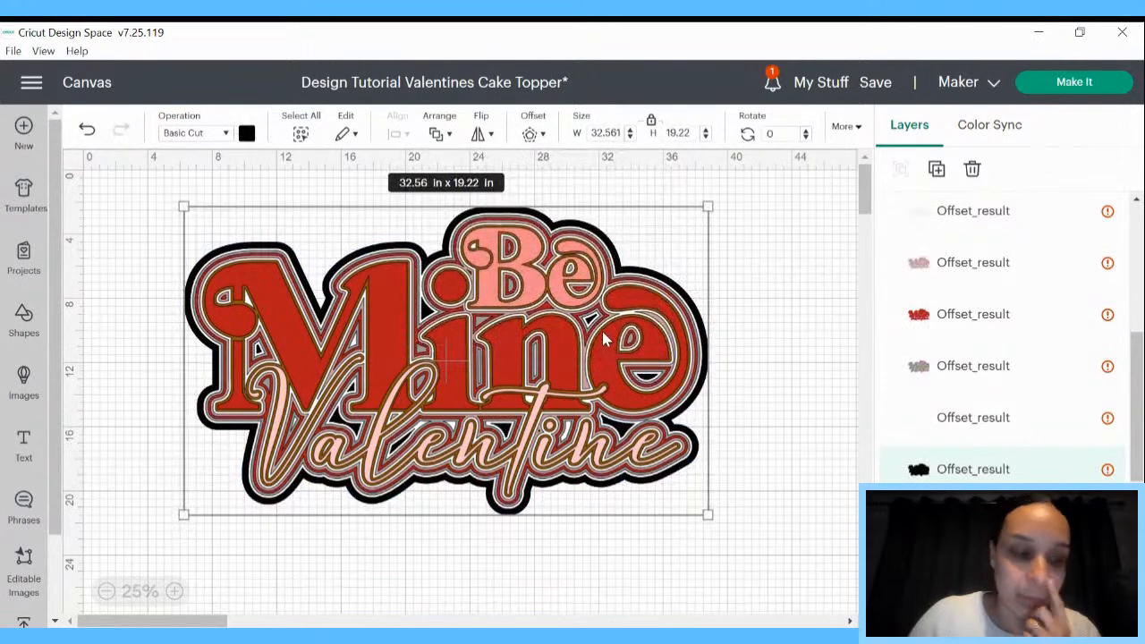
left_click(248, 134)
left_click(286, 324)
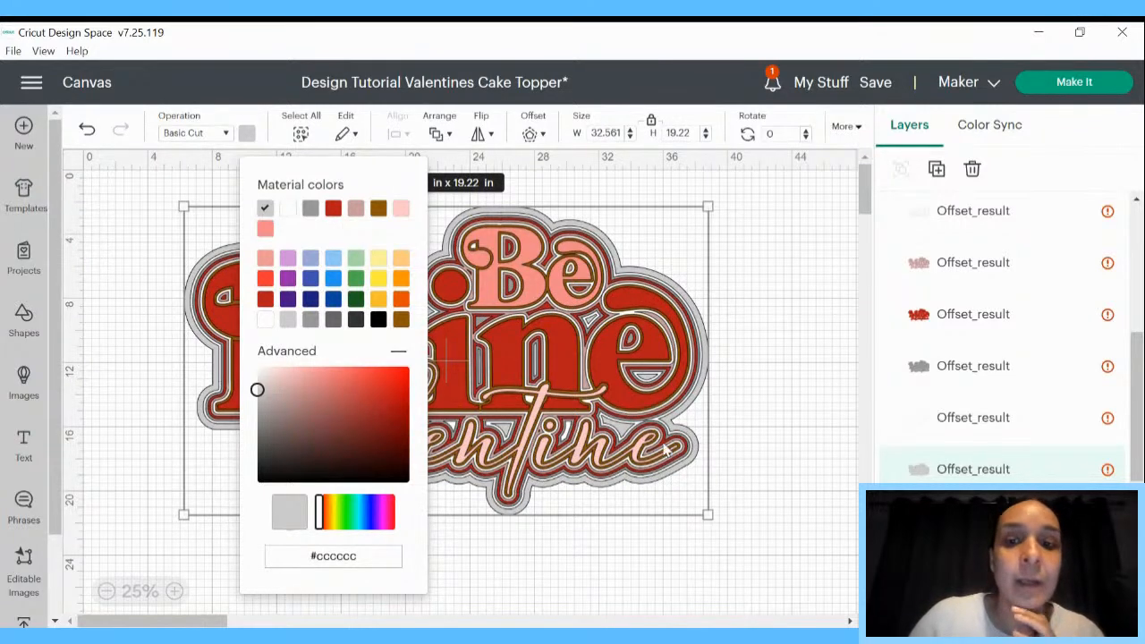
left_click(769, 468)
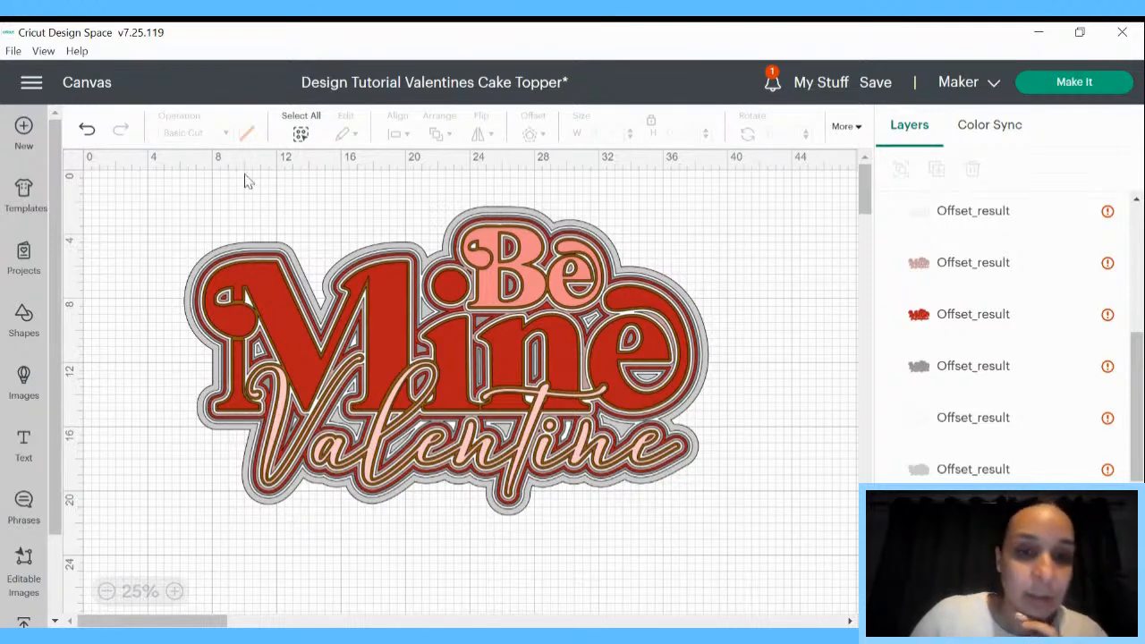
Select the complete design with all its offset layers and group it, keeping the group selected
left_click_drag(158, 189, 814, 505)
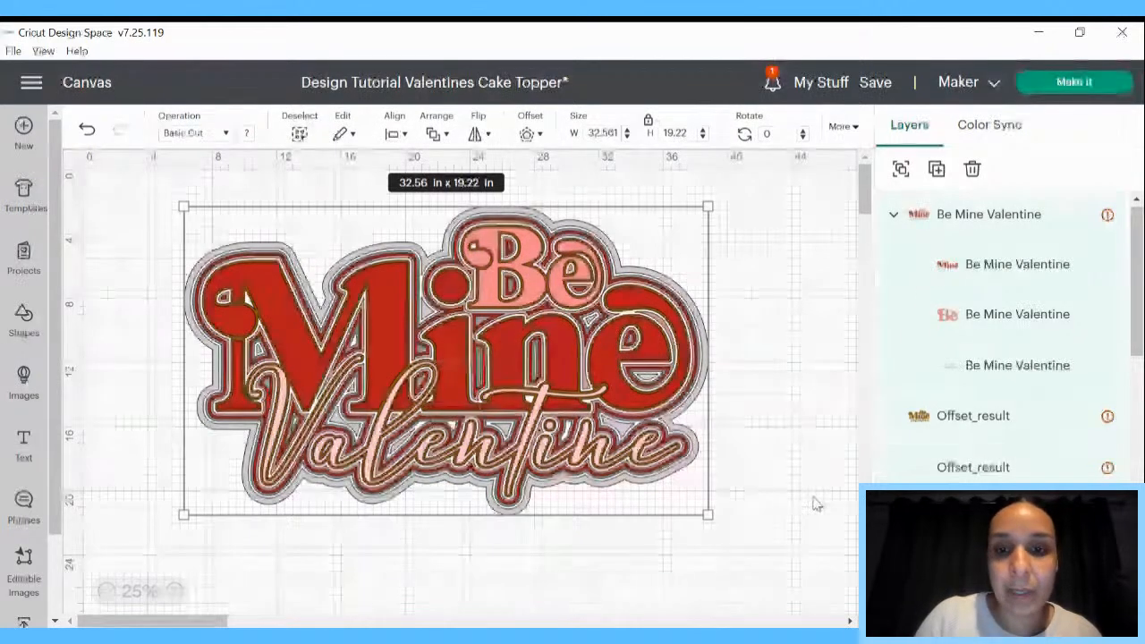
key("ctrl+g")
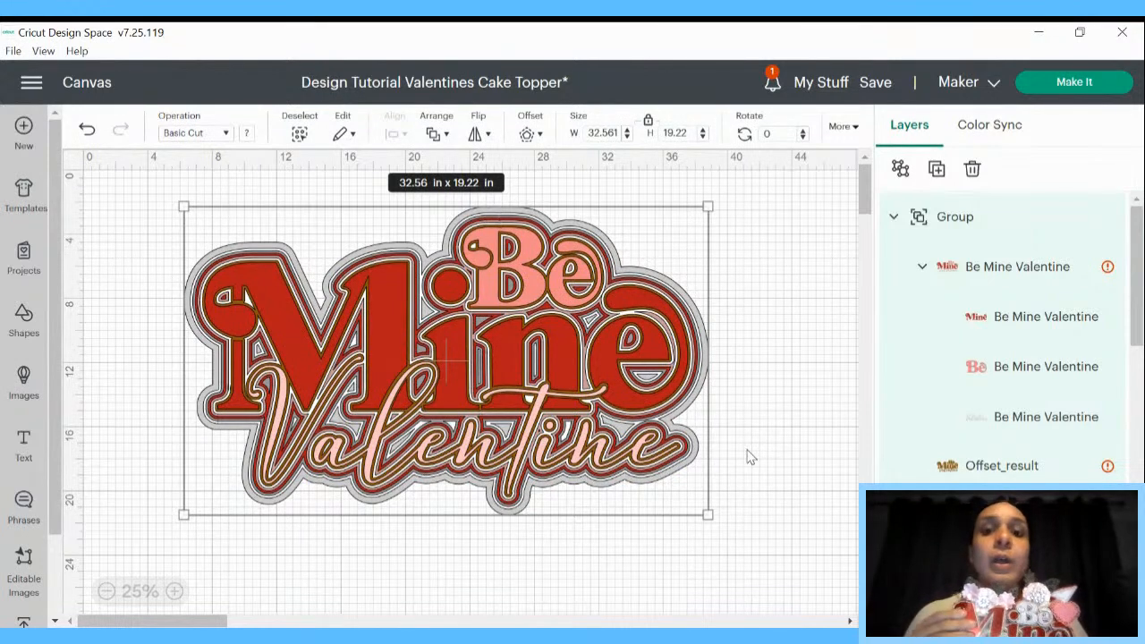
left_click_drag(120, 194, 750, 454)
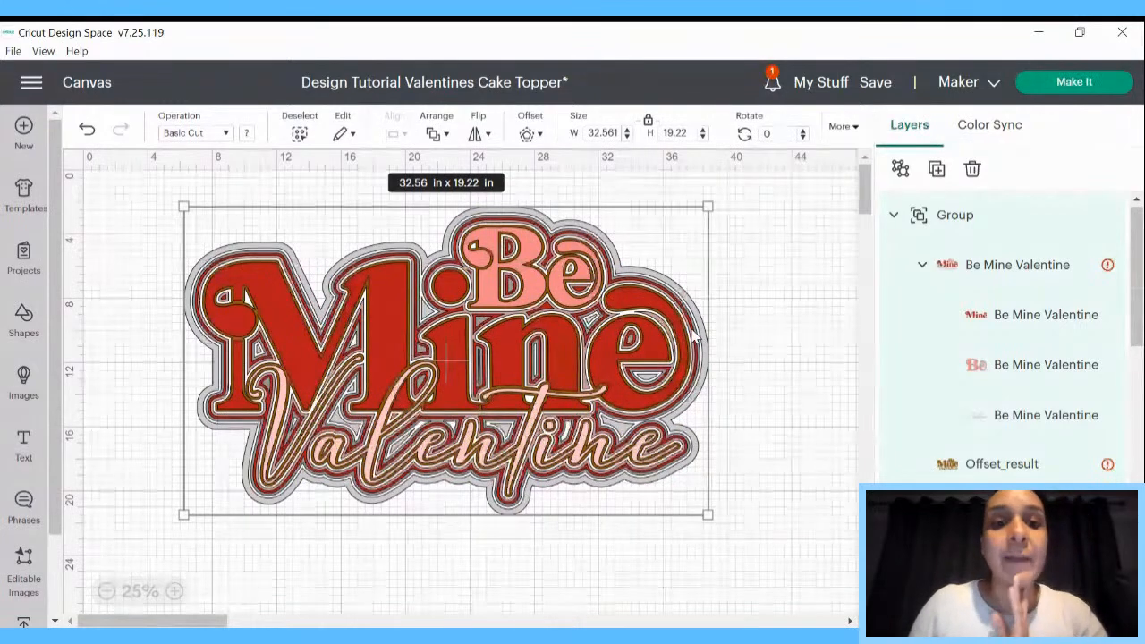
Select the grouped design and resize it proportionally to a width of 8.67 in
left_click_drag(132, 193, 845, 512)
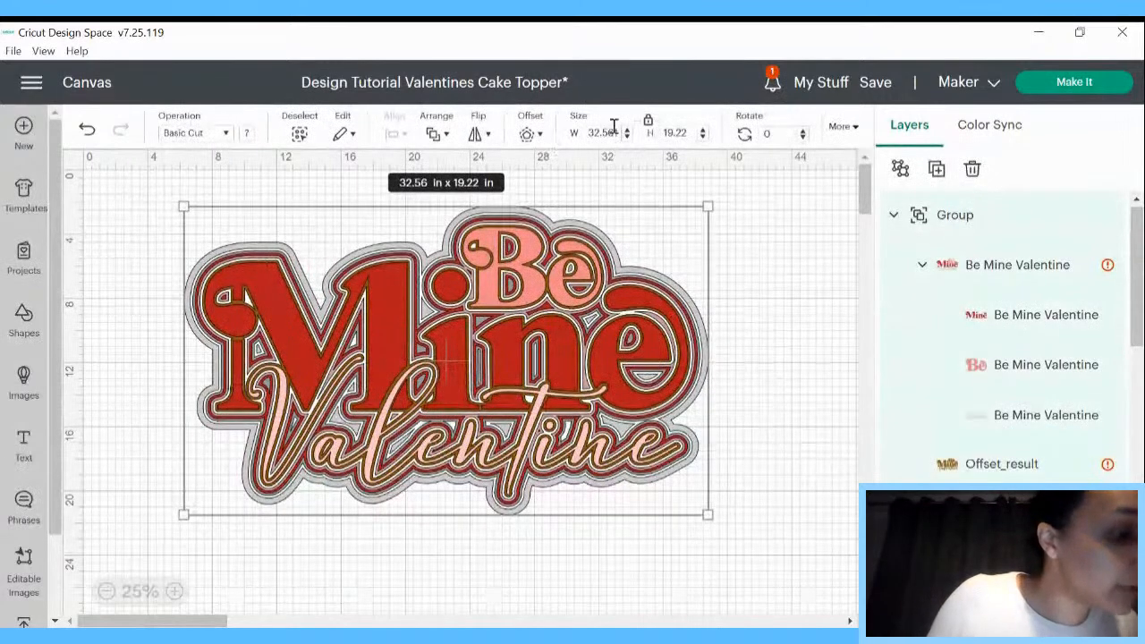
left_click(622, 132)
type("8.8")
key("BackSpace")
type("6")
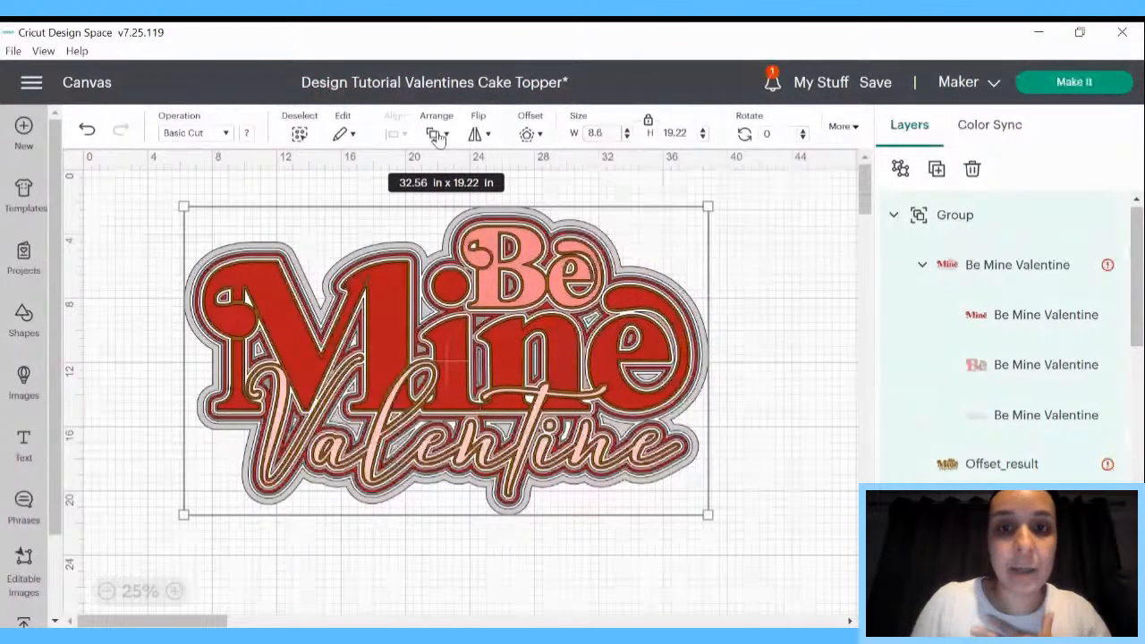
type("7")
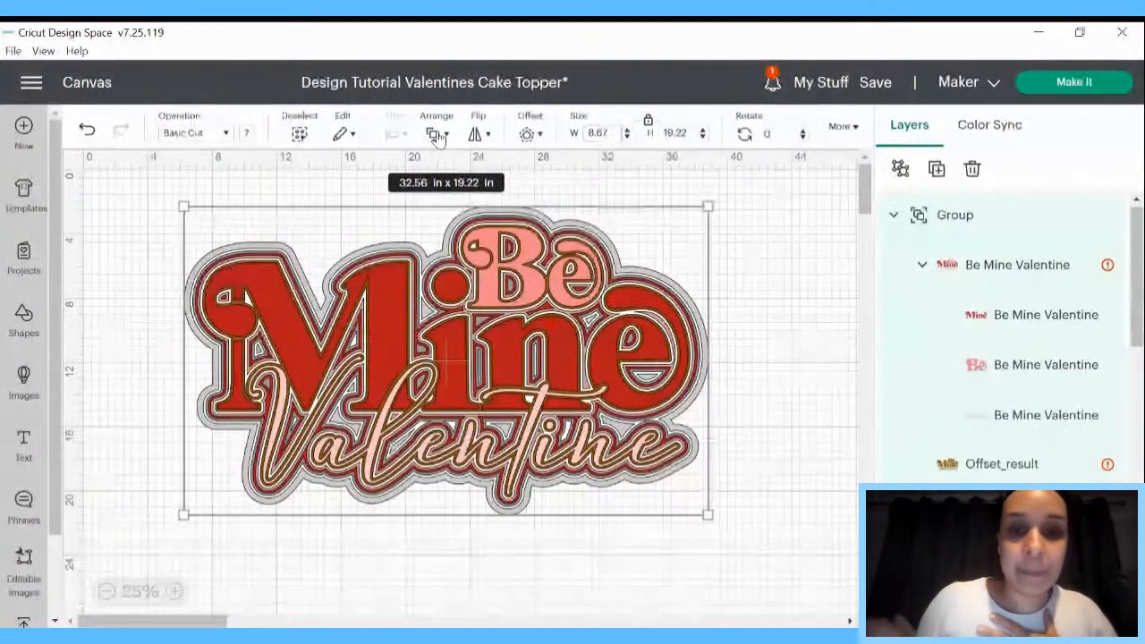
key("Return")
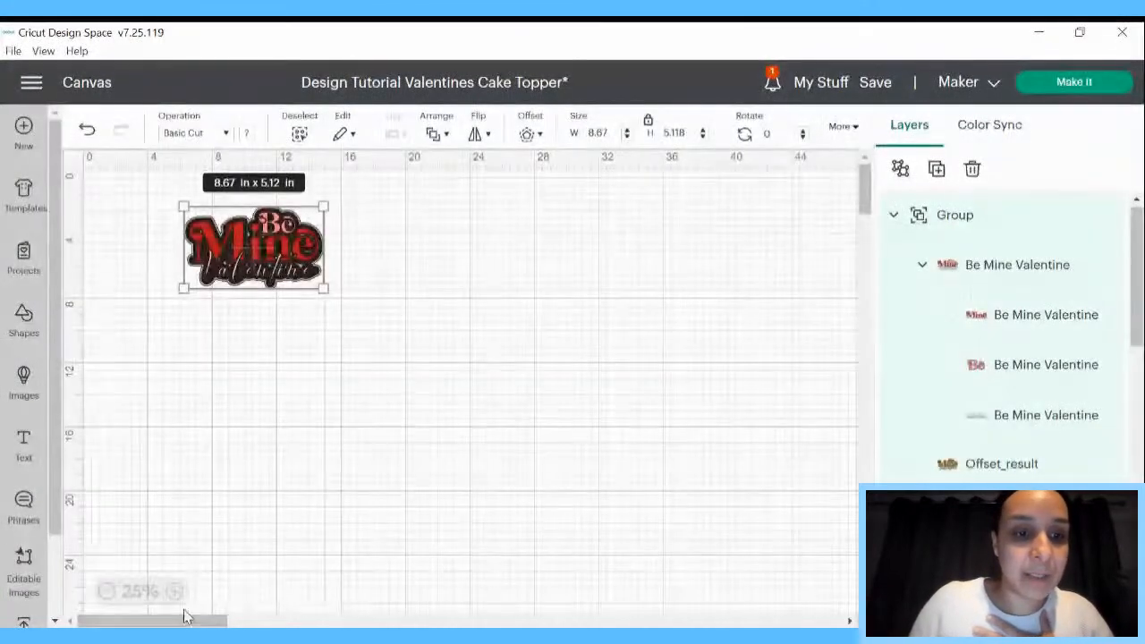
Shift the resized design slightly up and to the left on the canvas and deselect it
left_click(174, 590)
left_click(106, 591)
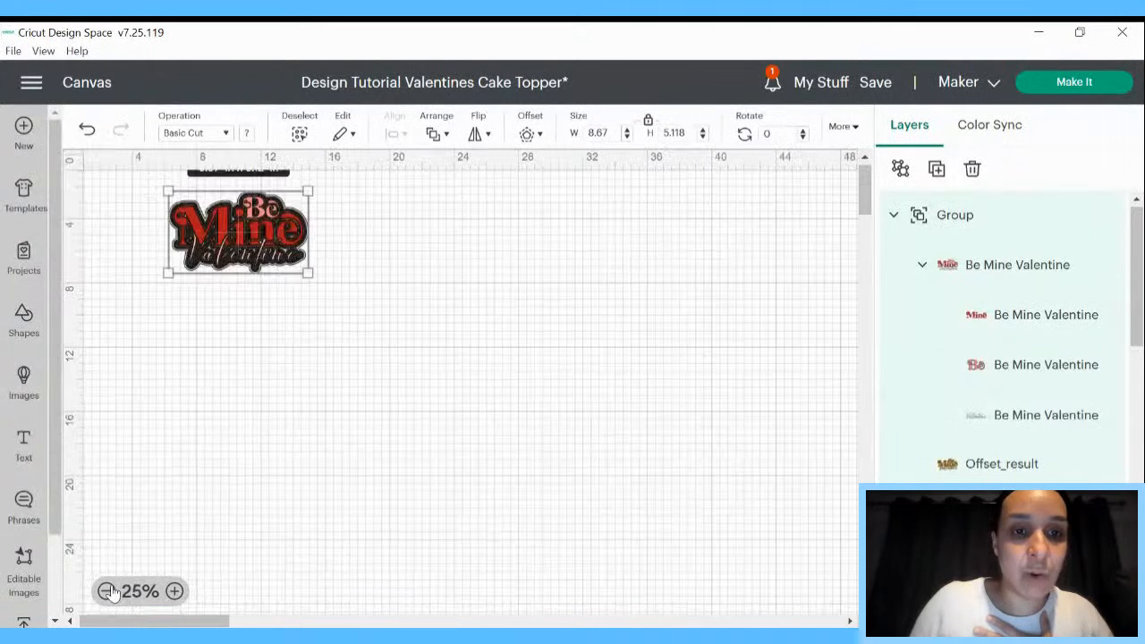
left_click(176, 592)
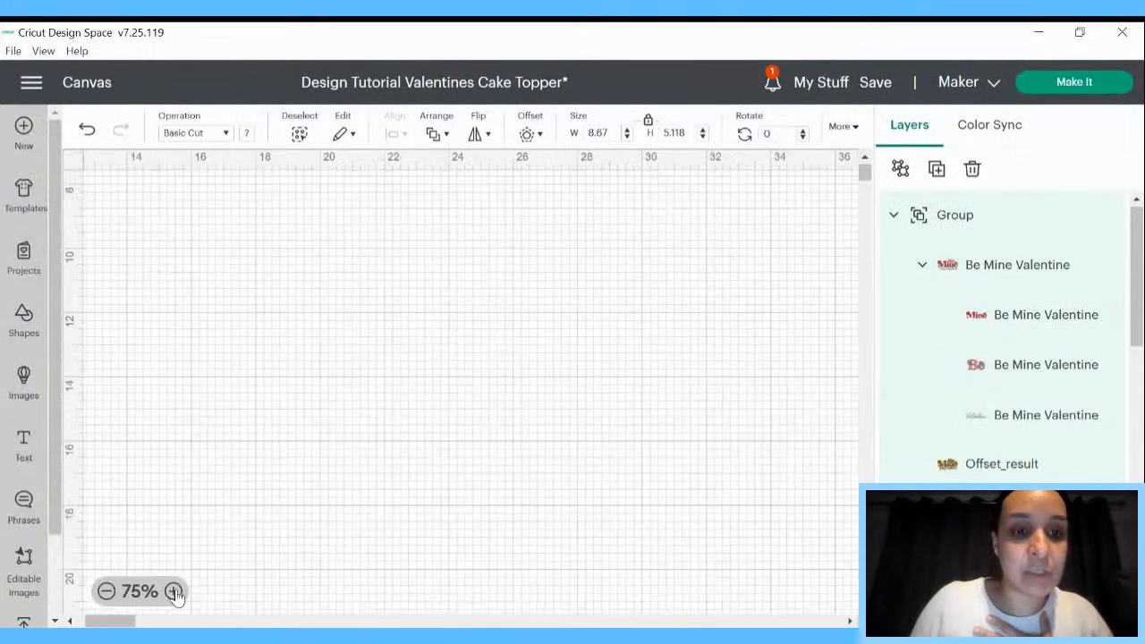
left_click(176, 593)
left_click(177, 592)
left_click(154, 398)
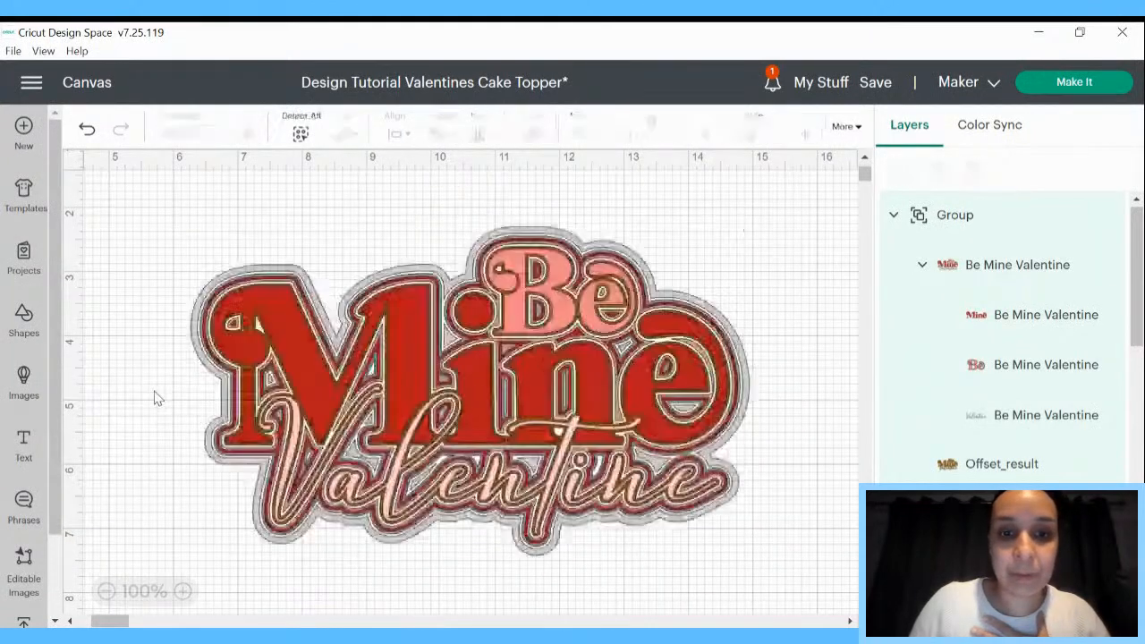
left_click_drag(134, 188, 639, 510)
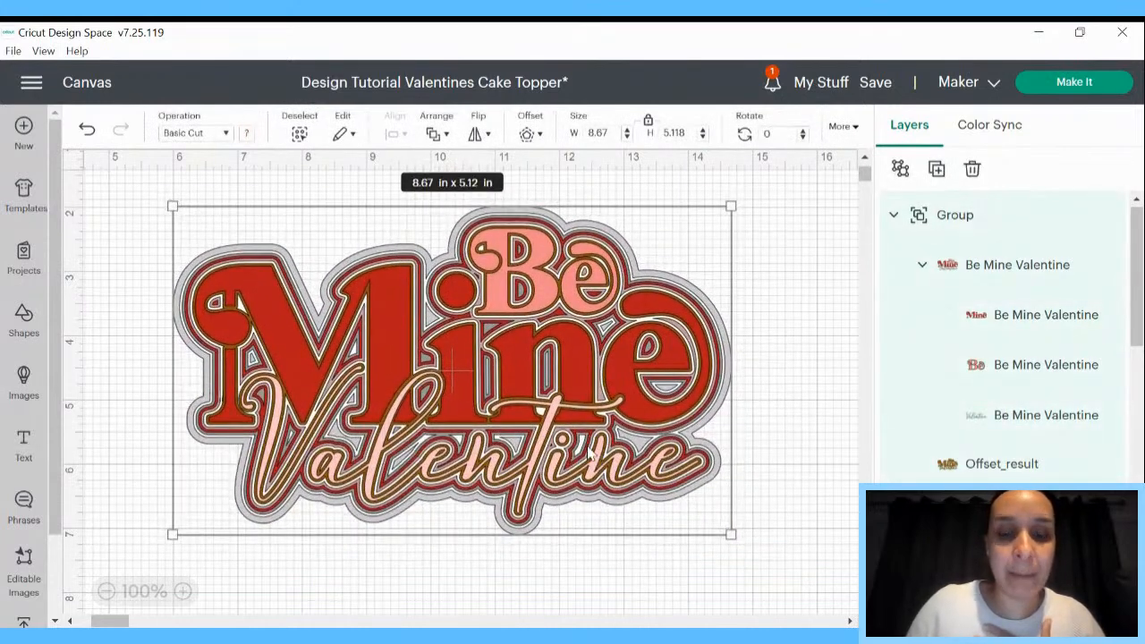
left_click(756, 454)
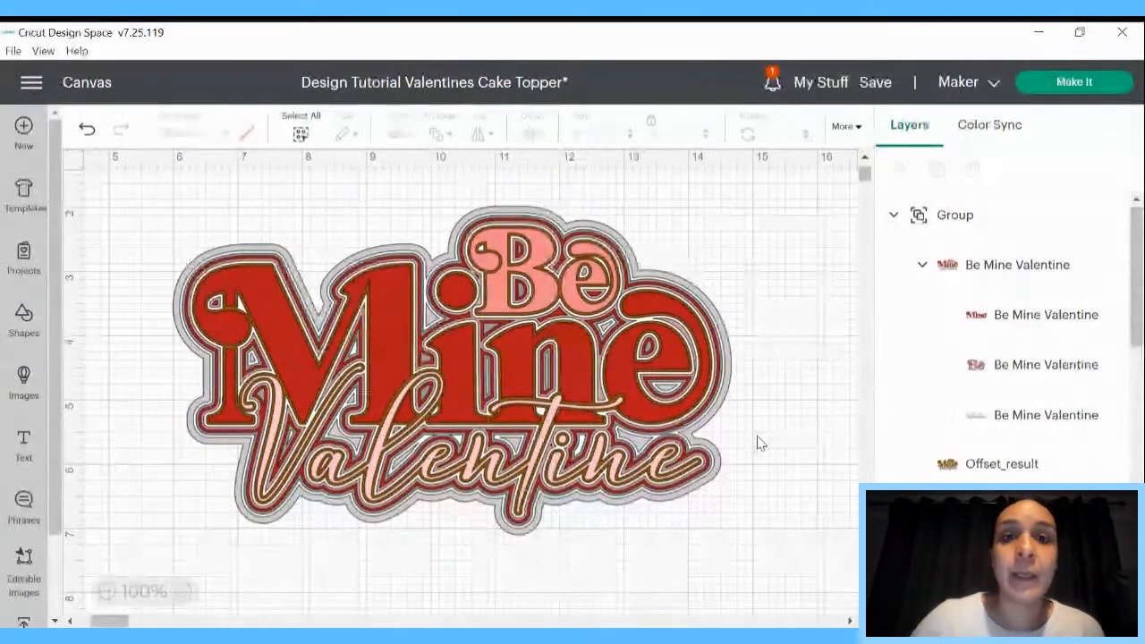
Save the project, nudge the design to about x 6.19, y 2.02 on the canvas, and deselect it
left_click(876, 83)
left_click(879, 108)
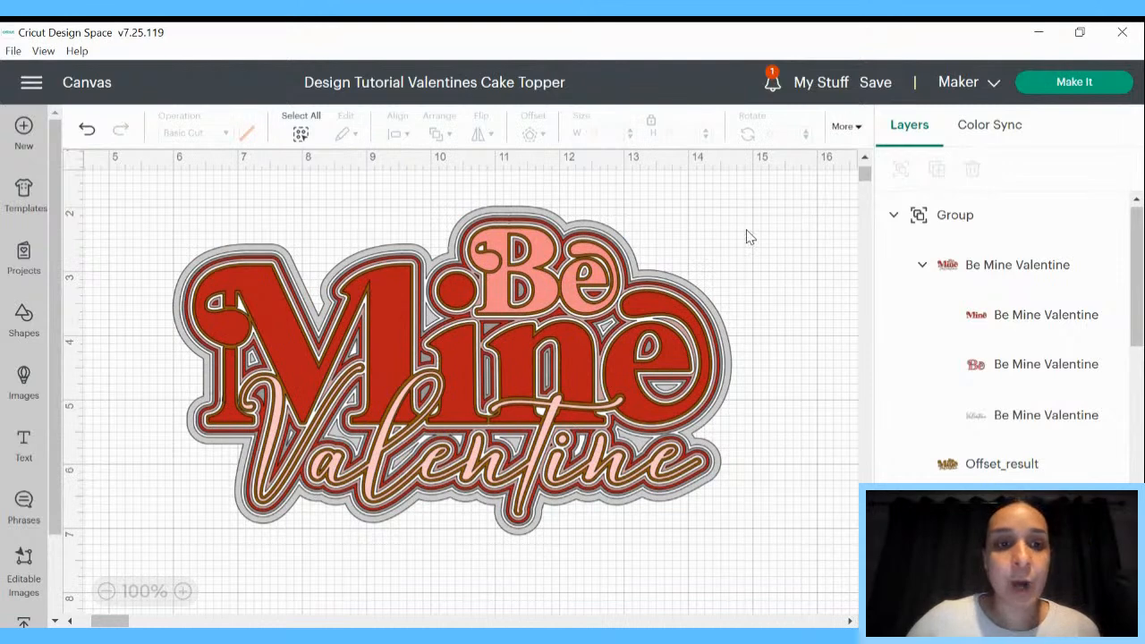
left_click_drag(94, 170, 695, 549)
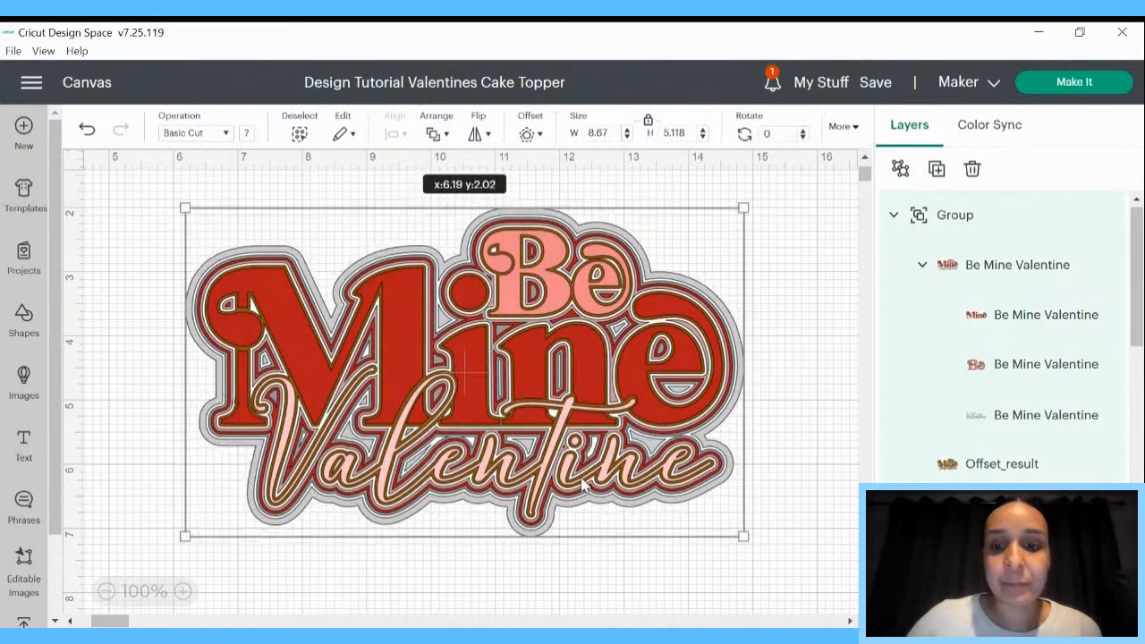
left_click(804, 577)
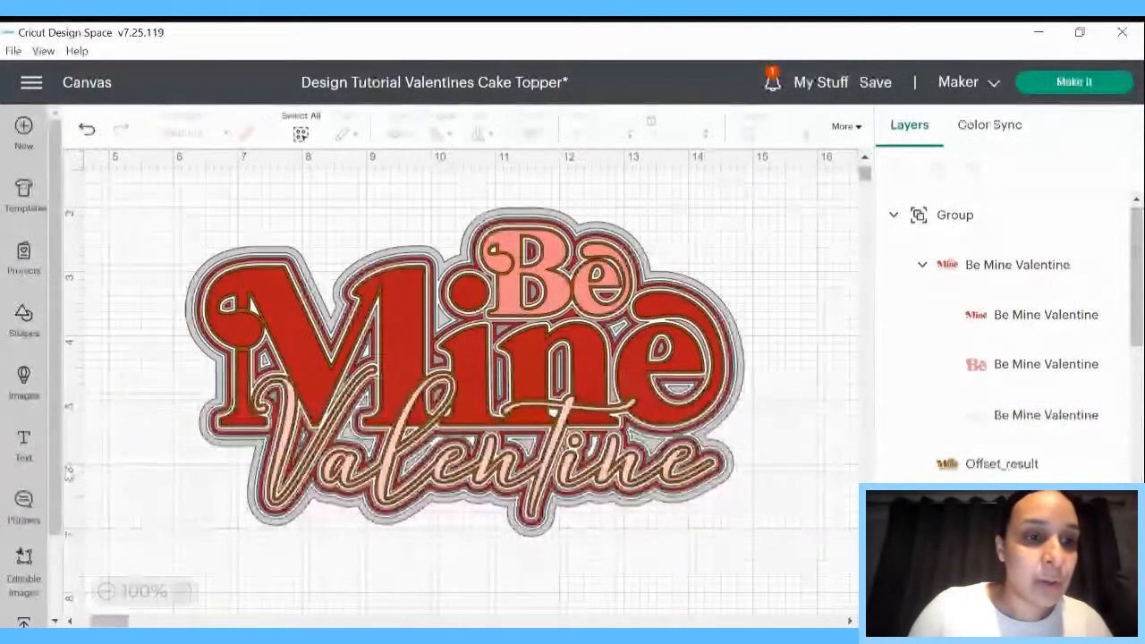
Search the image library for #M8DB19B6 and add the arrow image to the canvas
left_click(23, 380)
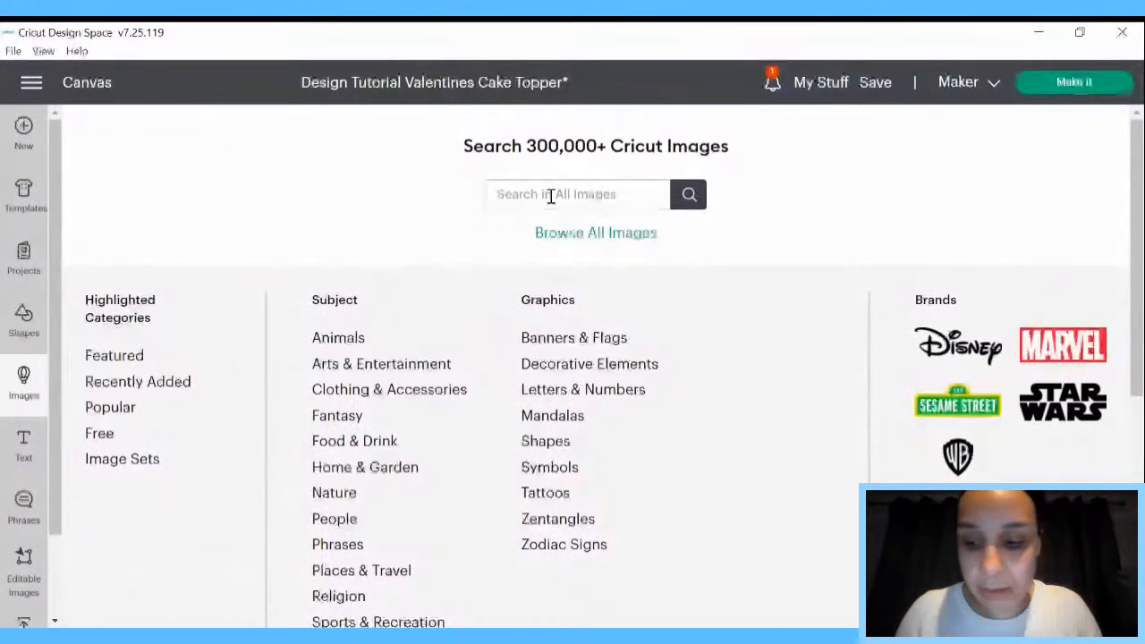
type("#")
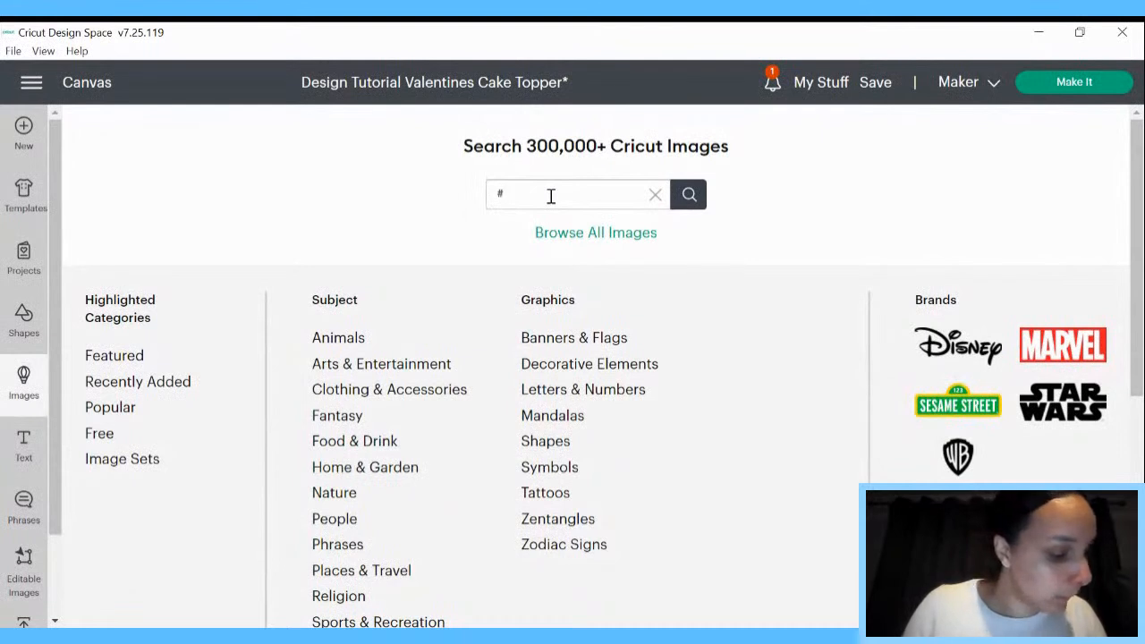
type("m")
key("BackSpace")
type("m")
key("BackSpace")
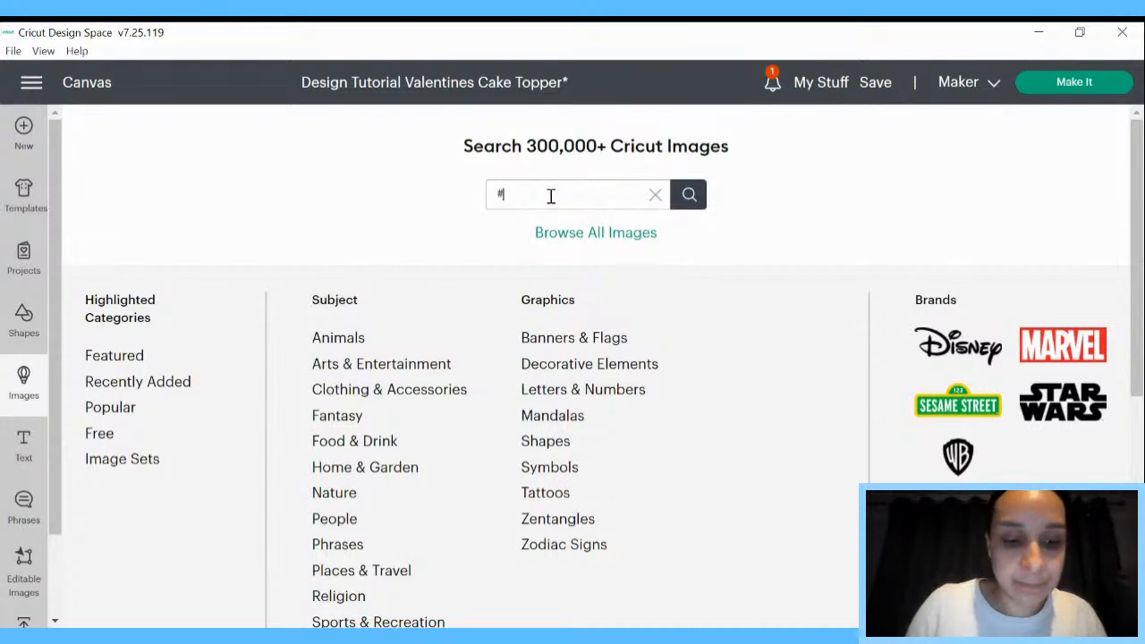
type("M")
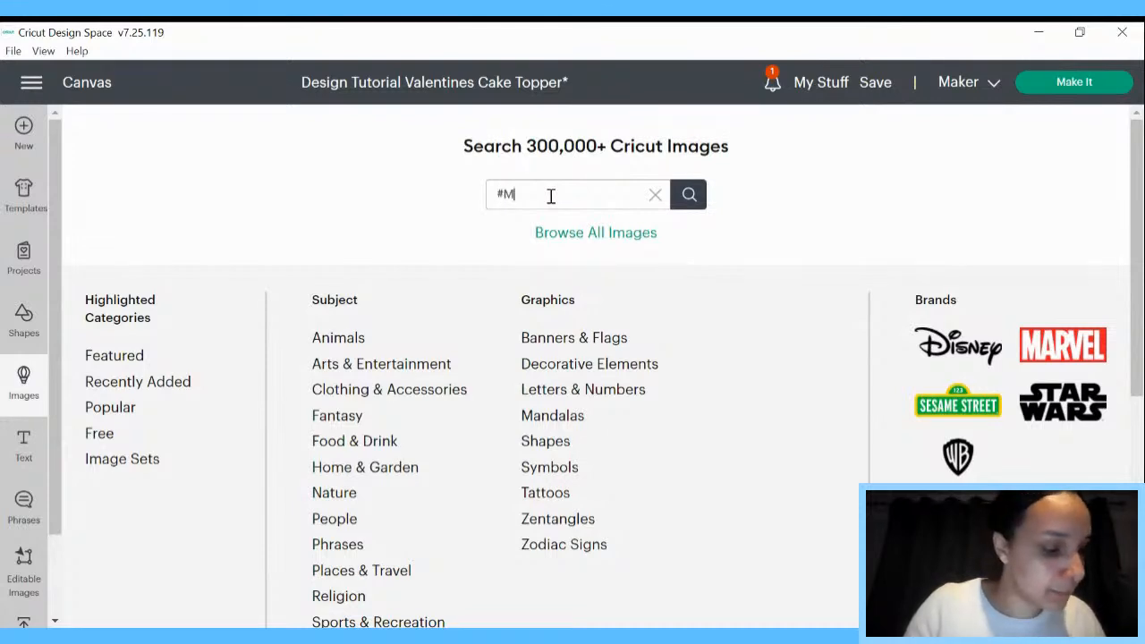
type("*")
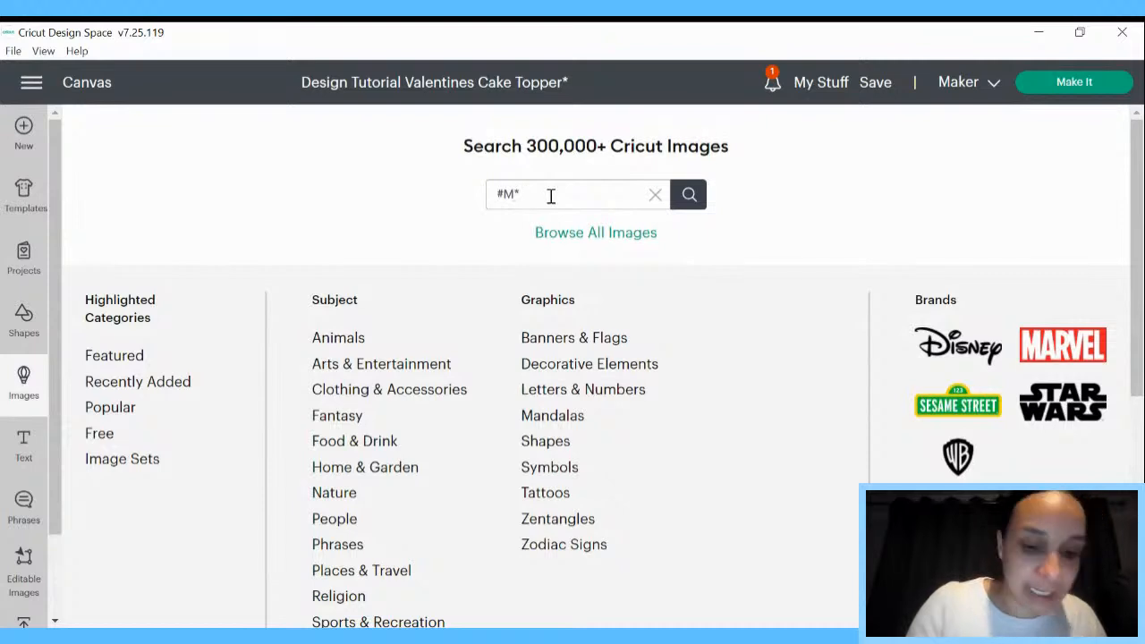
type("3")
key("BackSpace")
key("BackSpace")
type("8")
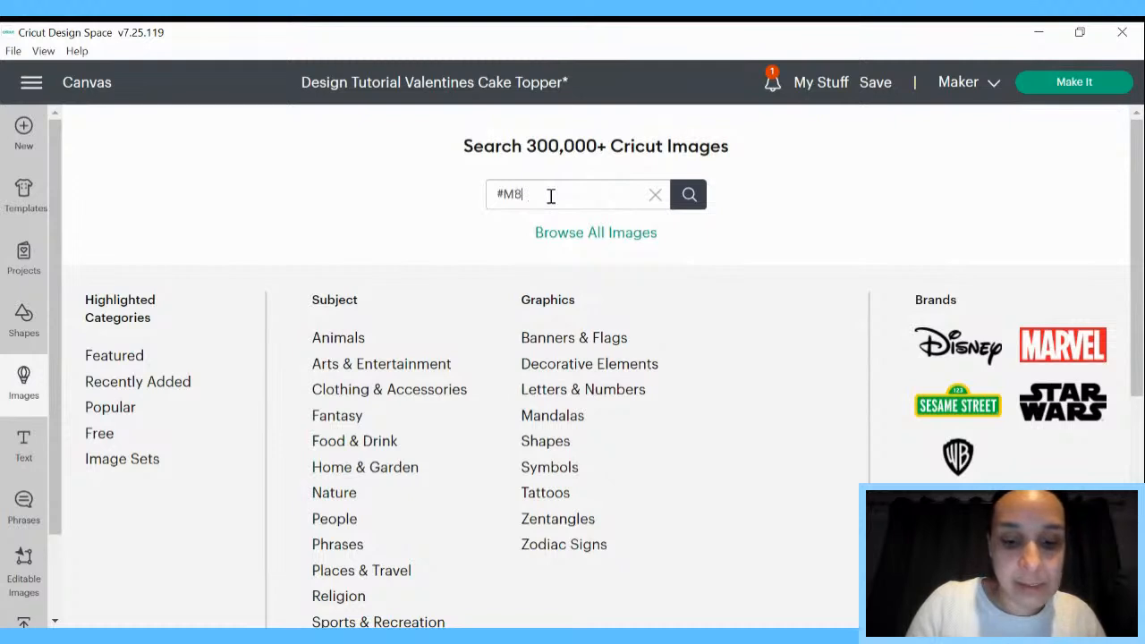
type("D")
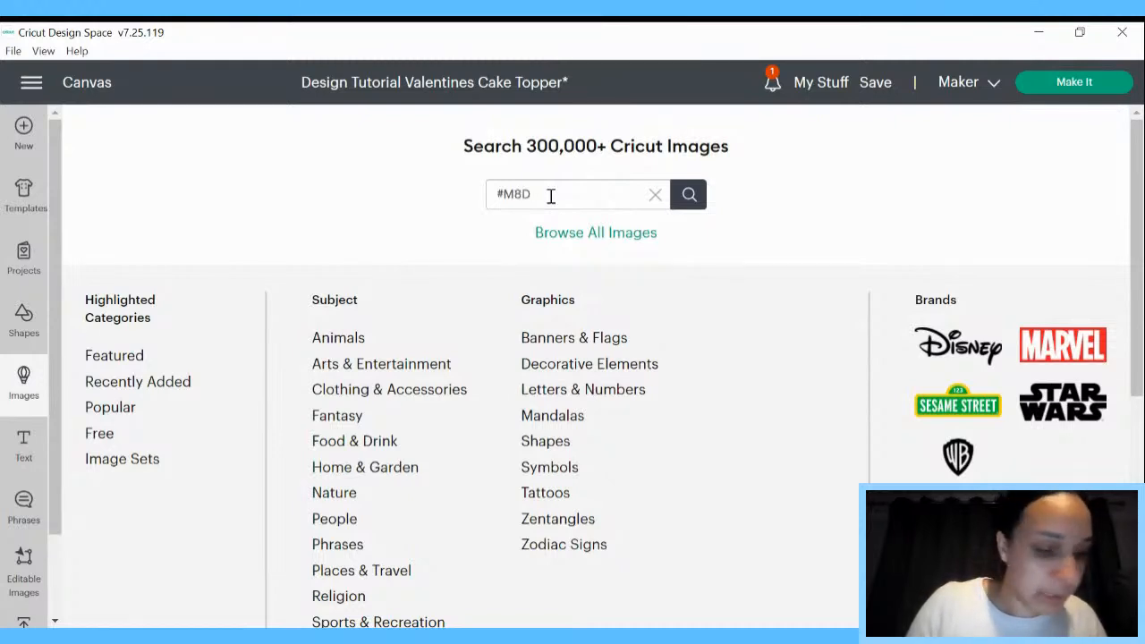
type("B1")
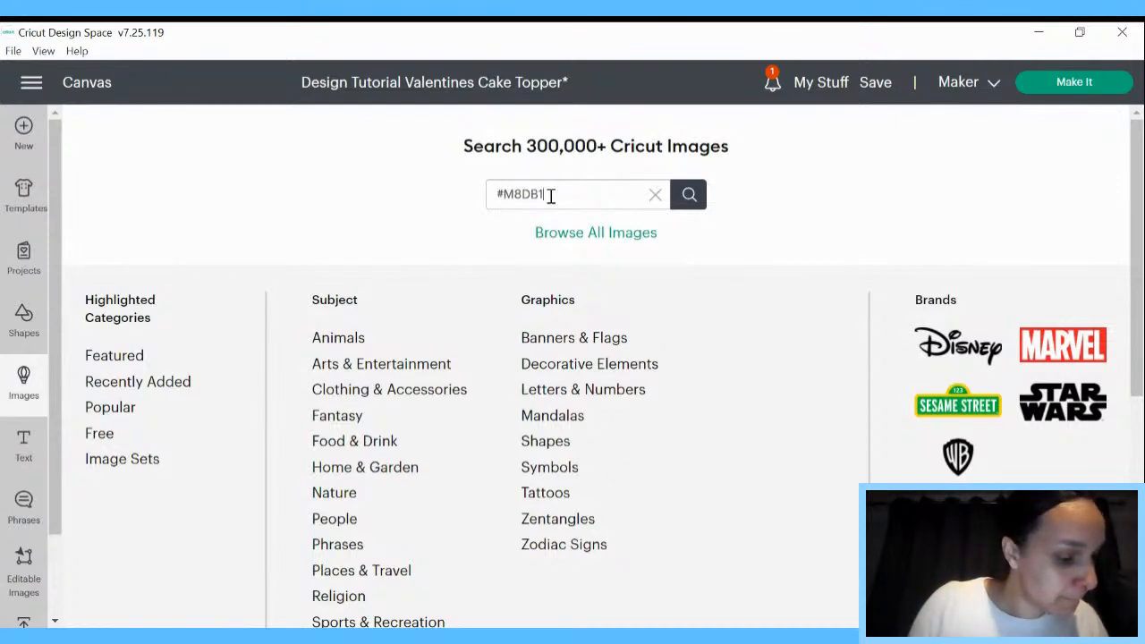
type("0")
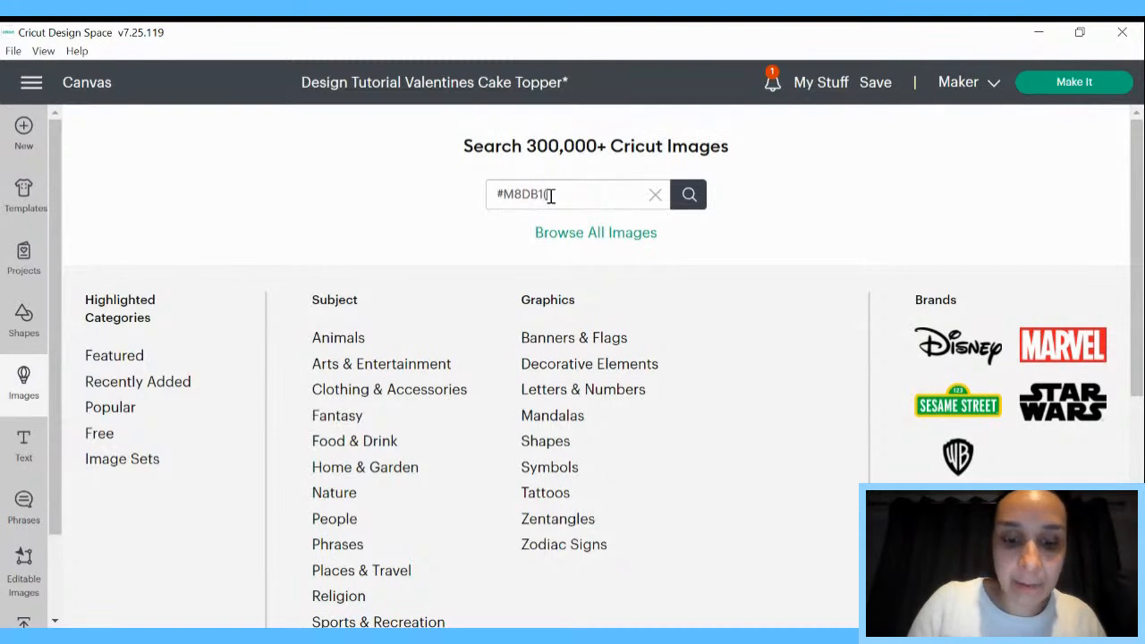
type("9B^")
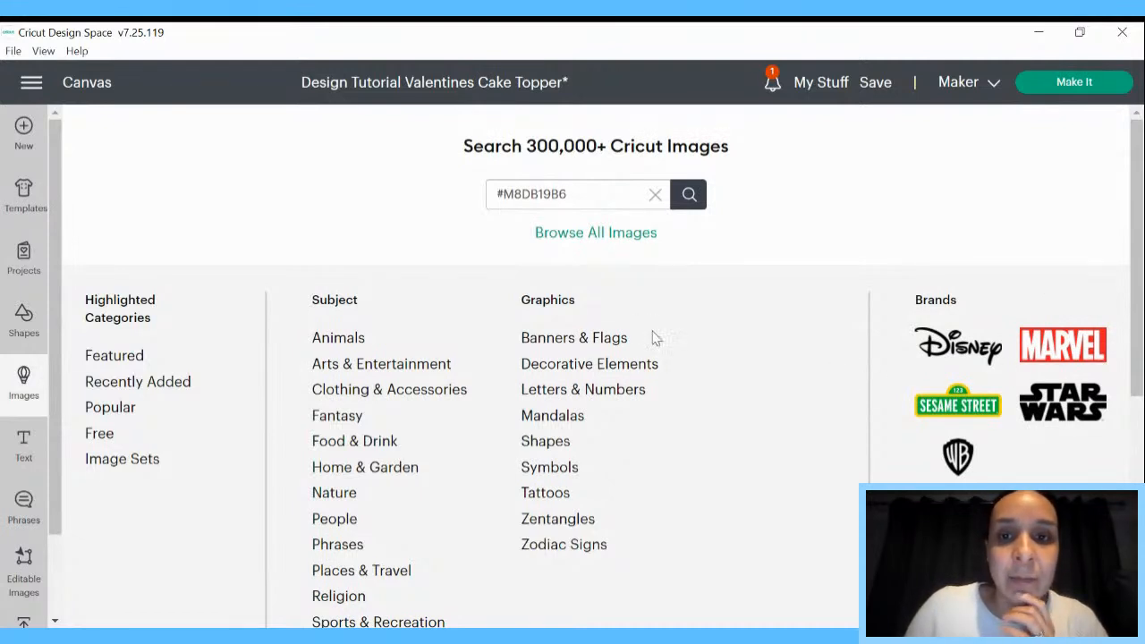
left_click(691, 196)
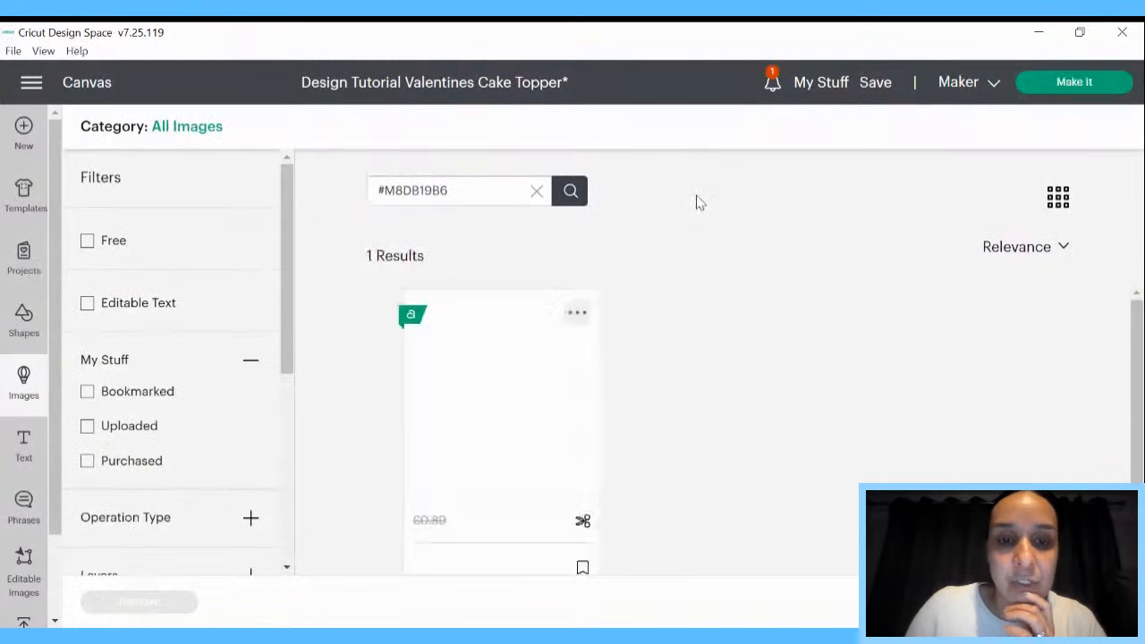
left_click(529, 450)
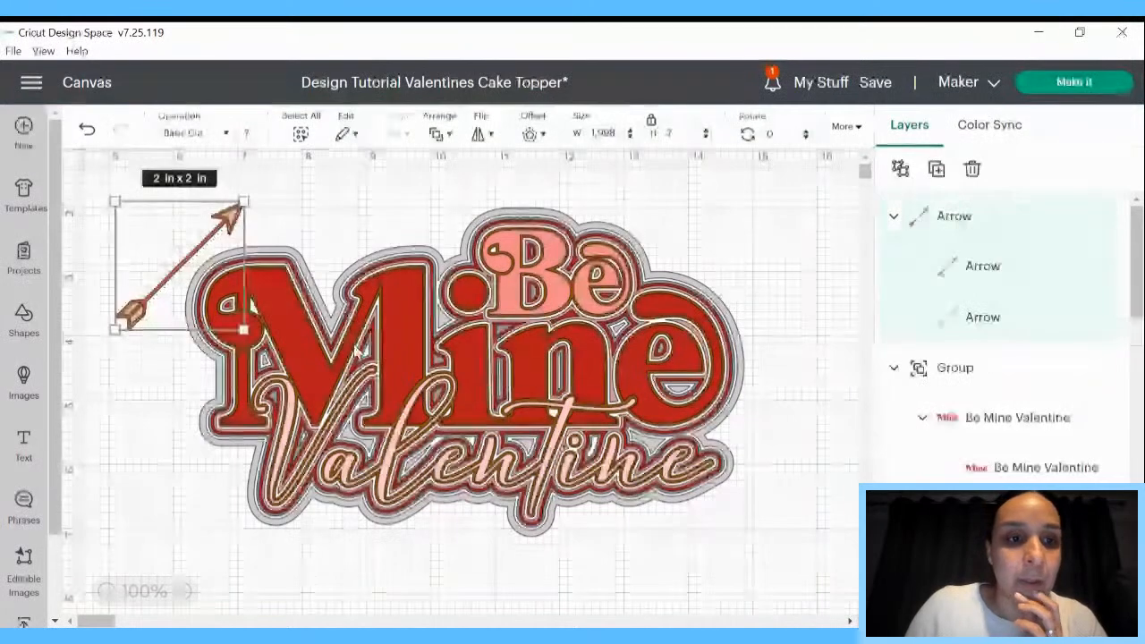
Enlarge the arrow to about 12.28 × 12.29 in and place it diagonally across the Be Mine Valentine design
left_click_drag(175, 287, 360, 289)
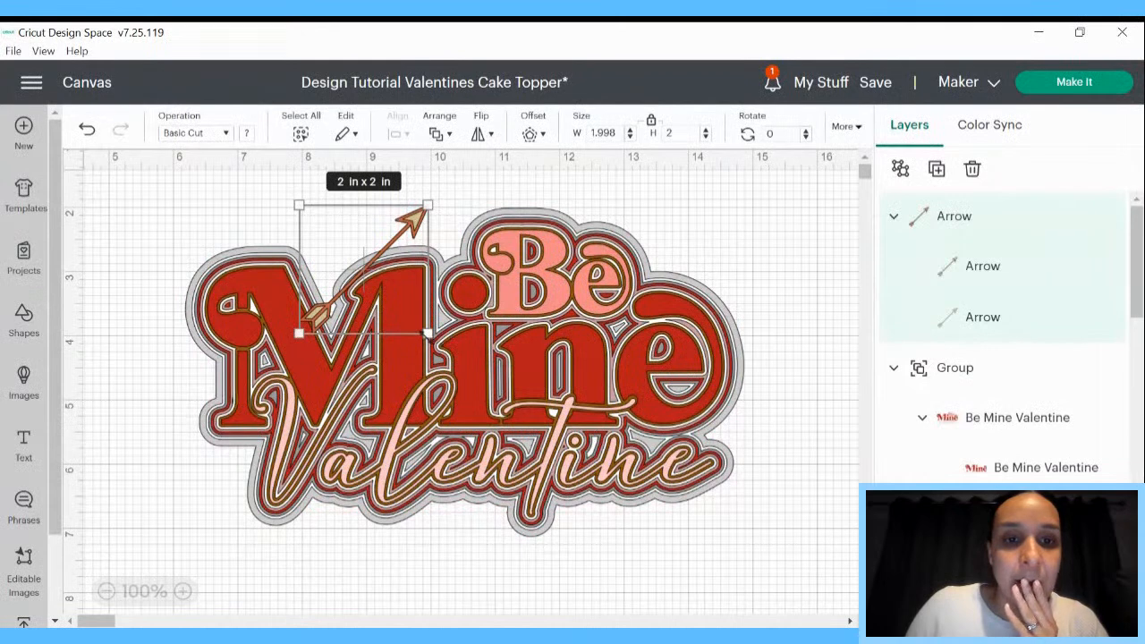
left_click_drag(427, 333, 859, 625)
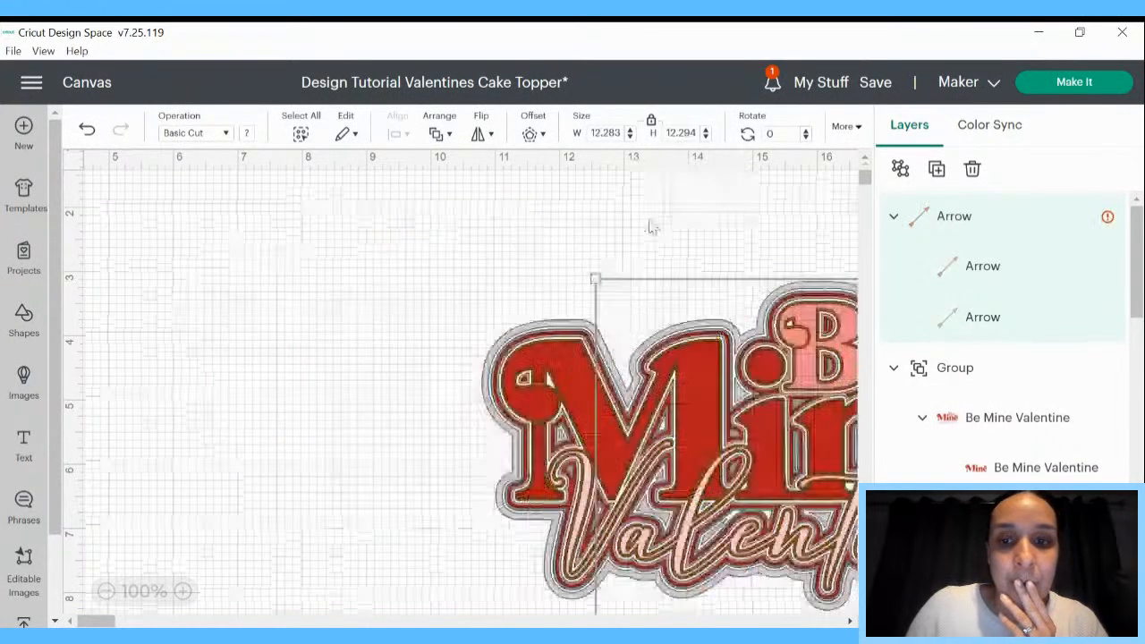
scroll(653, 226, "down", 3)
scroll(478, 345, "up", 3)
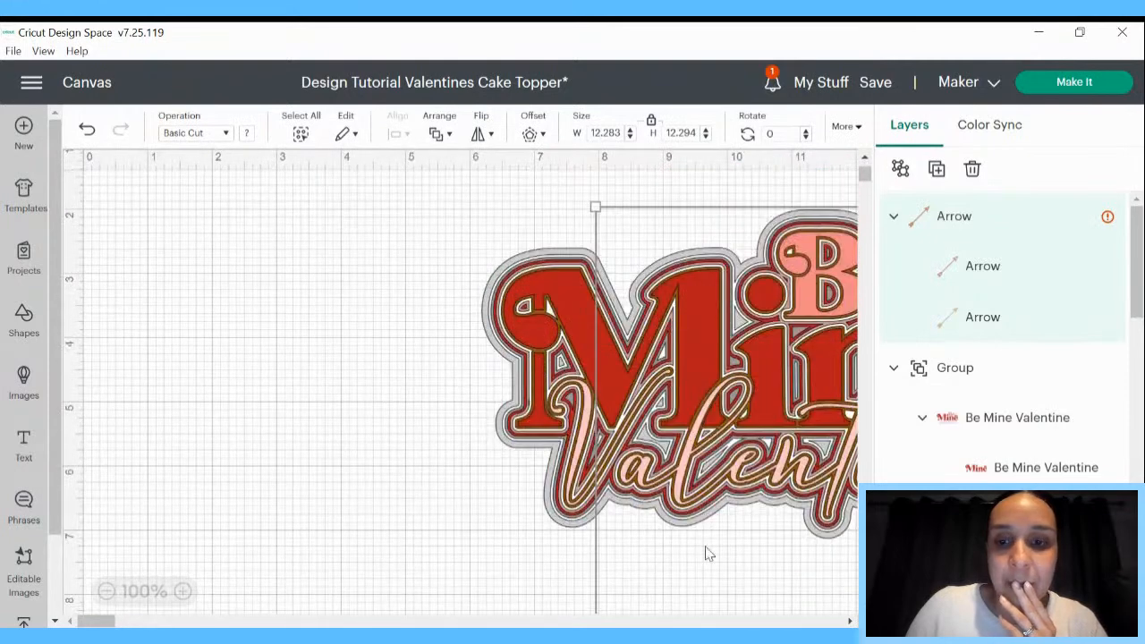
left_click_drag(725, 531, 80, 407)
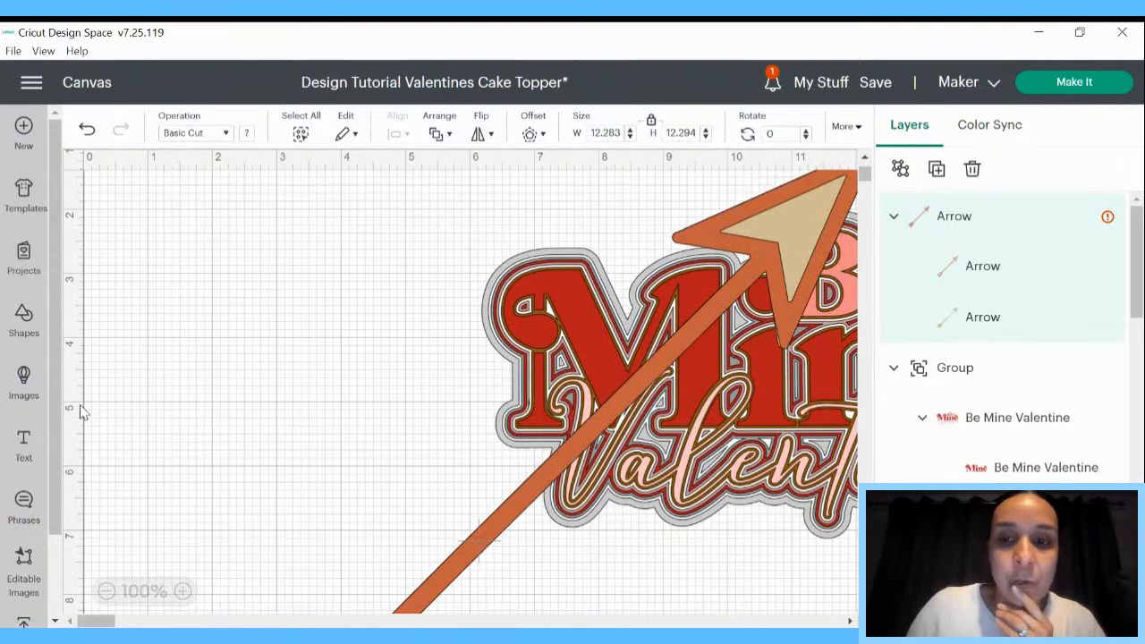
left_click_drag(485, 475, 481, 528)
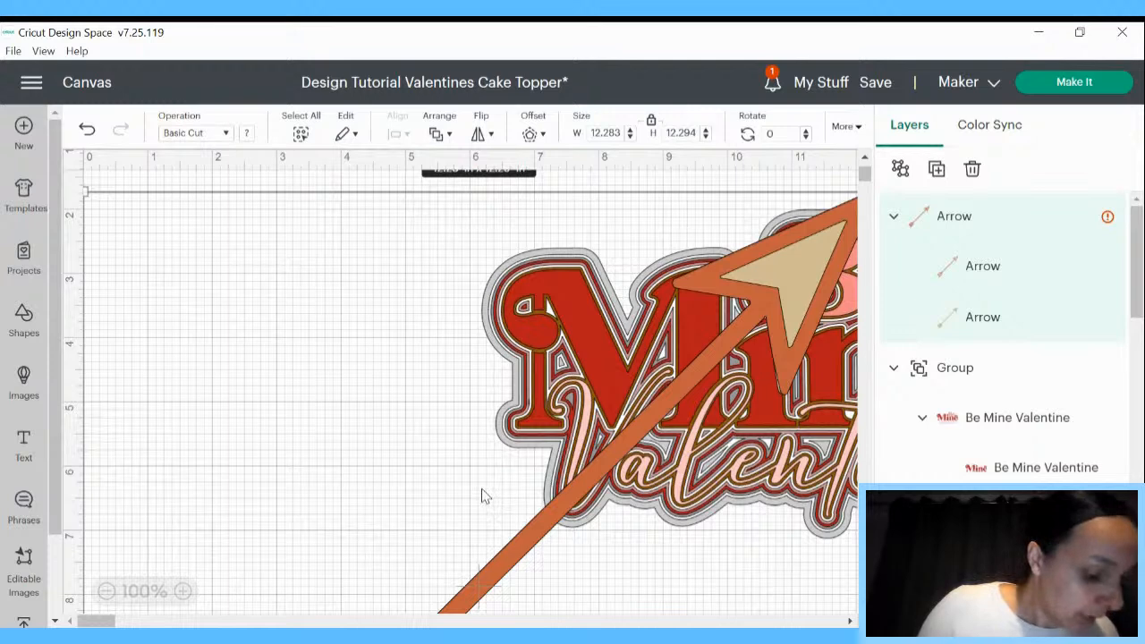
left_click_drag(447, 438, 513, 576)
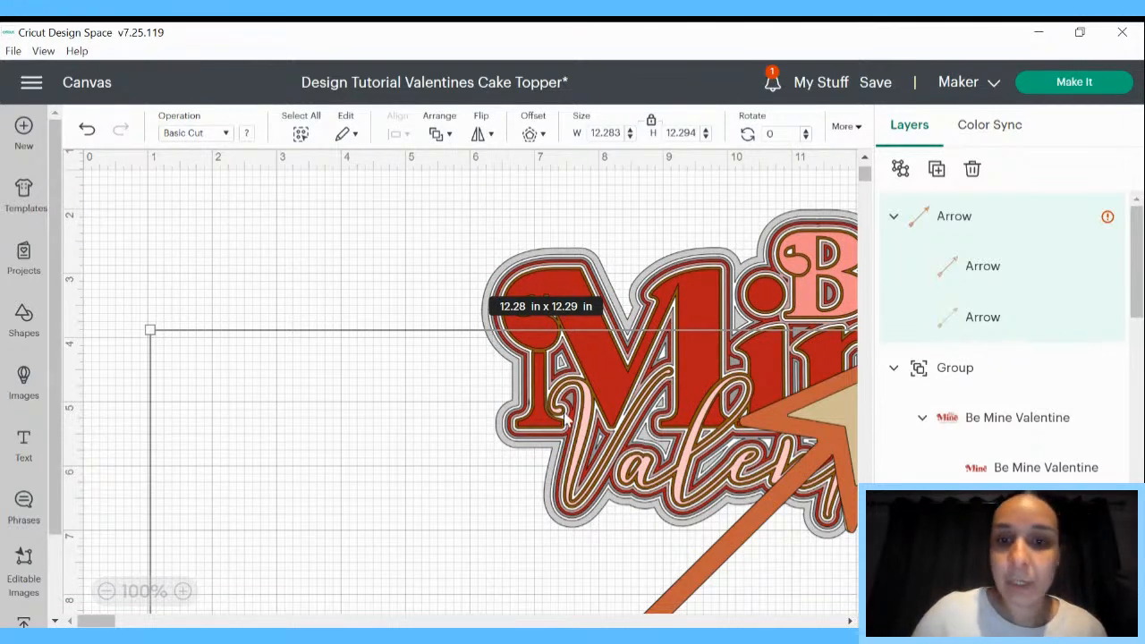
left_click_drag(679, 463, 327, 320)
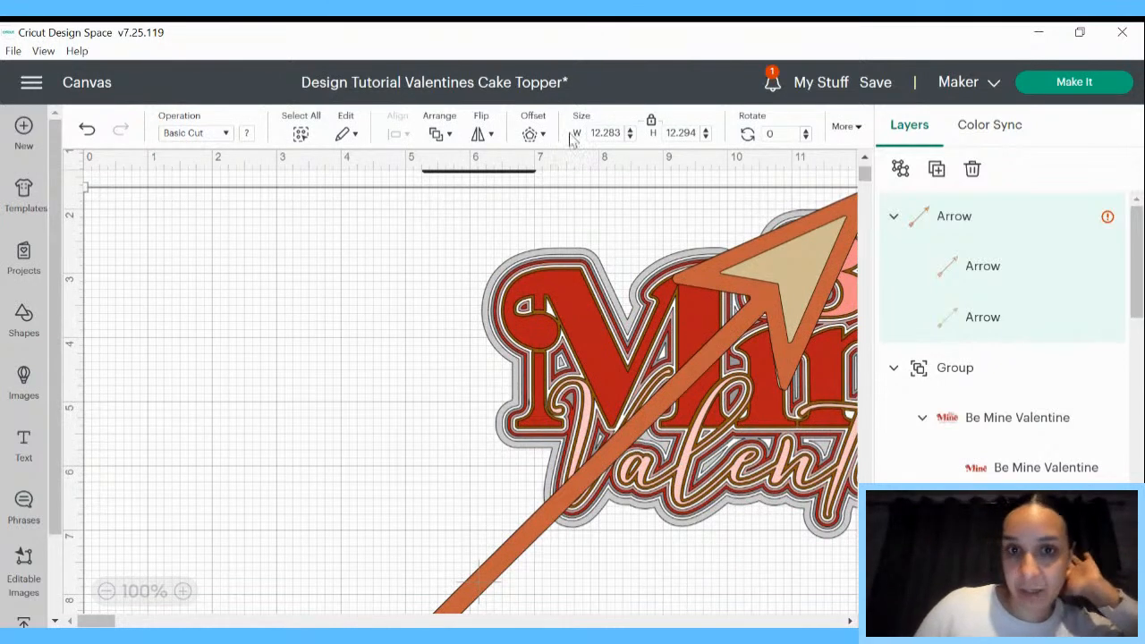
Apply a welded, round-cornered offset of 0.1 in around the arrow
left_click(530, 134)
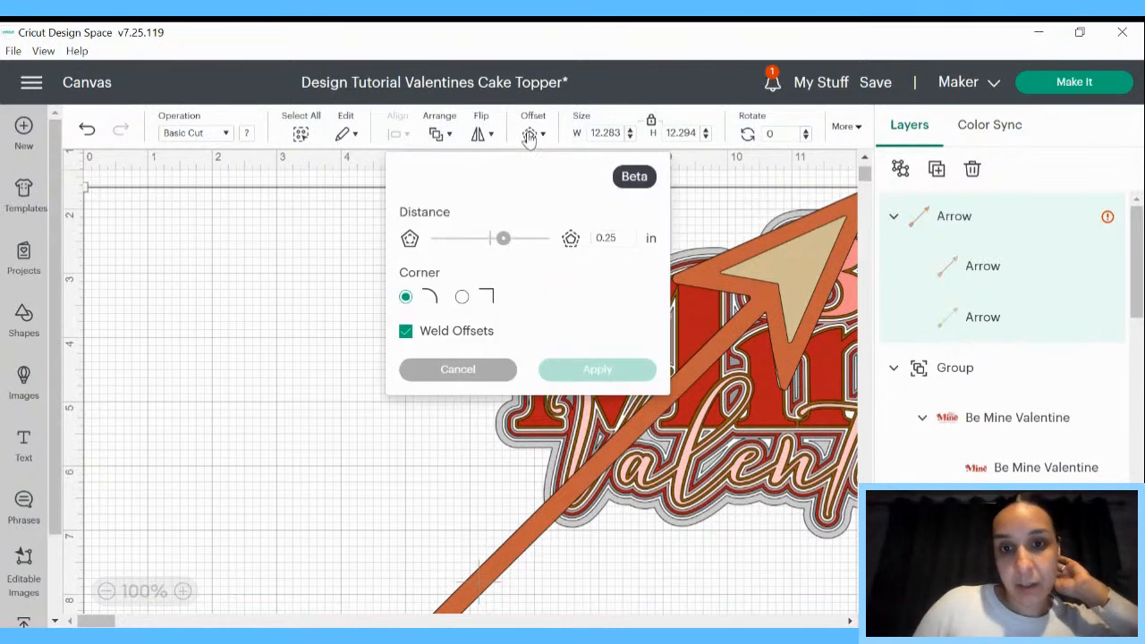
left_click(618, 235)
key("BackSpace")
key("BackSpace")
type("15")
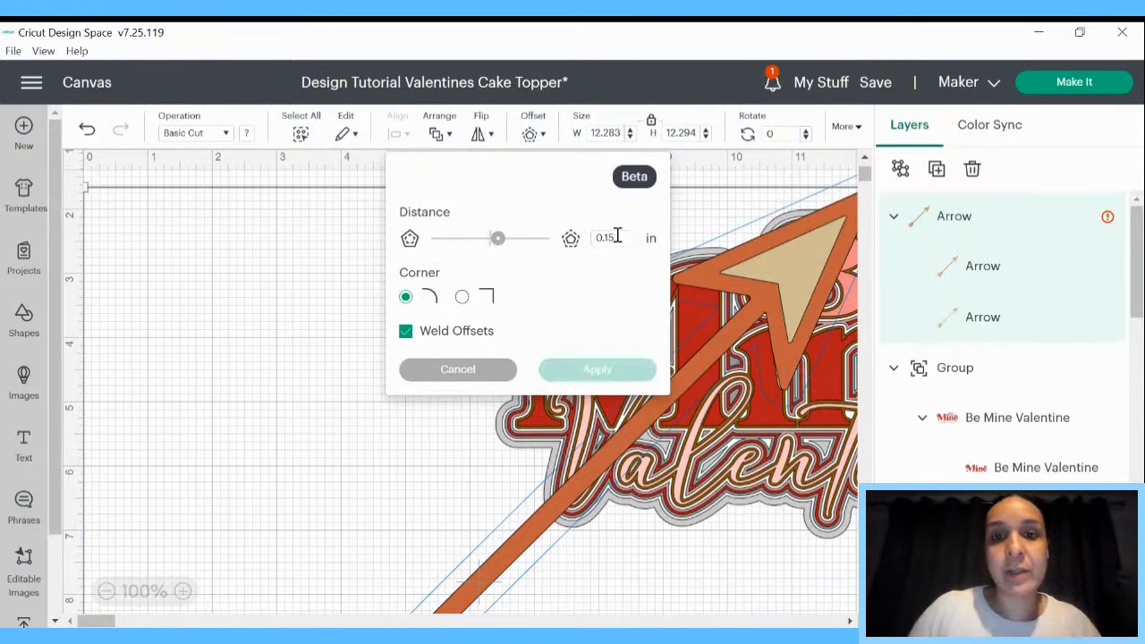
key("BackSpace")
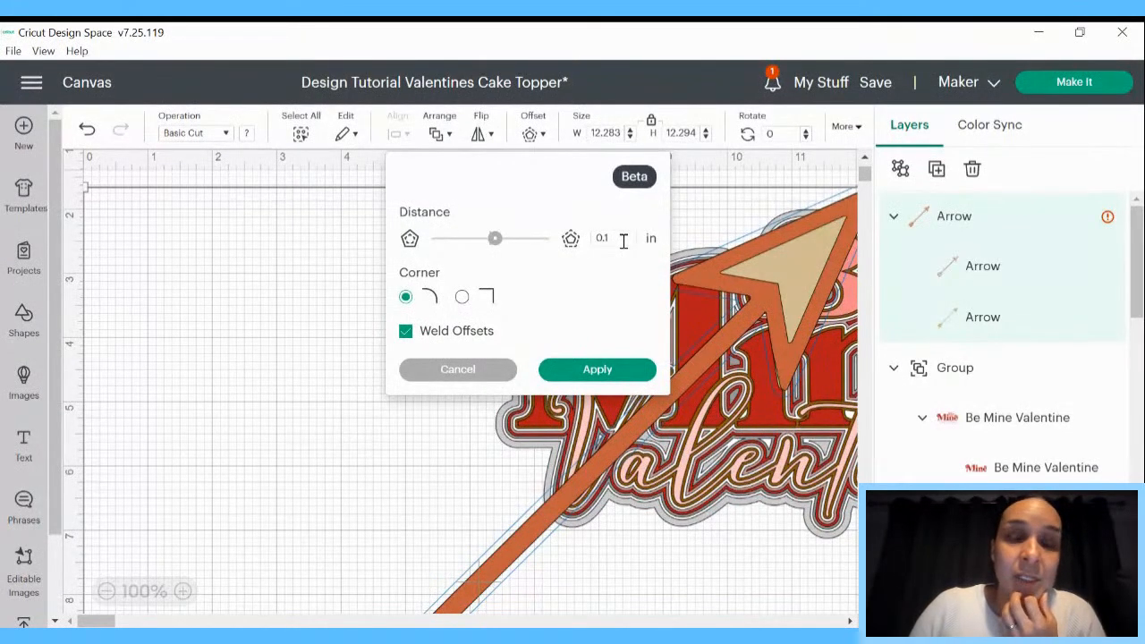
left_click(616, 374)
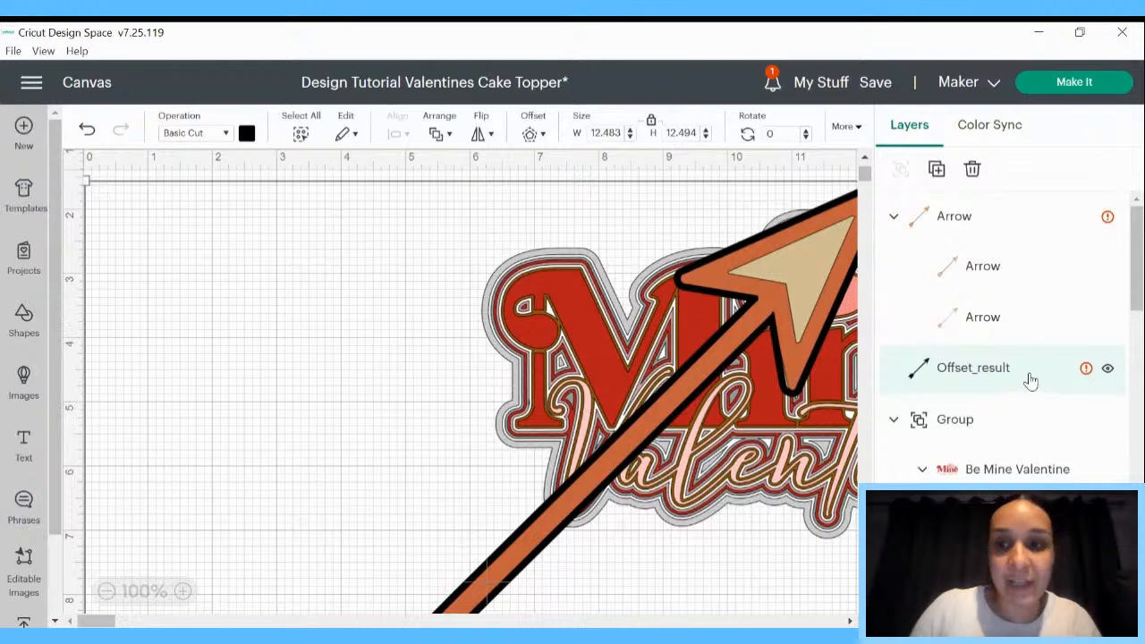
Recolour the arrow's offset red, its inner layer white and its outer layer light salmon pink
left_click(246, 134)
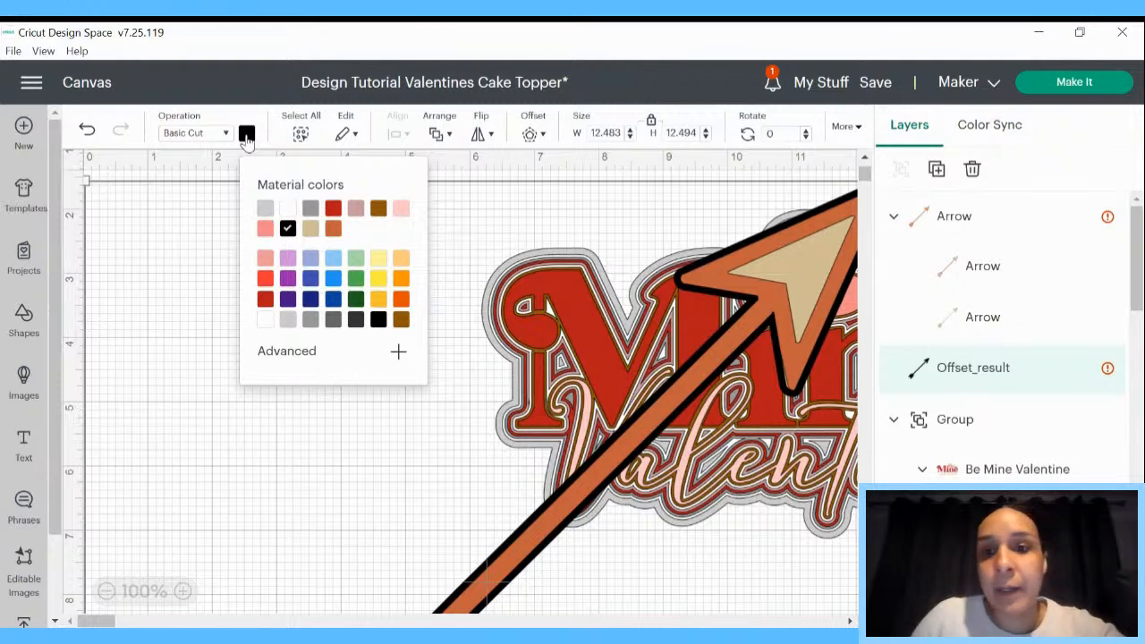
left_click(333, 207)
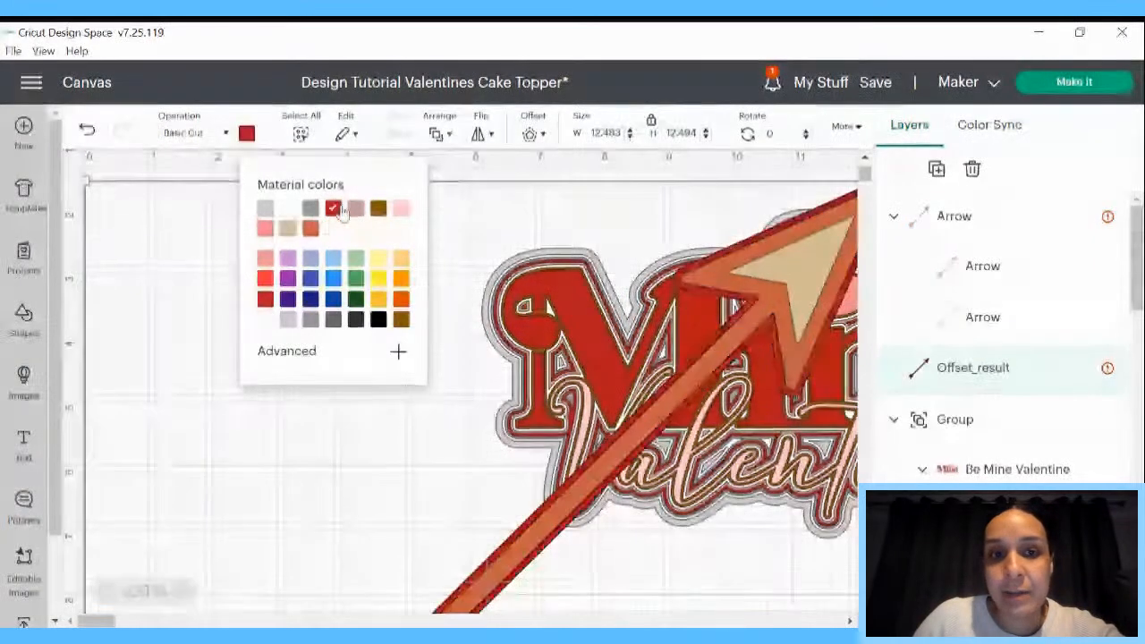
left_click(945, 332)
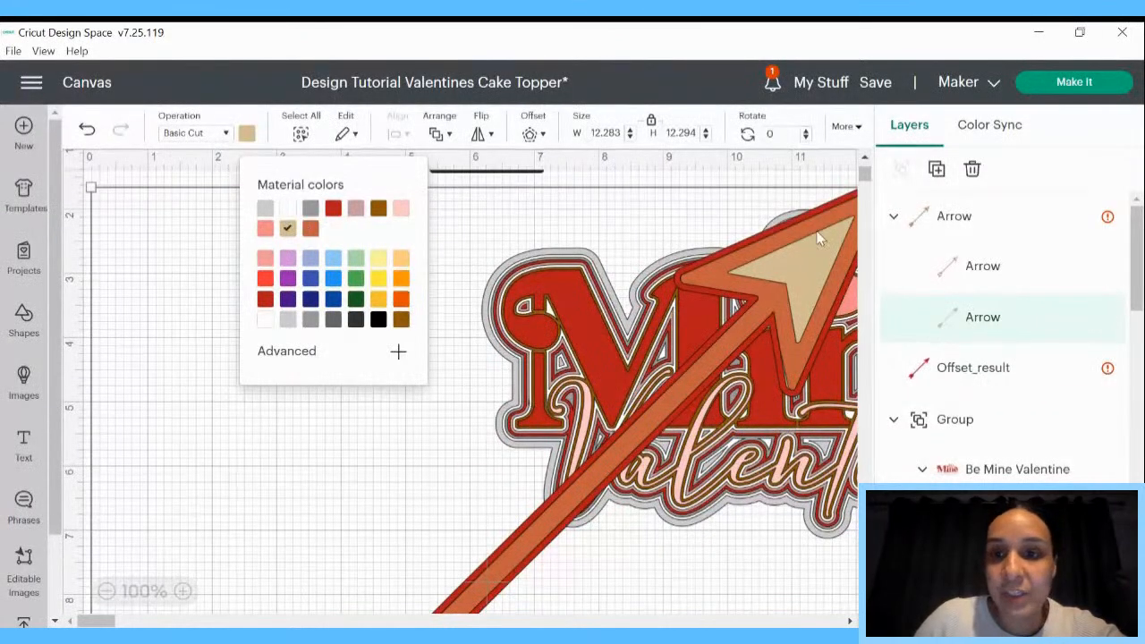
left_click(287, 208)
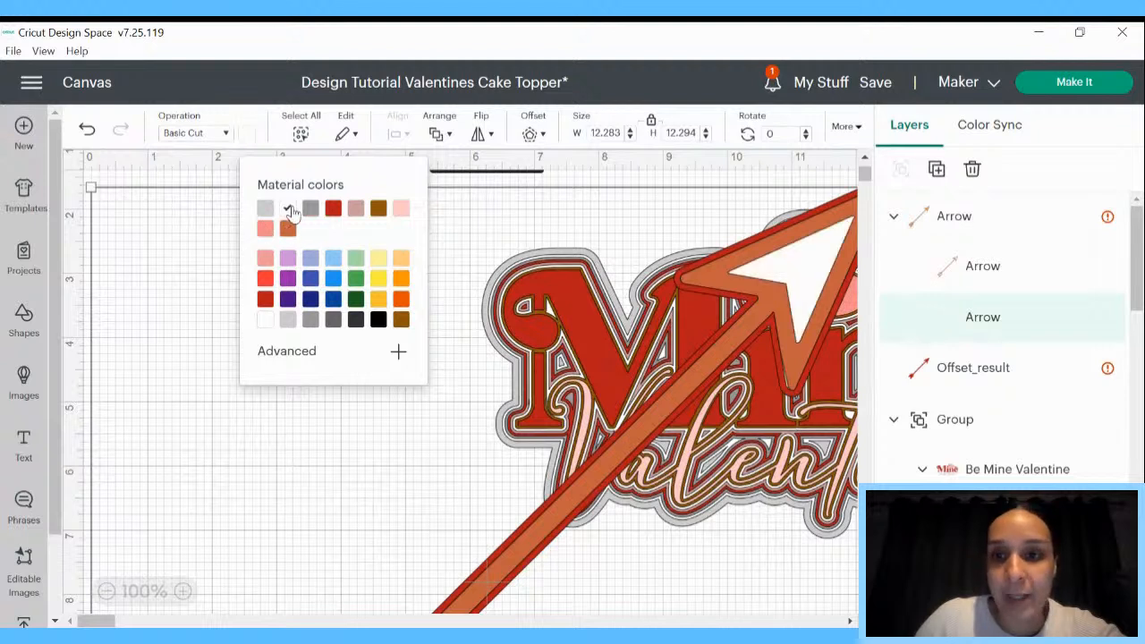
left_click(944, 268)
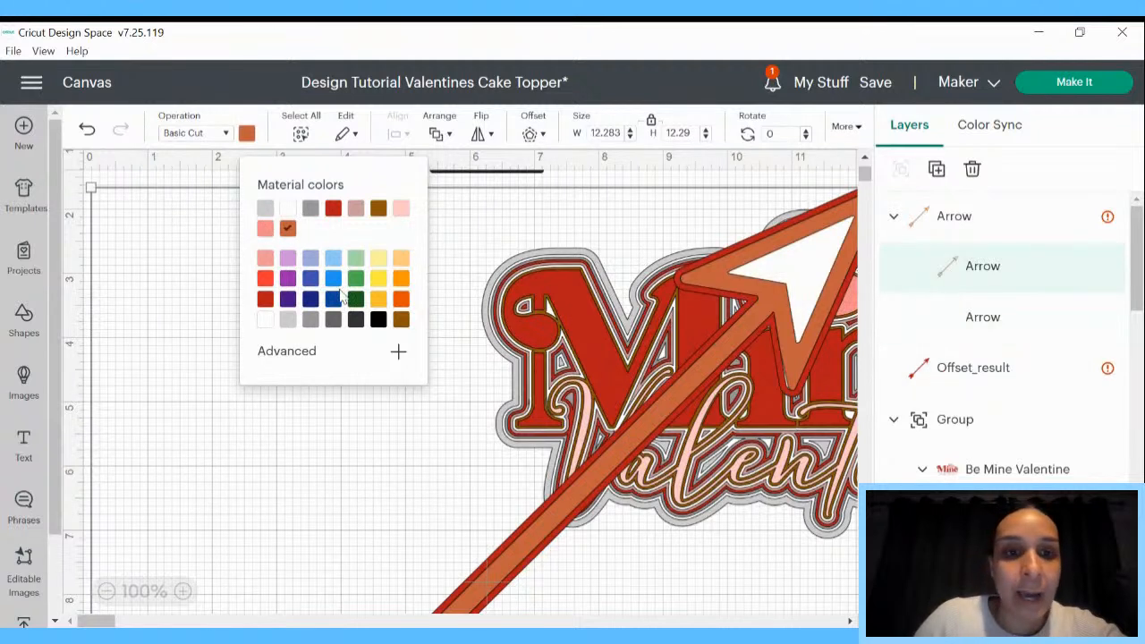
left_click(264, 260)
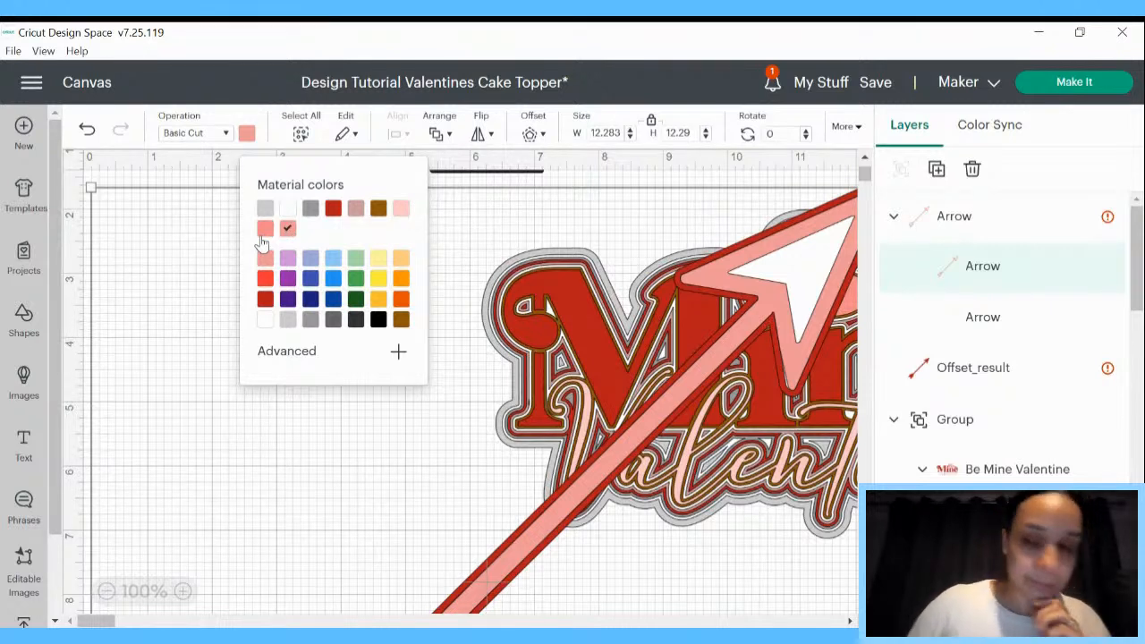
Group the complete arrow image with its red offset backing
left_click(981, 386)
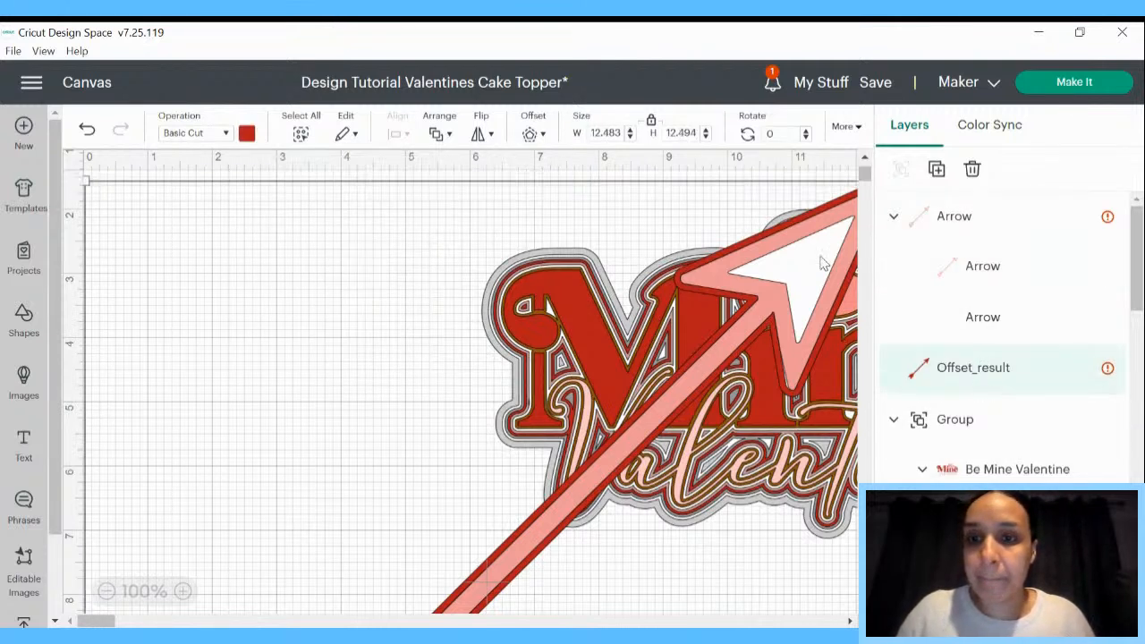
left_click(948, 269, "shift")
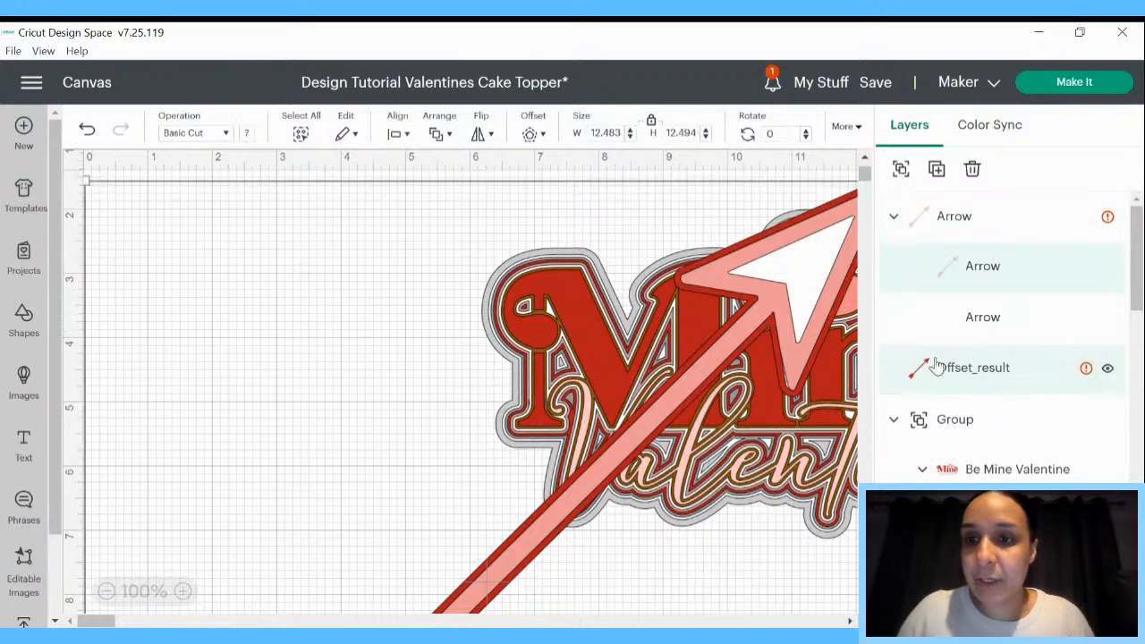
left_click(932, 229, "shift")
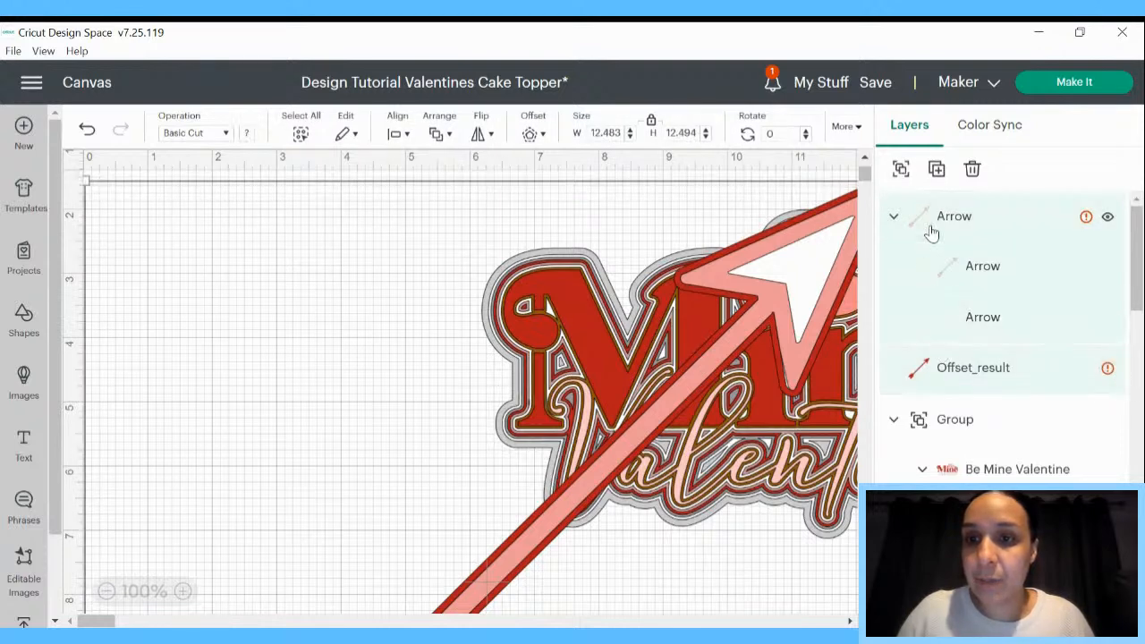
left_click(901, 168)
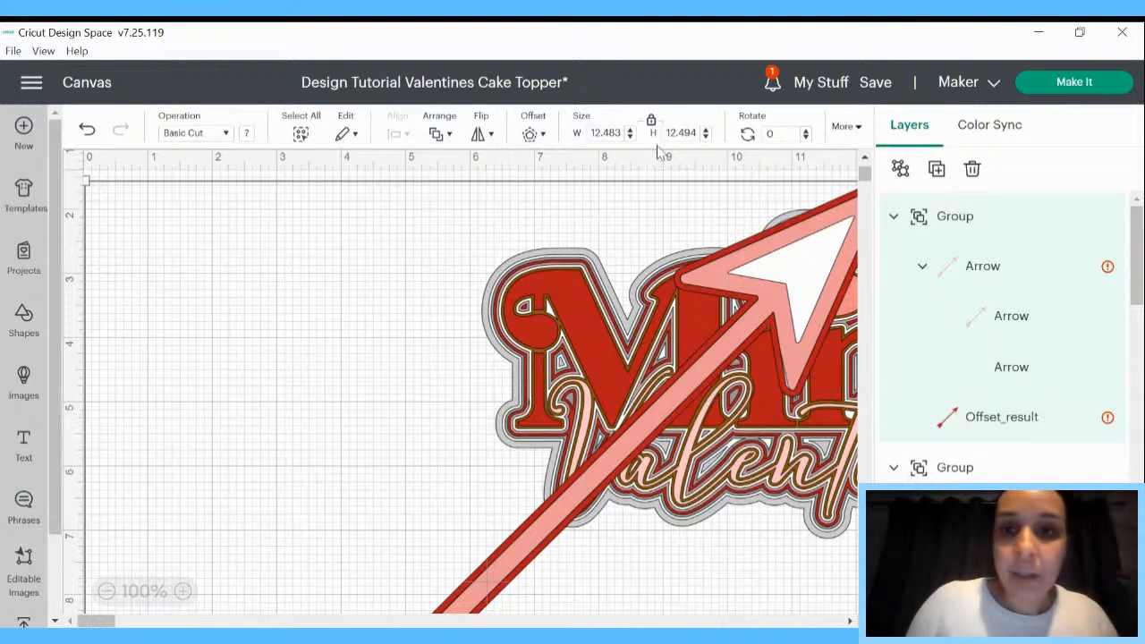
Resize the arrow group proportionally to 8.387 × 8.394 in
left_click(699, 131)
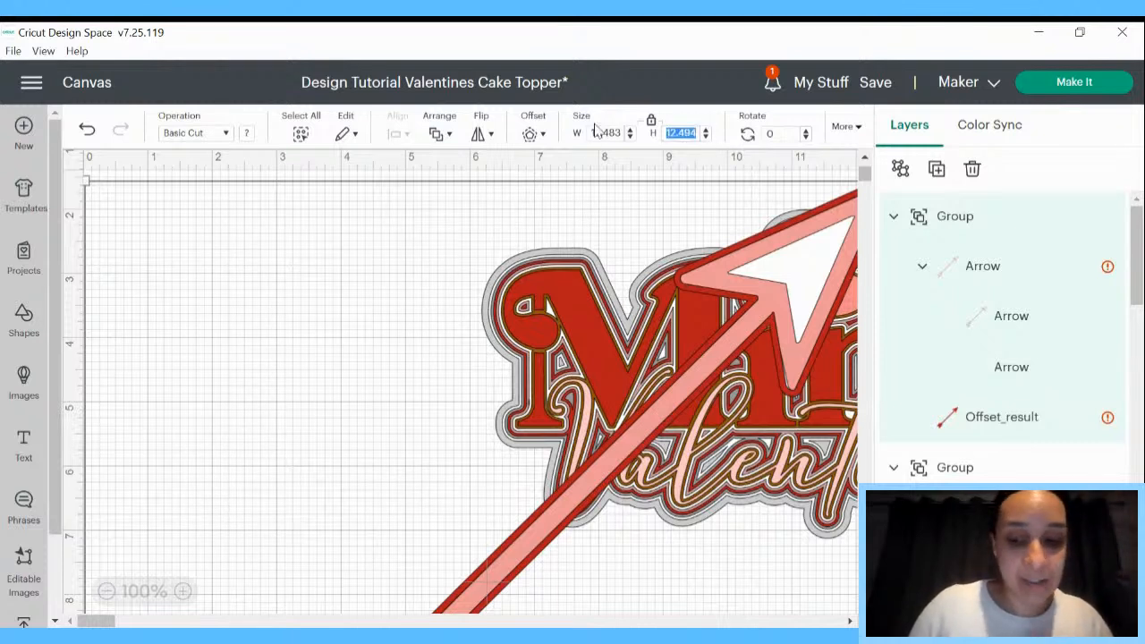
type("8.2")
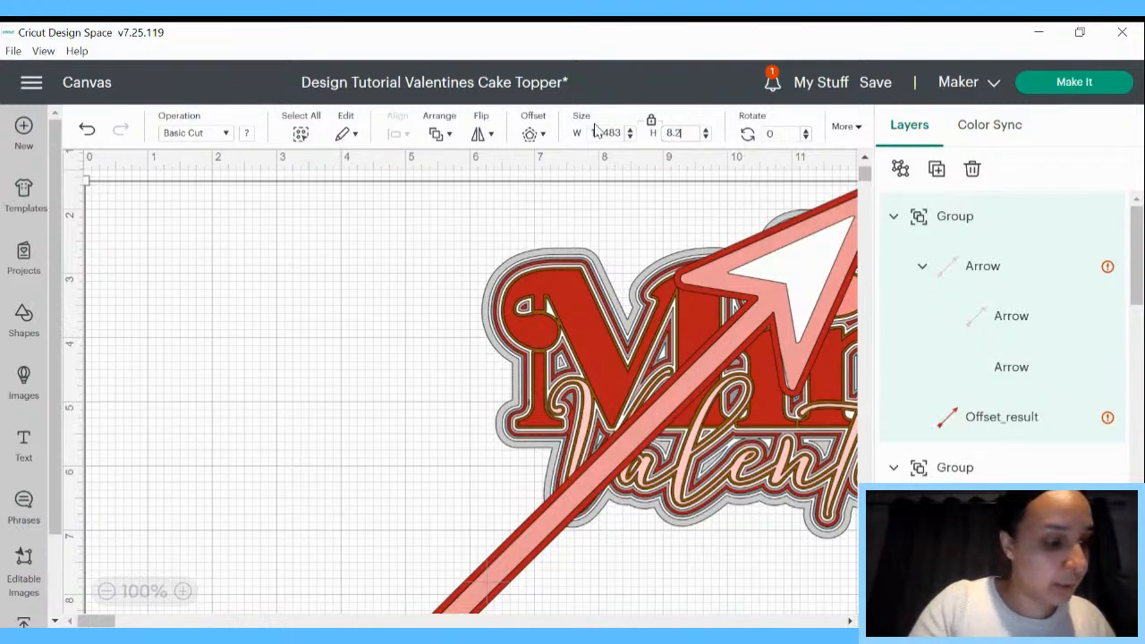
key("BackSpace")
key("BackSpace")
key("Return")
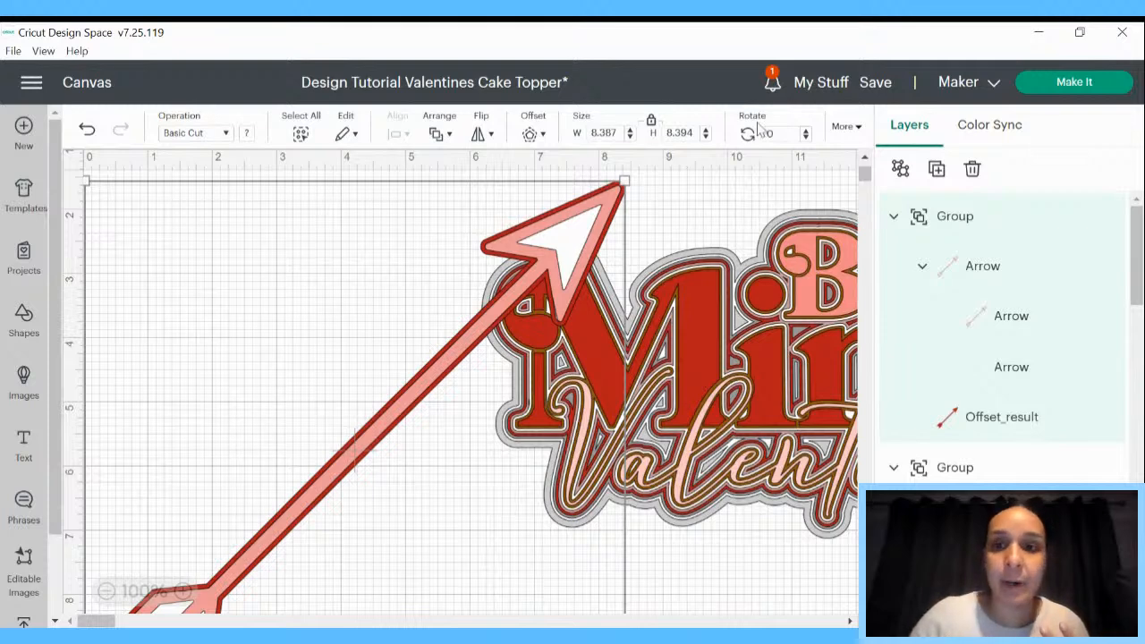
Arrange the arrow group diagonally across the Be Mine Valentine design and send it behind the lettering
left_click_drag(686, 176, 459, 425)
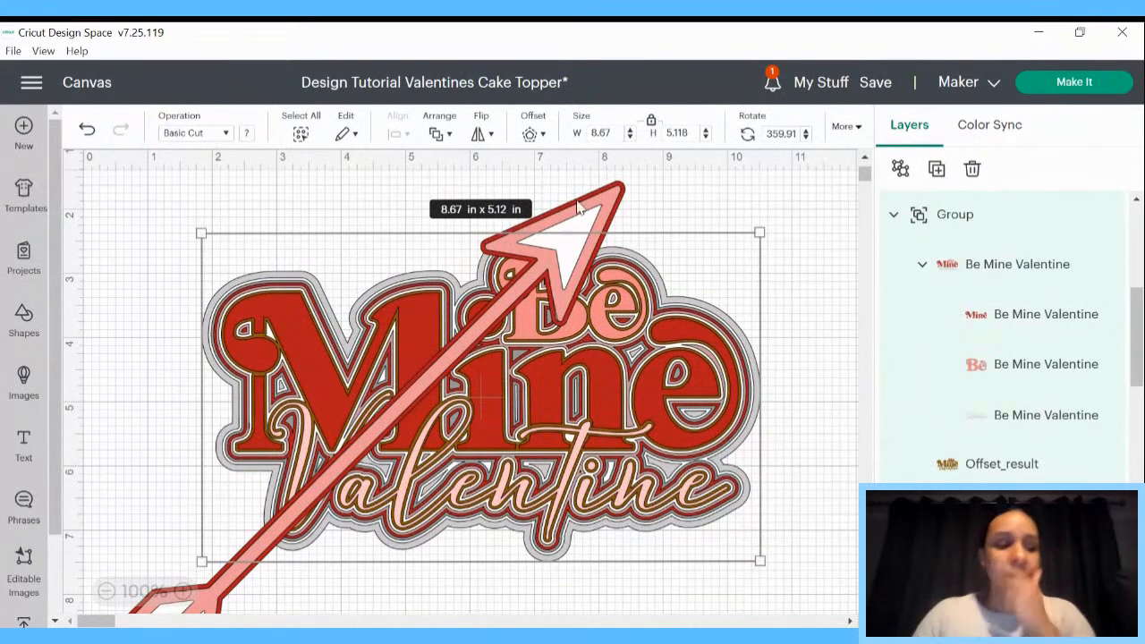
left_click(577, 229)
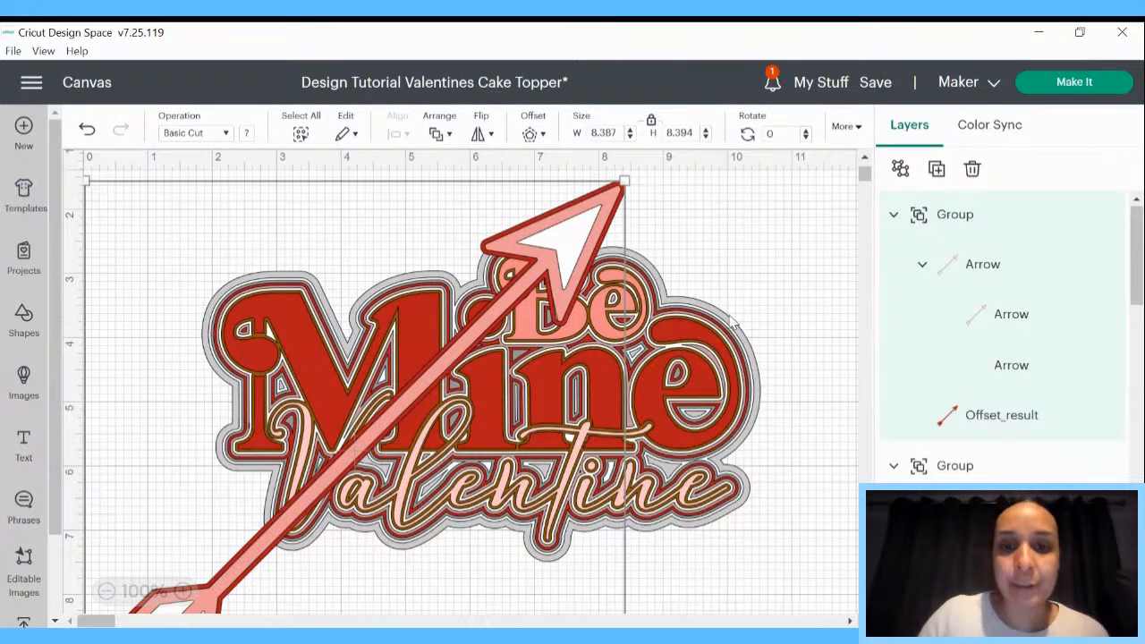
left_click(105, 590)
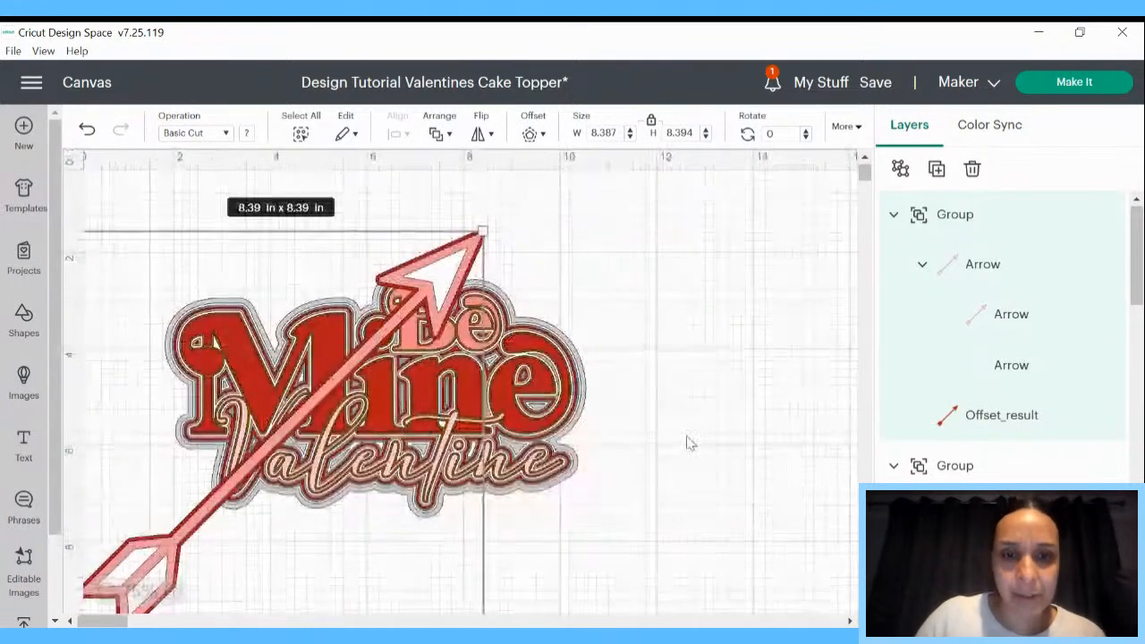
left_click_drag(398, 235, 593, 379)
left_click(378, 376)
left_click_drag(378, 375, 472, 361)
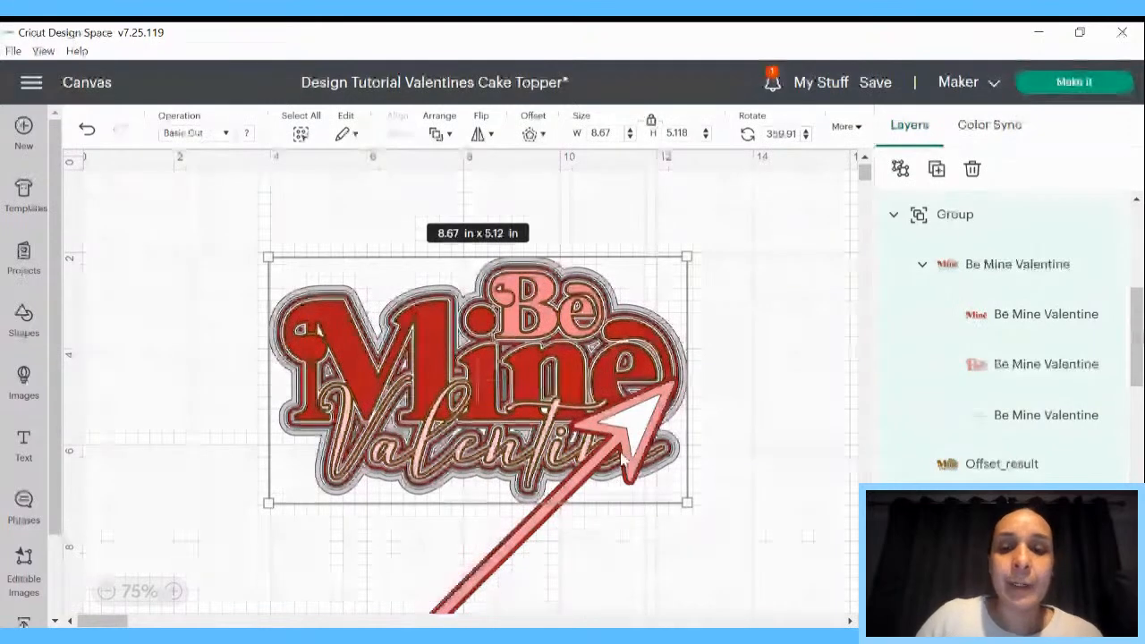
left_click(685, 545)
left_click(550, 537)
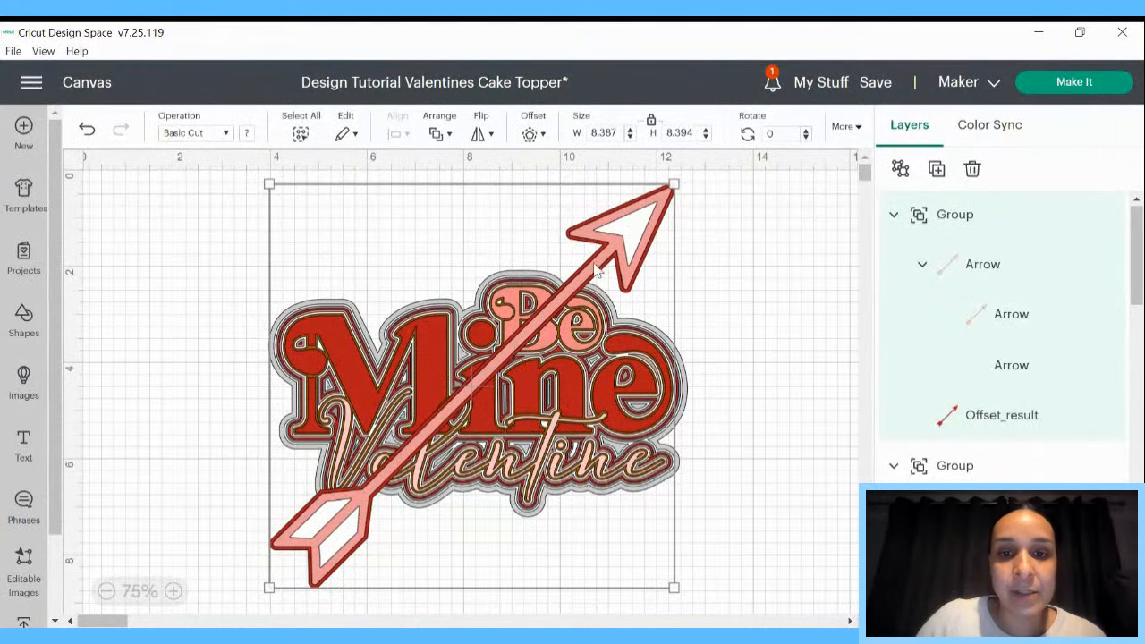
left_click_drag(384, 480, 377, 490)
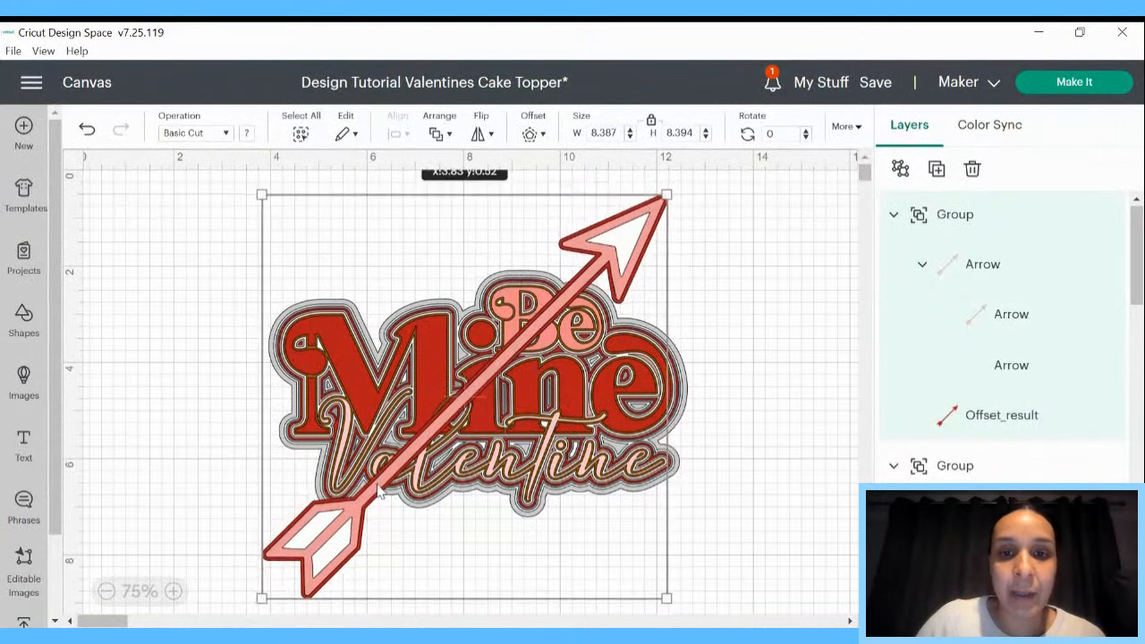
right_click(413, 476)
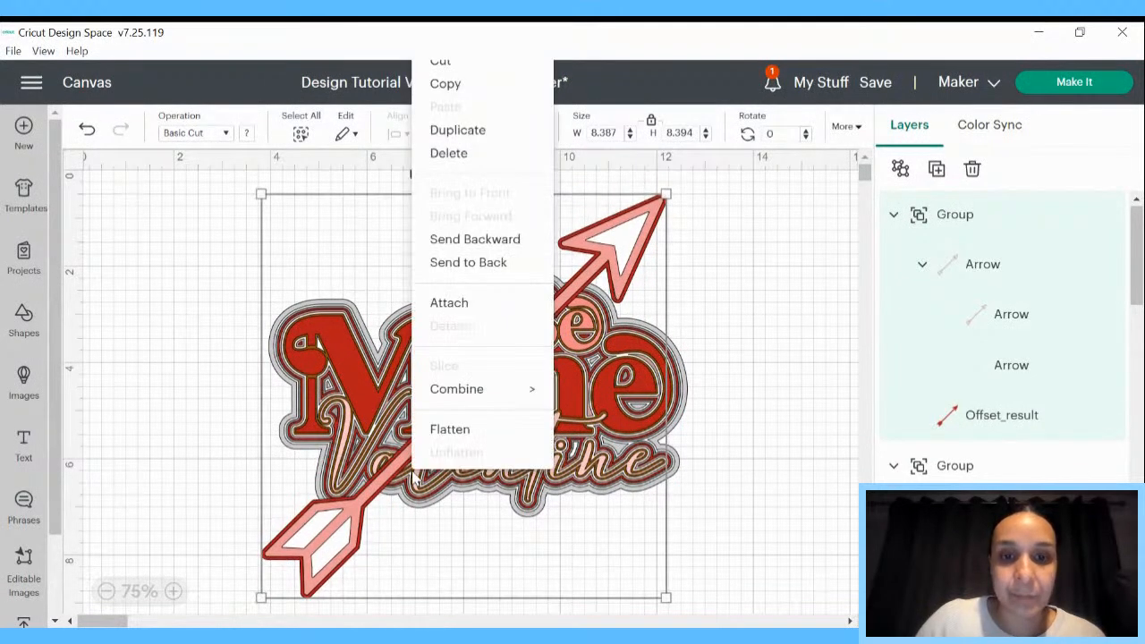
left_click(474, 265)
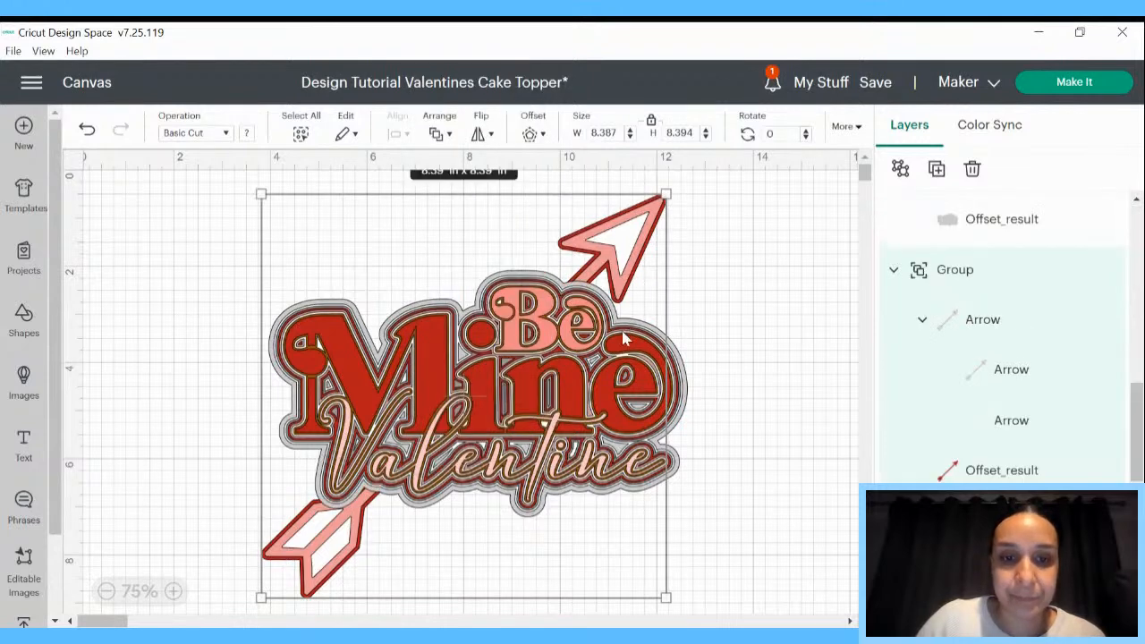
Rotate the arrow group to 2.64° and adjust its position so both ends extend beyond the lettering
left_click_drag(627, 218, 636, 231)
left_click_drag(680, 184, 678, 213)
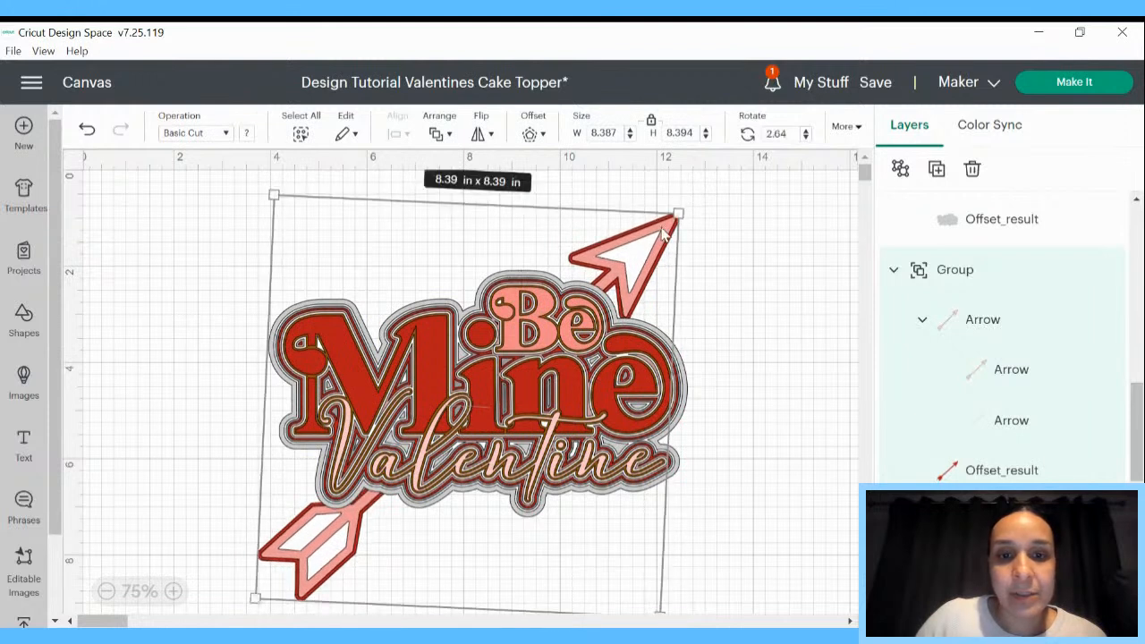
left_click_drag(660, 258, 658, 251)
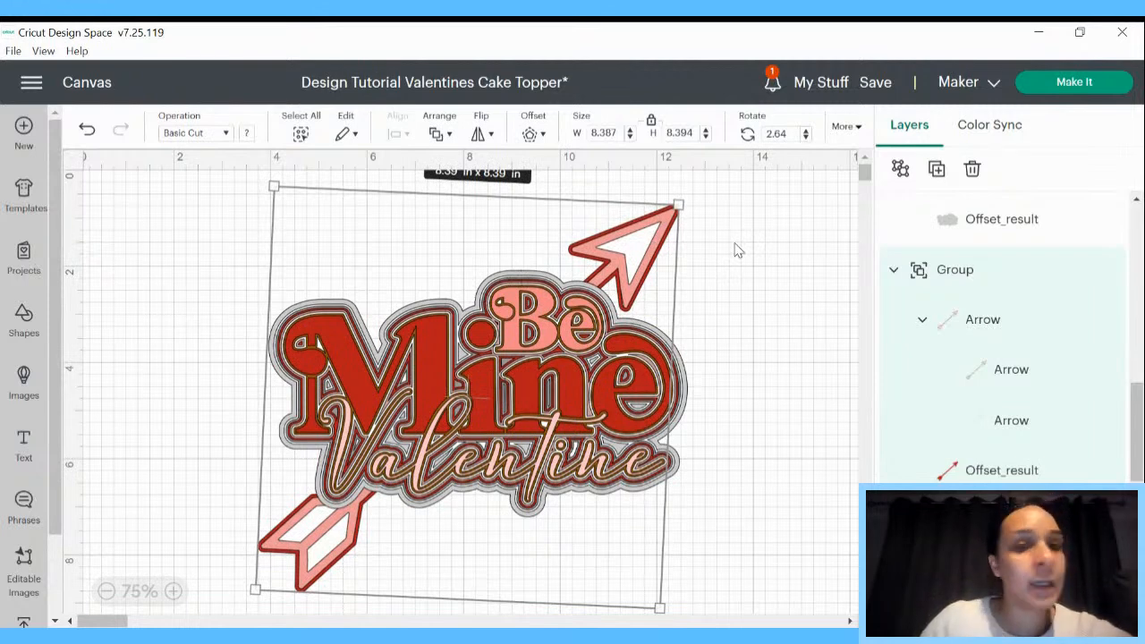
left_click_drag(345, 540, 333, 526)
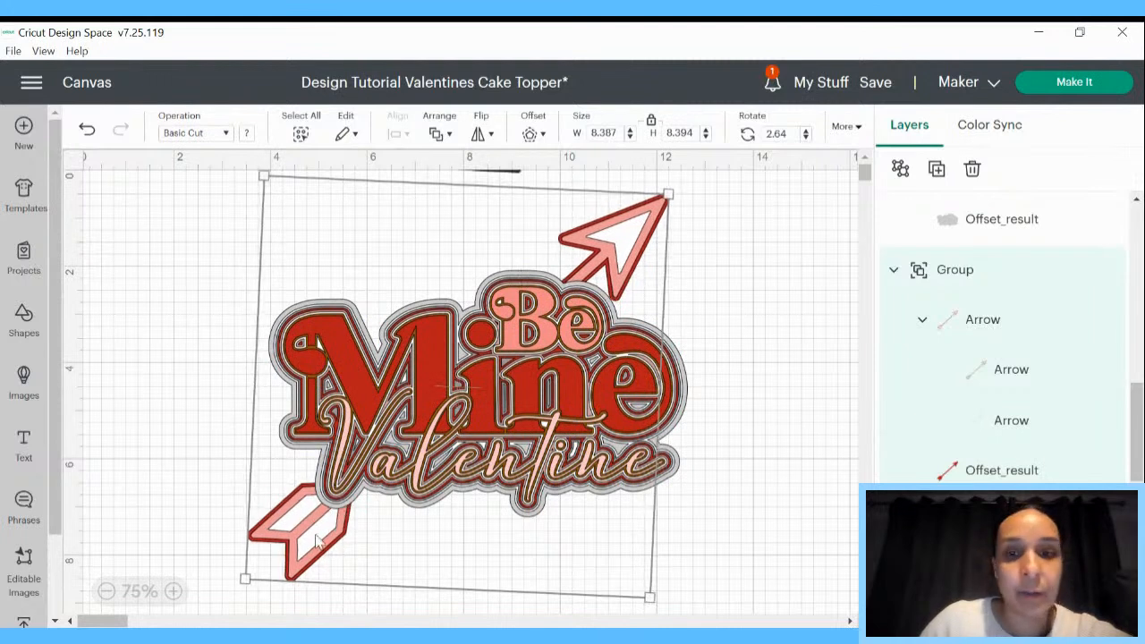
left_click(658, 252)
left_click_drag(655, 231, 658, 229)
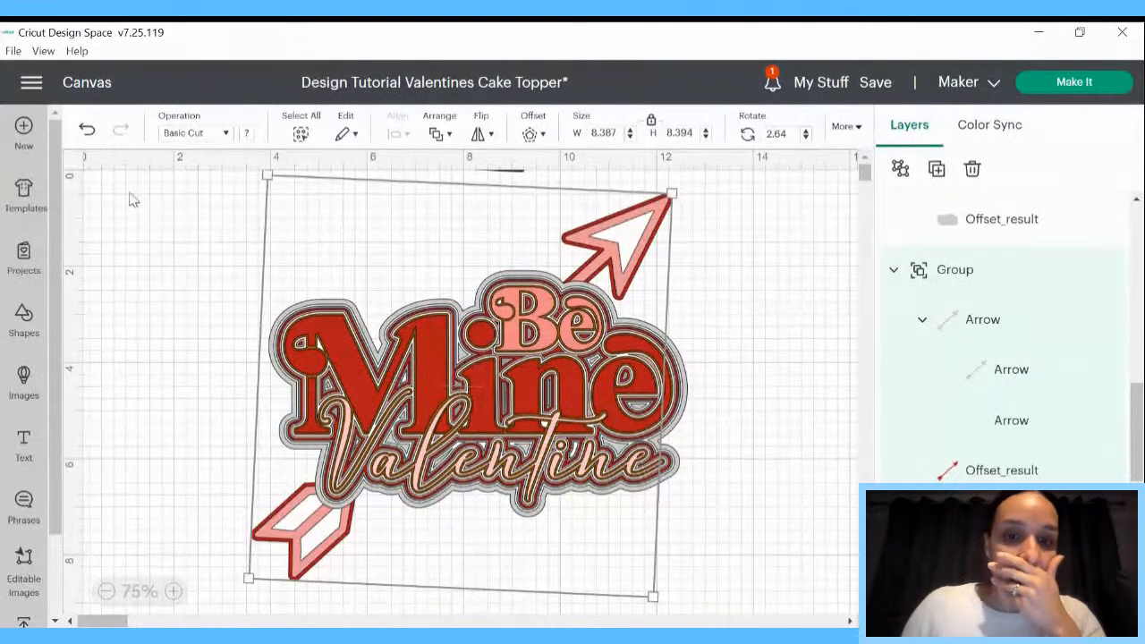
Group the Be Mine Valentine design together with the arrow
left_click_drag(217, 184, 787, 582)
left_click(803, 371)
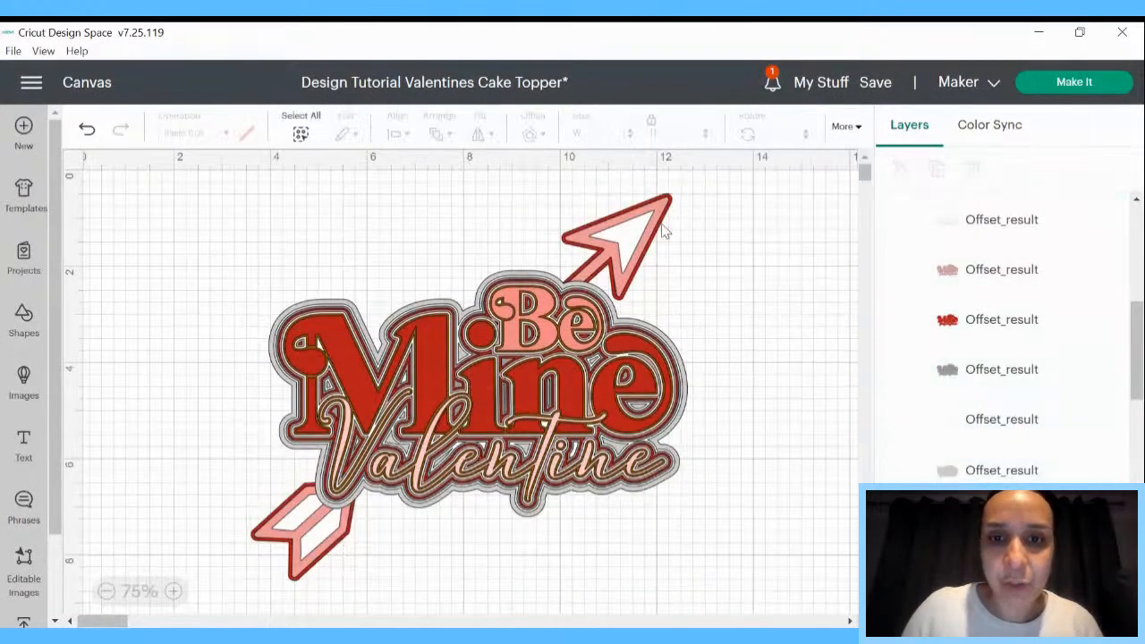
left_click(667, 233)
left_click_drag(188, 259, 845, 588)
key("ctrl+g")
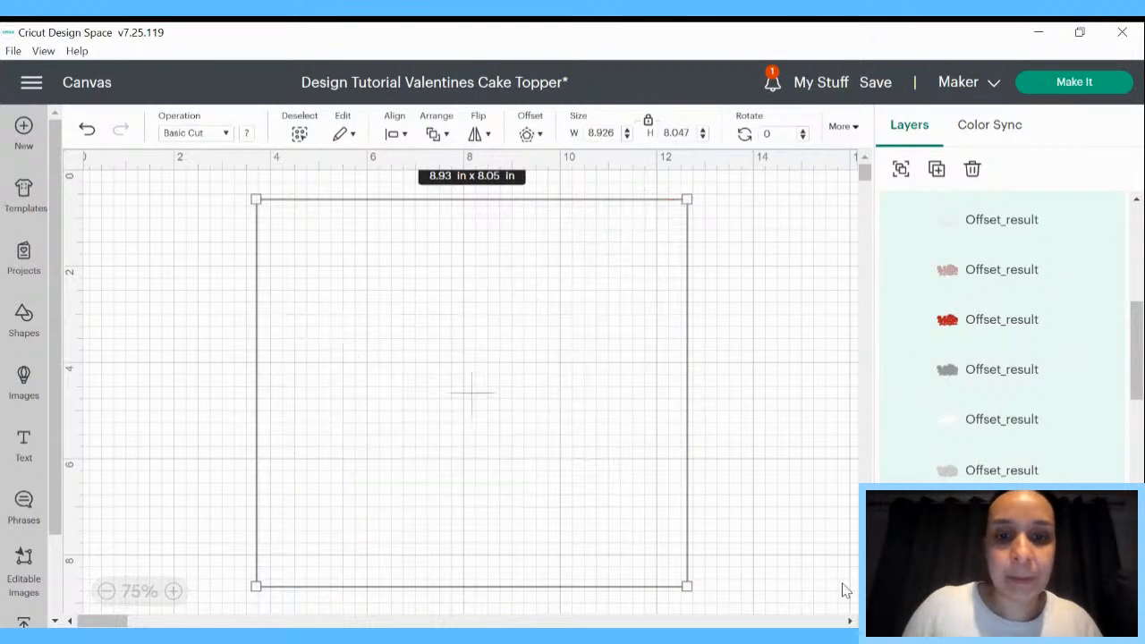
Duplicate the grouped topper design and place the copy on the empty canvas below the original
scroll(505, 400, "down", 5)
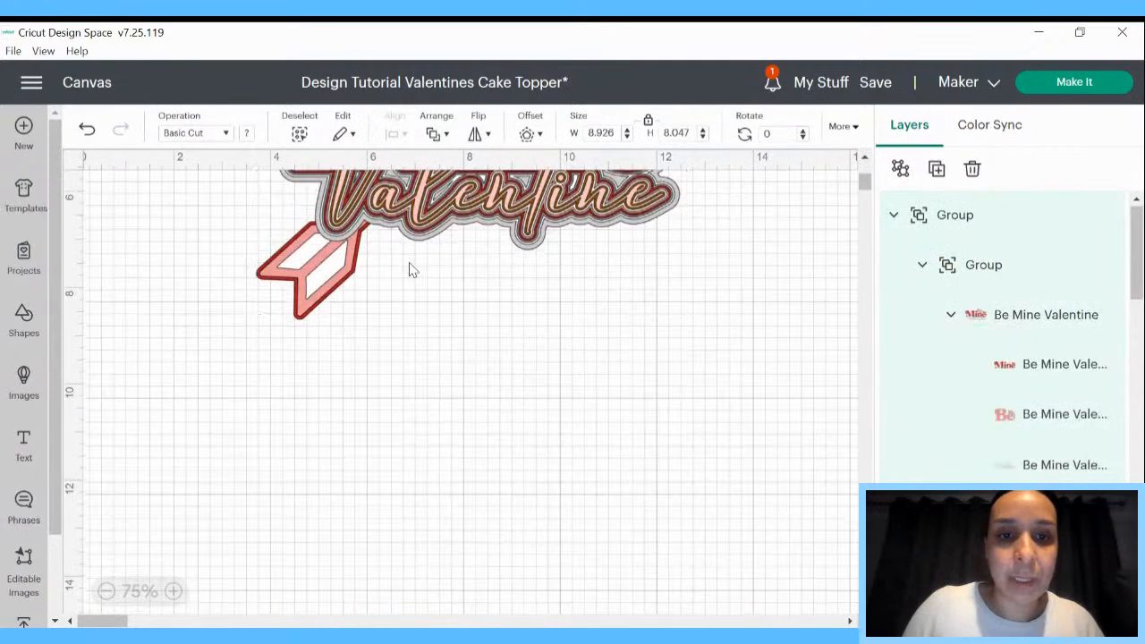
right_click(410, 268)
left_click(449, 173)
left_click_drag(393, 381, 485, 507)
scroll(476, 469, "down", 1)
scroll(476, 469, "down", 2)
left_click_drag(430, 382, 440, 409)
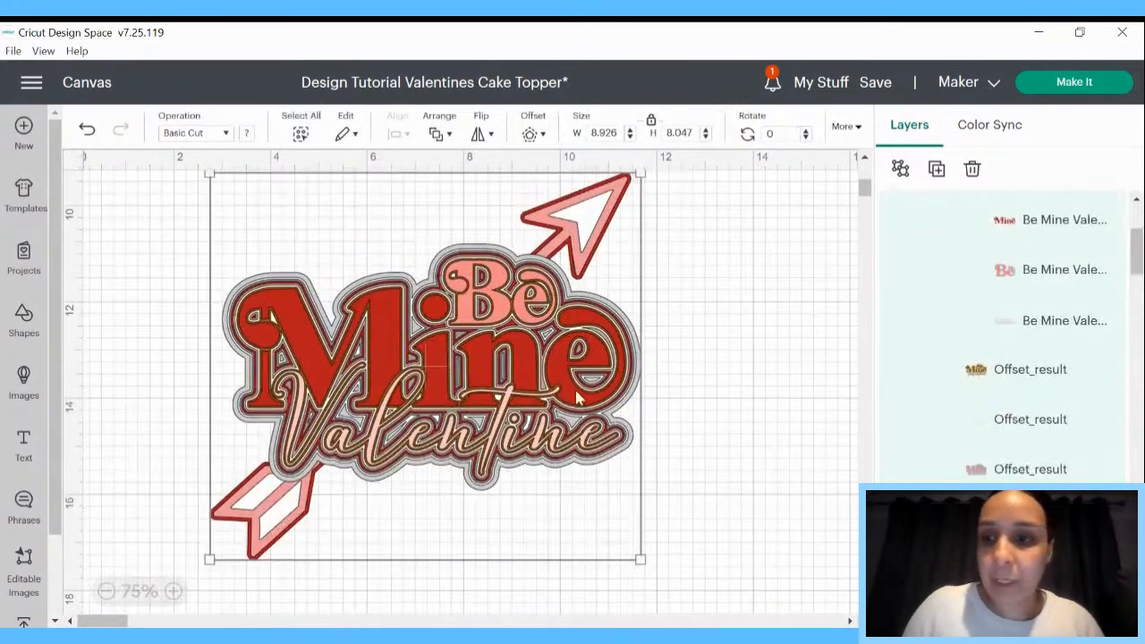
Hide the outermost light grey offset layer of the copied topper design
scroll(1078, 380, "down", 1)
scroll(1078, 379, "down", 3)
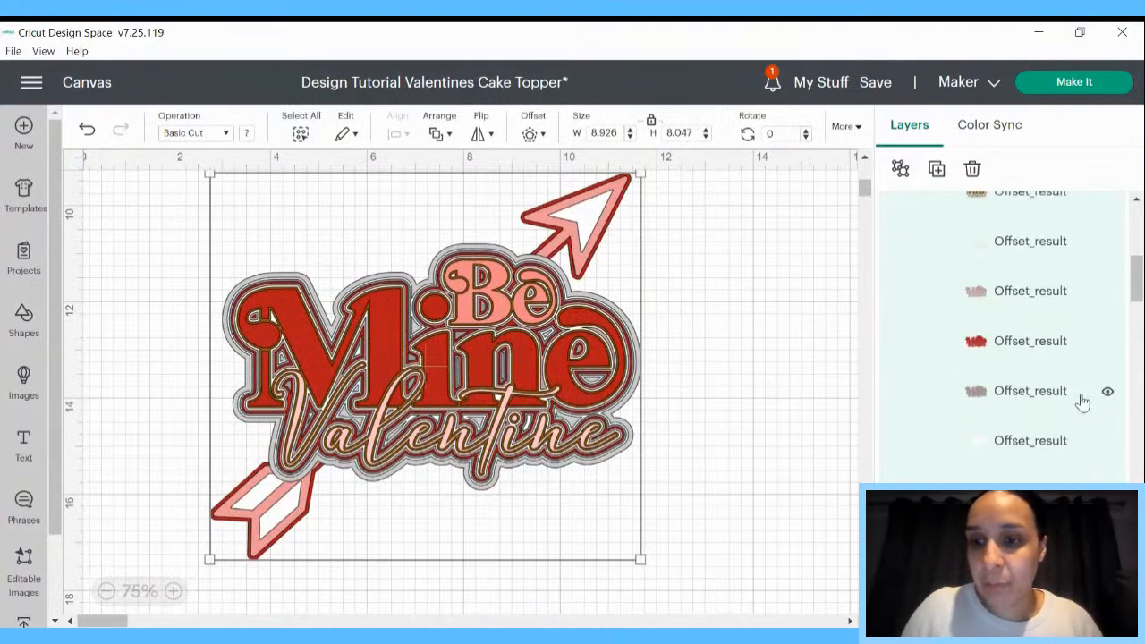
left_click(1108, 395)
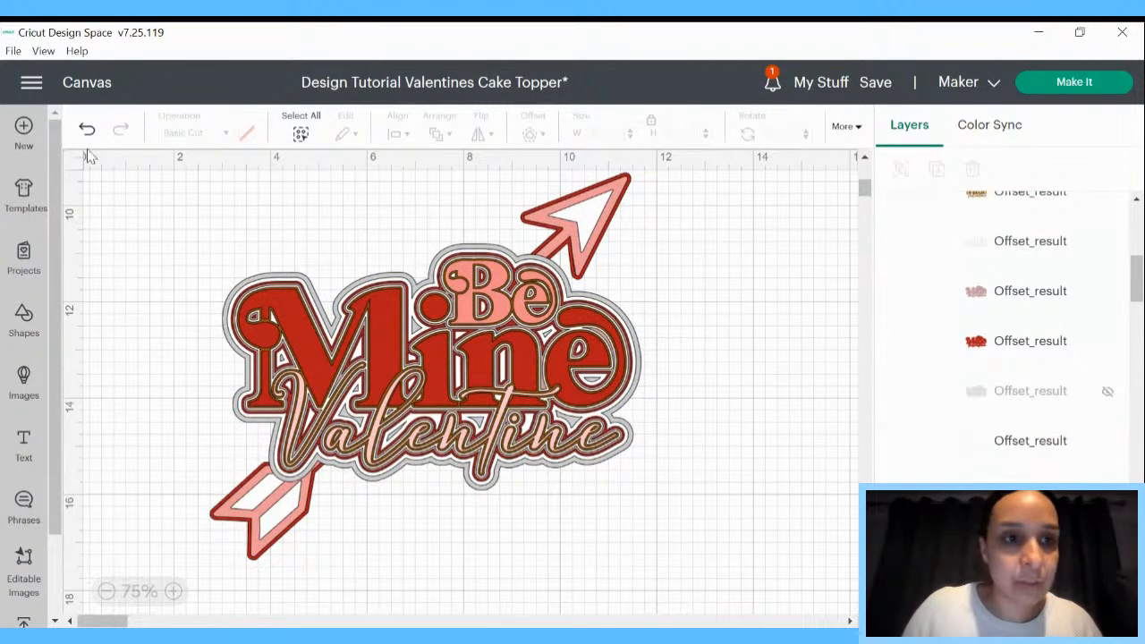
scroll(1056, 376, "down", 2)
left_click(1106, 315)
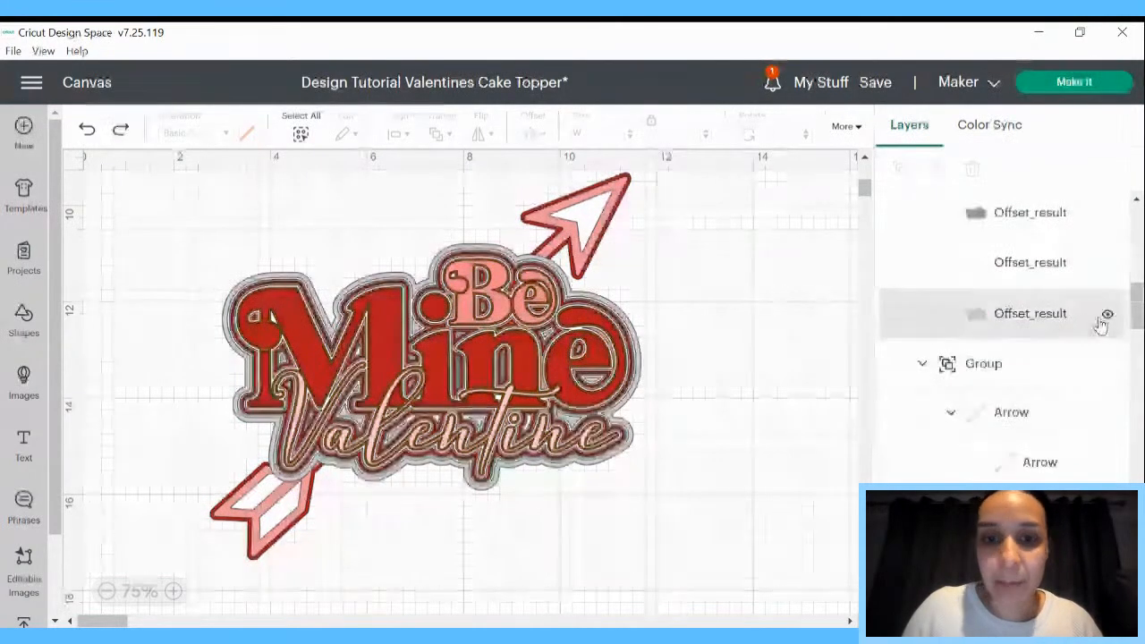
left_click(1106, 317)
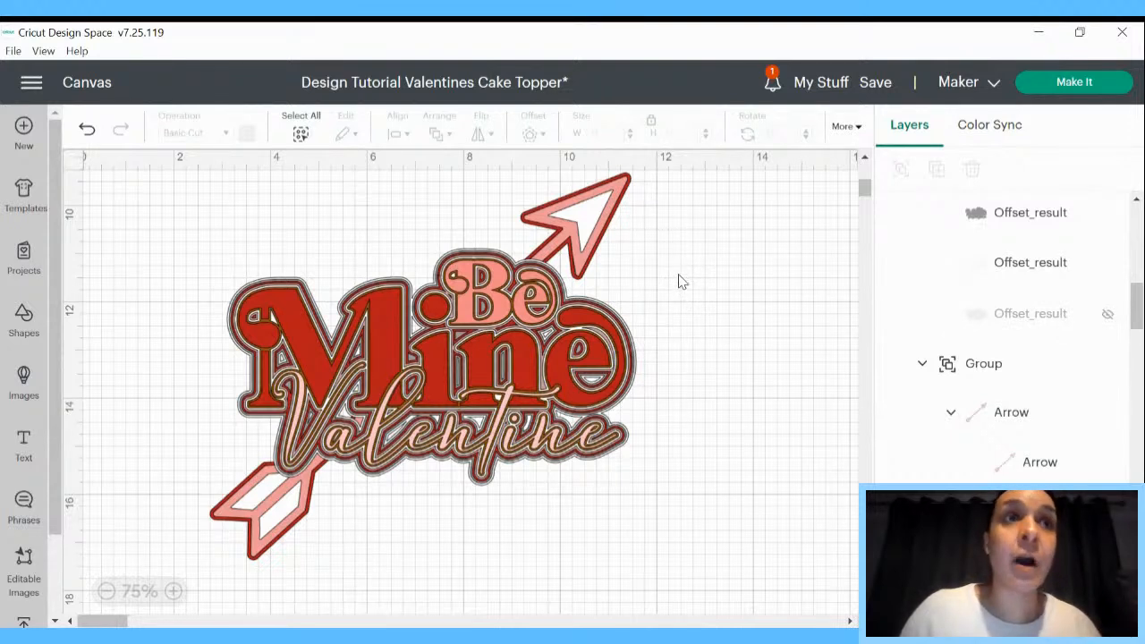
Select the whole copied topper design and unite all its layers into one solid red silhouette
left_click_drag(179, 191, 707, 545)
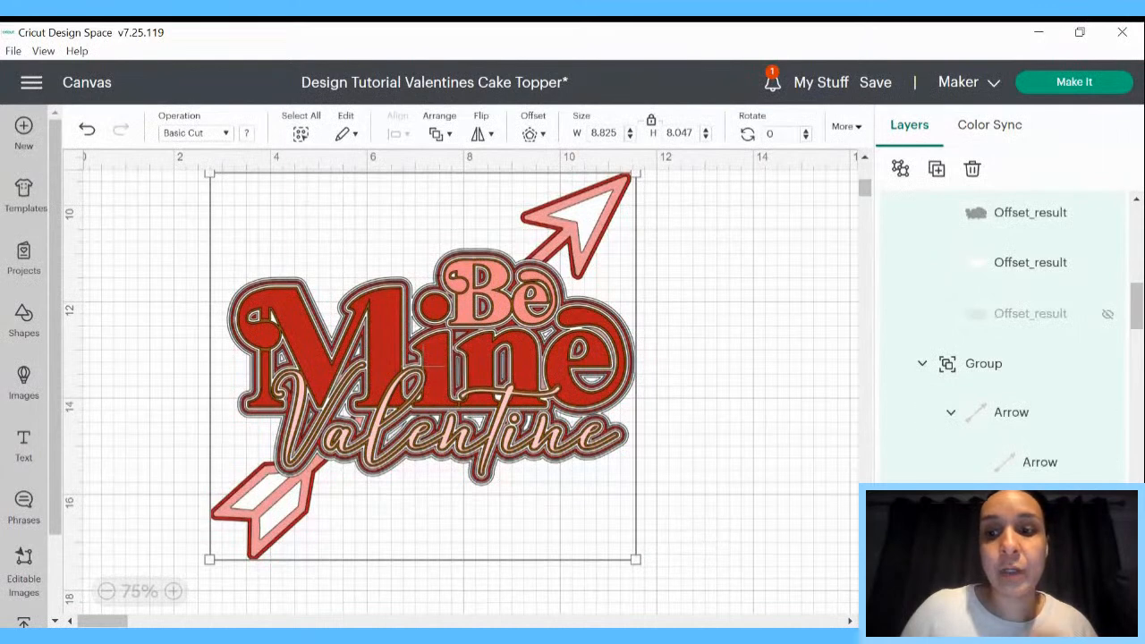
right_click(926, 409)
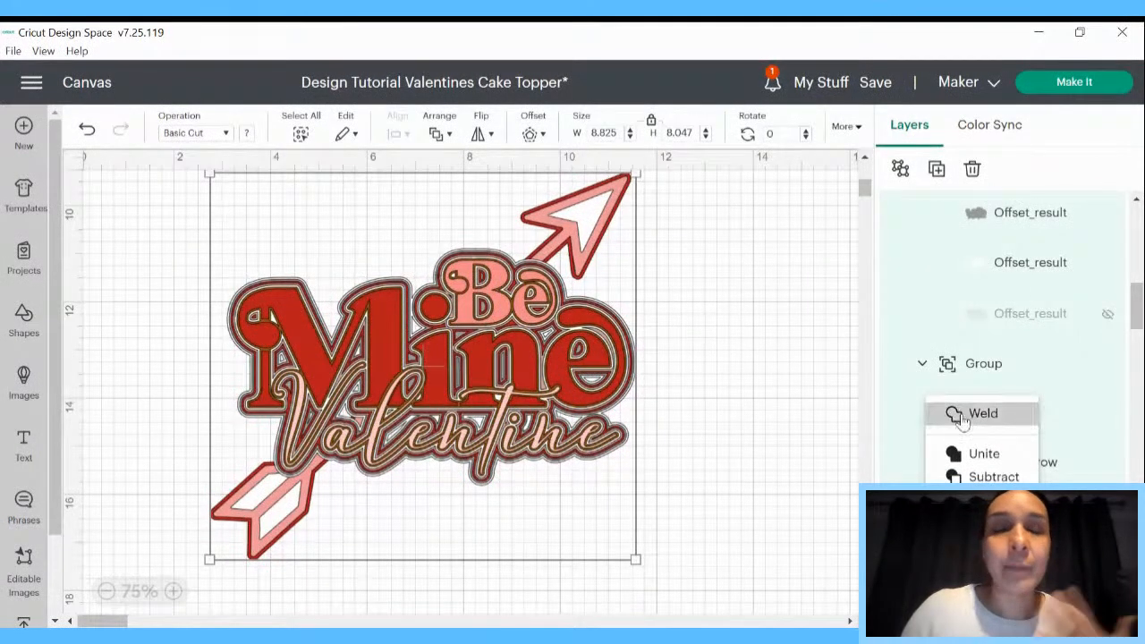
left_click(985, 454)
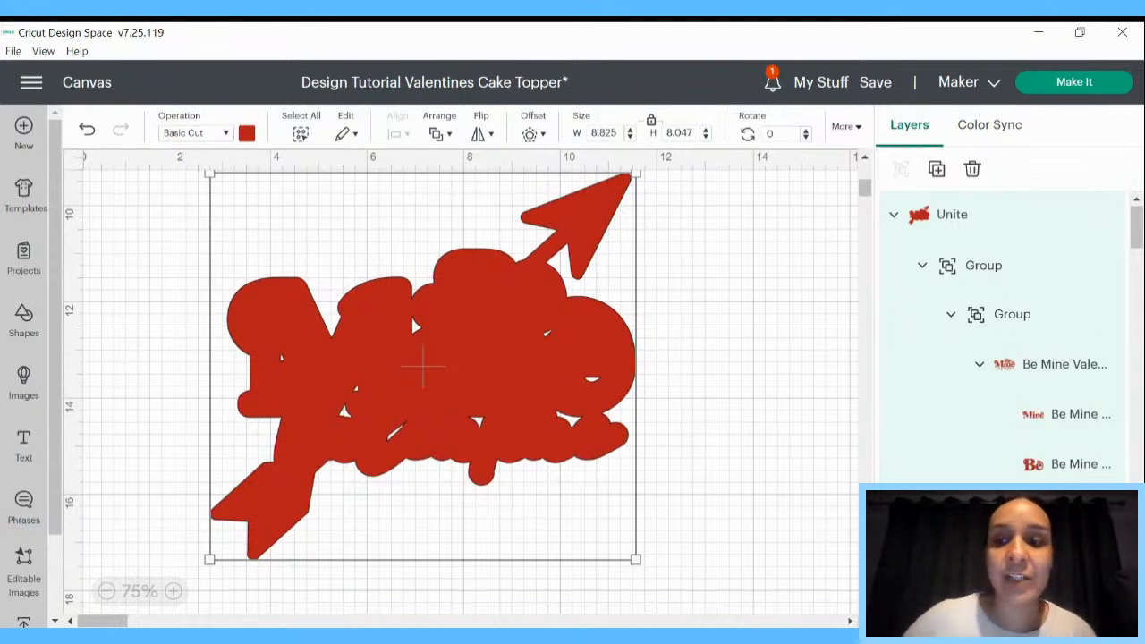
left_click(956, 602)
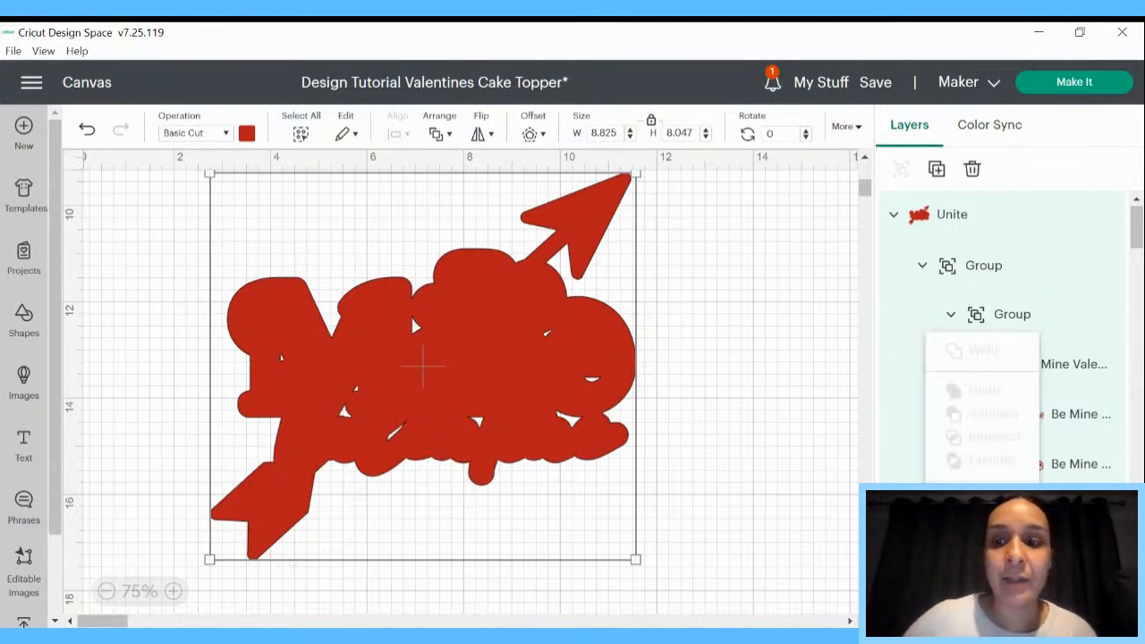
left_click(726, 352)
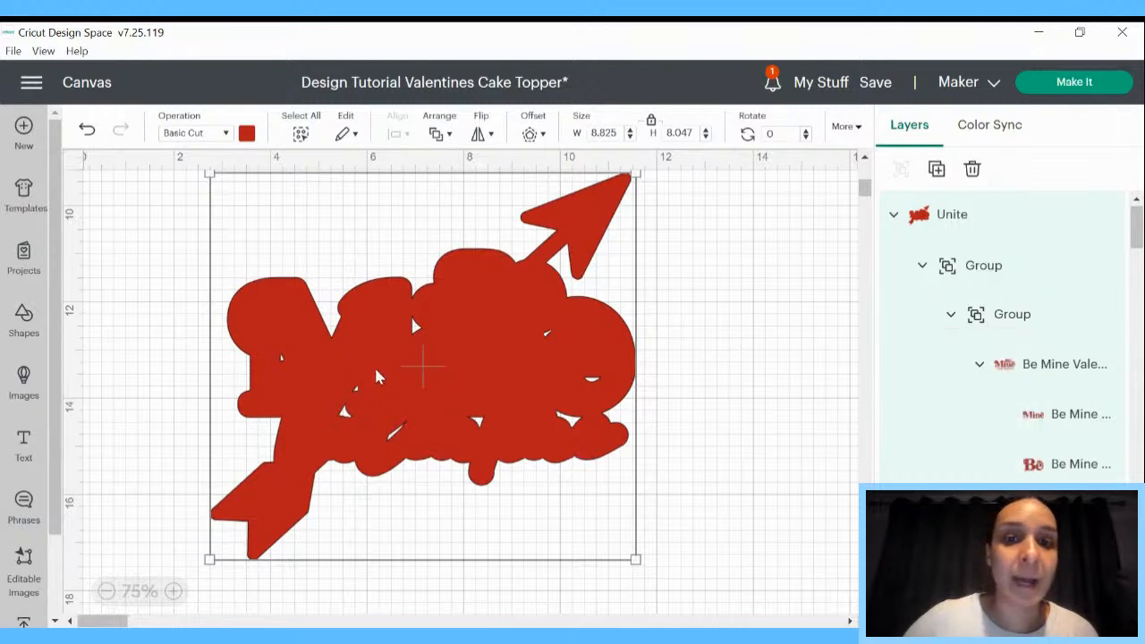
Try the united silhouette over the original topper, and return it to the empty canvas below
left_click_drag(374, 371, 364, 426)
scroll(389, 473, "up", 4)
left_click(782, 422)
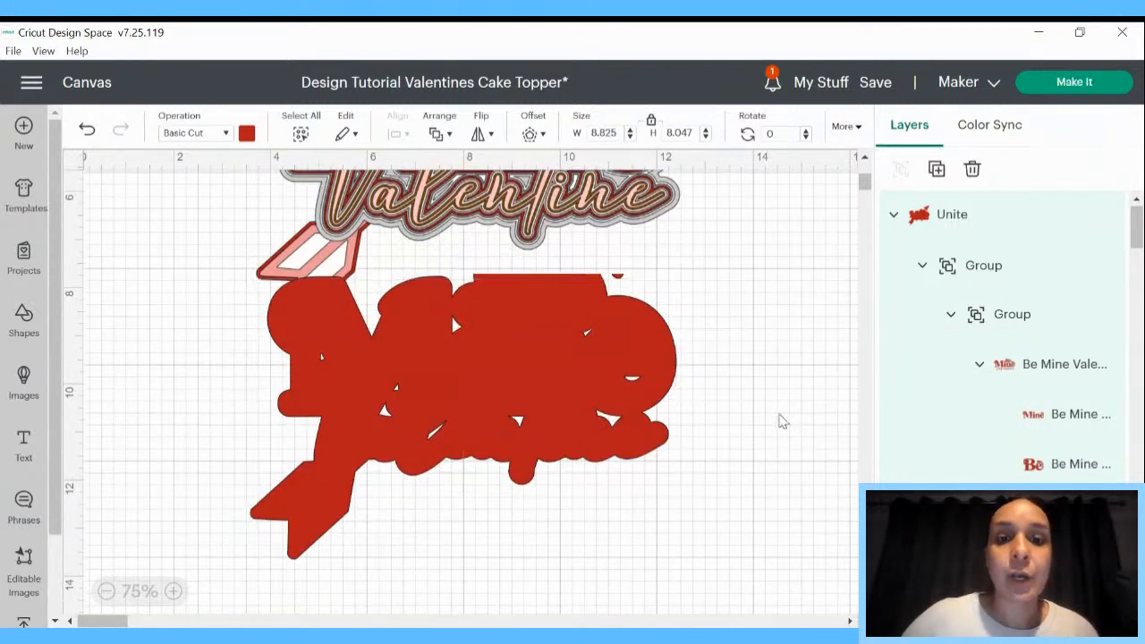
left_click_drag(498, 450, 525, 449)
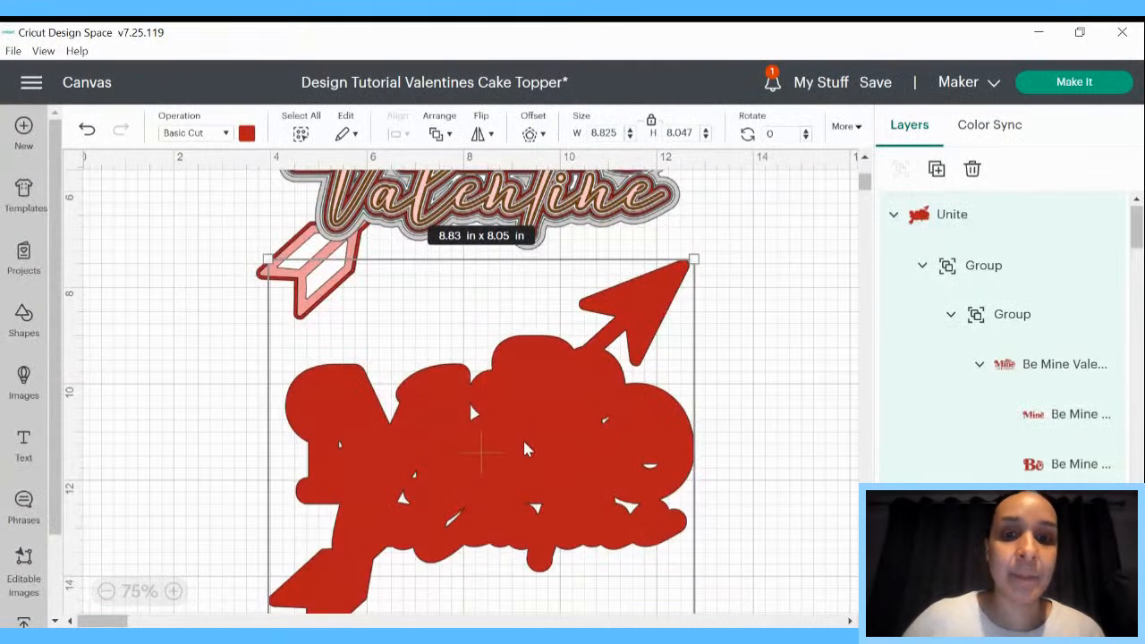
scroll(524, 442, "up", 1)
left_click_drag(500, 521, 480, 228)
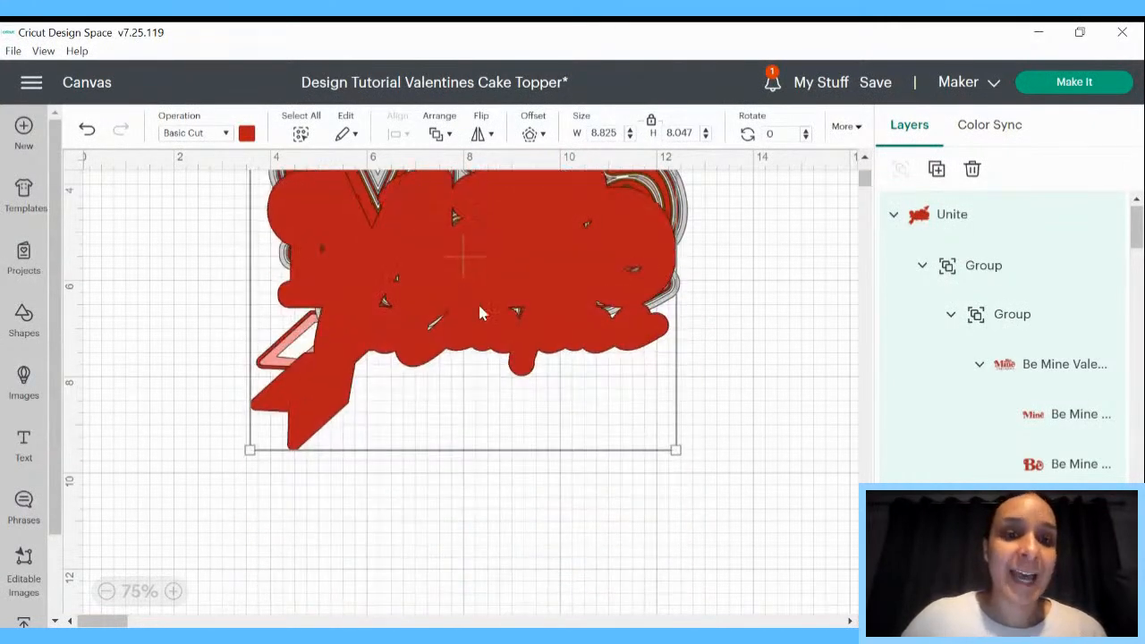
left_click_drag(585, 307, 580, 569)
scroll(575, 532, "down", 2)
left_click_drag(567, 450, 571, 494)
left_click(550, 471)
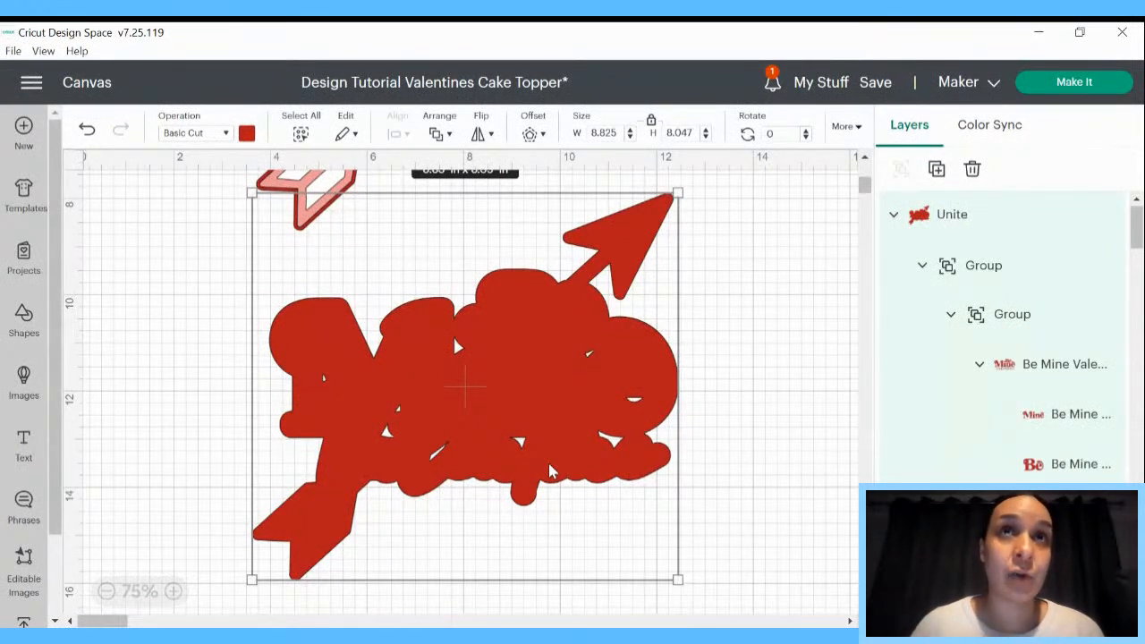
Duplicate the united silhouette twice and move the copies apart on the canvas
left_click_drag(529, 475, 381, 481)
right_click(368, 448)
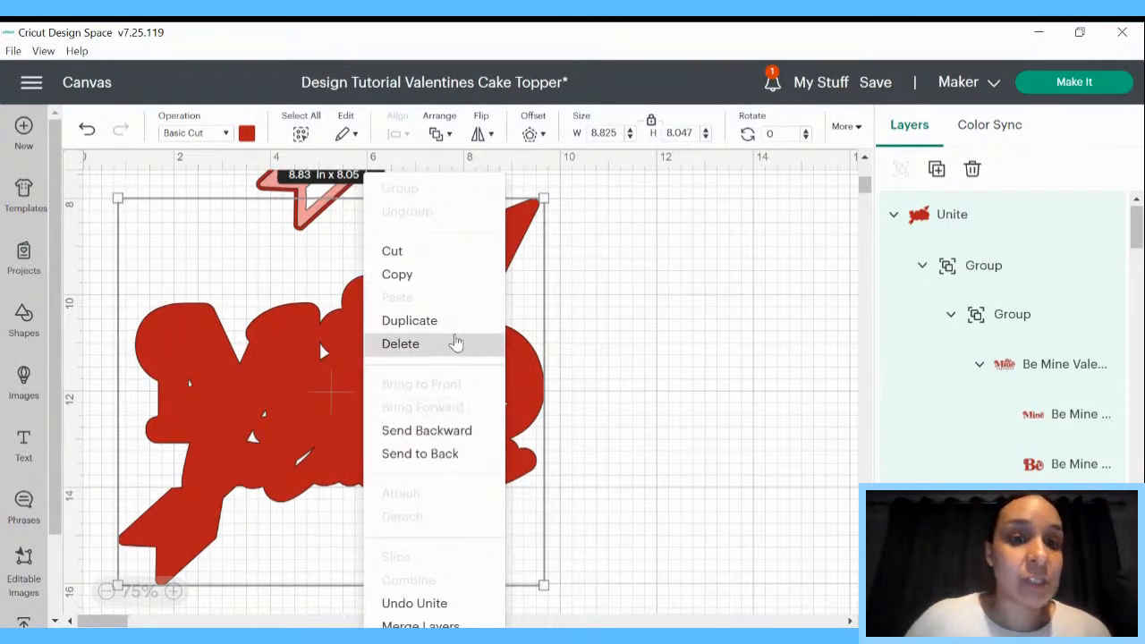
left_click(451, 332)
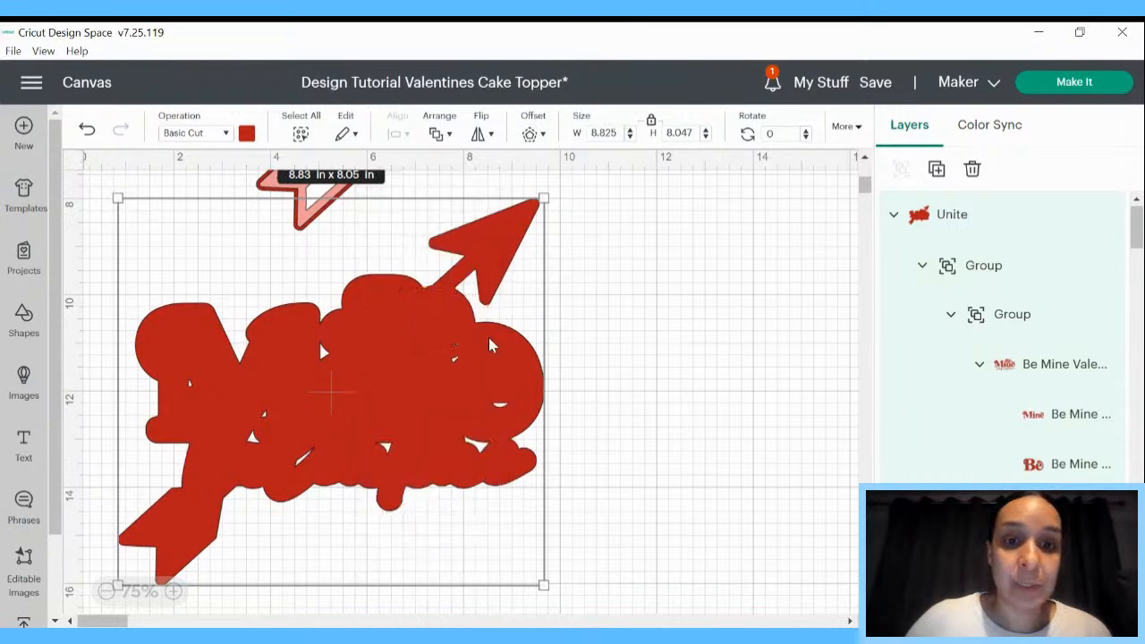
left_click_drag(261, 380, 308, 395)
right_click(309, 394)
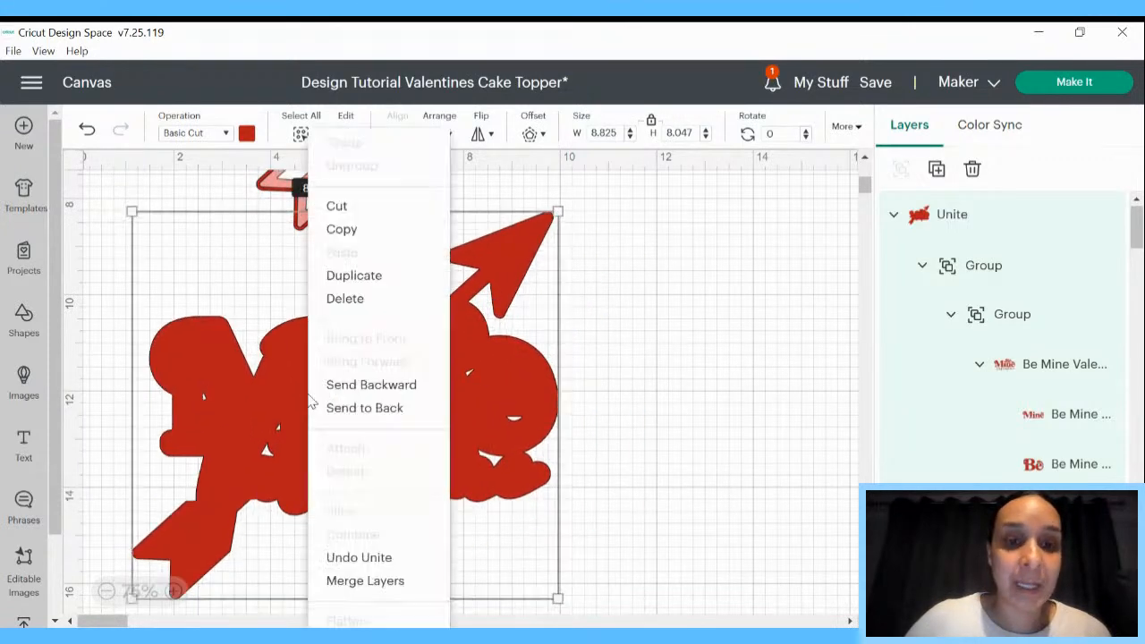
left_click(367, 279)
left_click_drag(359, 444, 821, 455)
right_click(342, 437)
left_click(354, 325)
left_click_drag(202, 397, 247, 413)
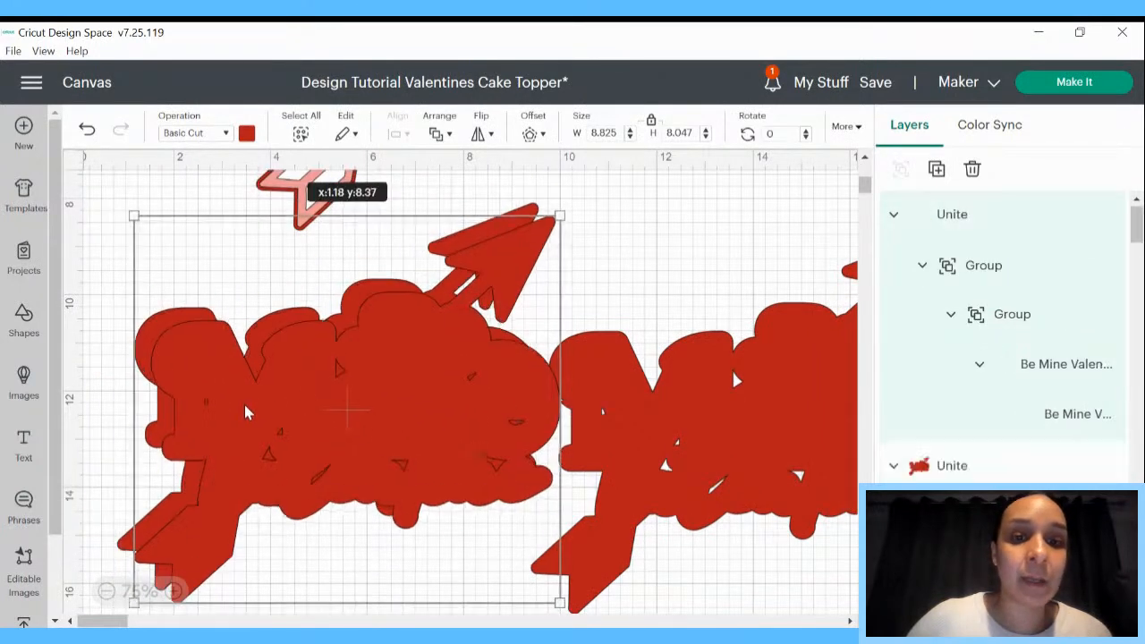
Gather the silhouette copies closer together and rearrange how they overlap below the topper
right_click(326, 416)
left_click(347, 234)
left_click_drag(270, 391, 315, 397)
left_click_drag(557, 419, 406, 427)
left_click_drag(654, 438, 345, 423)
right_click(345, 423)
left_click(376, 430)
left_click_drag(553, 436, 639, 436)
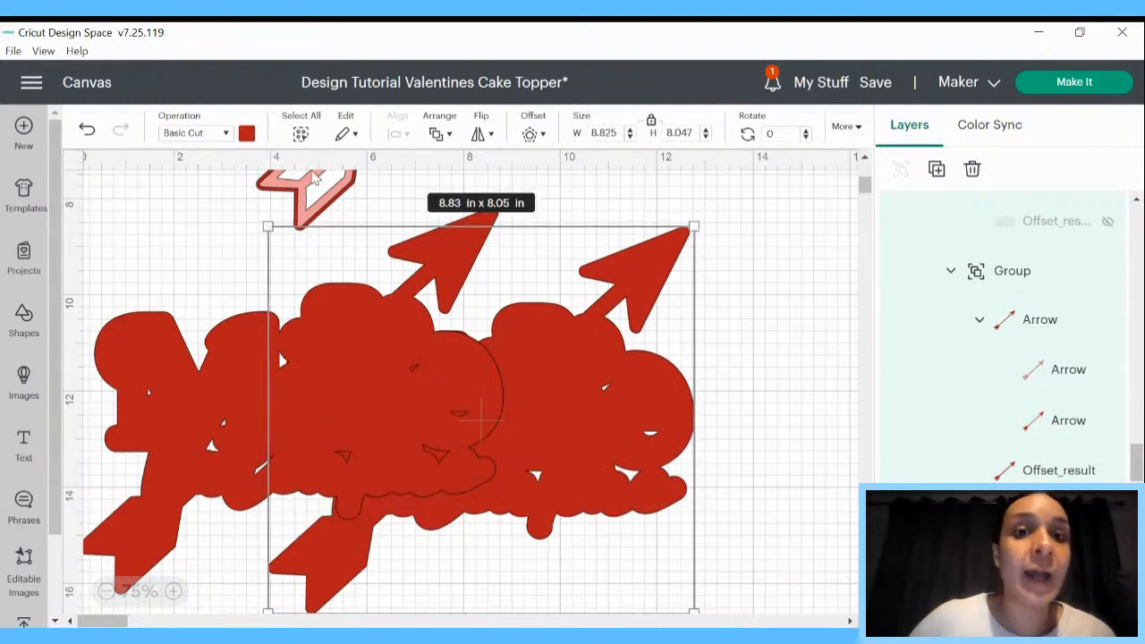
Try flipping the selected silhouette copy horizontally, and undo the flip
left_click(479, 139)
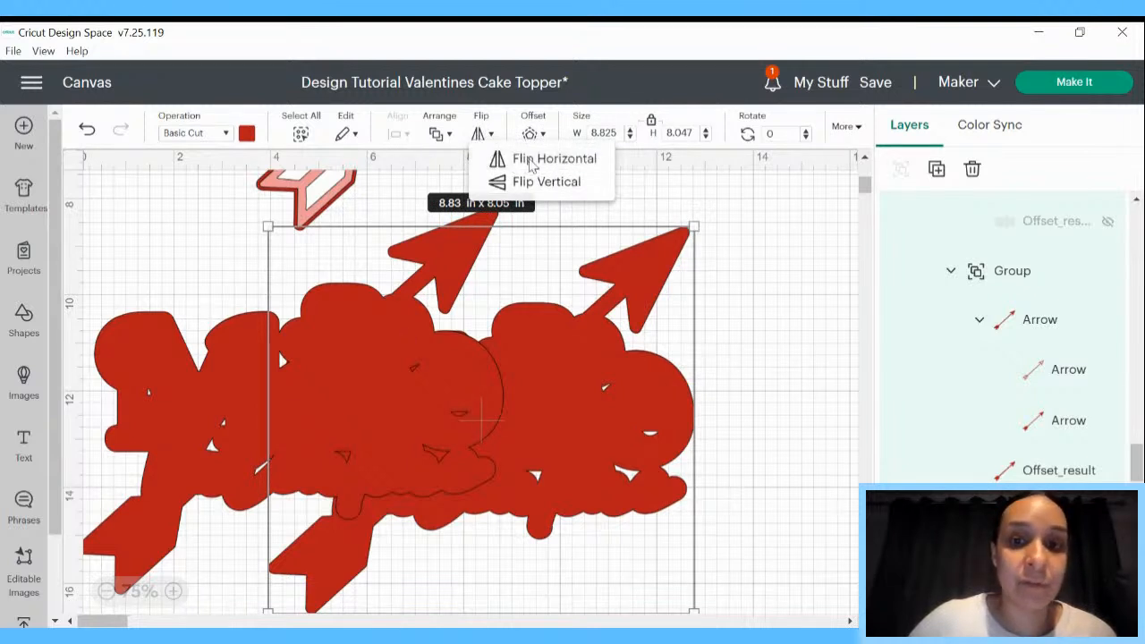
left_click(543, 165)
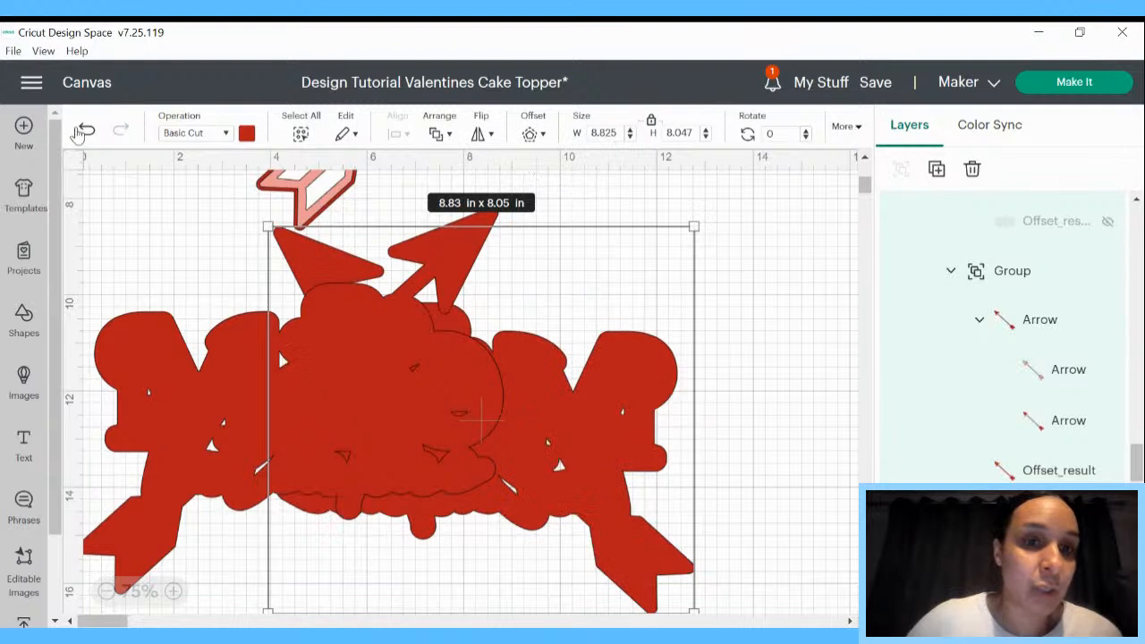
left_click(88, 132)
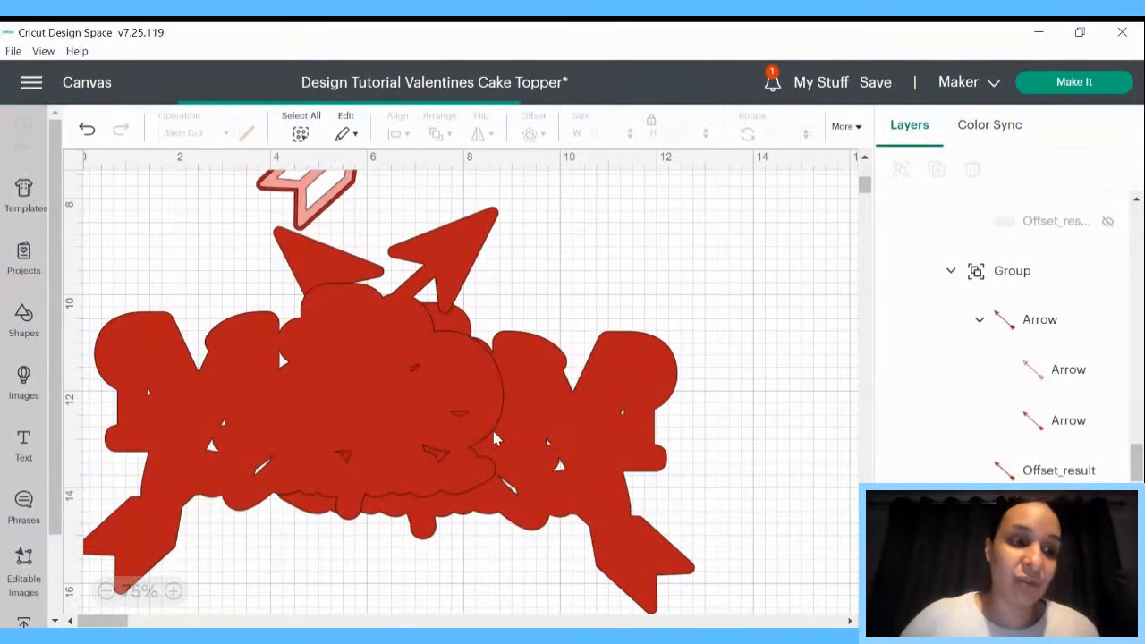
Stack the silhouette copies, align them to a common center, and group them
mouse_move(515, 421)
left_mouse_down()
mouse_move(509, 366)
mouse_move(576, 385)
mouse_move(565, 389)
left_mouse_up()
mouse_move(173, 287)
left_mouse_down()
mouse_move(176, 313)
mouse_move(484, 486)
left_mouse_up()
left_click(394, 133)
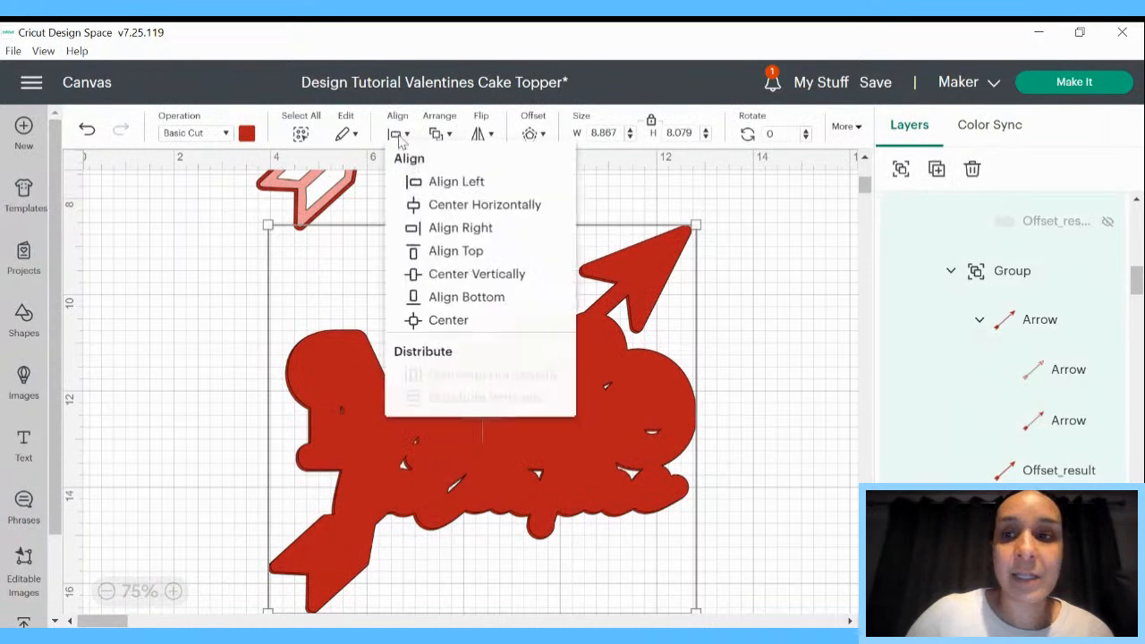
left_click(466, 322)
left_click(899, 169)
Move the grouped silhouettes up onto the original topper so their outlines coincide
left_click_drag(367, 402, 291, 198)
scroll(420, 386, "up", 3)
scroll(394, 438, "up", 2)
left_click_drag(414, 538, 481, 360)
right_click(482, 362)
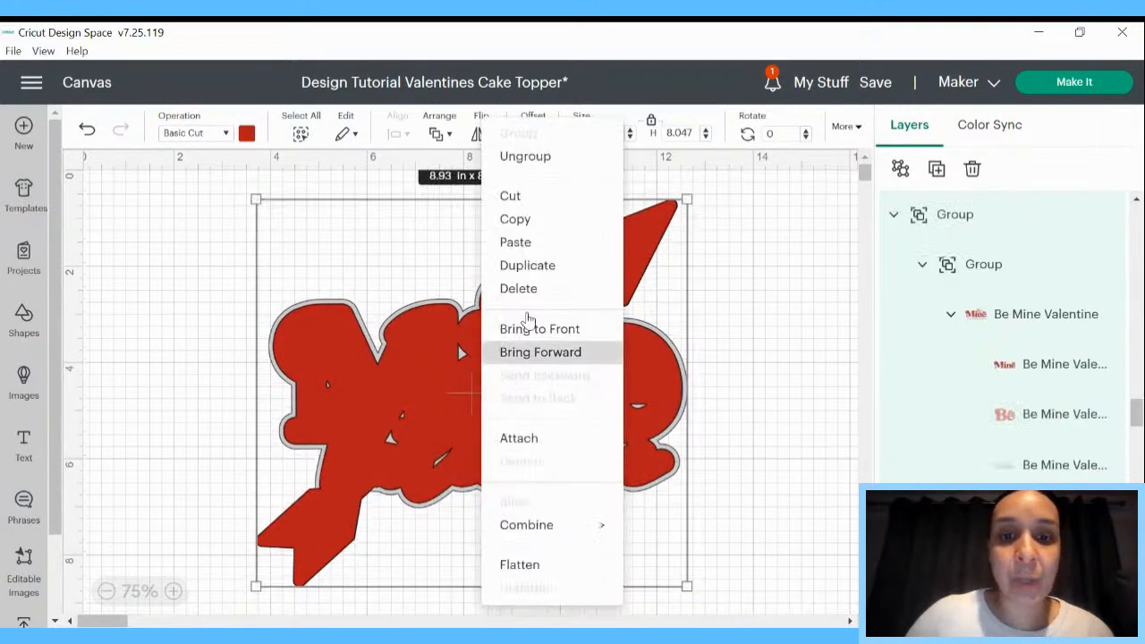
left_click(815, 325)
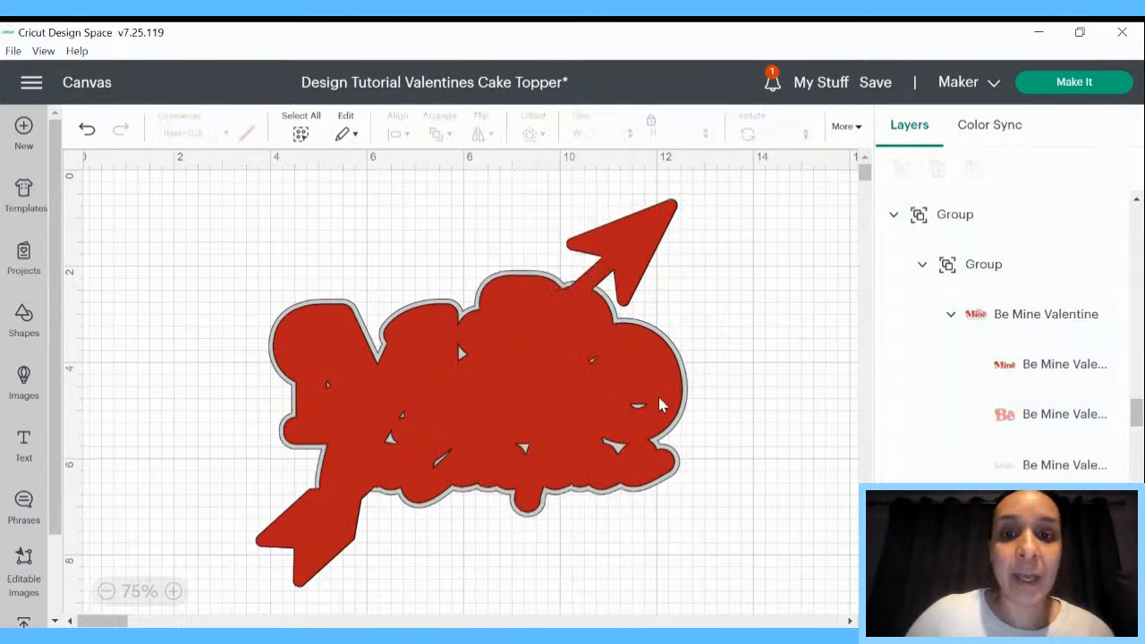
Send the grouped silhouettes to the back, behind the original topper design
left_click(660, 404)
left_click(649, 402)
left_click_drag(650, 402, 652, 402)
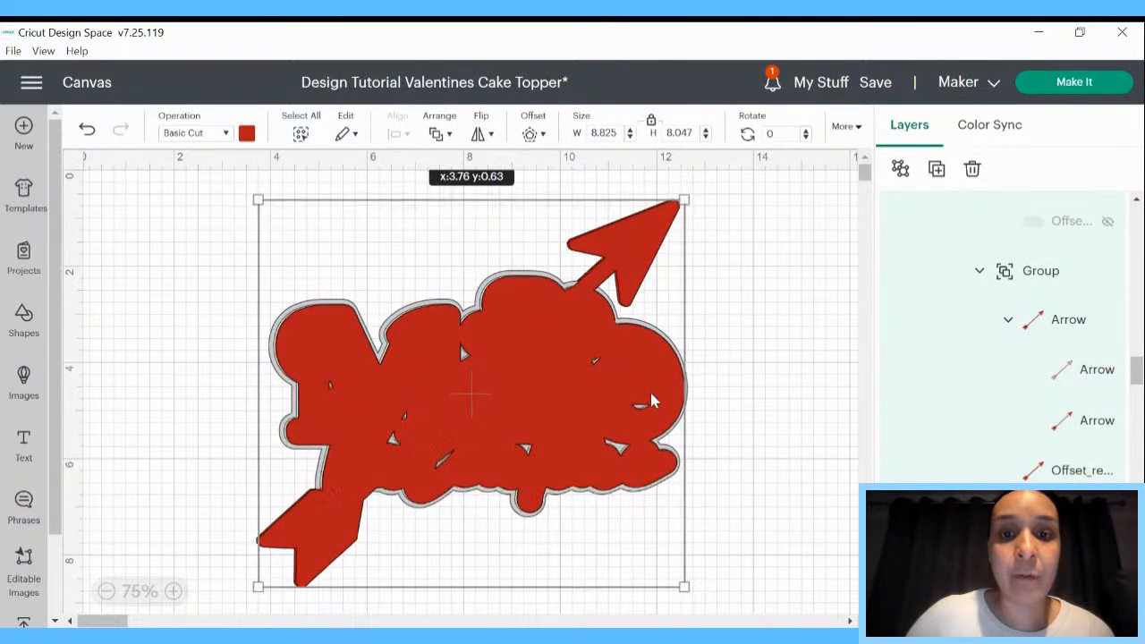
right_click(652, 403)
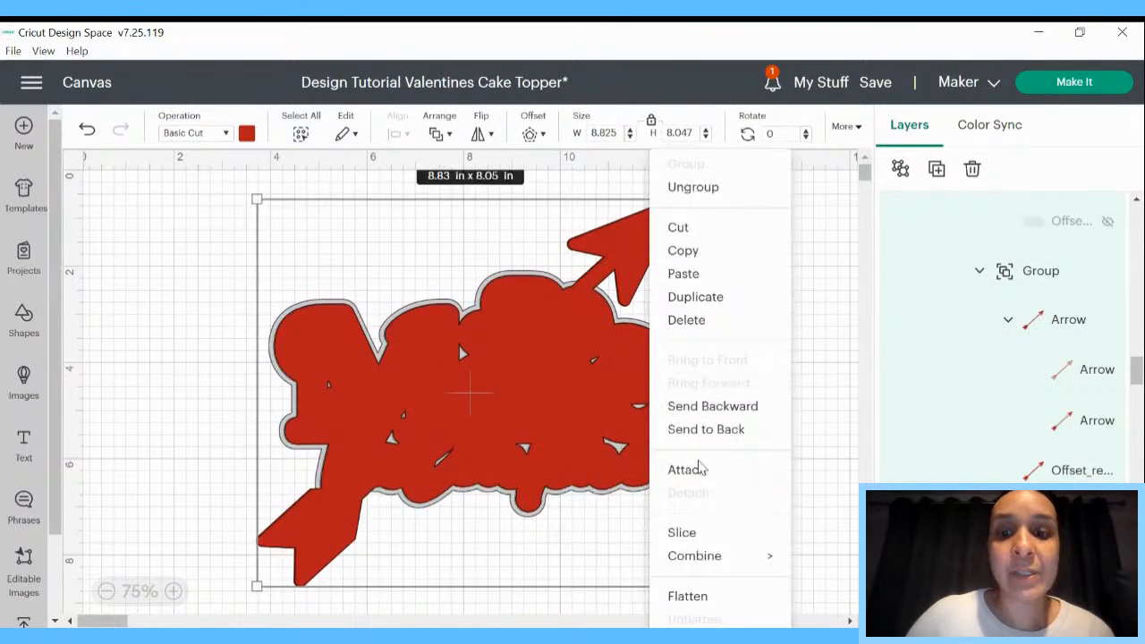
left_click(694, 435)
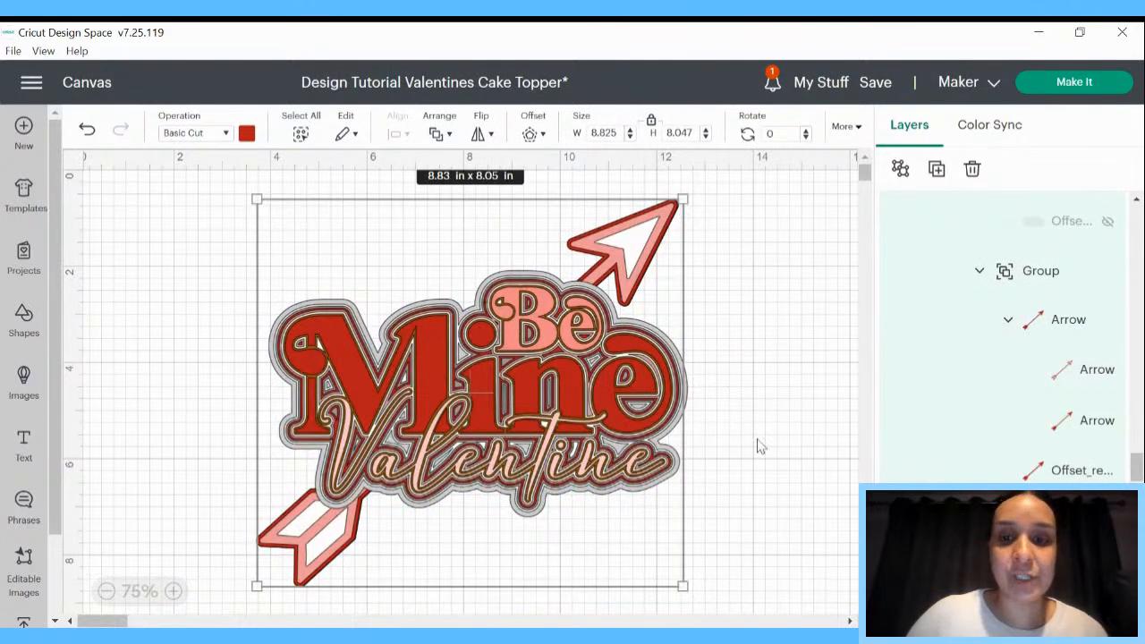
left_click(739, 438)
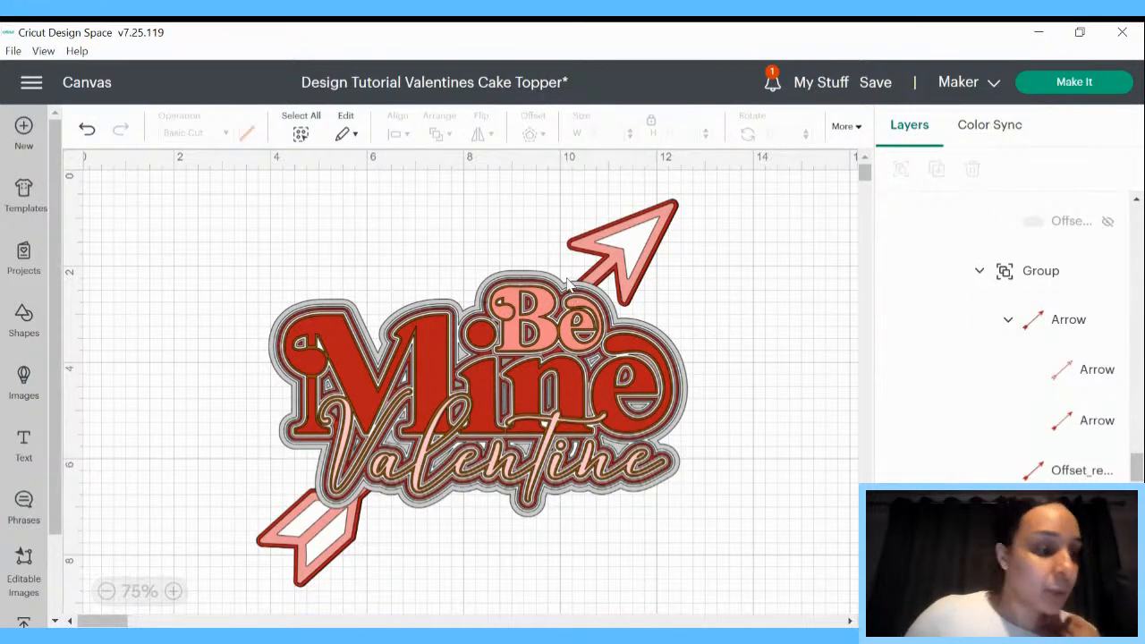
Search the image library for #MFCB52 and add the Heart Doily image to the canvas
left_click(19, 394)
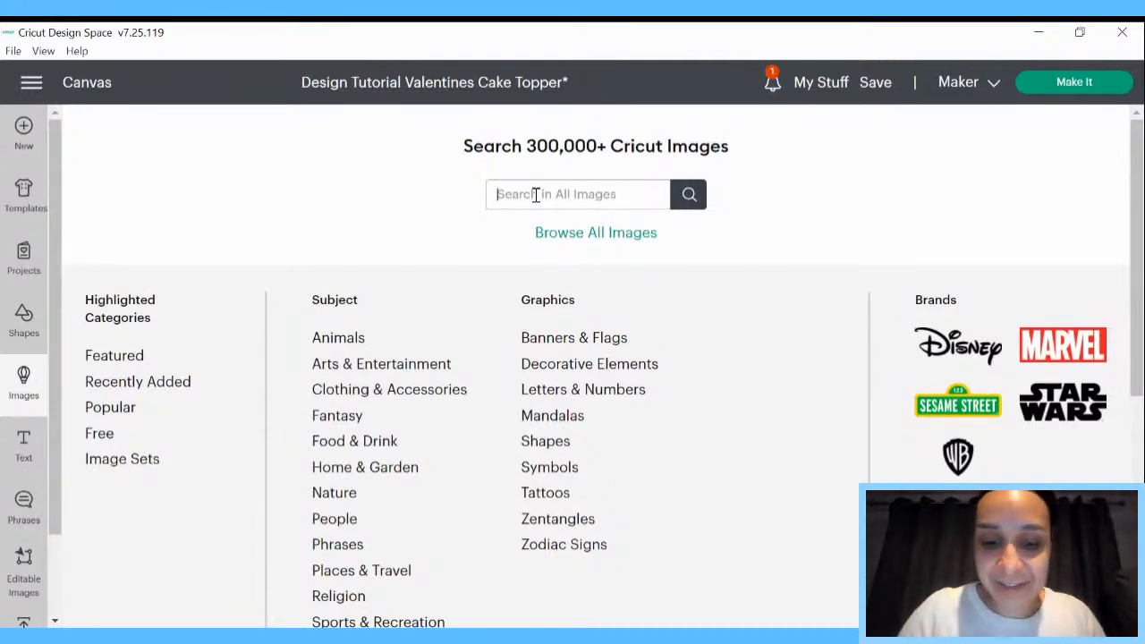
type("#MFCE52")
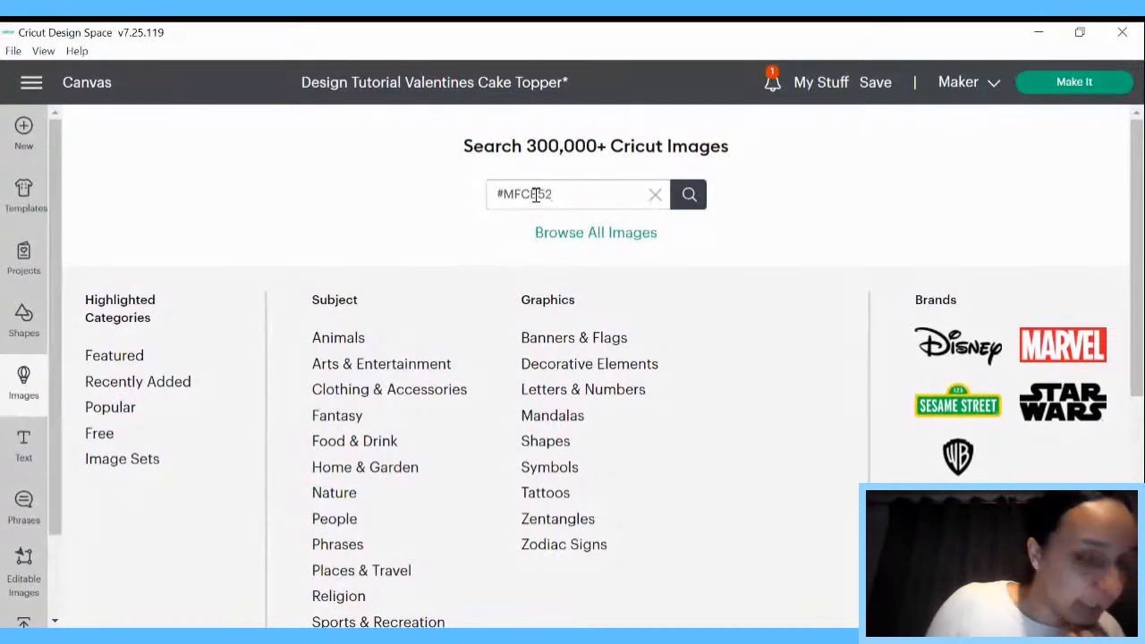
key("Return")
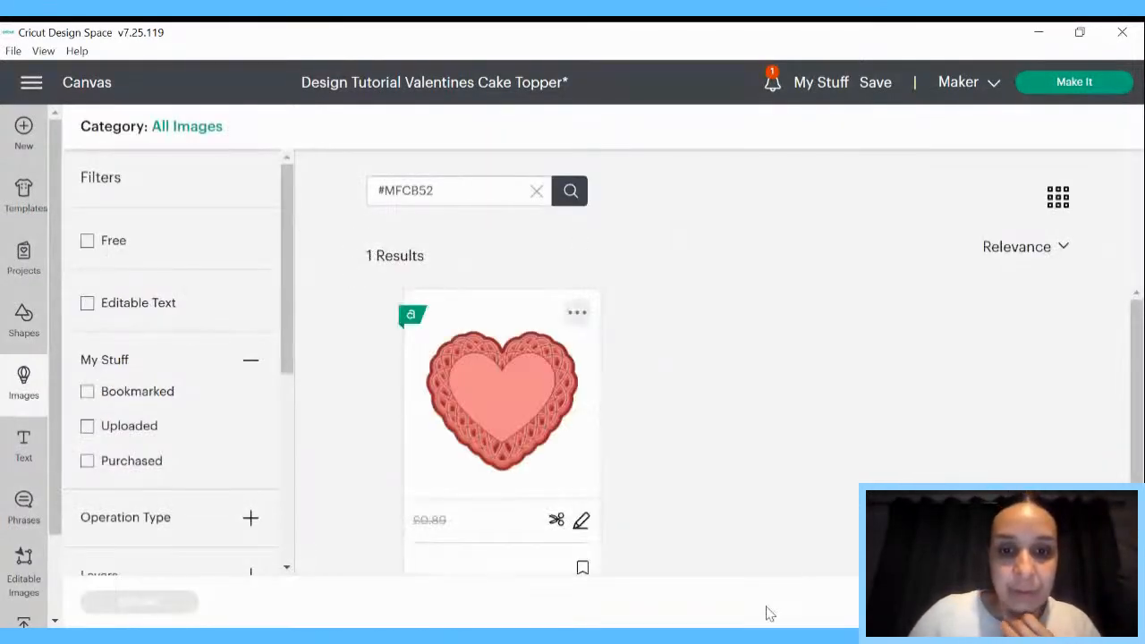
left_click(497, 433)
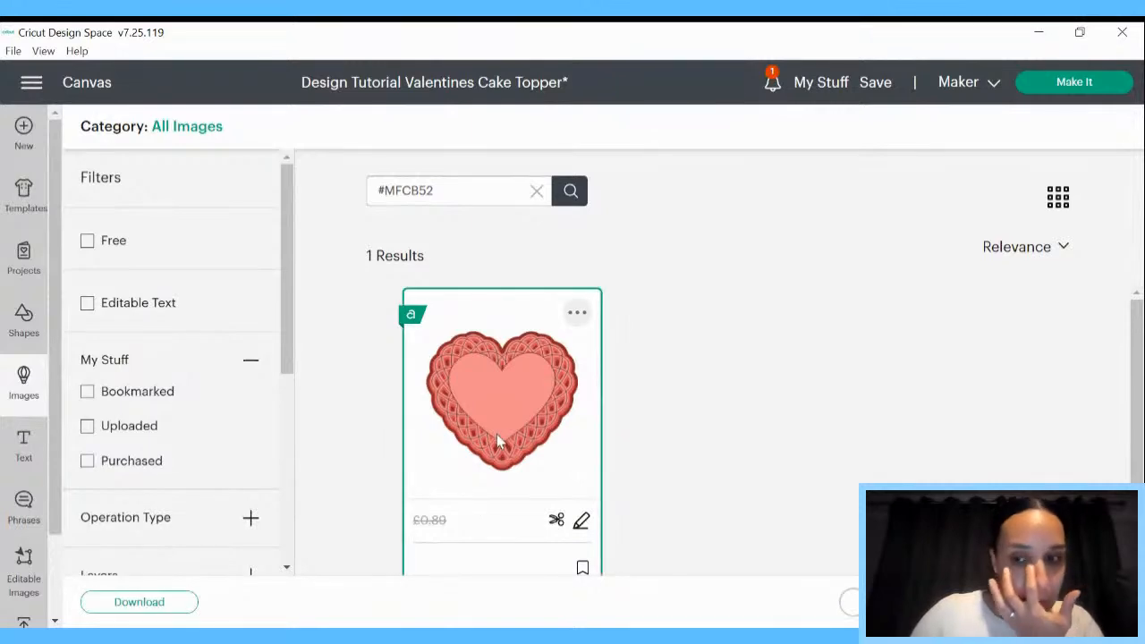
left_click(1046, 602)
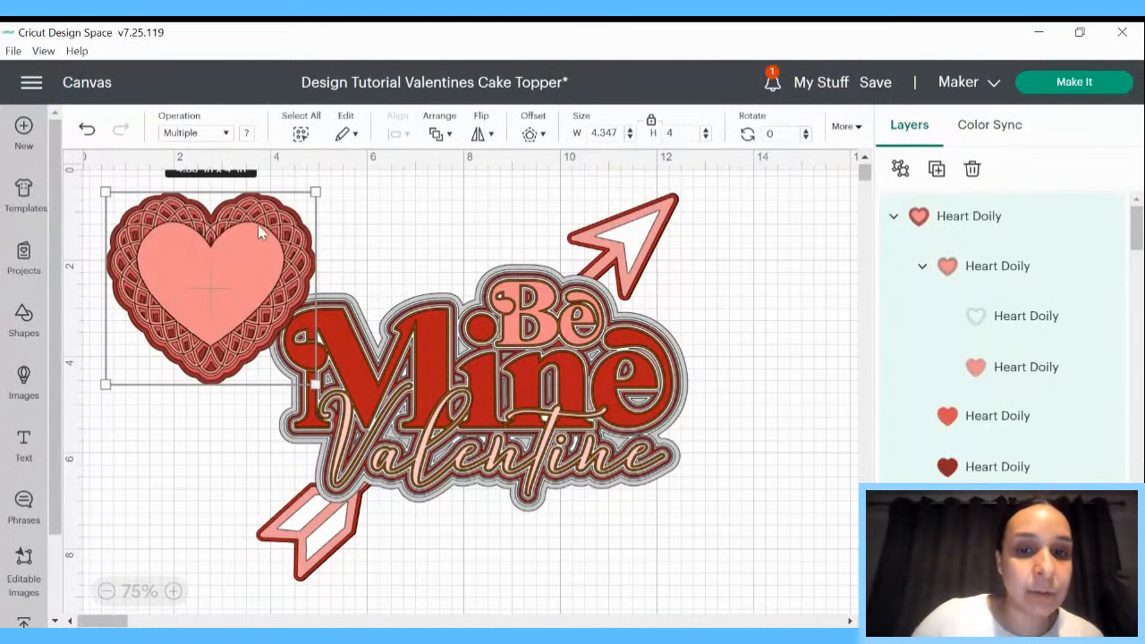
Place the Heart Doily over the topper's upper-left area and enlarge it to about 12.08 × 11.12 in
left_click_drag(219, 254, 791, 546)
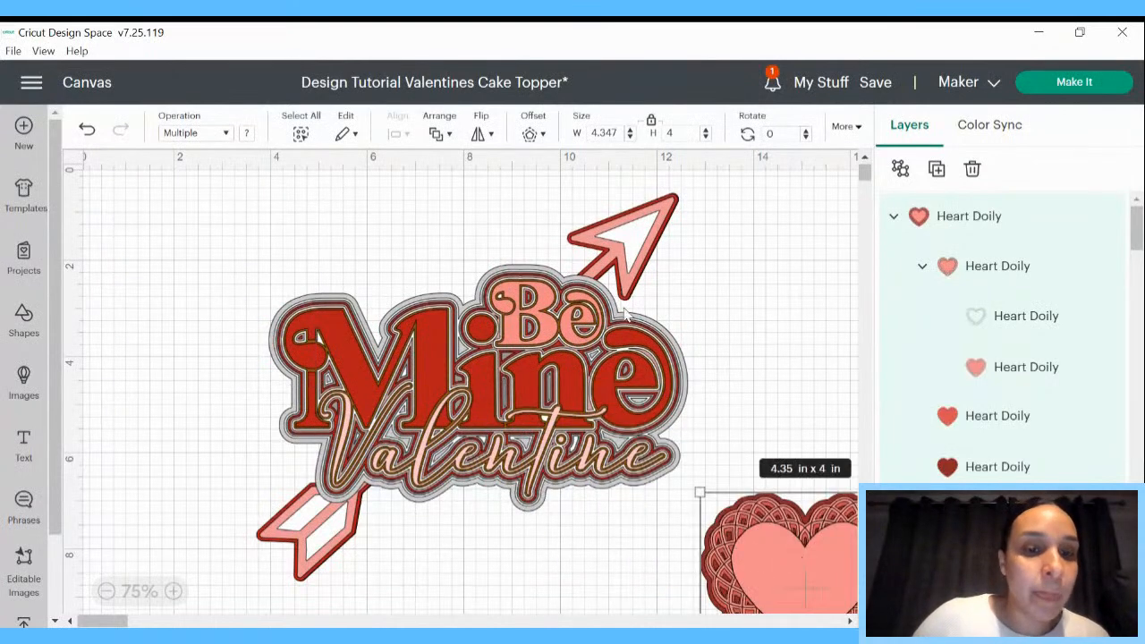
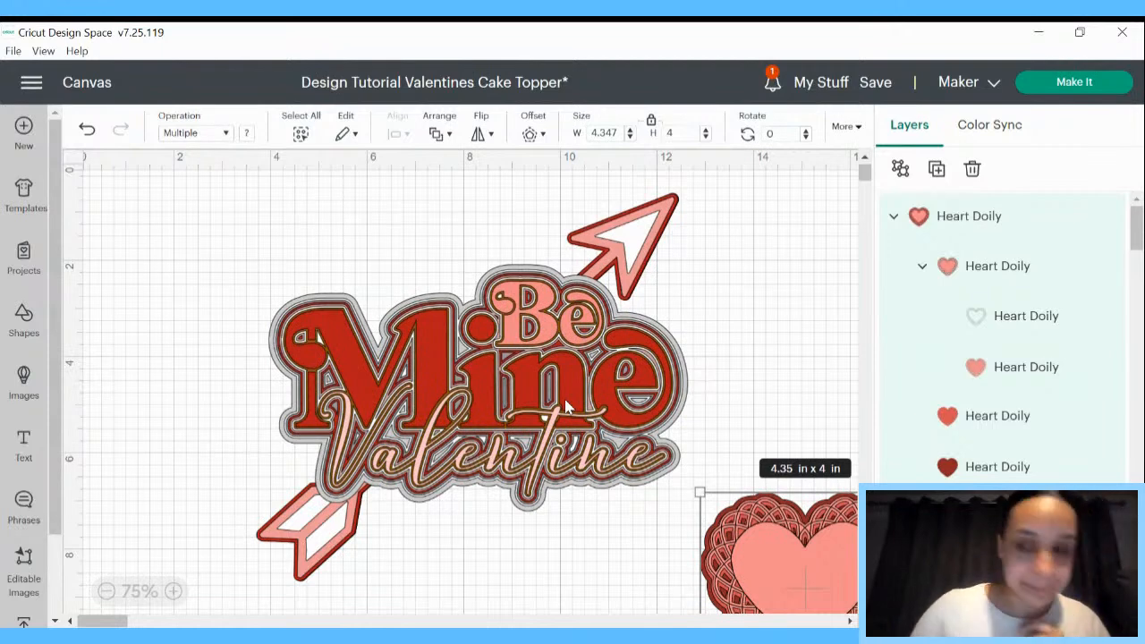
left_click_drag(818, 555, 225, 245)
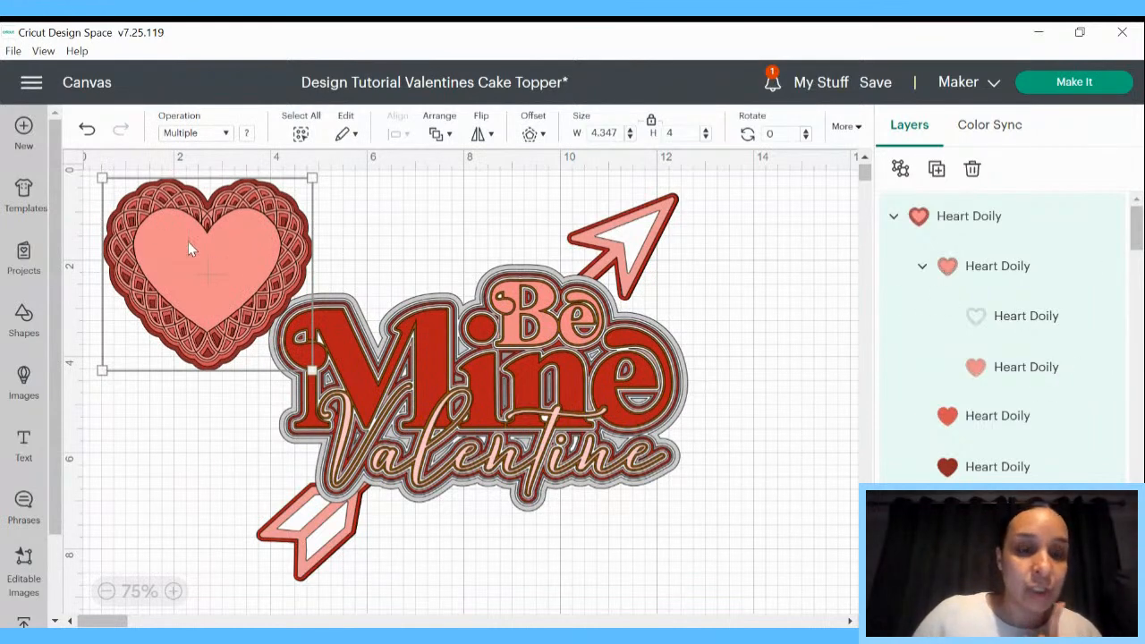
left_click_drag(311, 369, 680, 617)
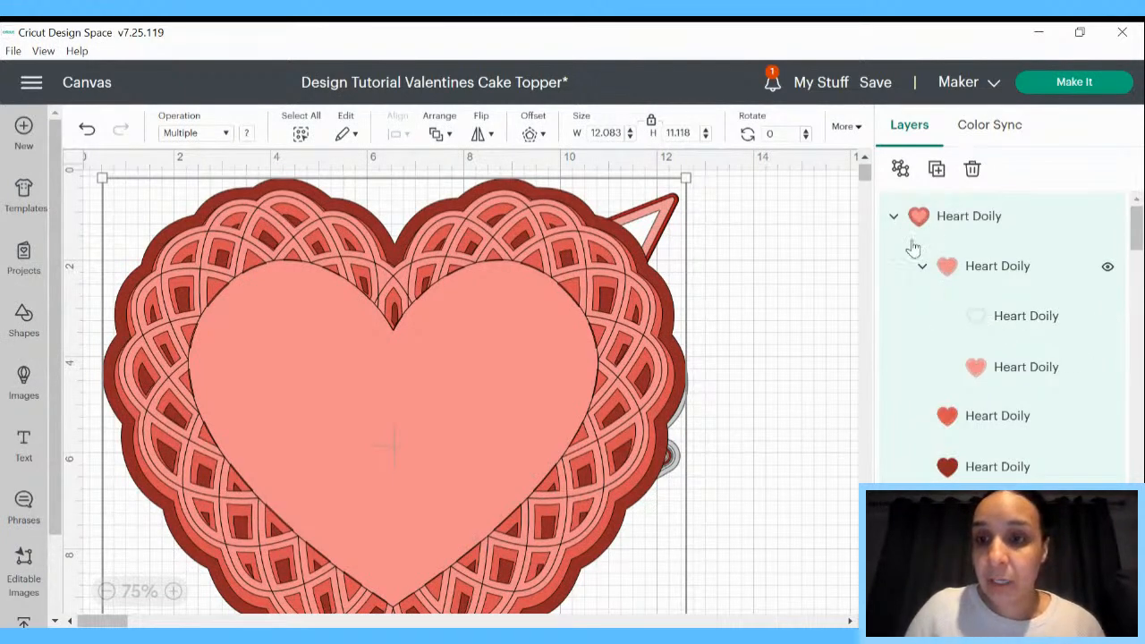
Hide and show the Heart Doily's first sublayer to check what it contributes
left_click(1107, 317)
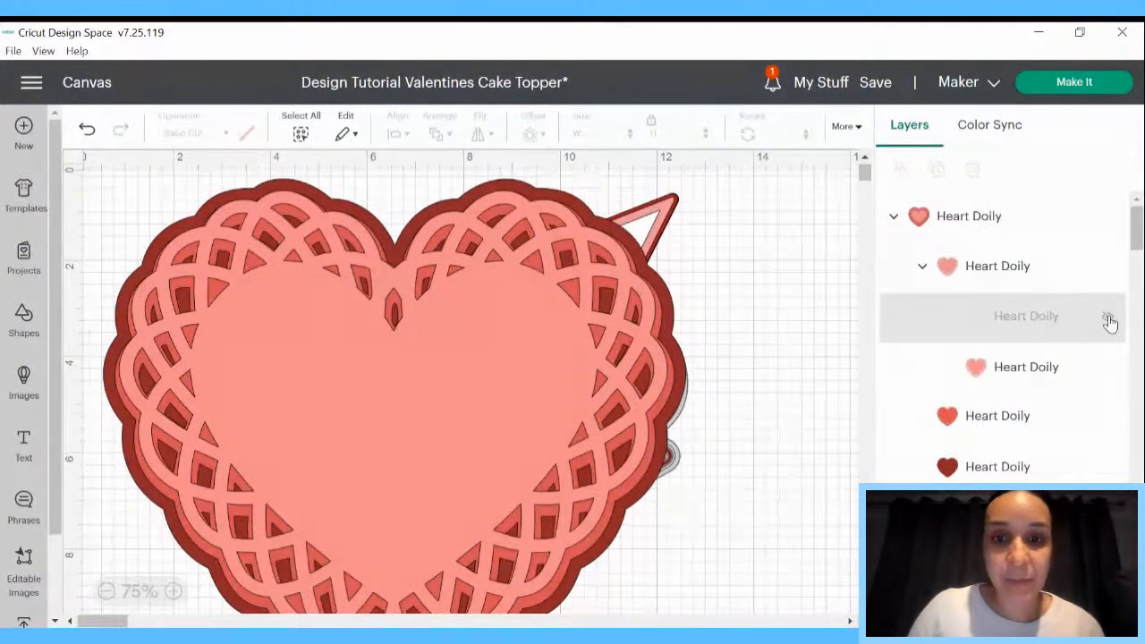
left_click(1109, 318)
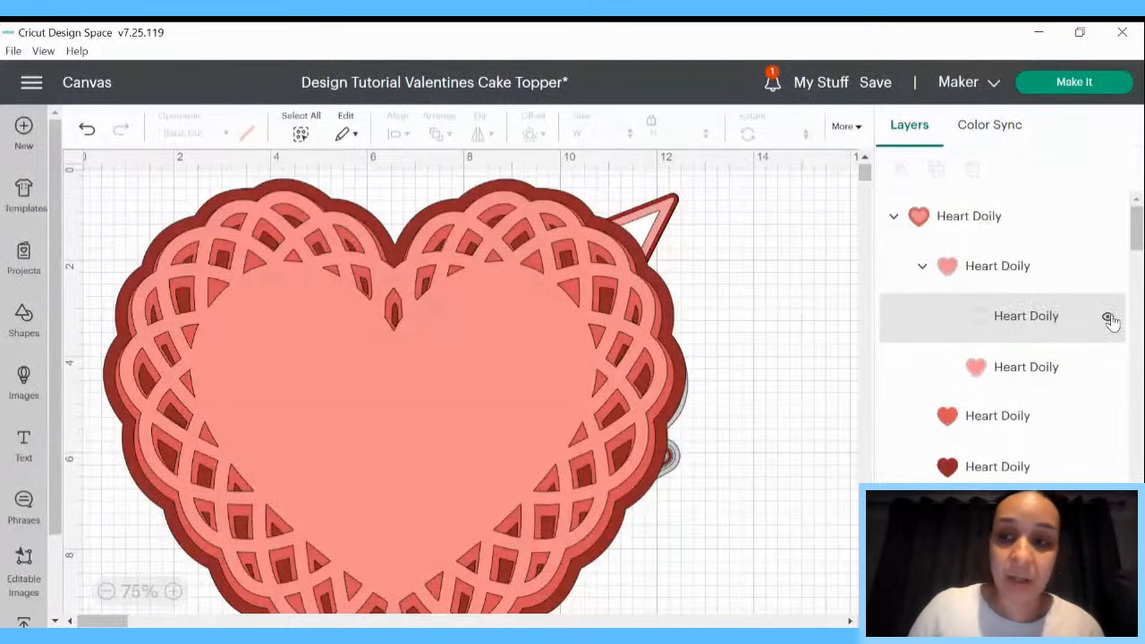
Compare the Heart Doily with and without its first sublayer and leave that sublayer hidden
left_click(1109, 318)
left_click(1109, 318)
left_click(1109, 319)
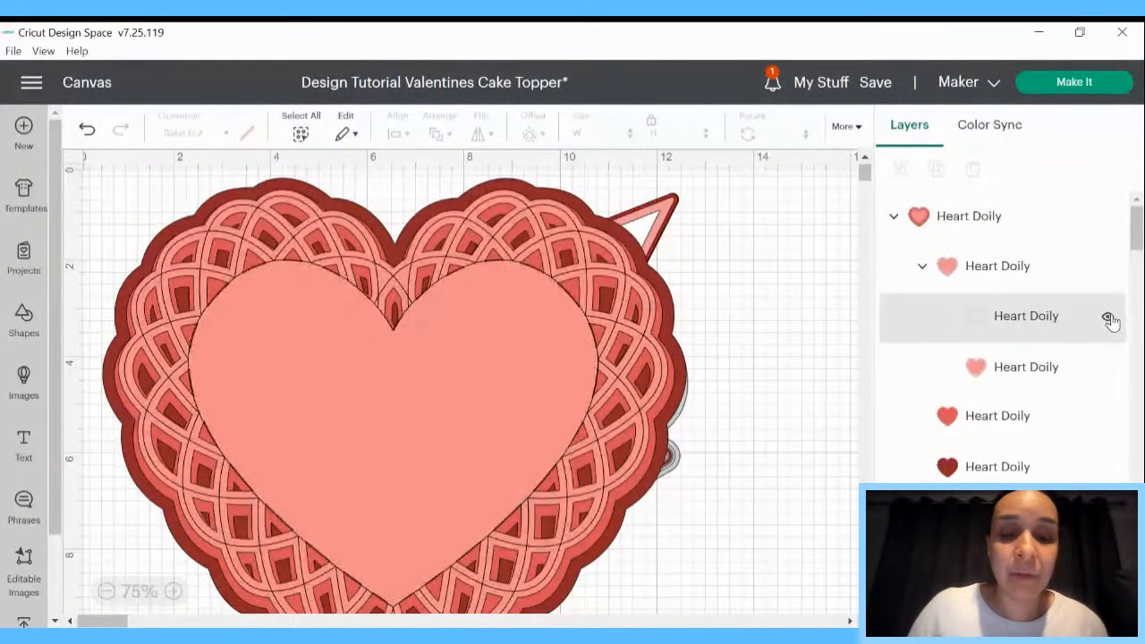
left_click(1109, 318)
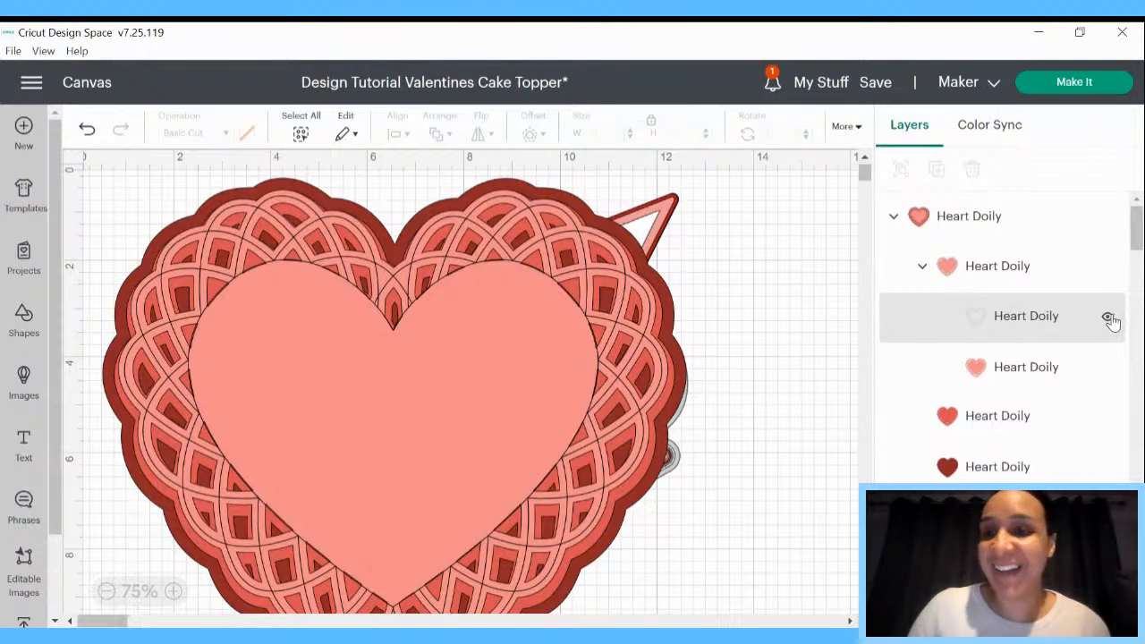
left_click(1109, 319)
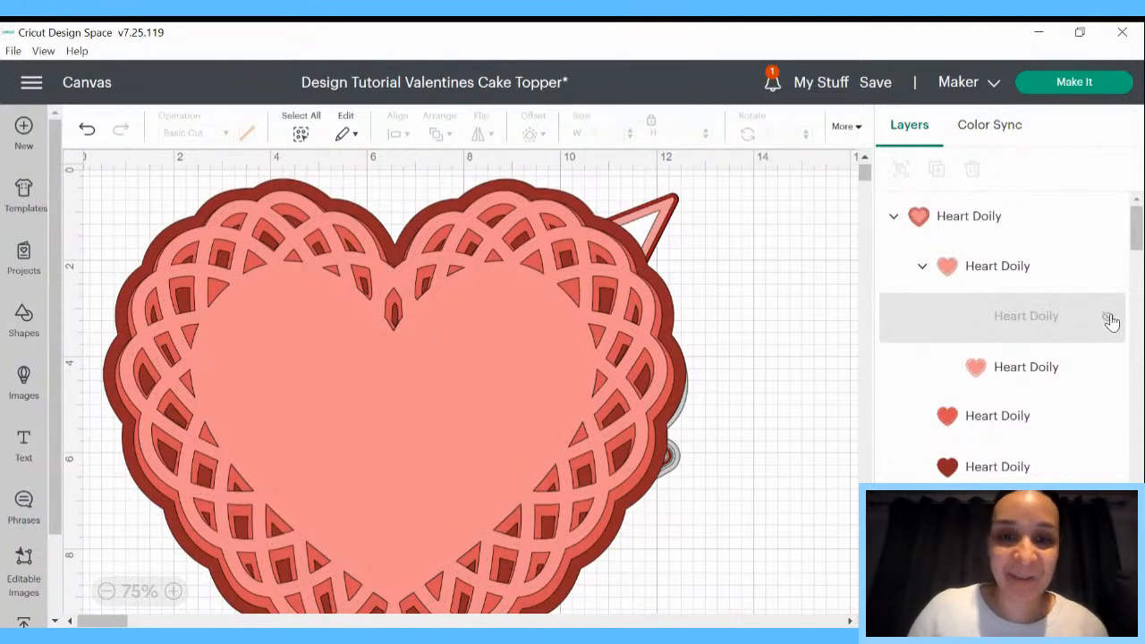
Shrink the whole Heart Doily to about 2.65 × 2.44 in and place it at the upper-left corner of the word Mine
left_click(522, 356)
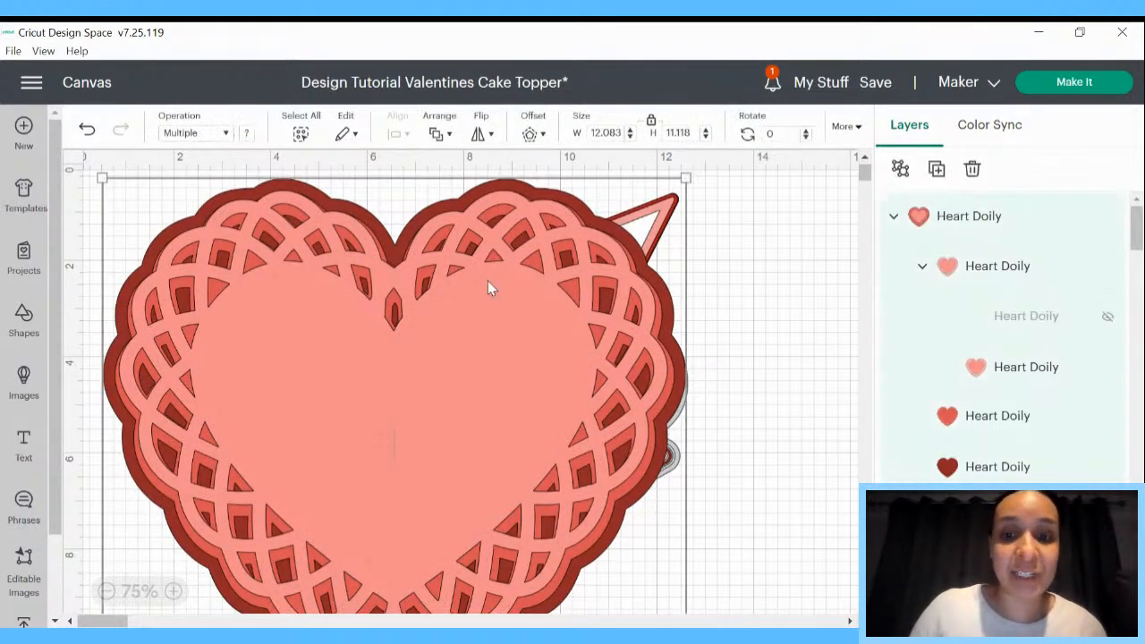
scroll(654, 544, "down", 6)
left_click_drag(684, 445, 474, 256)
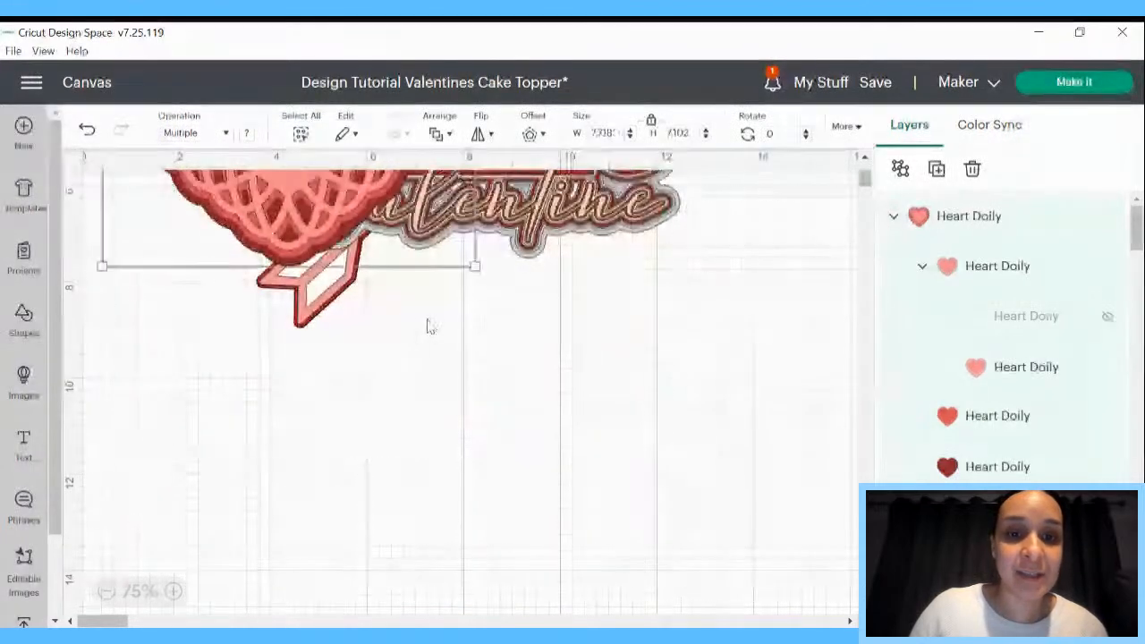
scroll(473, 523, "up", 6)
left_click_drag(473, 522, 233, 299)
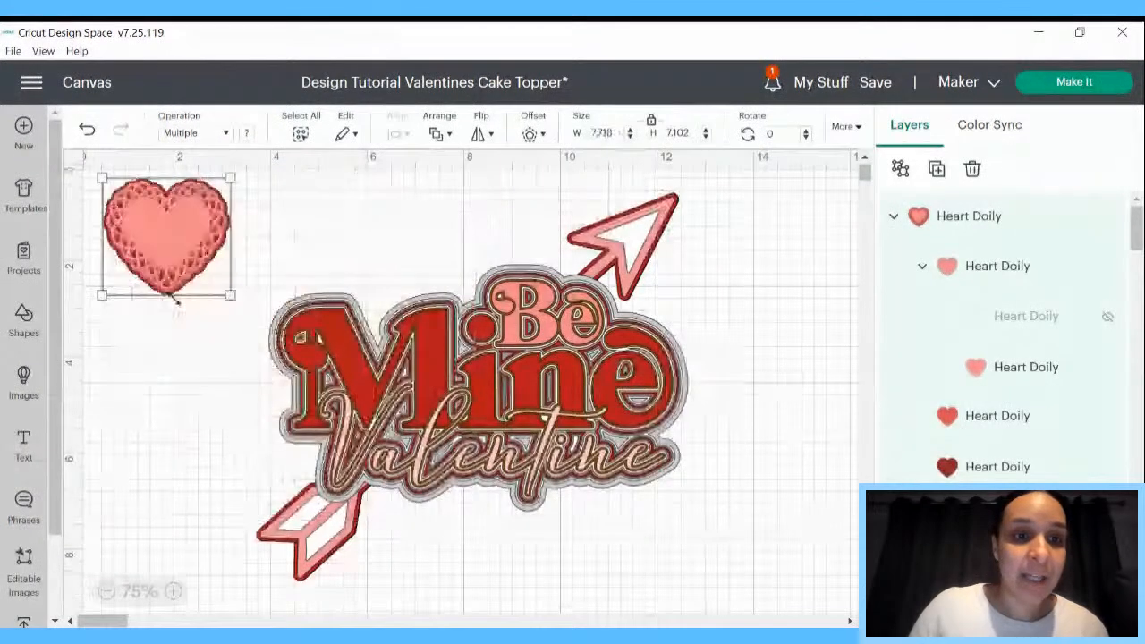
left_click_drag(156, 214, 258, 282)
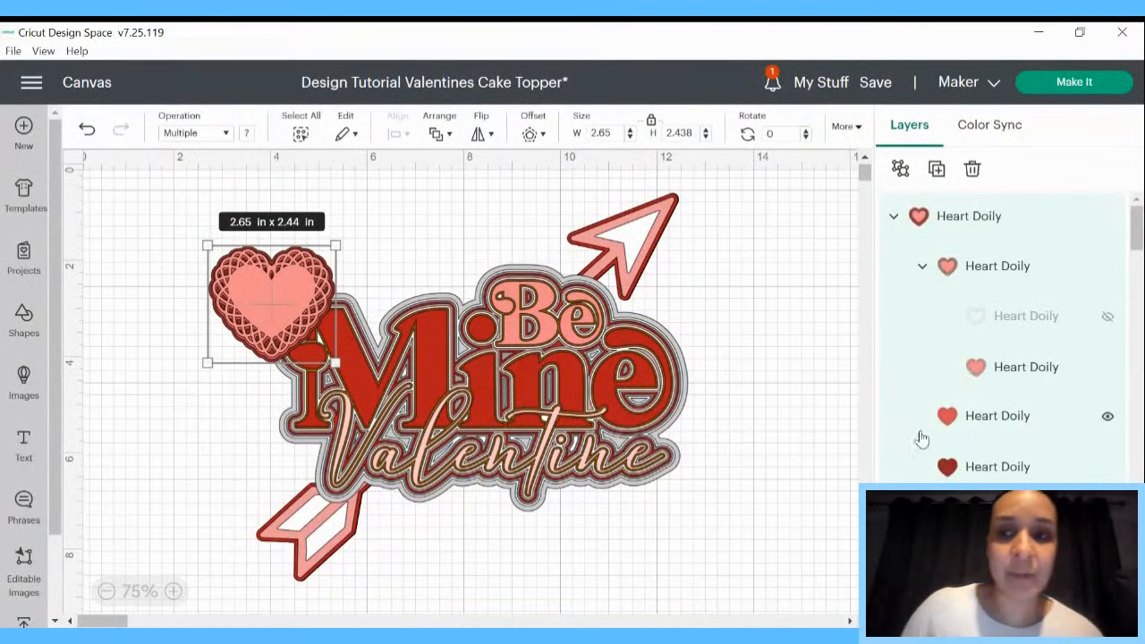
left_click(980, 268)
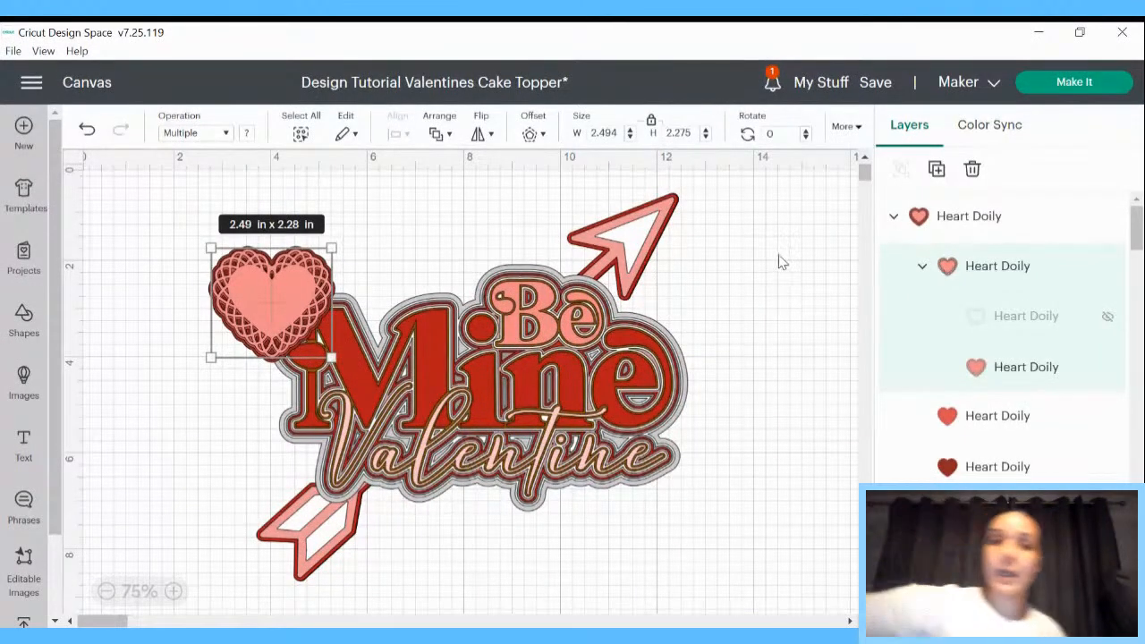
left_click(797, 276)
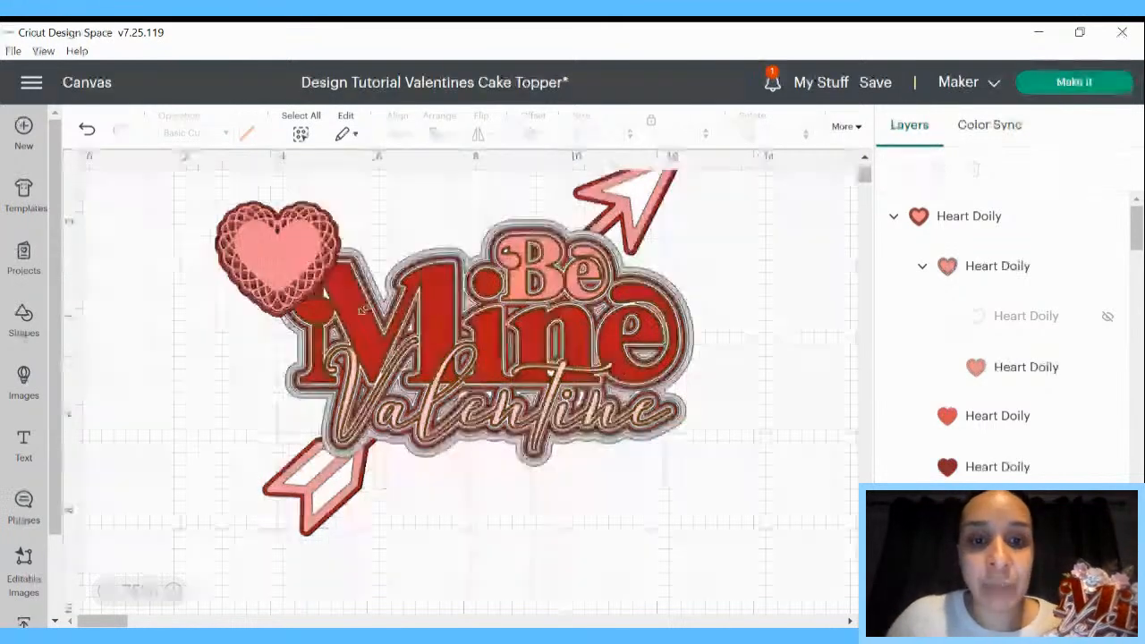
scroll(734, 470, "down", 15)
scroll(358, 205, "up", 5)
scroll(309, 322, "up", 10)
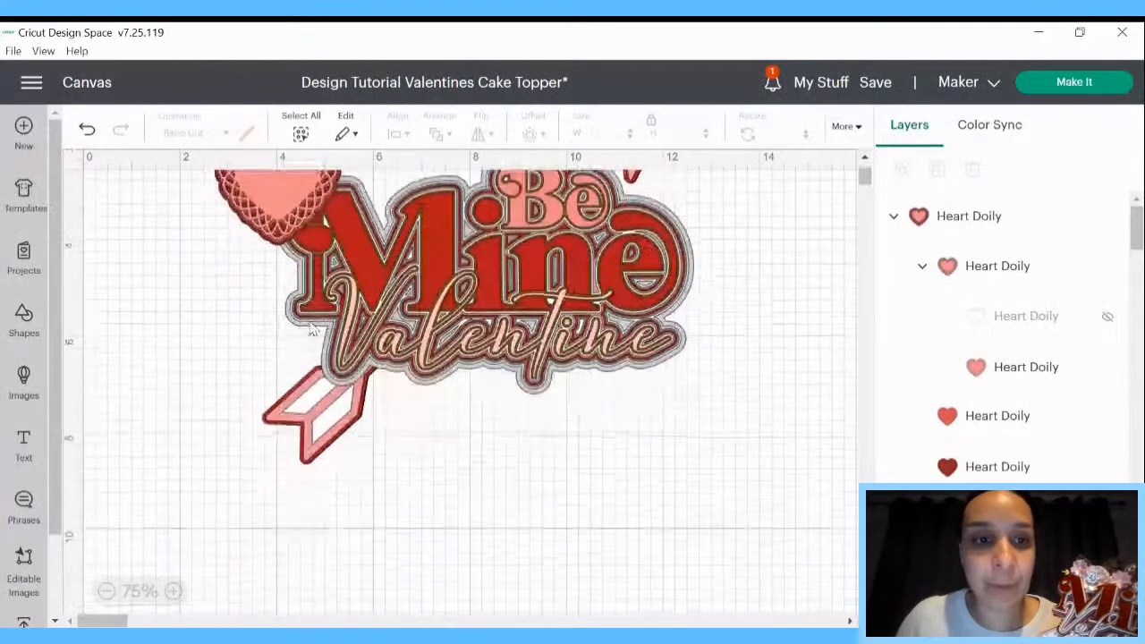
Set the Heart Doily's width to 2.081 in with proportions kept, and place it over the upper middle of the M in Mine
left_click(281, 262)
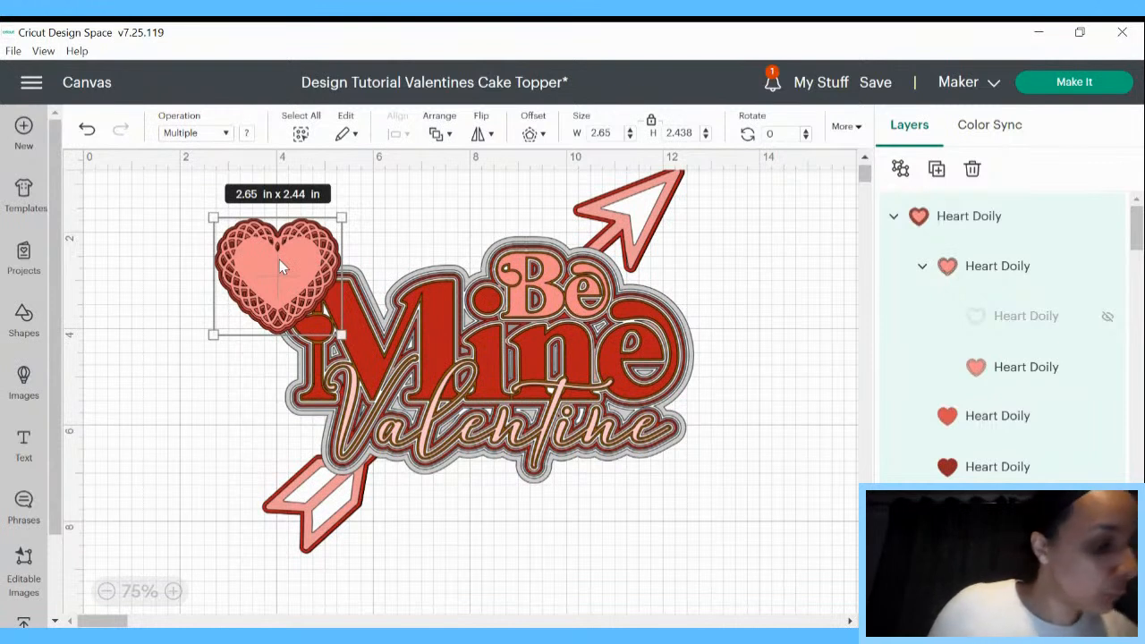
left_click(624, 134)
key("BackSpace")
key("BackSpace")
type("081")
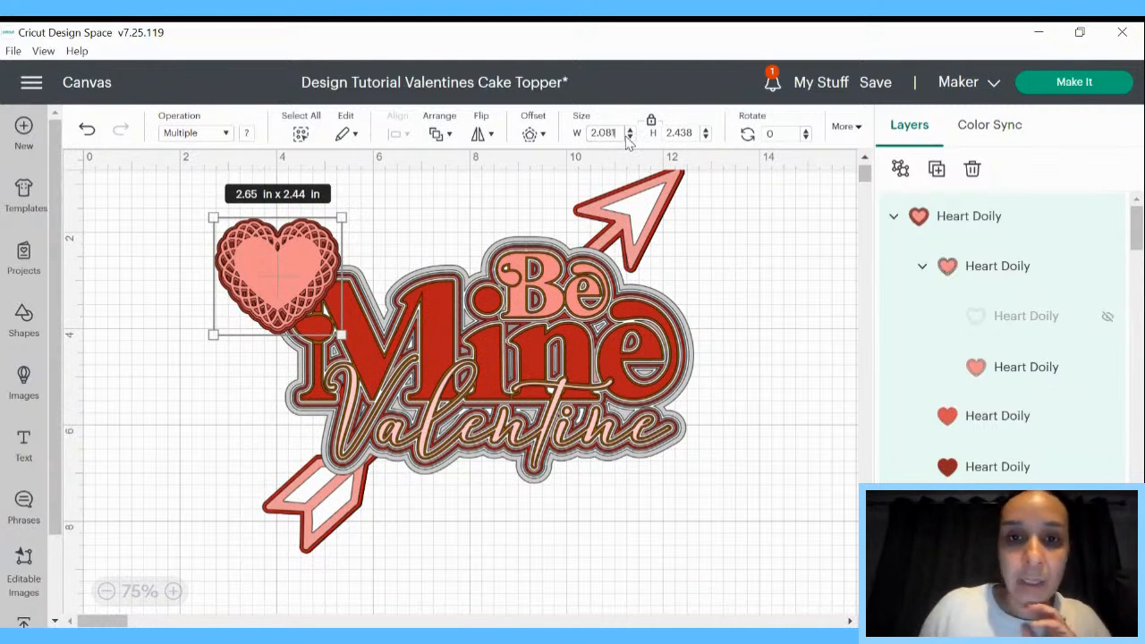
key("Return")
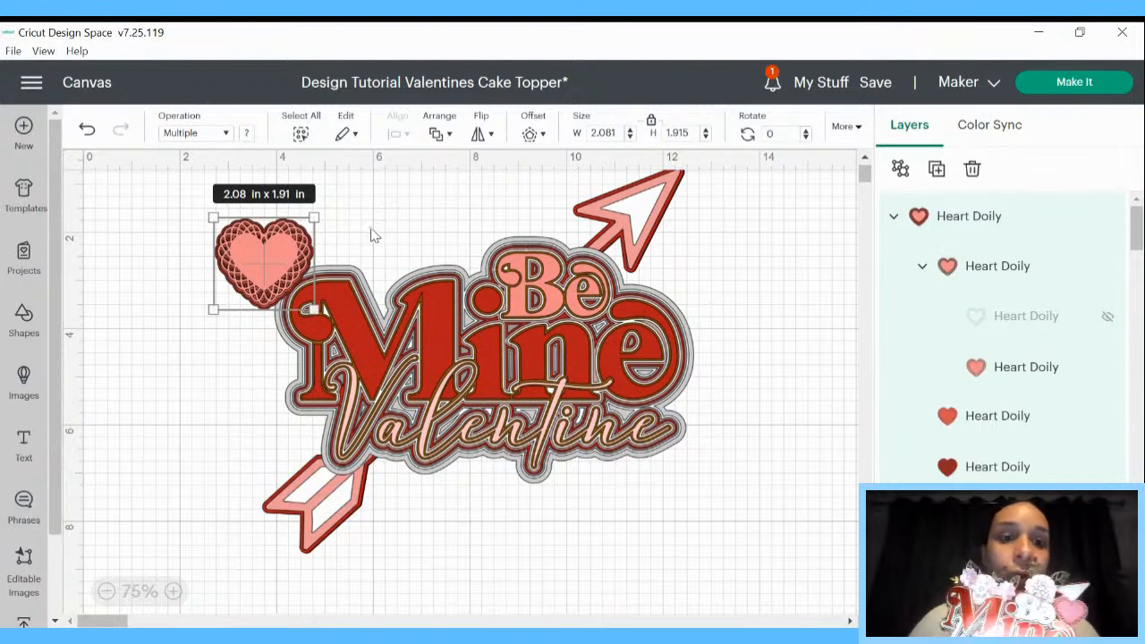
left_click_drag(284, 235, 397, 237)
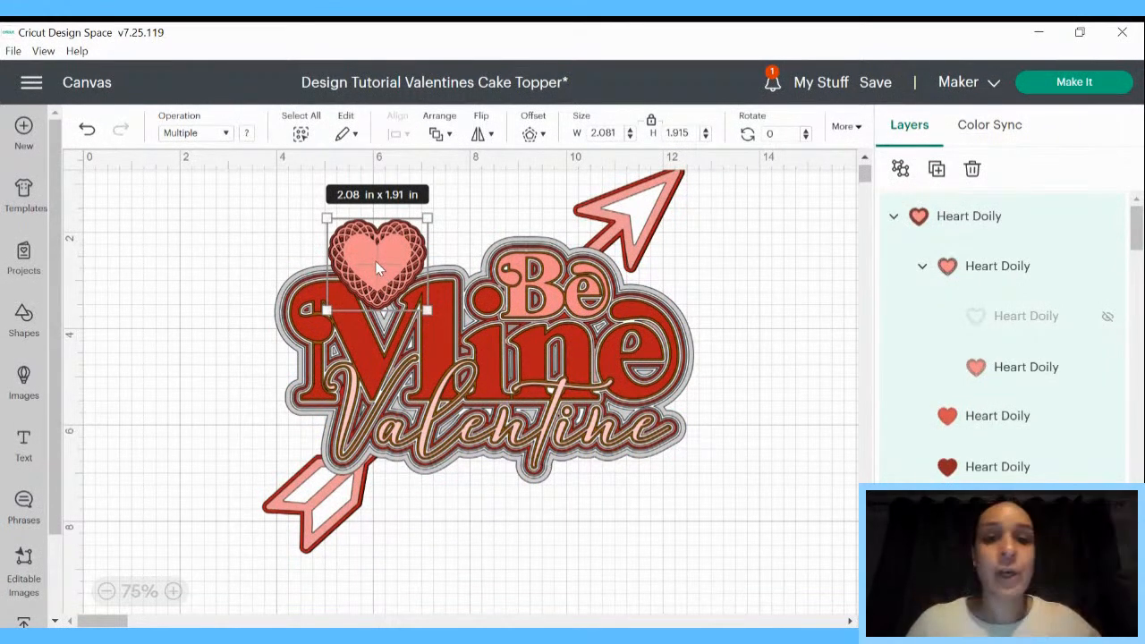
Duplicate the doily heart above the M of Mine and place the copy just below the end of Valentine
right_click(373, 261)
left_click(420, 168)
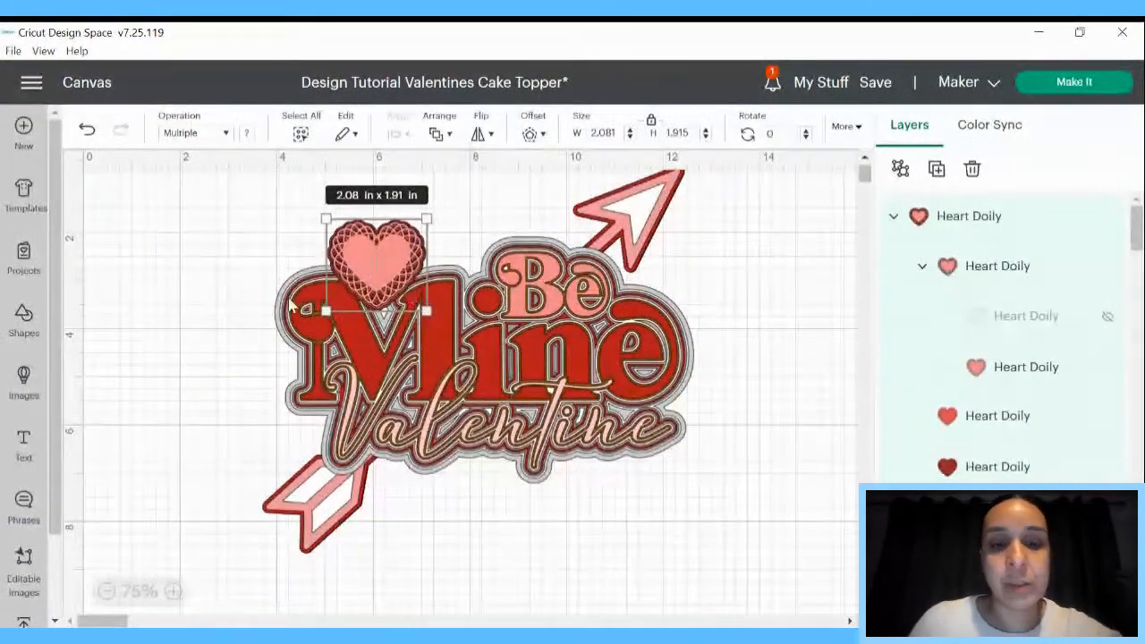
right_click(388, 262)
left_click(450, 166)
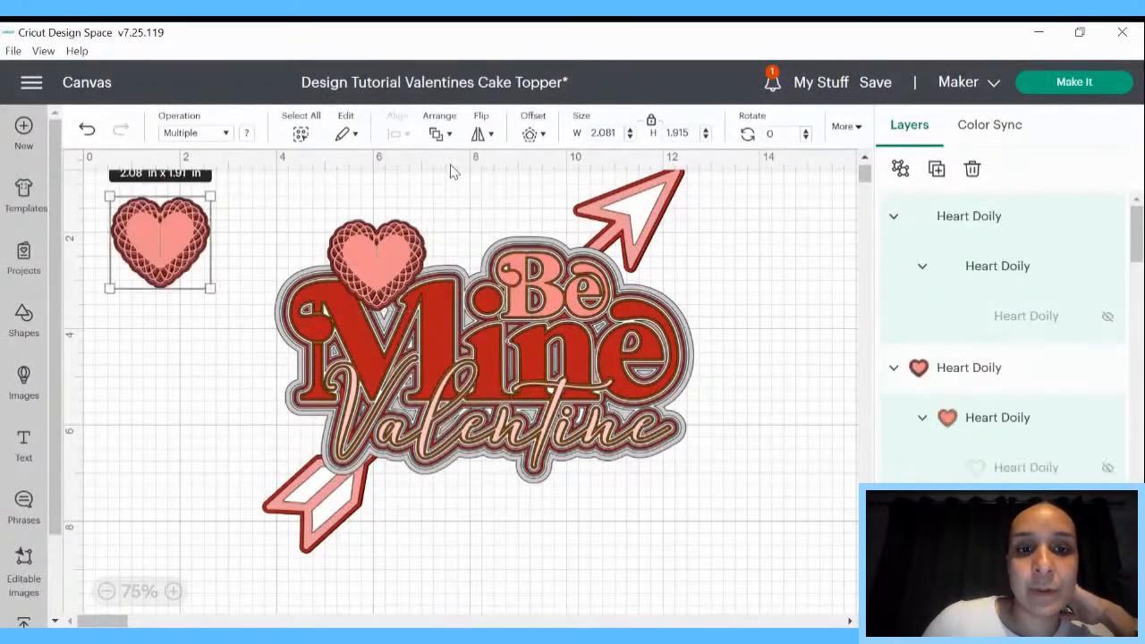
left_click_drag(148, 264, 575, 481)
left_click(371, 295)
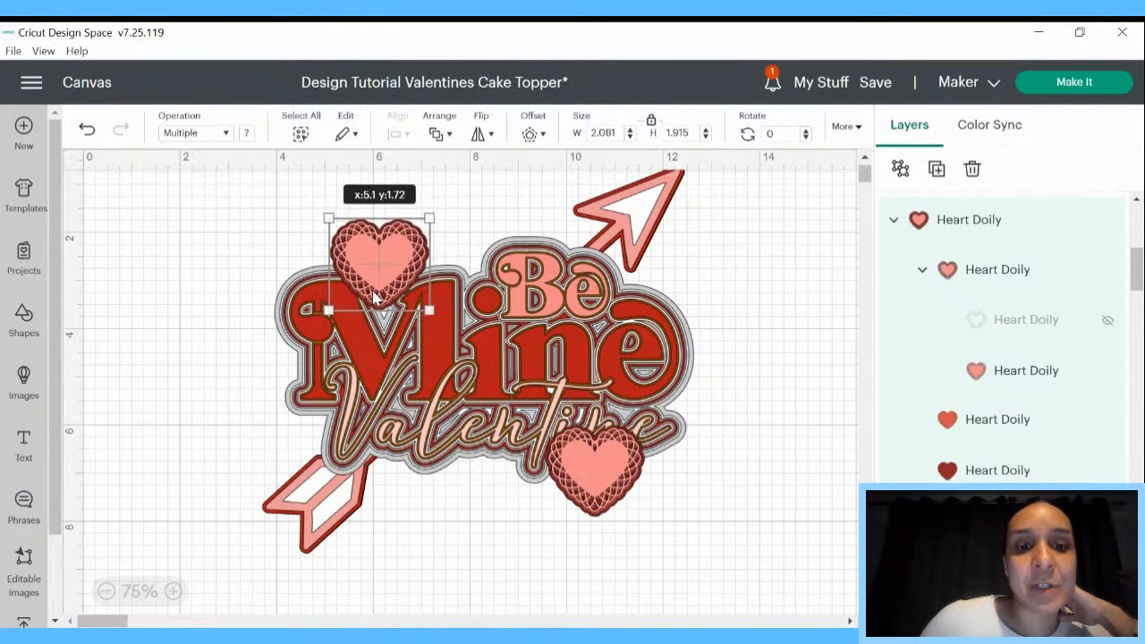
left_click_drag(598, 459, 601, 472)
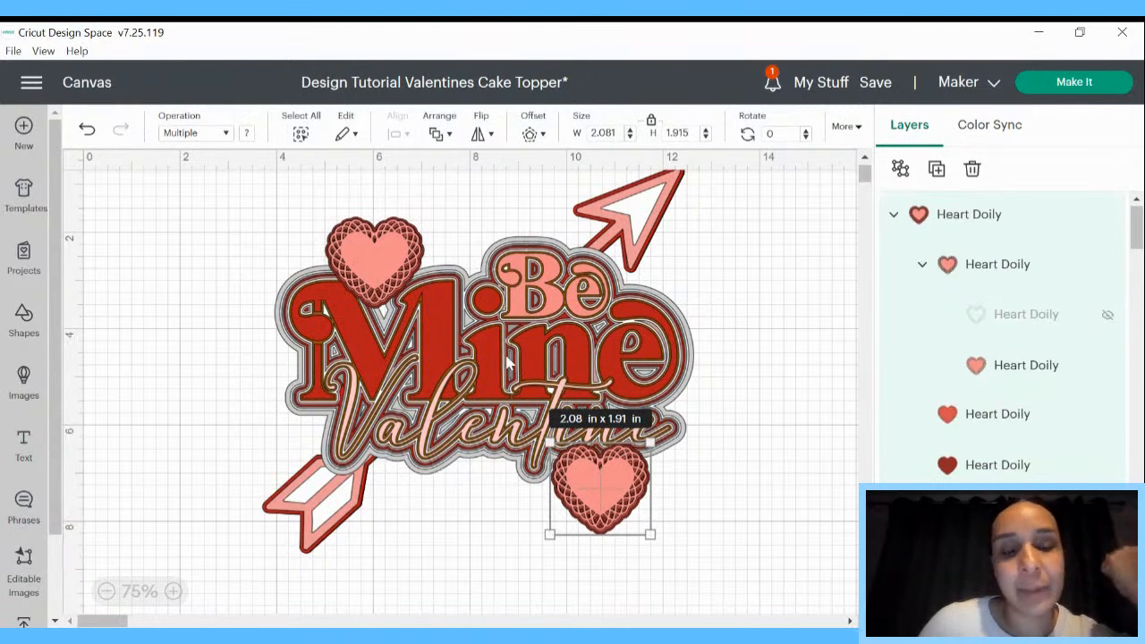
scroll(719, 339, "up", 1)
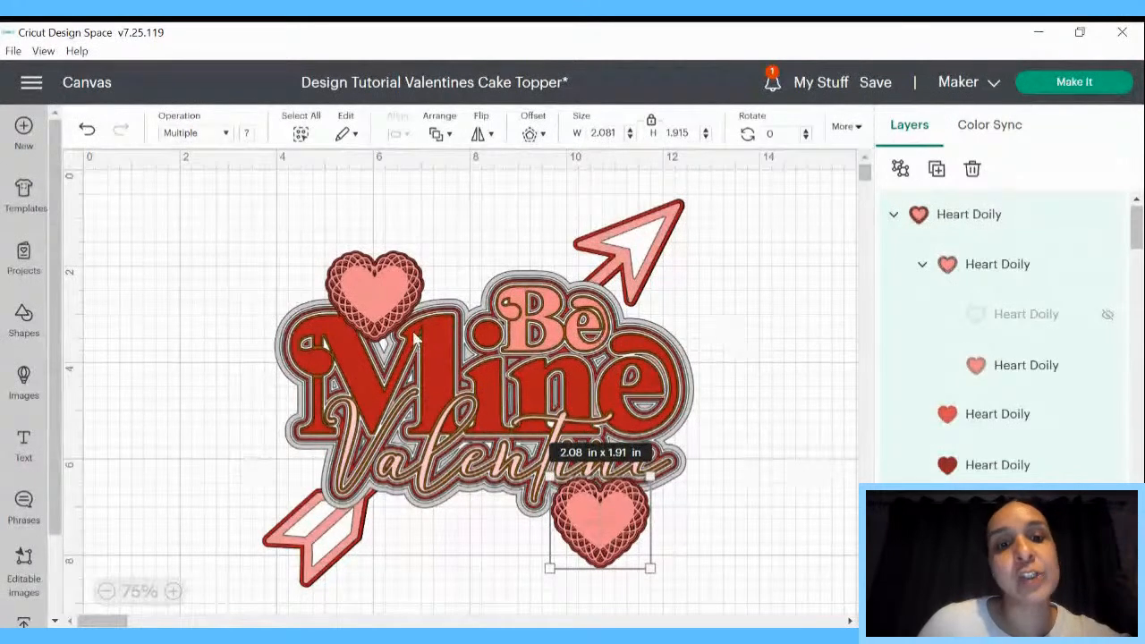
Try the upper doily heart beside Be, return it above the M of Mine, and nudge the lower heart slightly left
left_click(380, 324)
left_click_drag(378, 317, 383, 324)
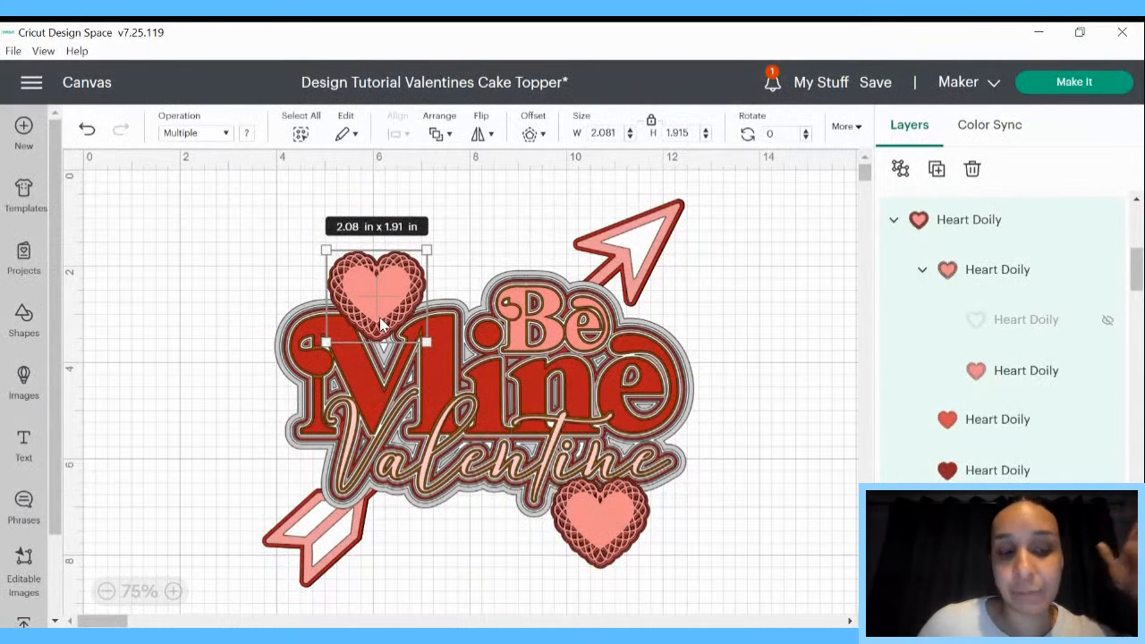
left_click_drag(396, 326, 503, 320)
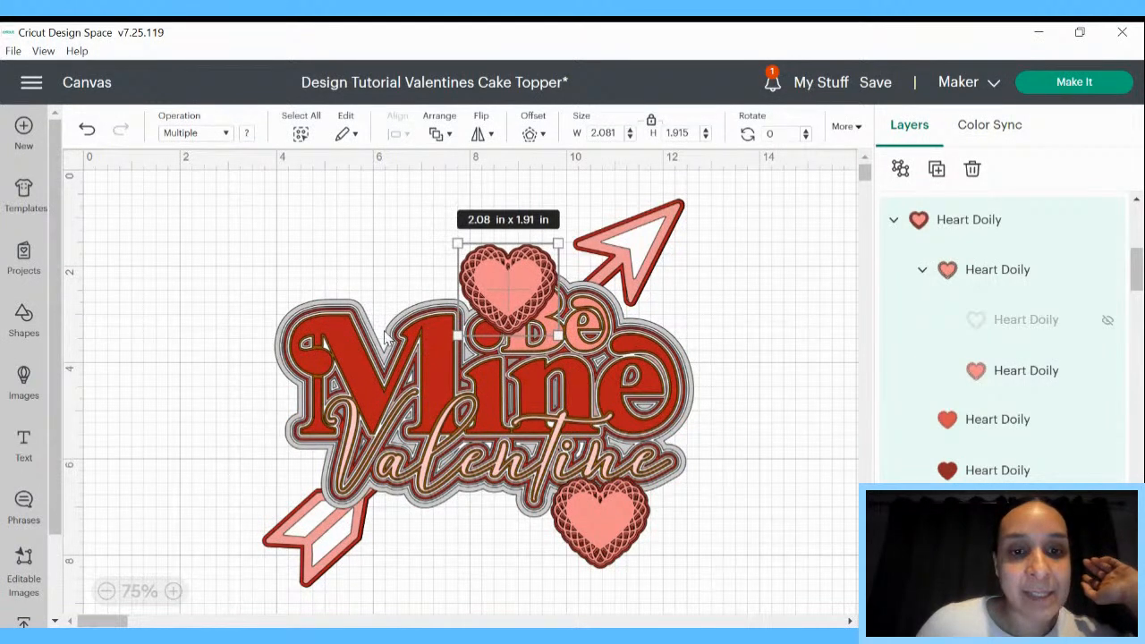
left_click_drag(512, 287, 389, 300)
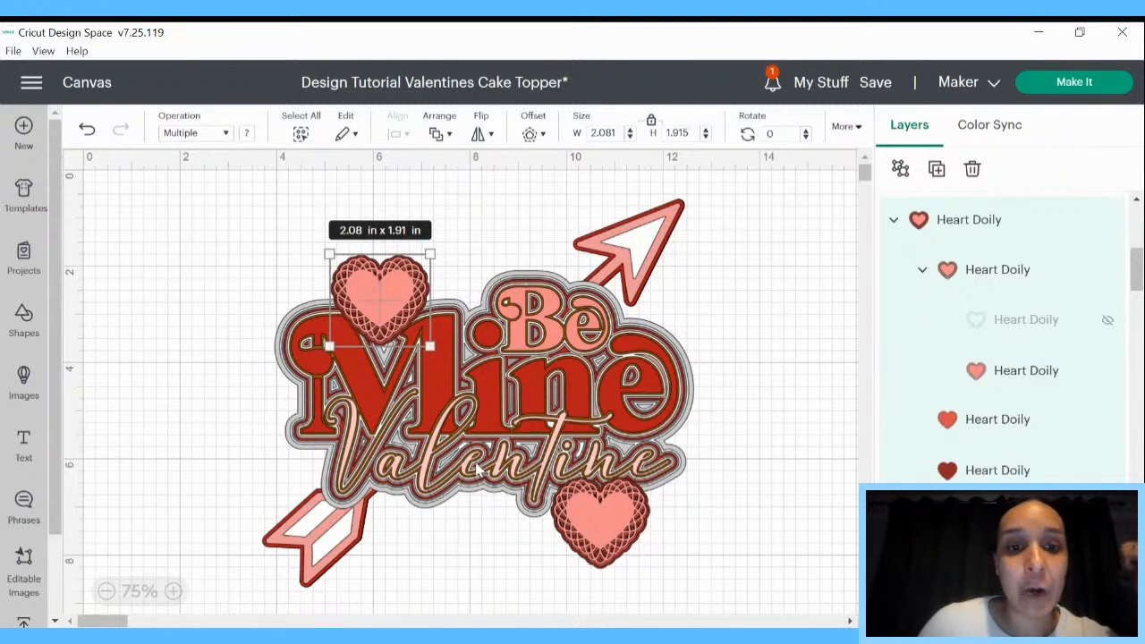
left_click_drag(374, 319, 375, 322)
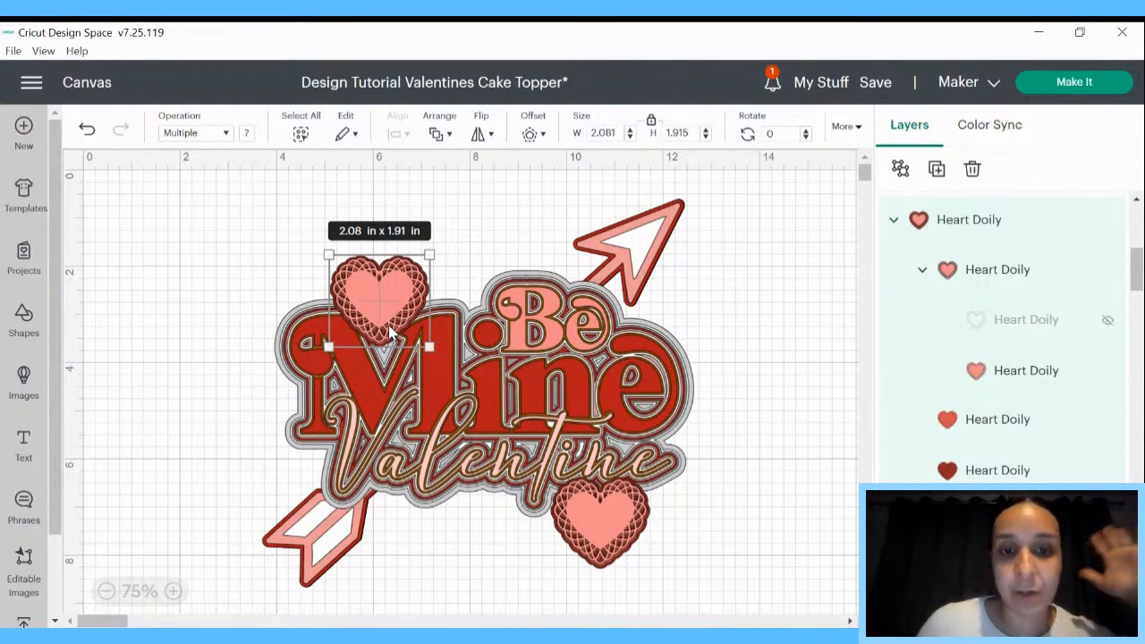
left_click_drag(576, 491, 579, 505)
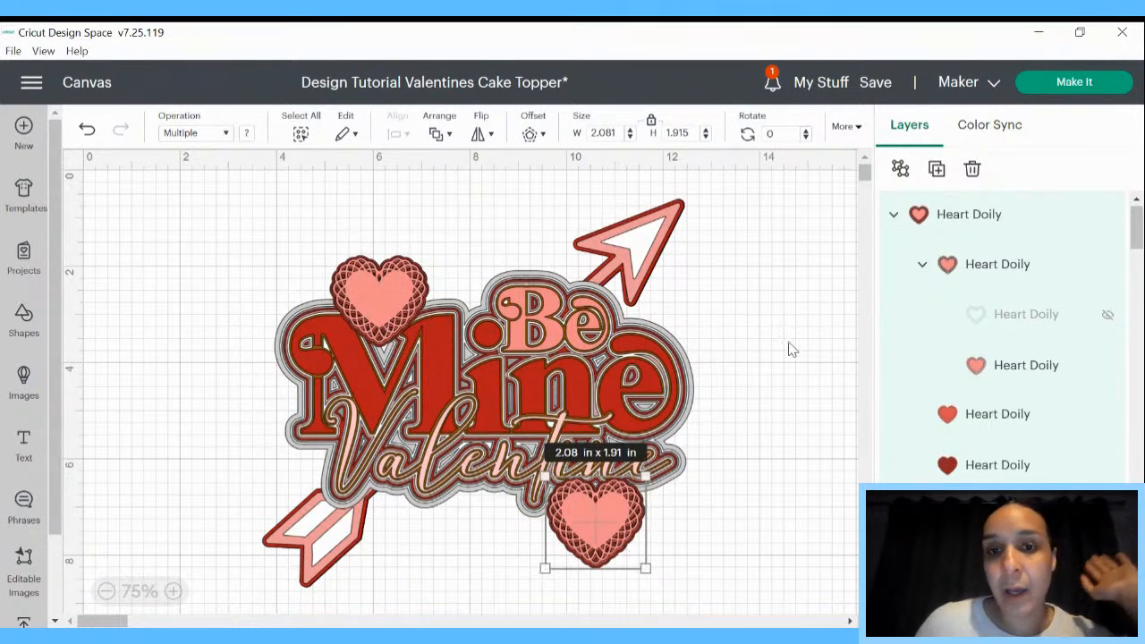
scroll(1027, 337, "down", 2)
scroll(1015, 346, "up", 2)
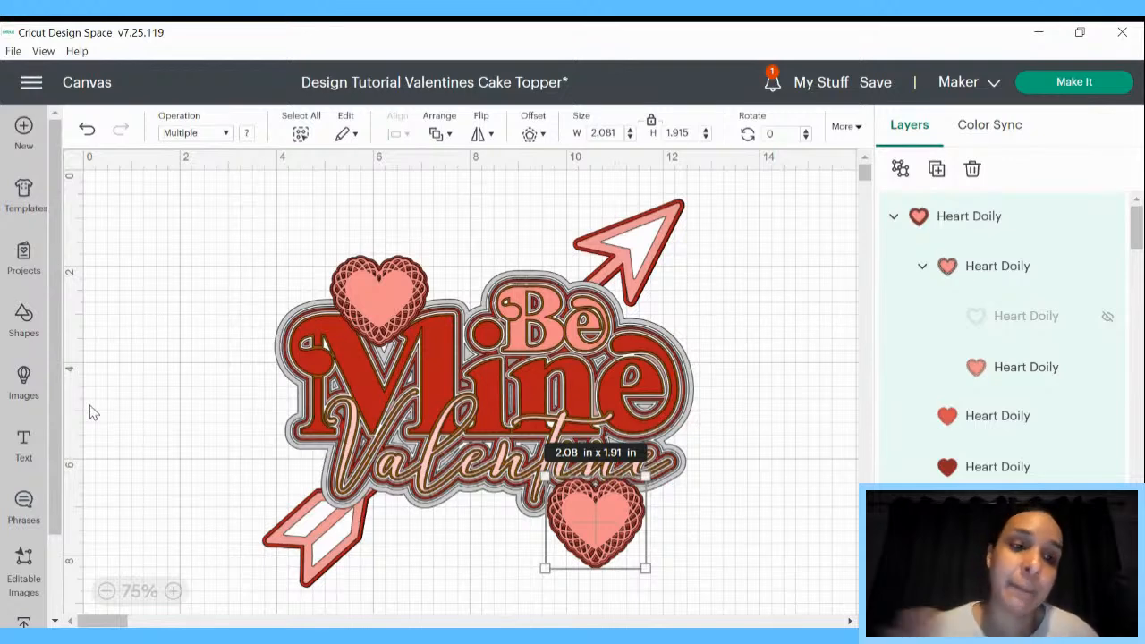
Find image #M4687B in the image library and add that flower to the canvas
left_click(27, 390)
left_click(523, 201)
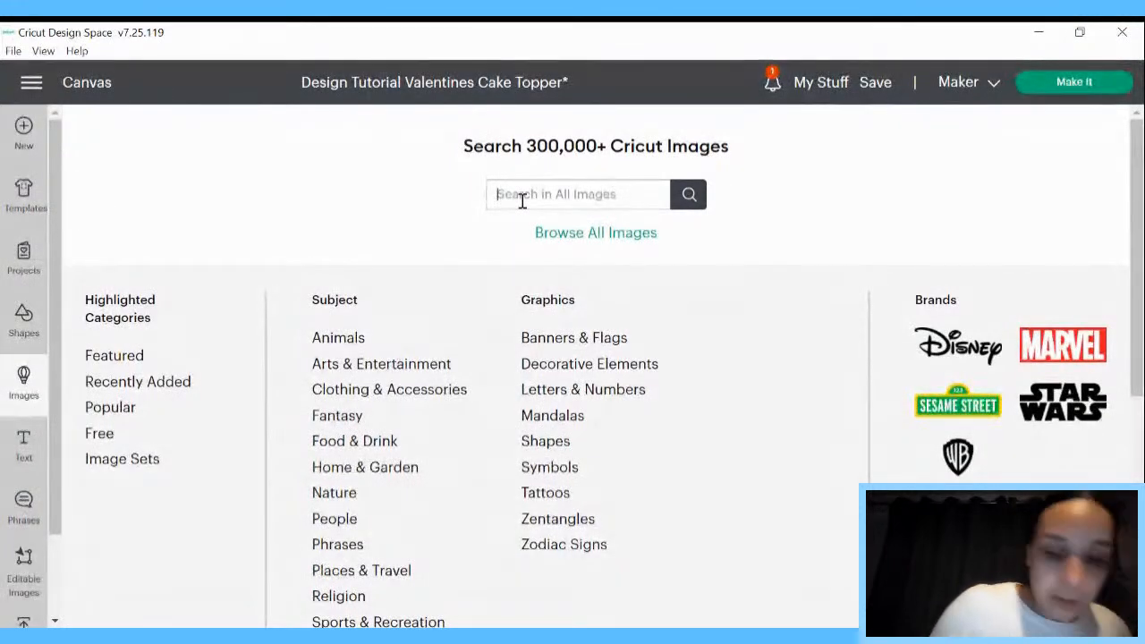
type("#")
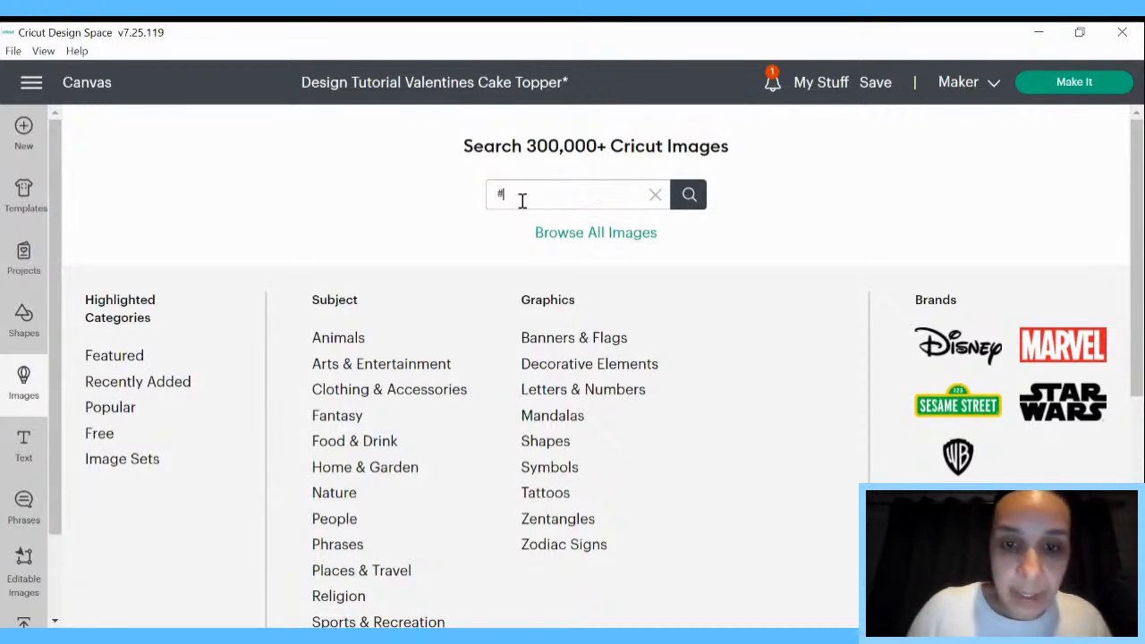
type("mm")
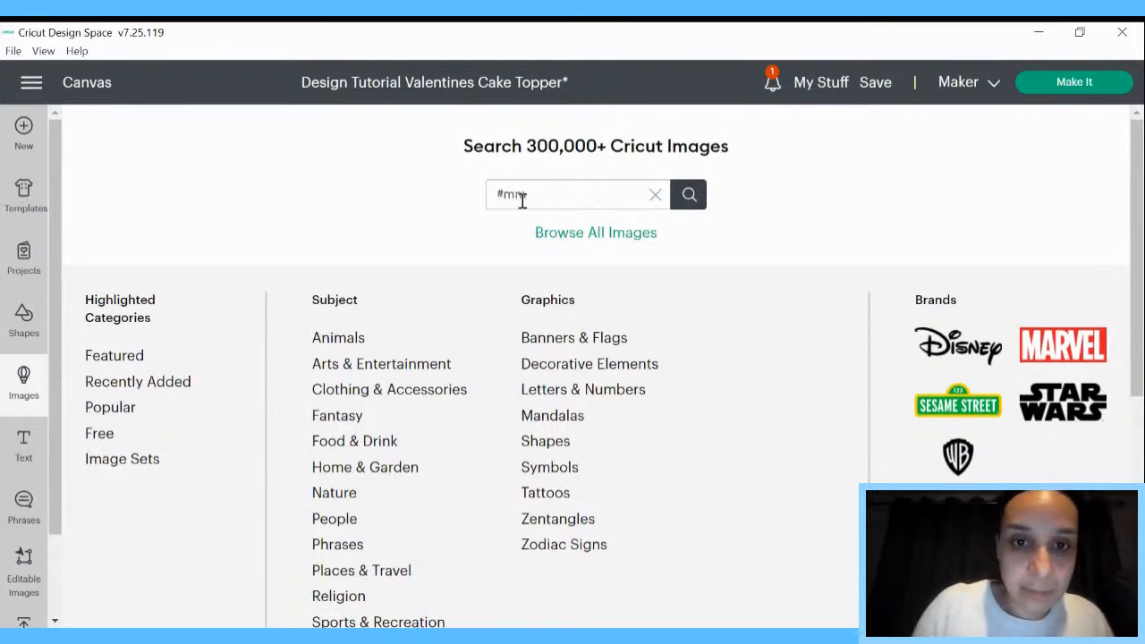
type("M4")
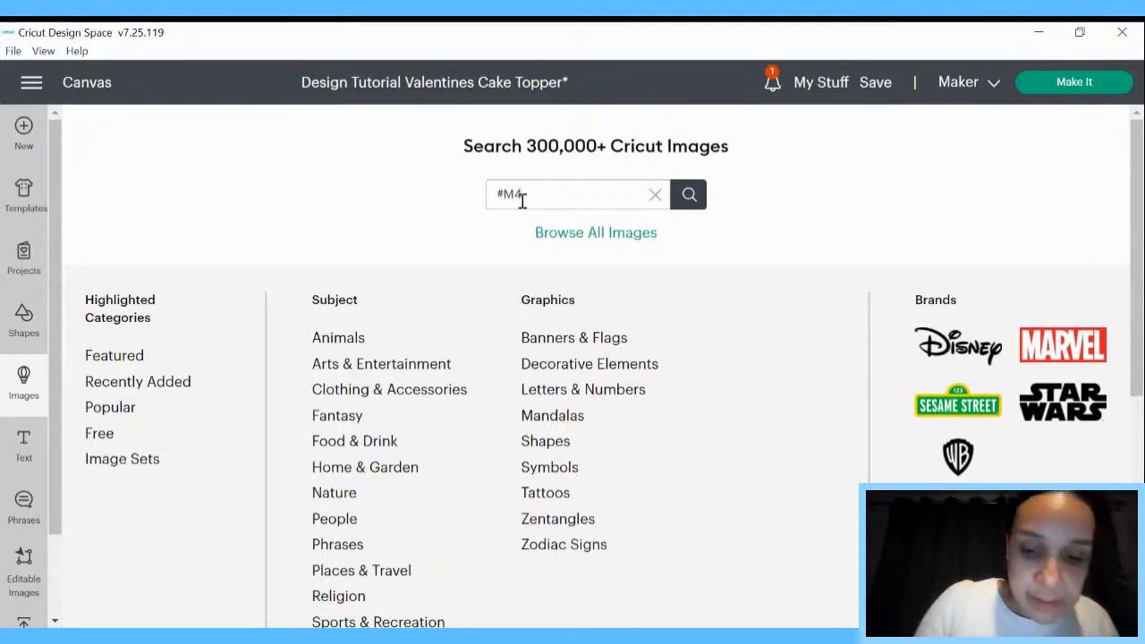
type("68")
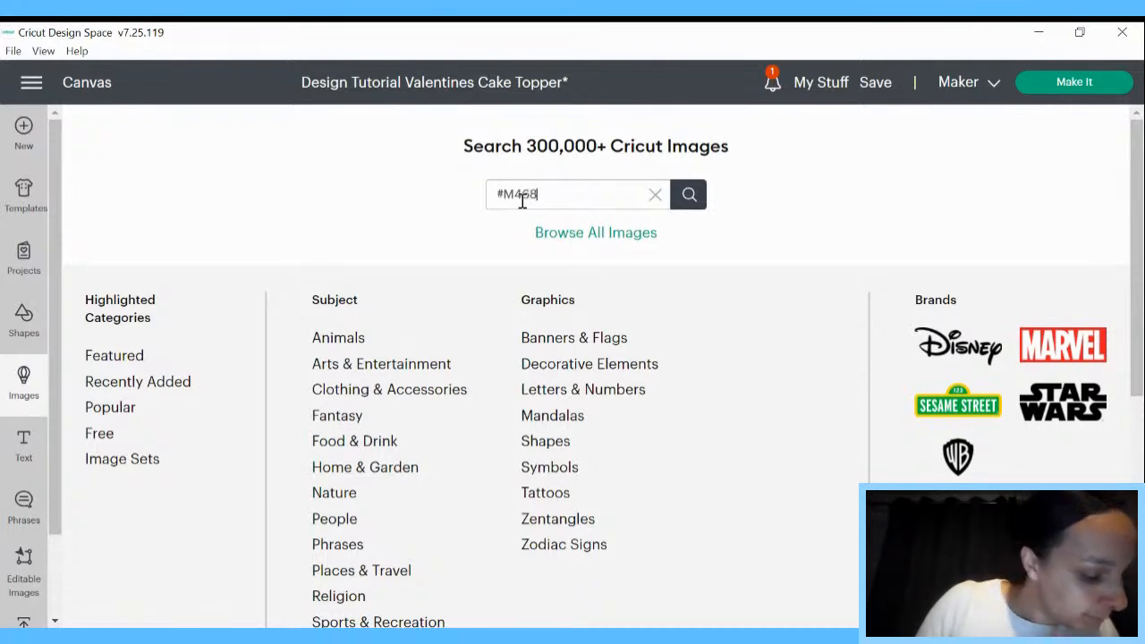
type("7B")
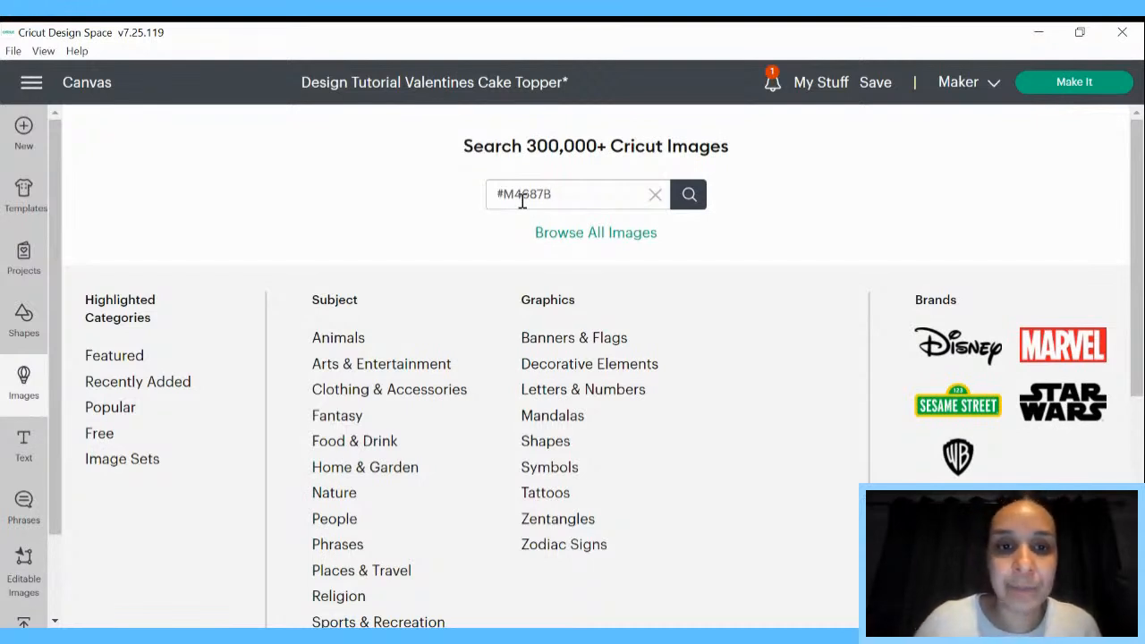
key("Return")
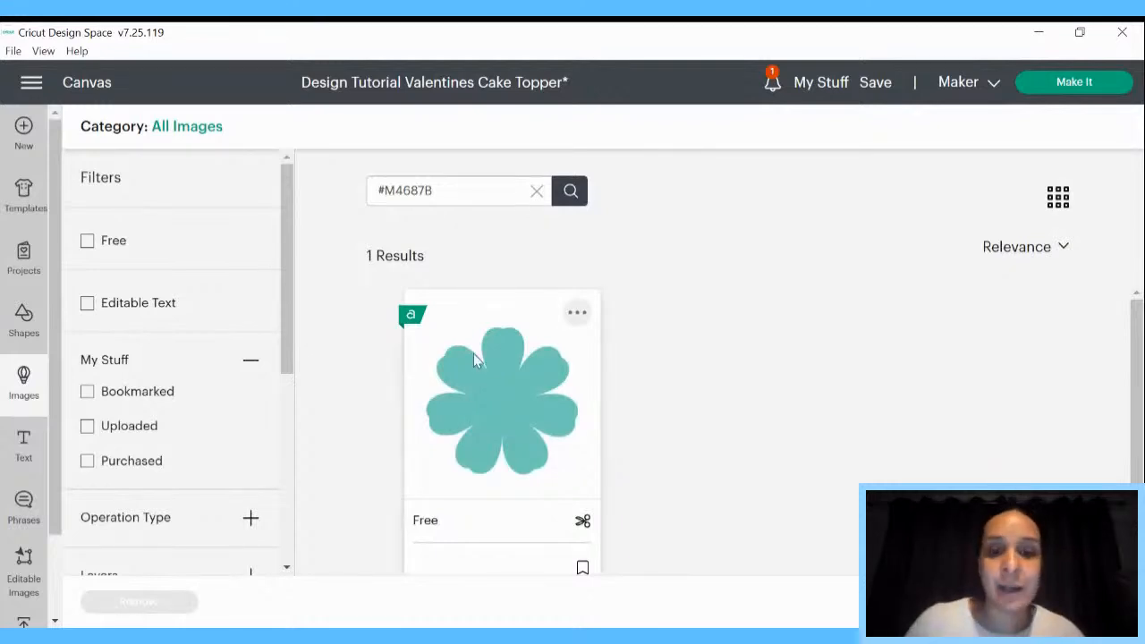
left_click(544, 434)
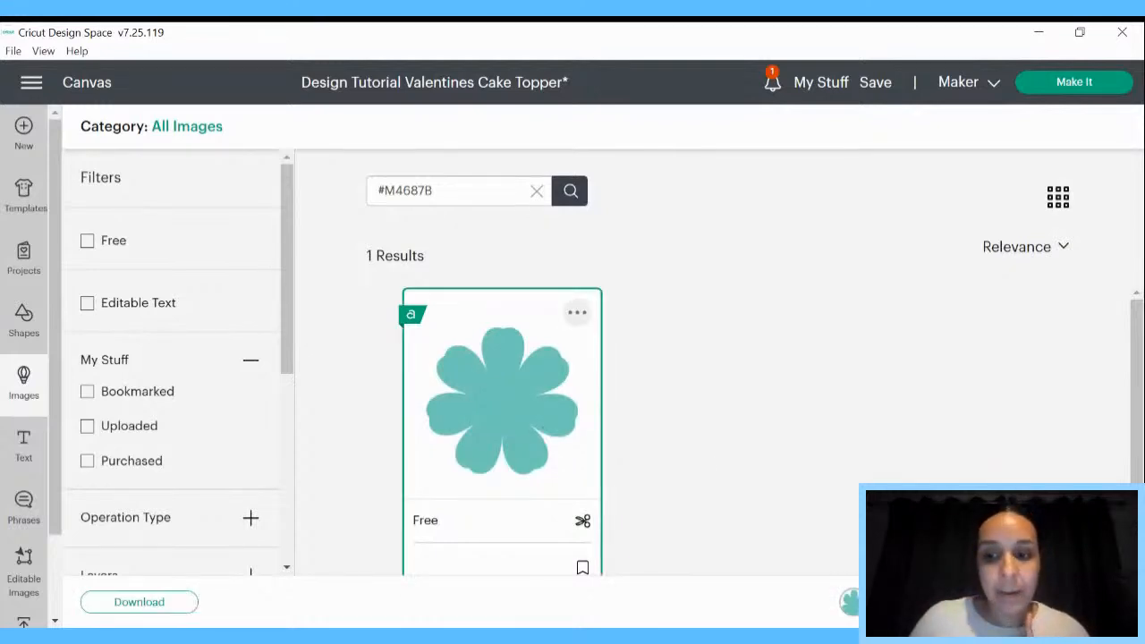
left_click(1065, 602)
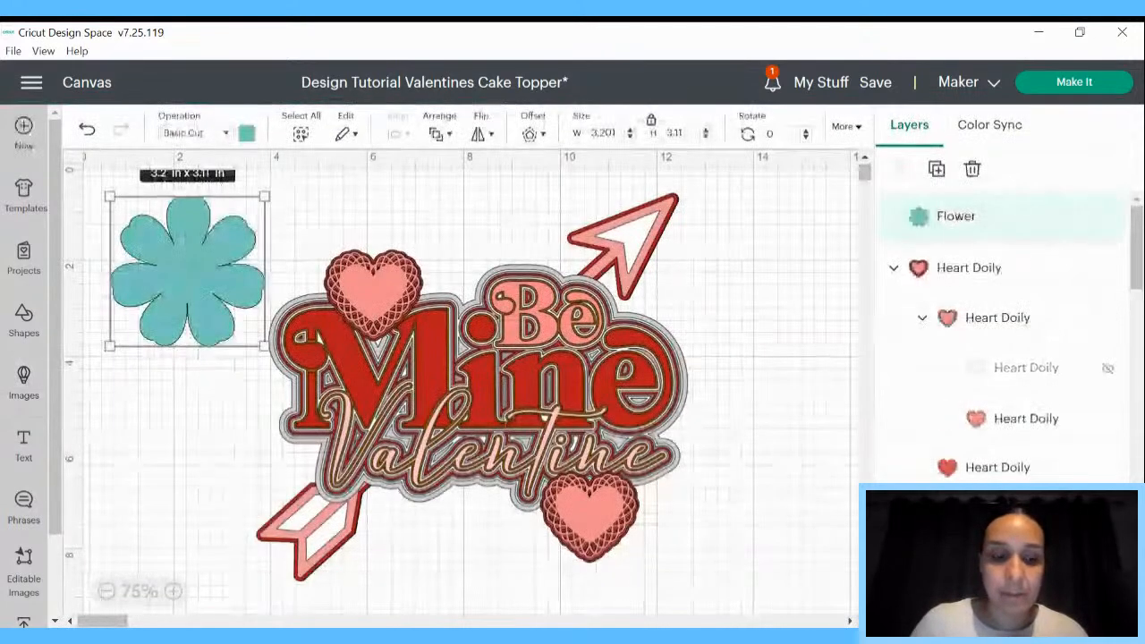
Search the image library for FLOWER
left_click(23, 380)
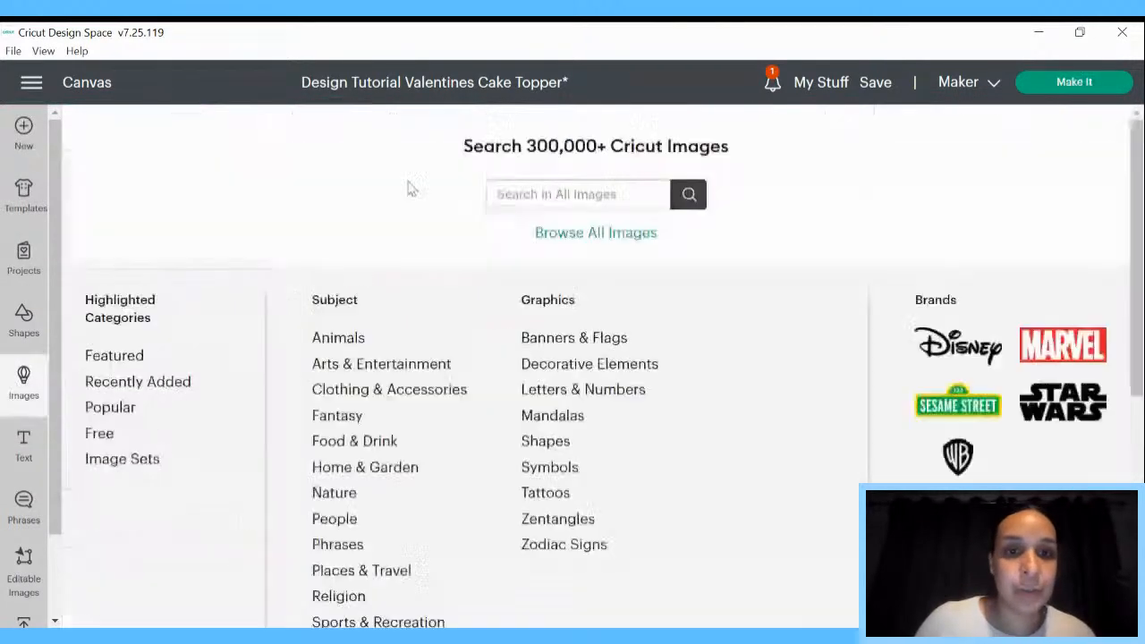
left_click(551, 194)
type("FLOWER")
key("Return")
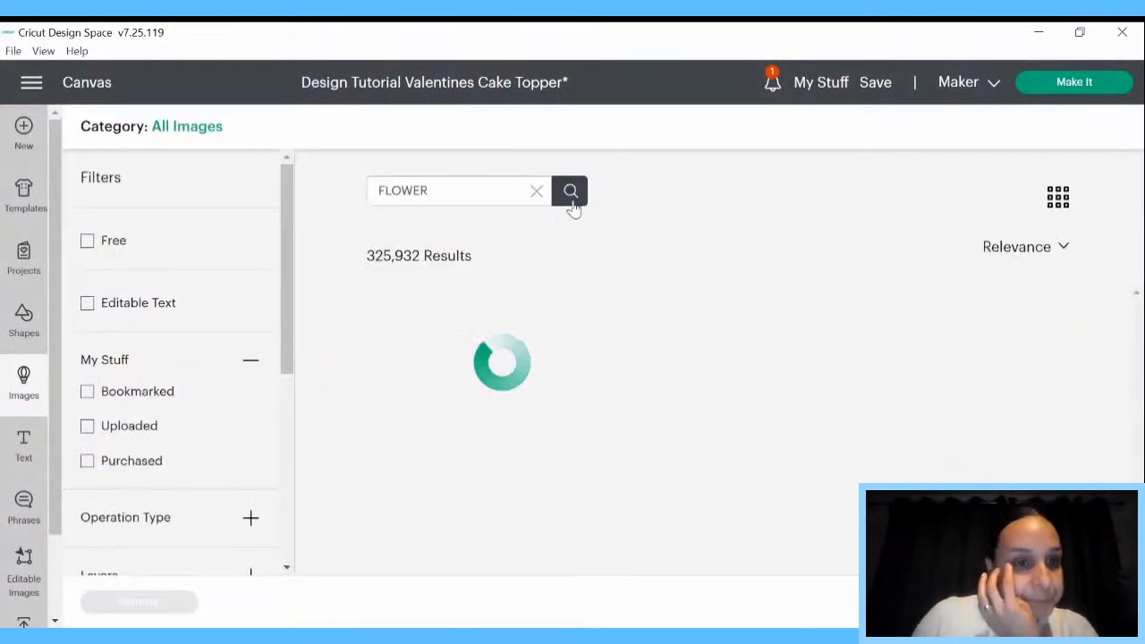
Filter the flower images by the 3D project type
scroll(156, 399, "down", 3)
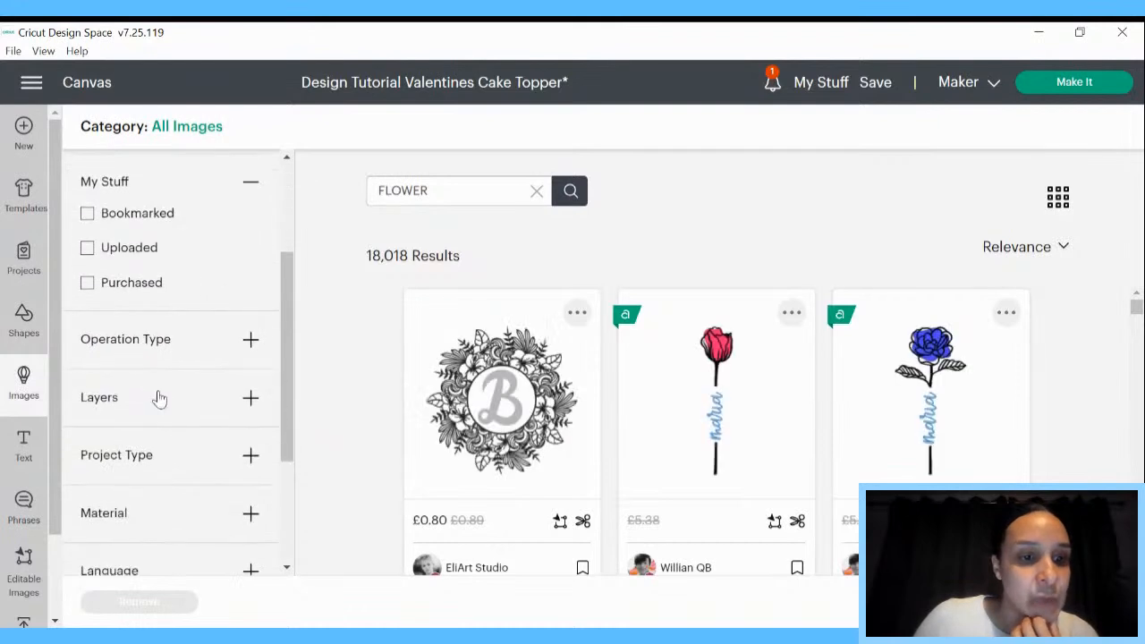
left_click(156, 397)
scroll(155, 399, "down", 3)
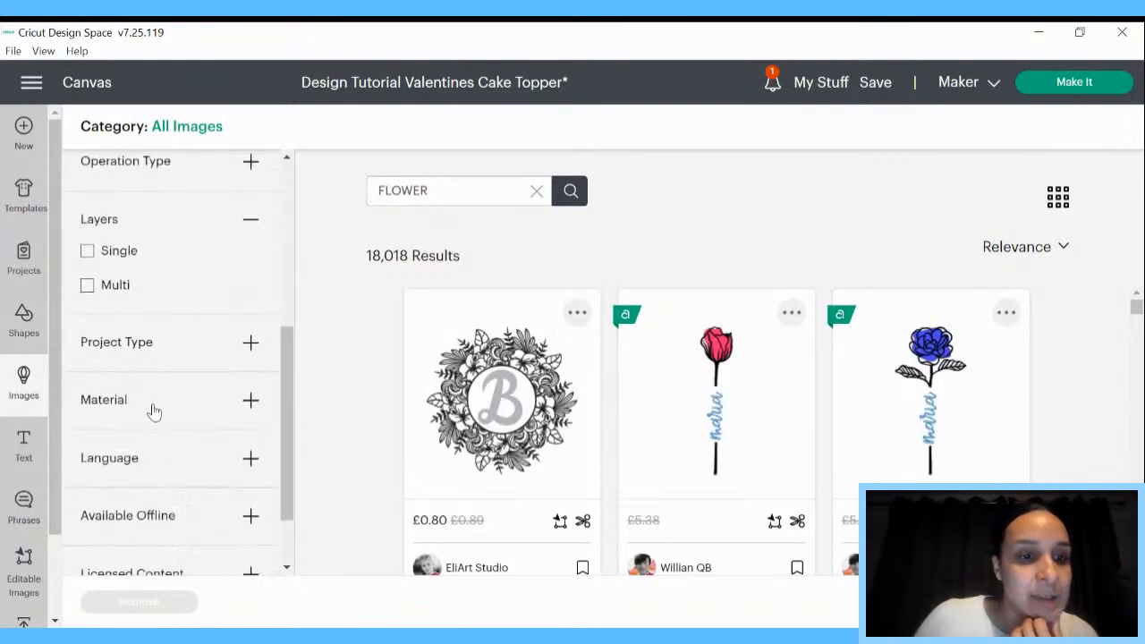
left_click(153, 403)
left_click(150, 350)
scroll(154, 359, "down", 1)
left_click(90, 354)
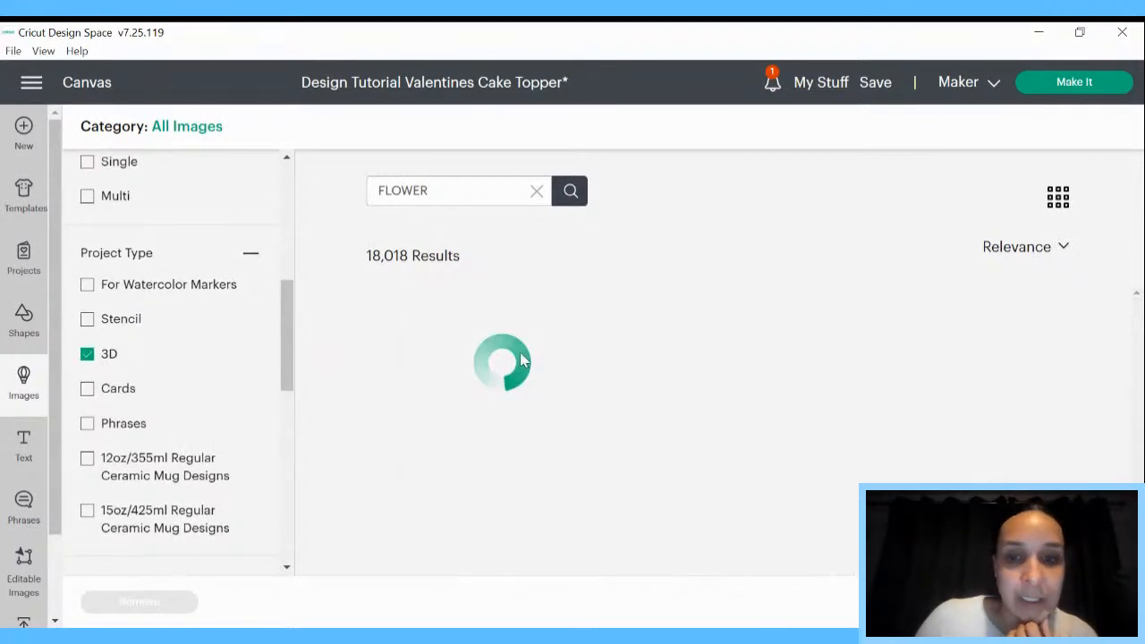
Browse the 3D flower images, comparing the rolled spiral designs with the layered petal flowers
scroll(824, 324, "down", 1)
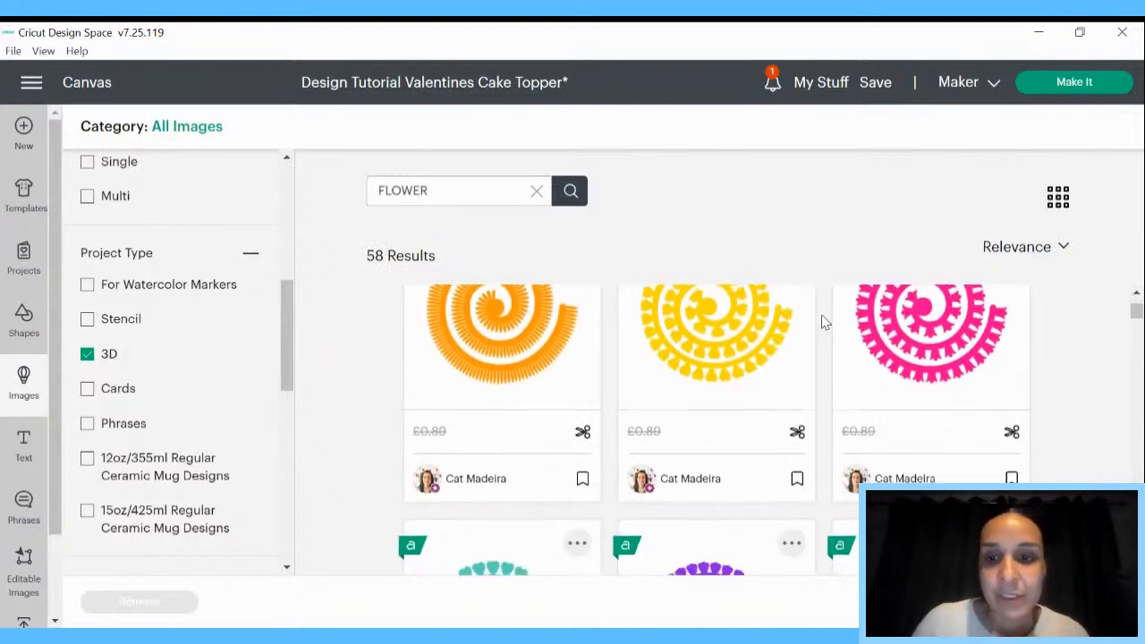
scroll(823, 325, "down", 3)
scroll(839, 328, "up", 3)
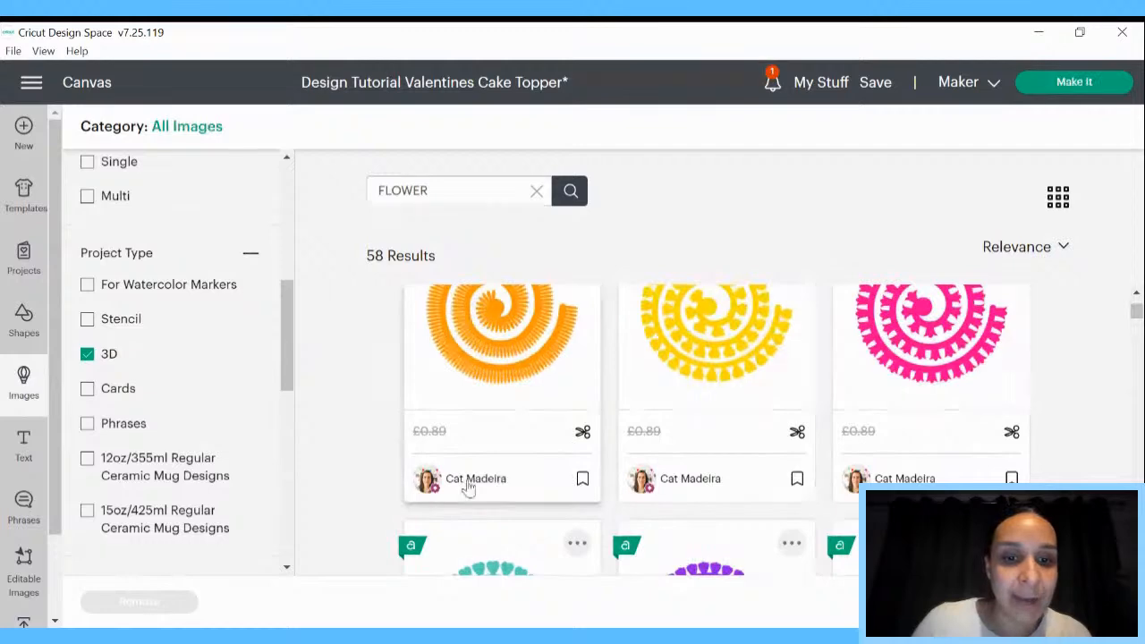
scroll(465, 480, "down", 3)
scroll(472, 447, "up", 4)
scroll(474, 394, "down", 5)
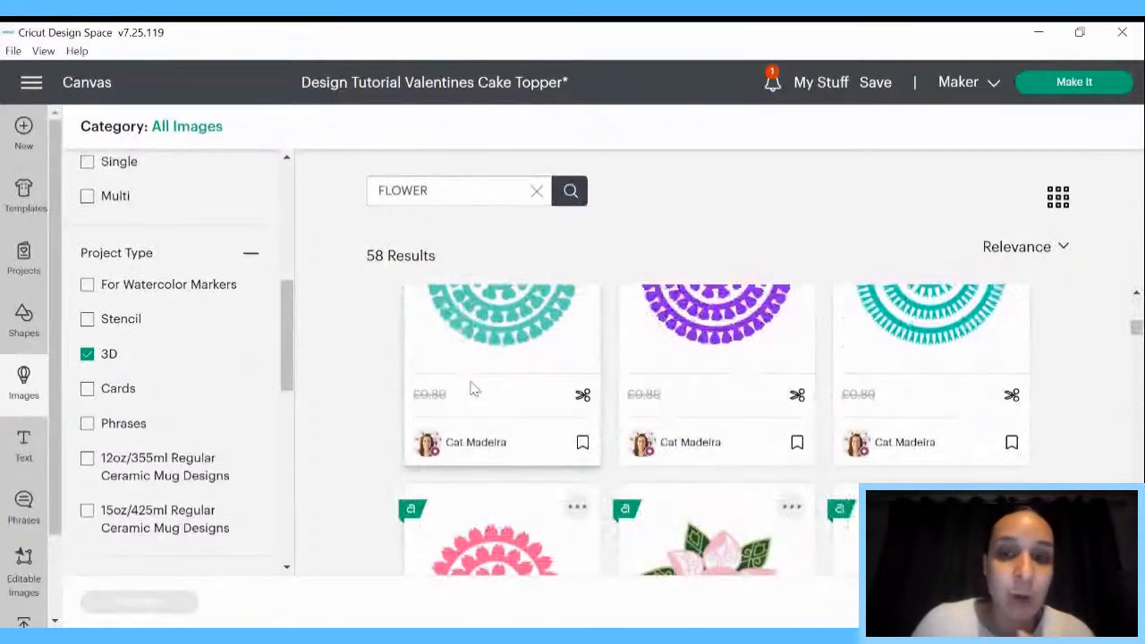
scroll(475, 384, "up", 1)
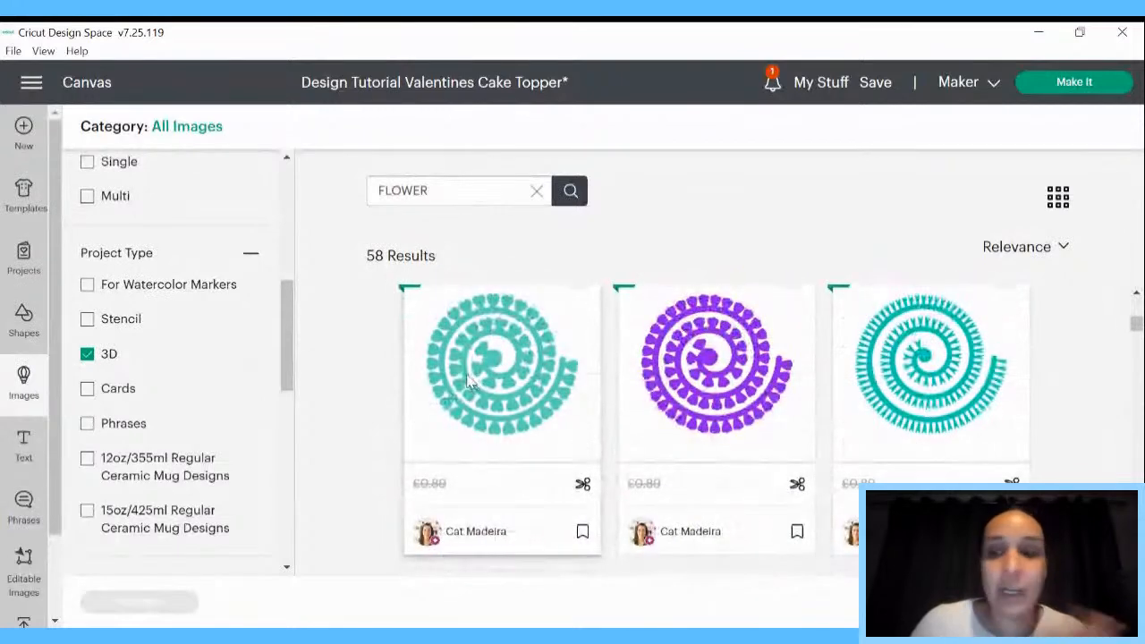
scroll(476, 380, "down", 3)
scroll(483, 378, "down", 1)
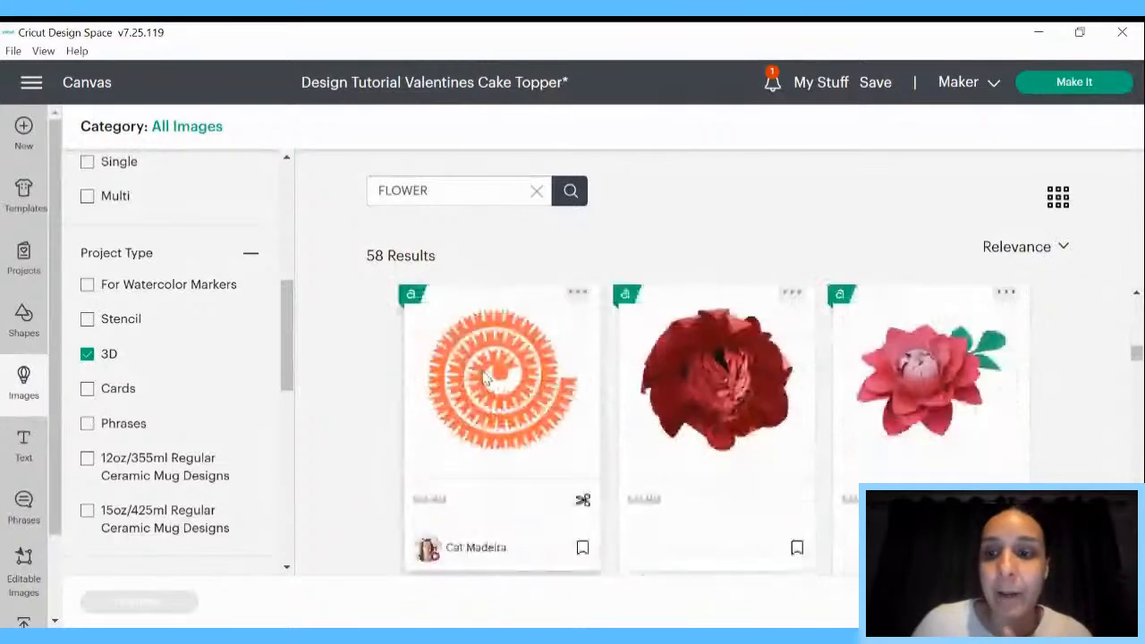
scroll(958, 420, "down", 2)
scroll(950, 389, "up", 3)
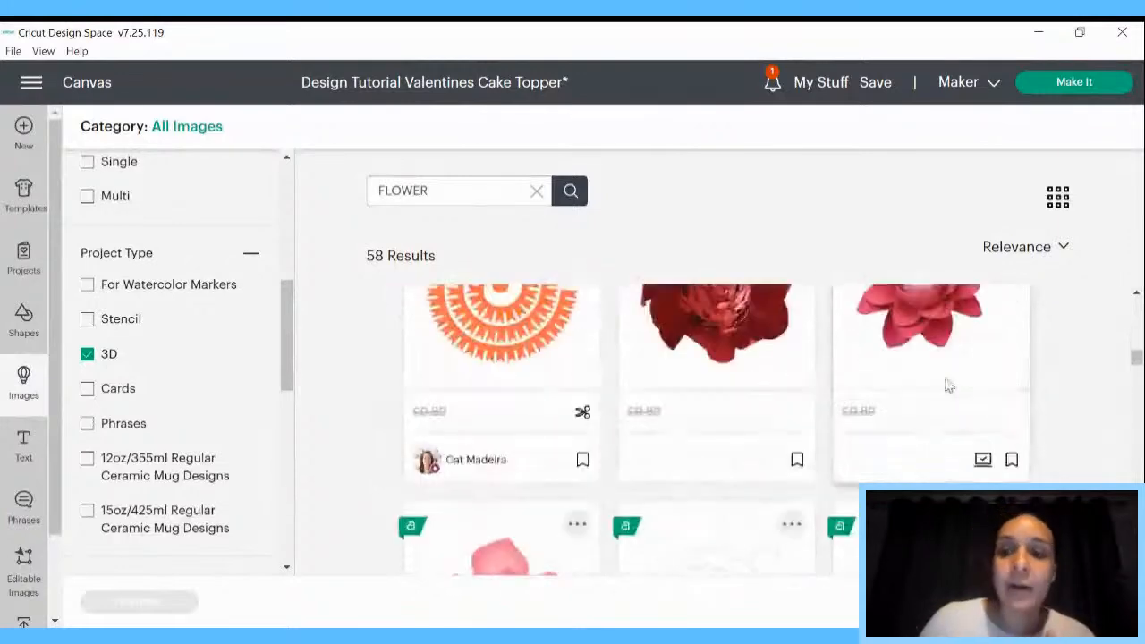
scroll(944, 430, "down", 1)
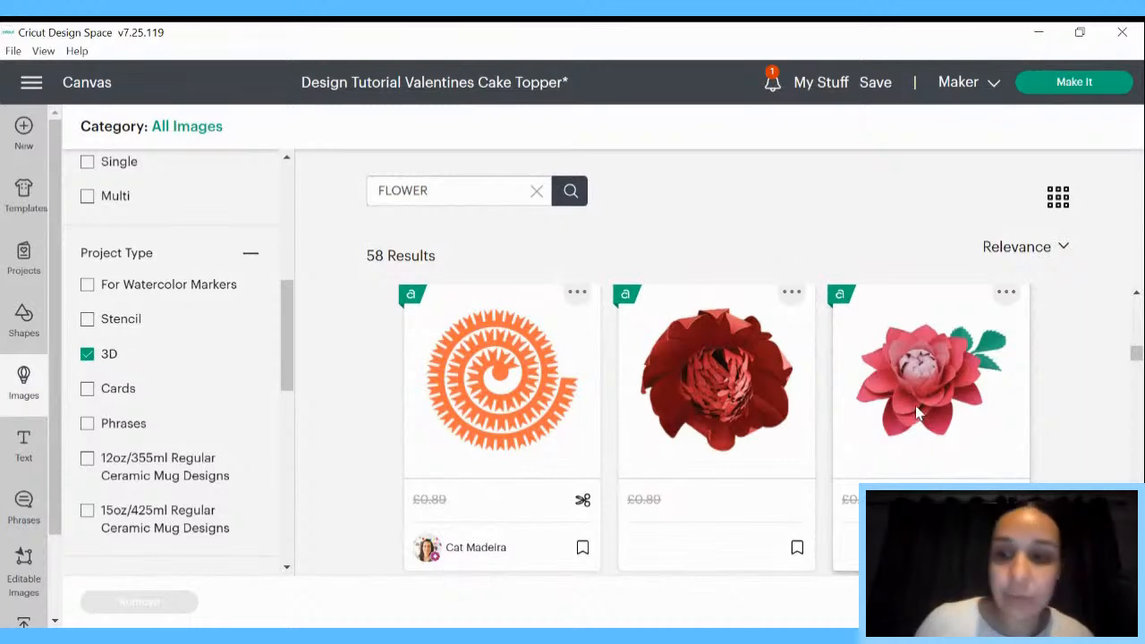
Add the pink dahlia flower with green leaves to the canvas to view its pieces, and delete it again
left_click(987, 466)
left_click(1064, 602)
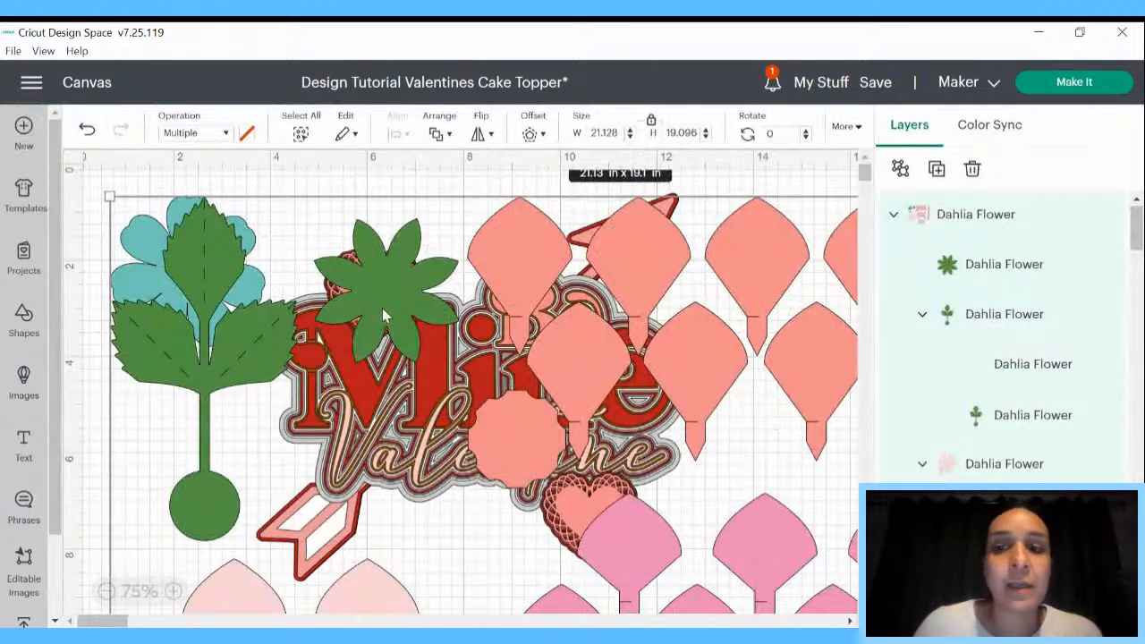
left_click(972, 172)
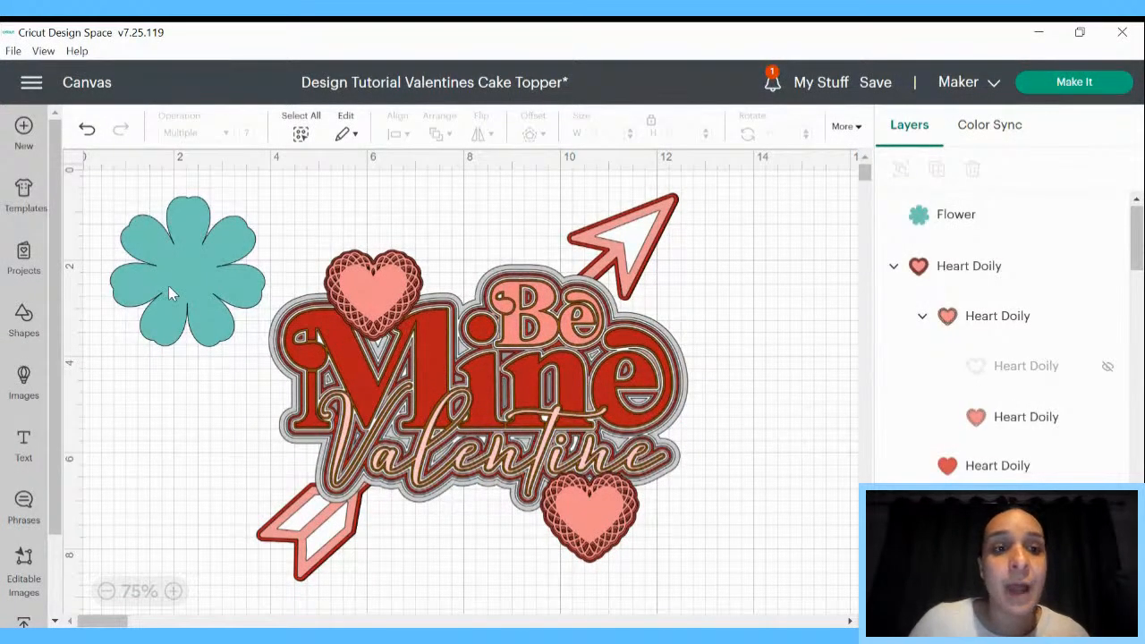
Recolour the teal flower white and set its width to 1.745 in with proportions locked
left_click(168, 286)
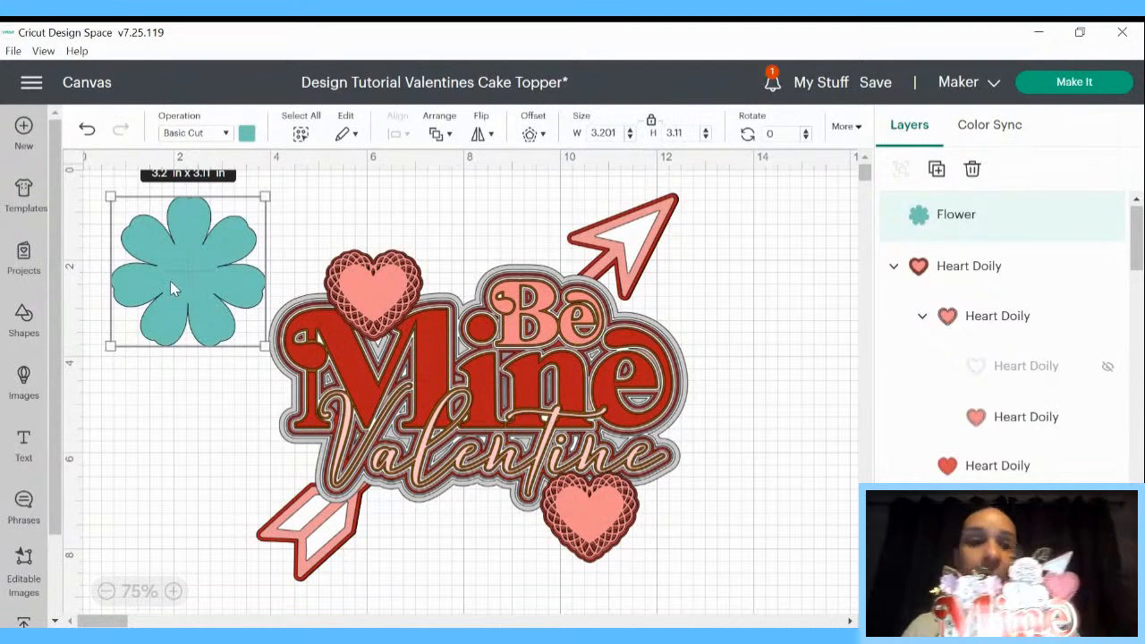
left_click(247, 132)
left_click(309, 208)
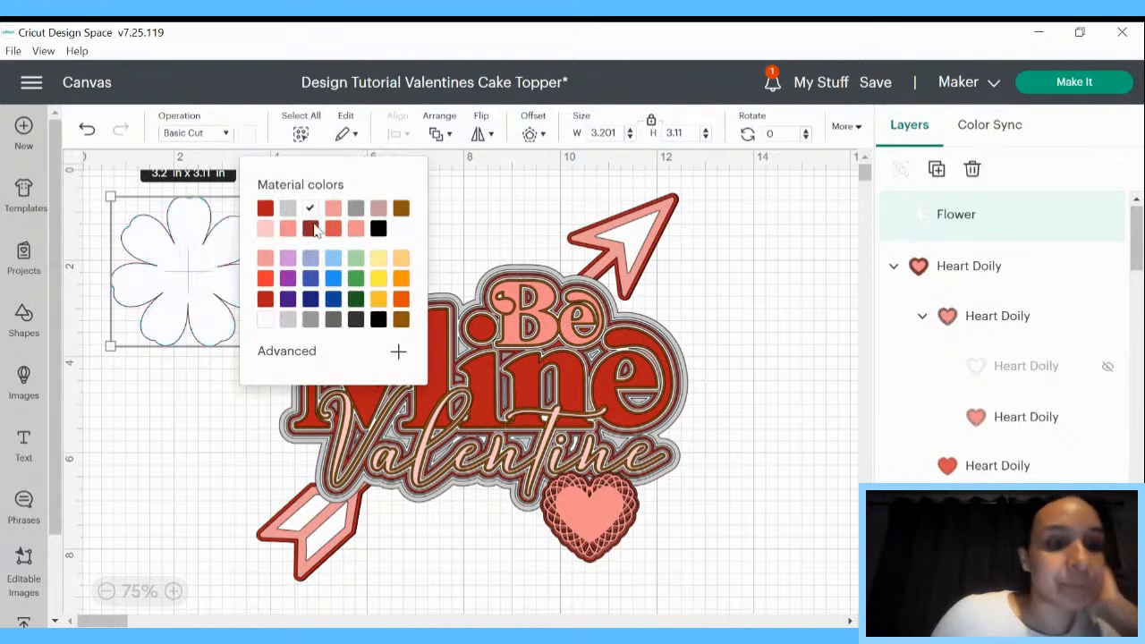
left_click(210, 354)
left_click(186, 283)
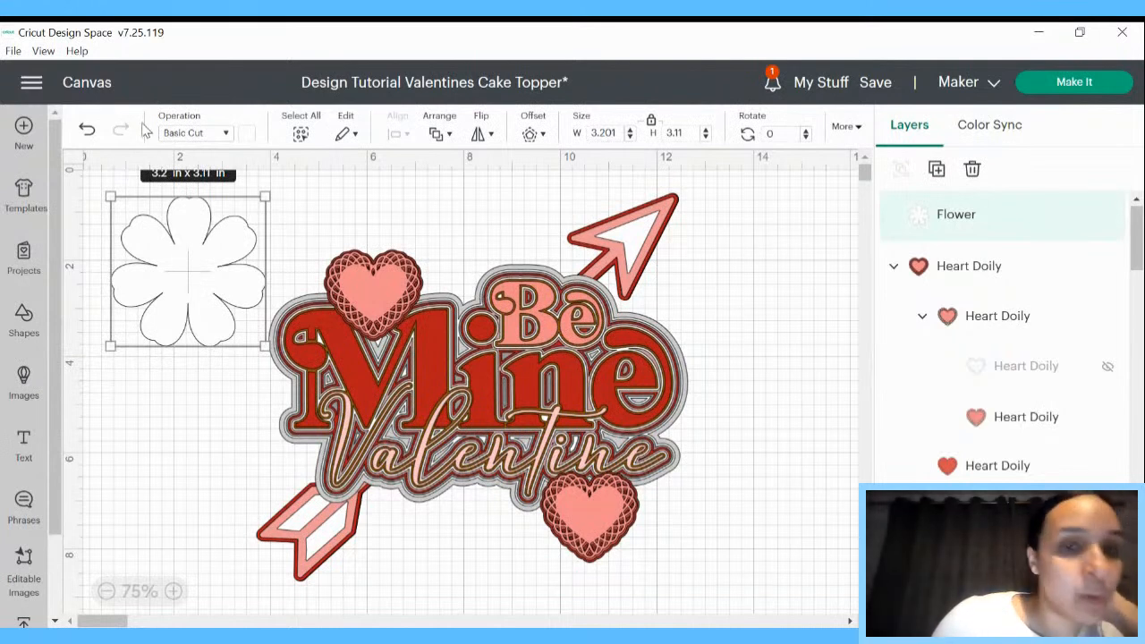
double_click(617, 132)
type("1.745")
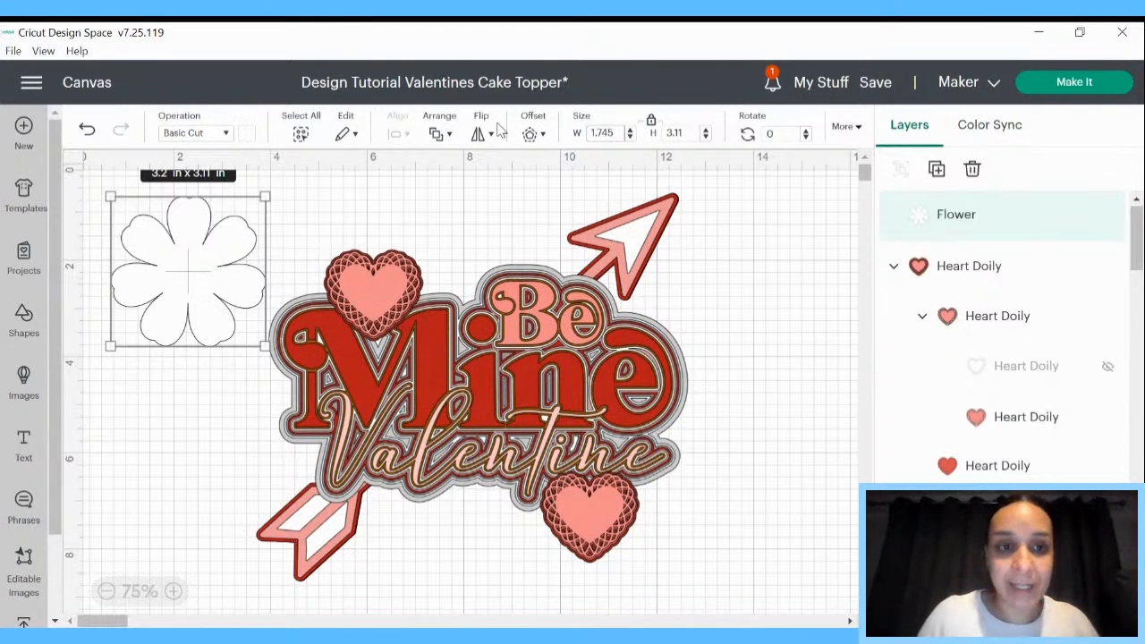
key("Return")
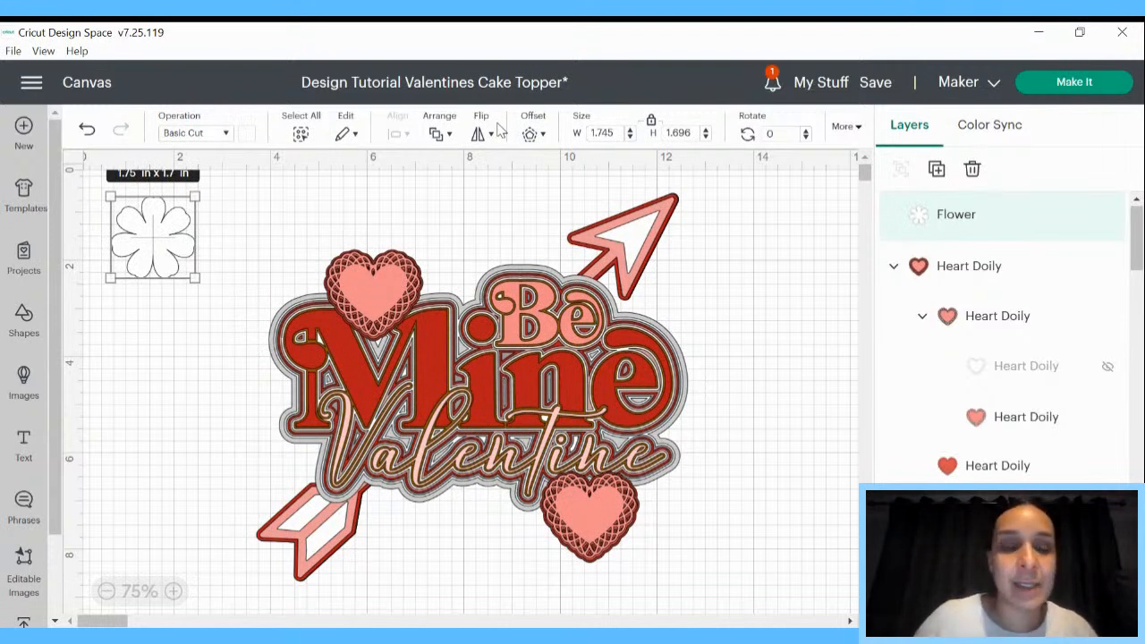
Duplicate the white flower twice, stacking one copy on the original and placing the other below it
right_click(175, 246)
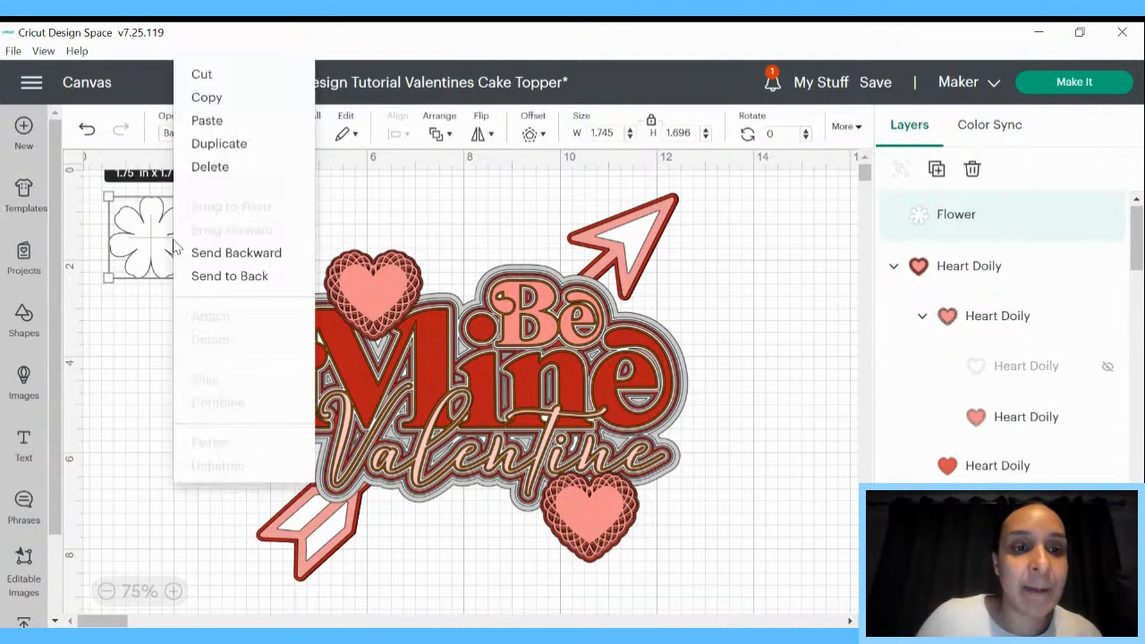
left_click(215, 150)
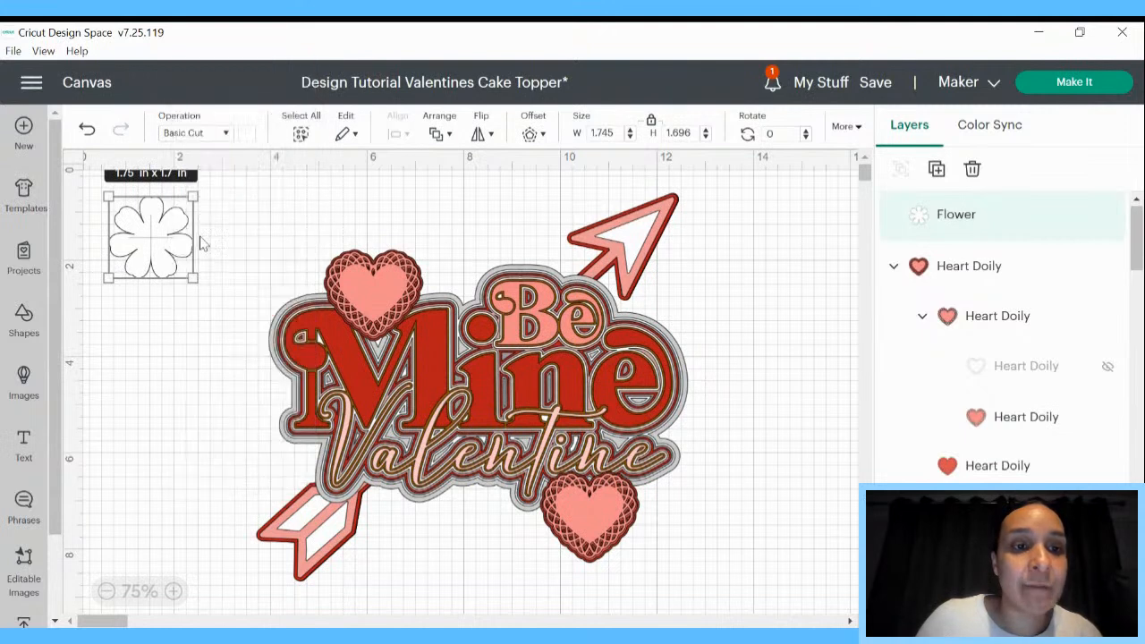
left_click_drag(172, 265, 137, 262)
right_click(137, 262)
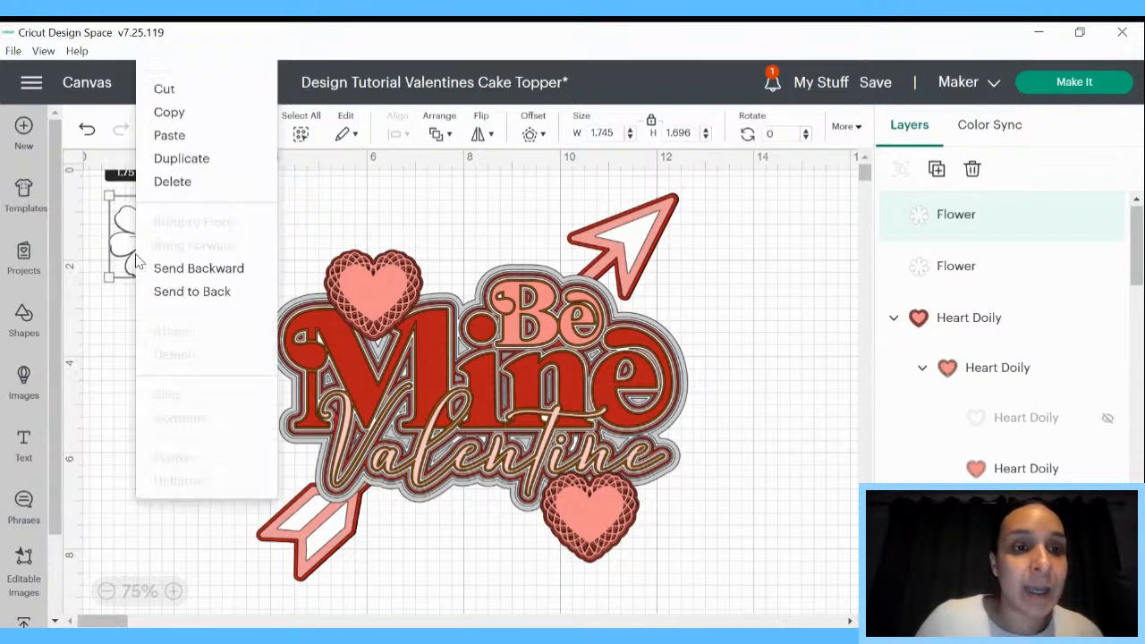
left_click(193, 160)
left_click_drag(218, 300, 190, 361)
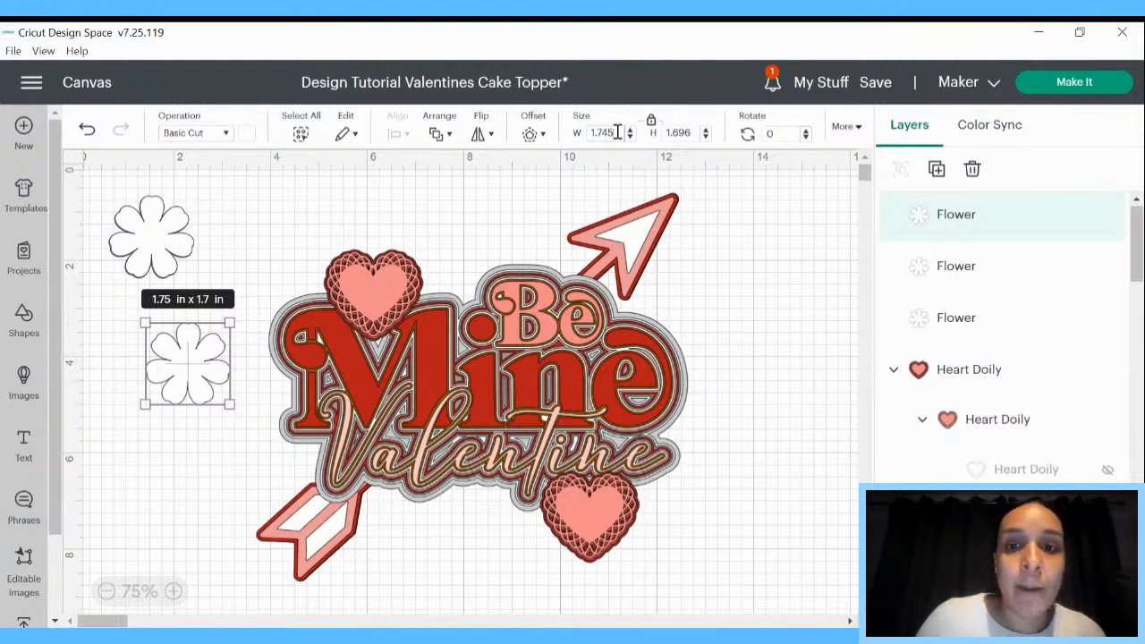
Set the lower flower copy's width to 1.534 in and recolour it red
type("53")
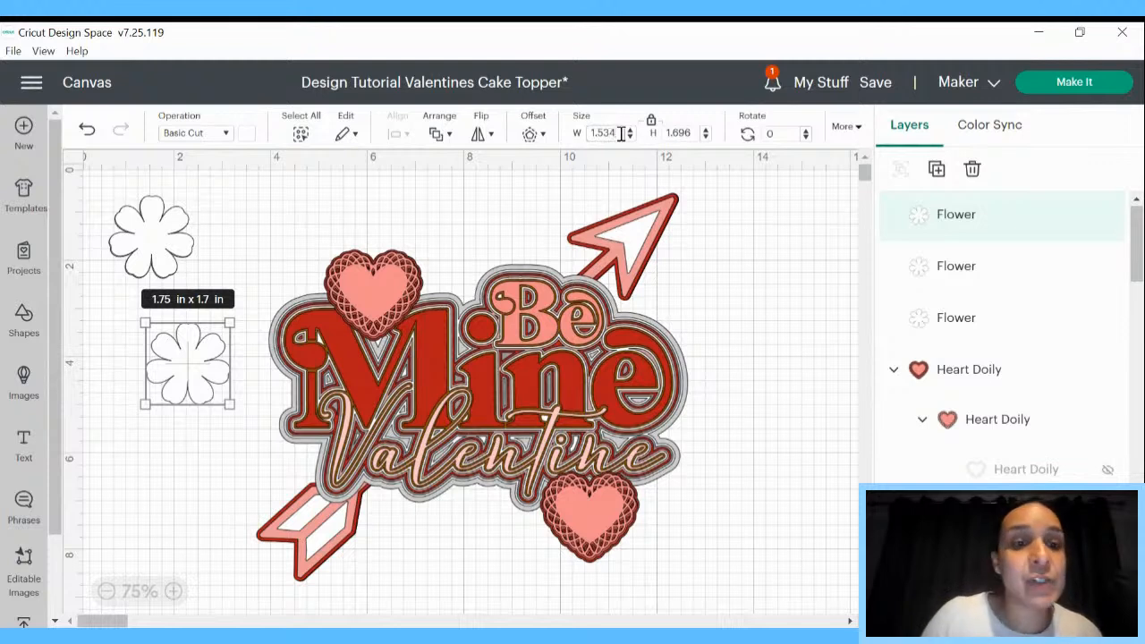
key("Return")
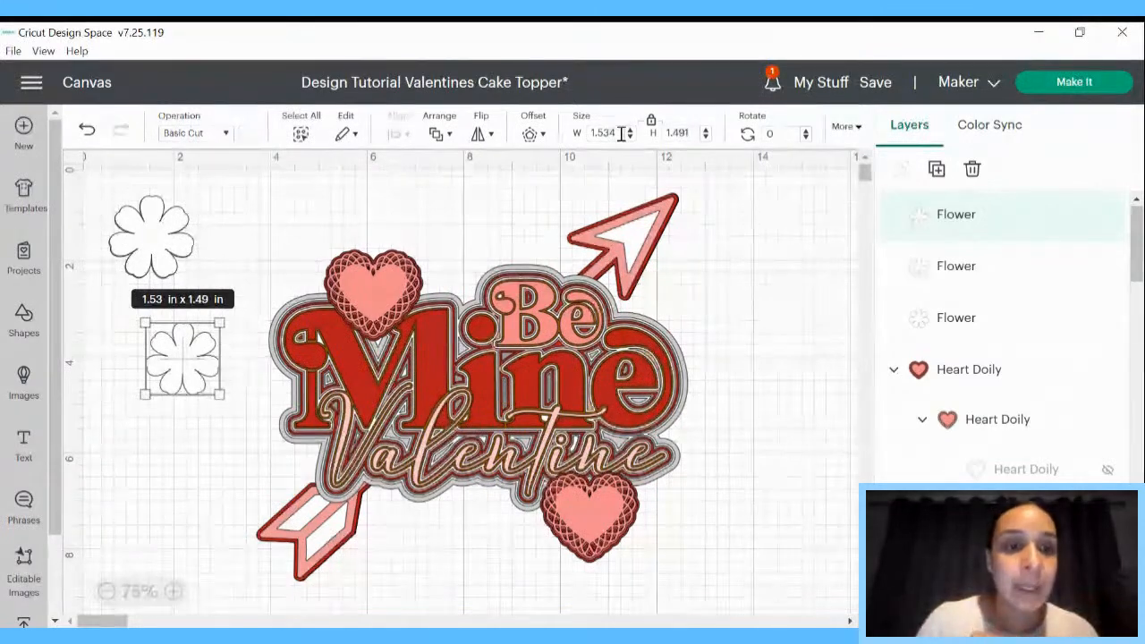
left_click(246, 133)
left_click(264, 208)
Centre the red flower over the larger white flowers and rotate it about 23 degrees to offset the petals
left_click_drag(197, 375, 164, 255)
left_click_drag(191, 195, 209, 220)
left_click_drag(164, 247, 166, 248)
left_click_drag(182, 280, 182, 280)
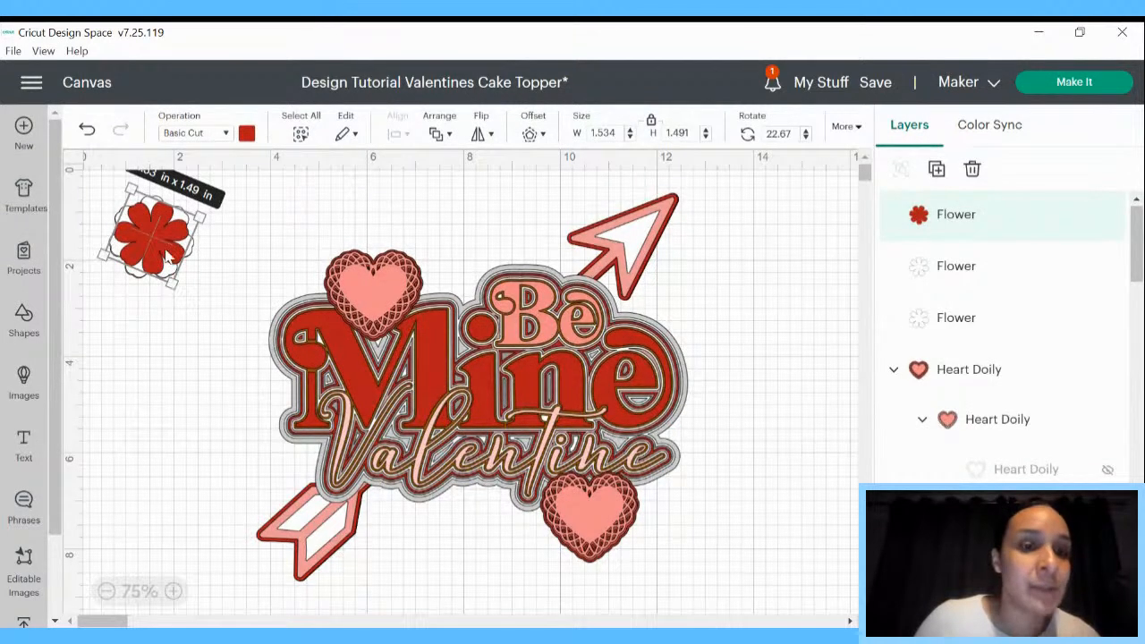
Recolour the rotated small flower white and move it back below the larger flowers
left_click(247, 135)
left_click(306, 213)
left_click_drag(147, 266, 159, 371)
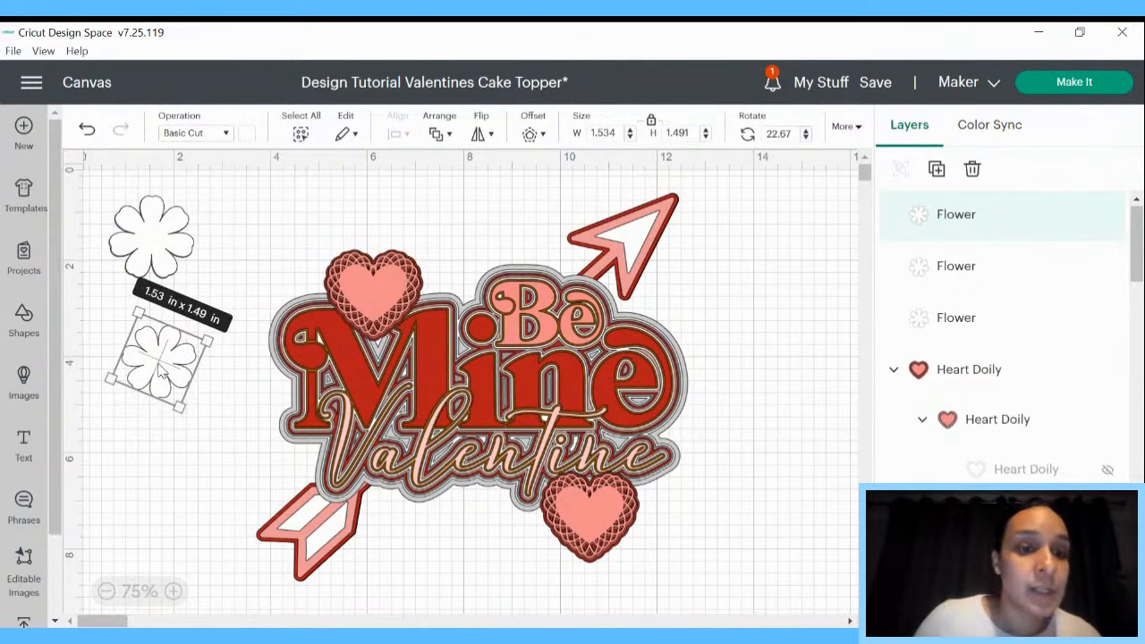
Duplicate the small rotated flower three times, stacking each copy on the previous one
right_click(160, 371)
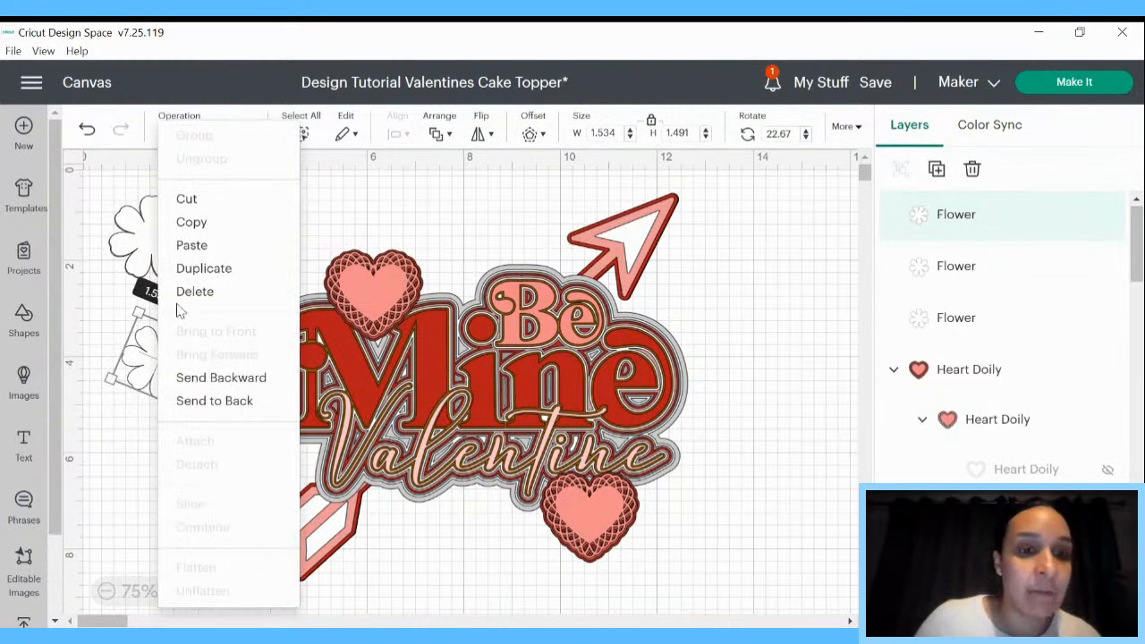
left_click(179, 267)
left_click_drag(240, 324, 159, 349)
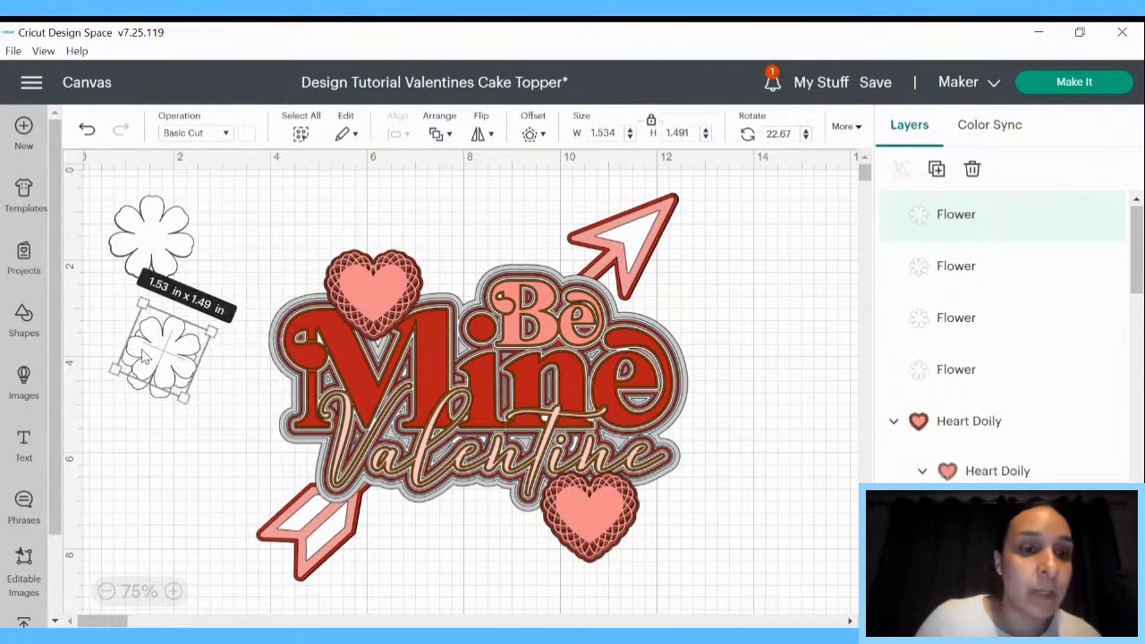
right_click(159, 348)
left_click(188, 254)
left_click_drag(268, 344, 156, 360)
right_click(156, 360)
left_click(189, 257)
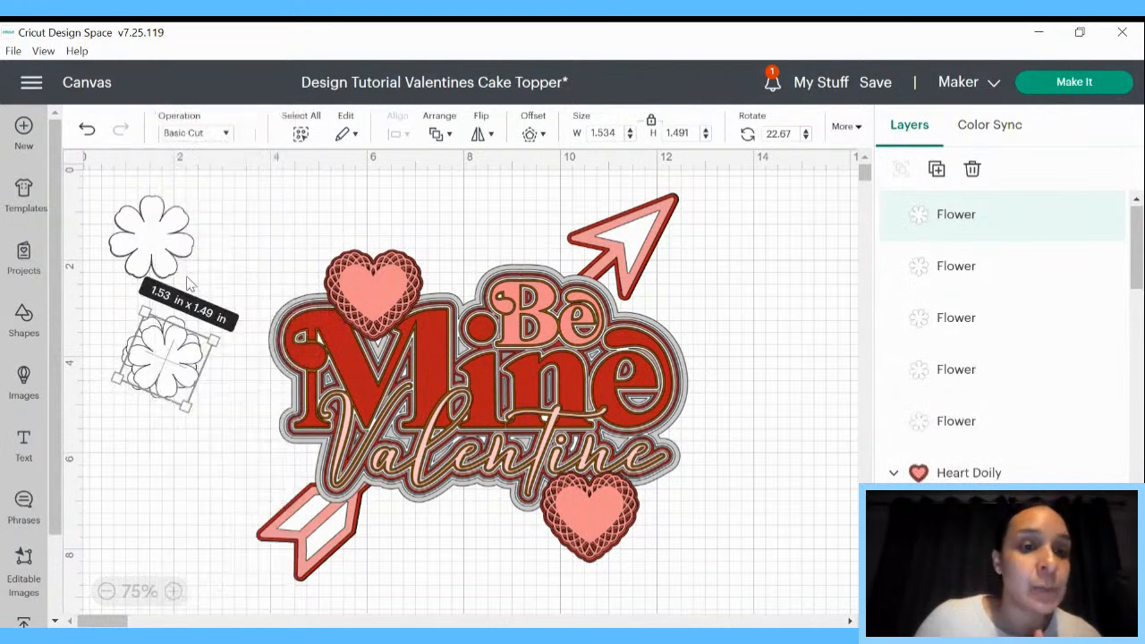
left_click_drag(299, 387, 158, 372)
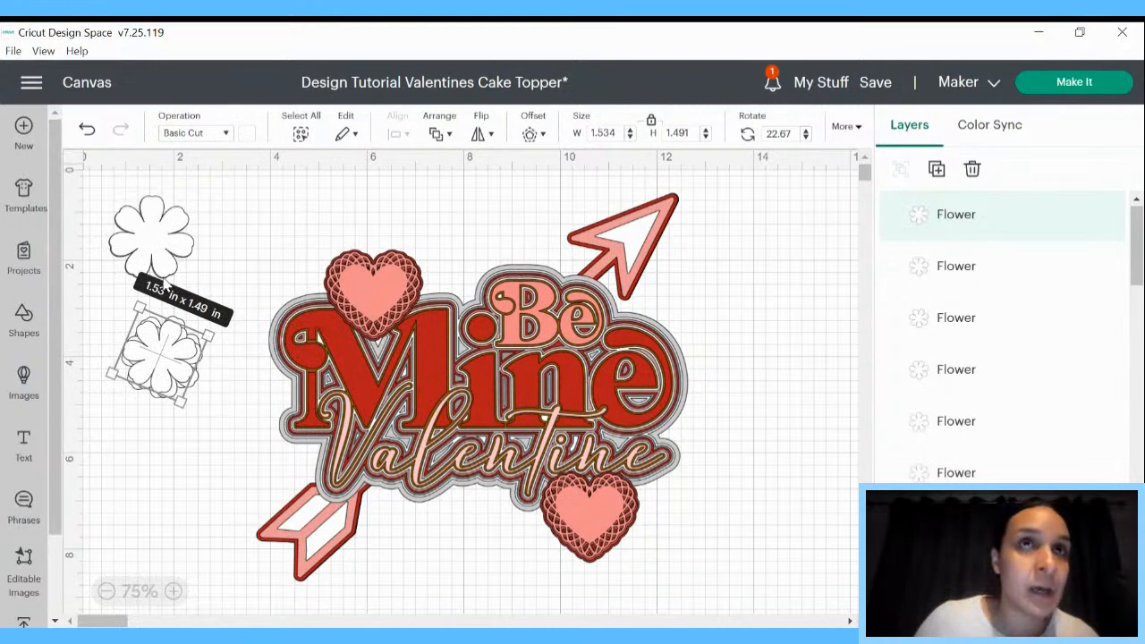
Separate the two large flowers side by side, and rotate the top small flower to about 19 degrees on its stack
left_click(221, 200)
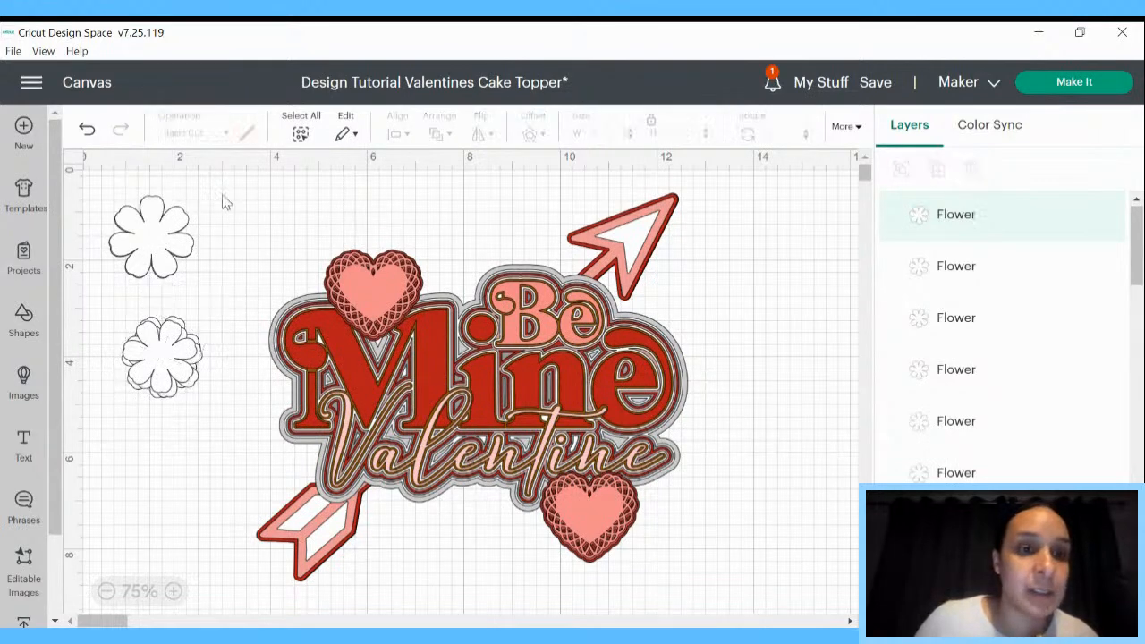
left_click_drag(167, 225, 245, 227)
left_click_drag(125, 240, 134, 240)
left_click_drag(163, 366, 179, 412)
left_click_drag(150, 351, 147, 354)
left_click_drag(186, 421, 169, 372)
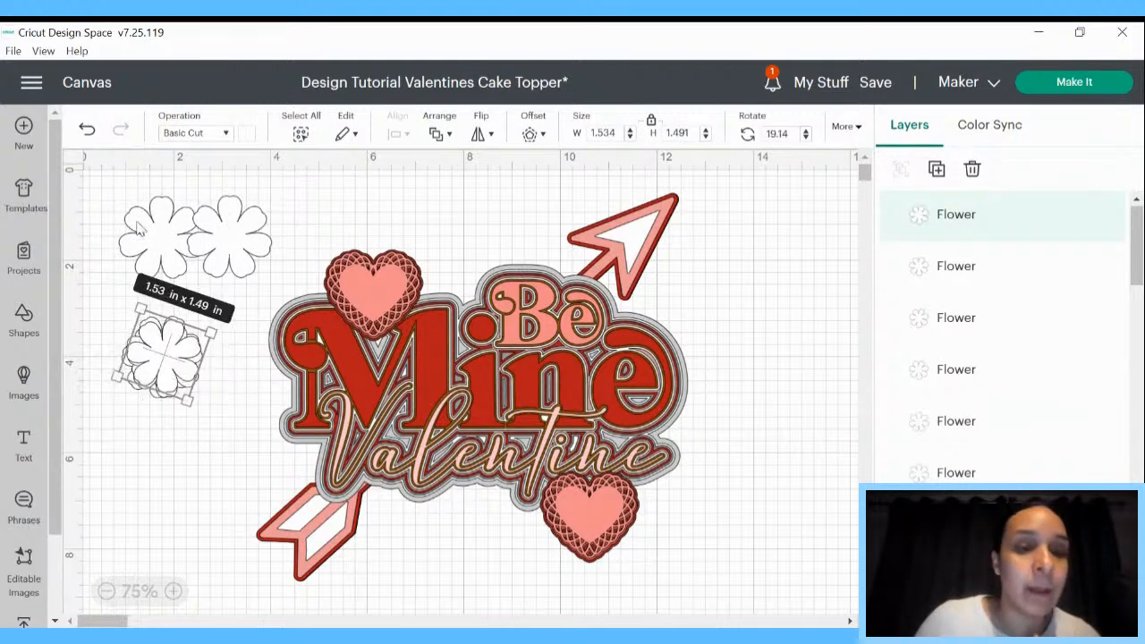
Stack the two large flowers on each other and rotate the upper one so its petals sit between the lower ones
left_click_drag(247, 224, 187, 226)
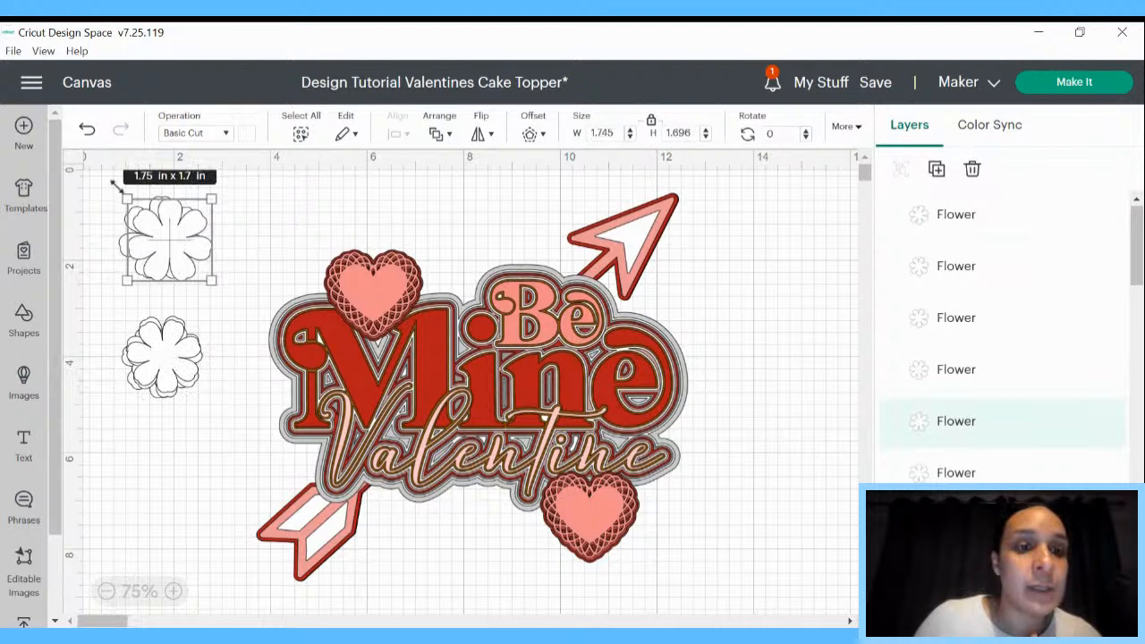
left_click(262, 198)
left_click(209, 235)
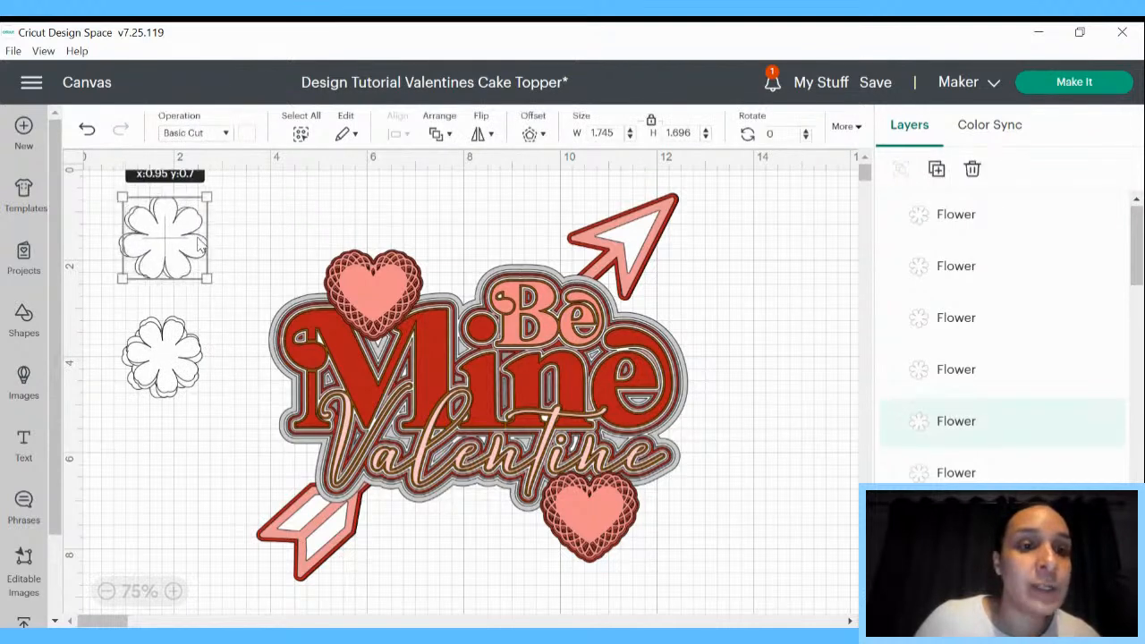
left_click_drag(174, 229, 182, 234)
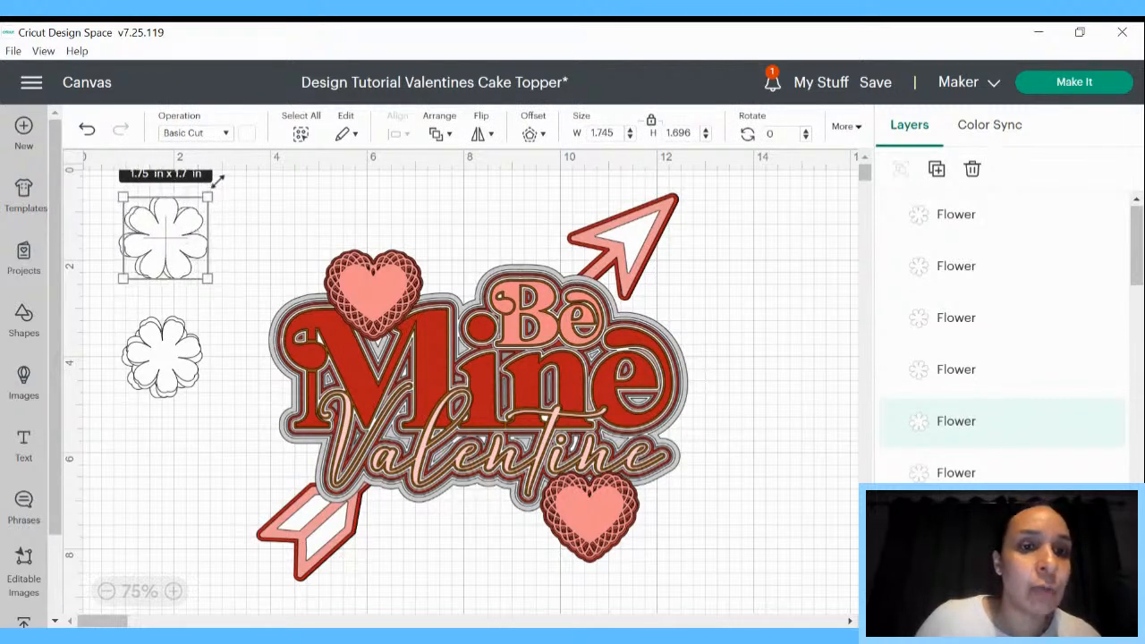
left_click_drag(223, 185, 237, 205)
left_click_drag(160, 271, 160, 271)
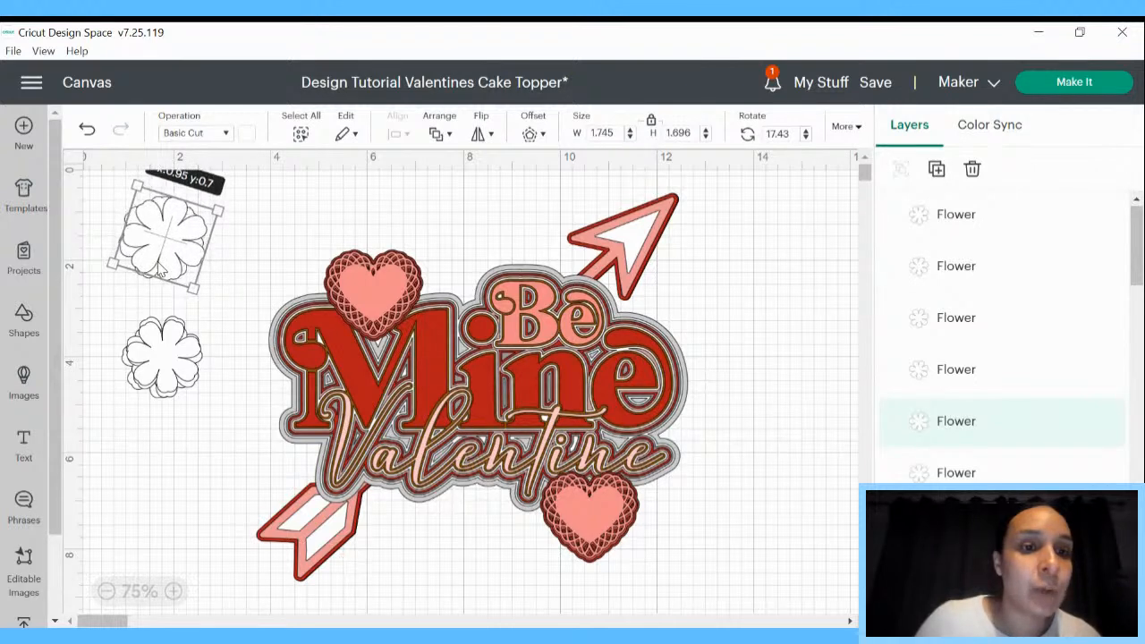
left_click_drag(235, 212, 235, 214)
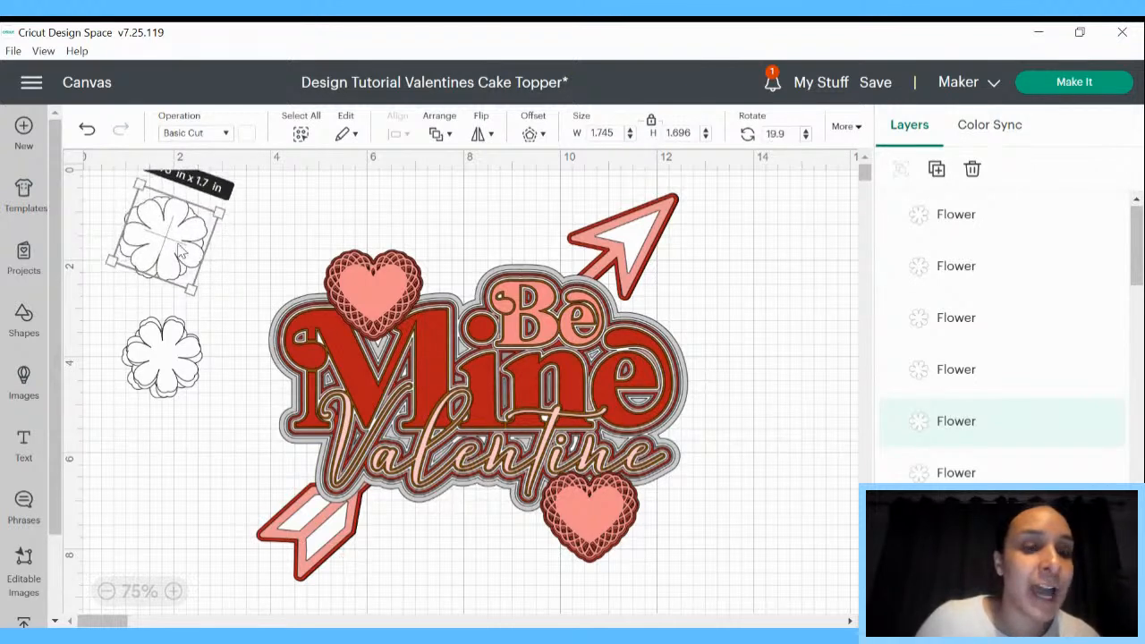
left_click(291, 212)
left_click(188, 249)
left_click_drag(215, 216, 234, 247)
left_click_drag(161, 259, 162, 261)
Move the remaining small flowers onto the centre of the large flowers to form one layered flower
left_click_drag(171, 347, 167, 224)
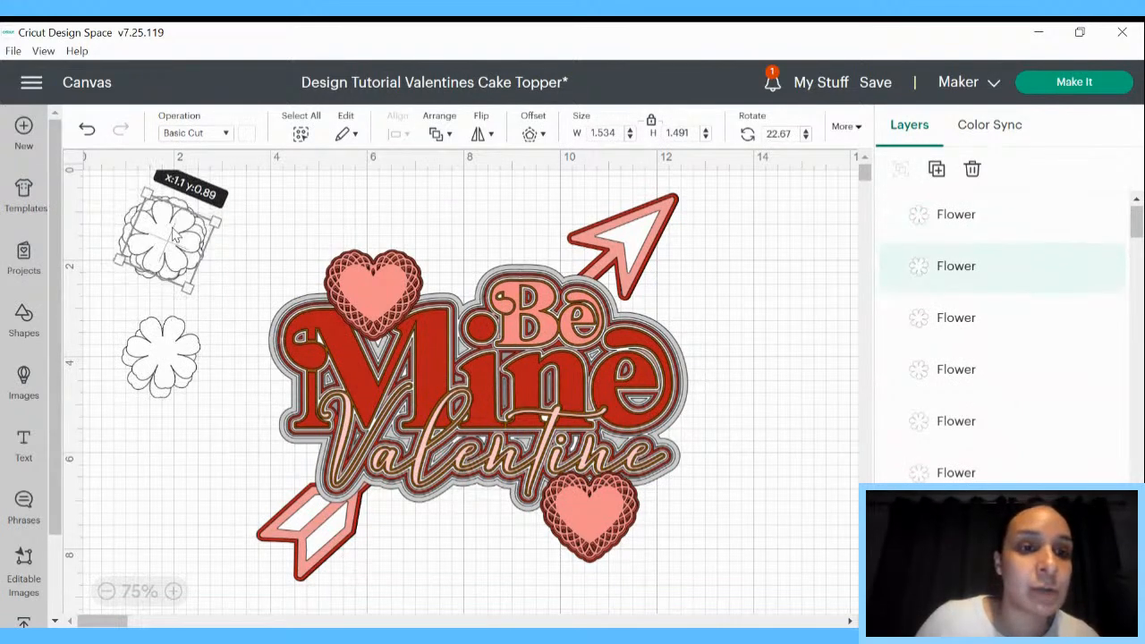
left_click_drag(181, 349, 162, 242)
left_click(141, 351)
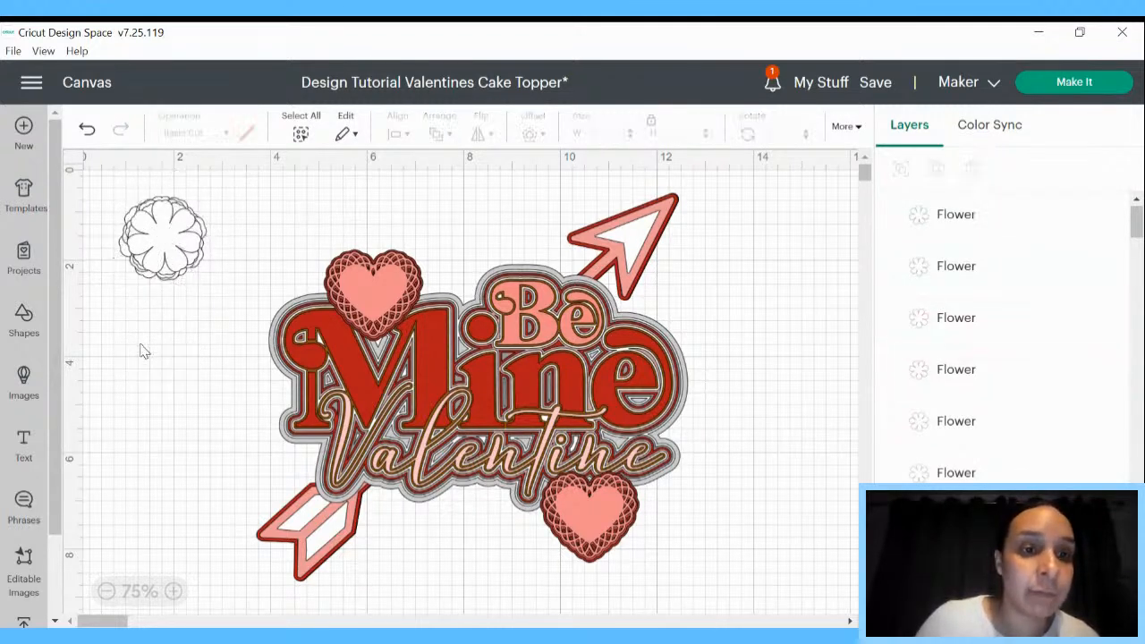
scroll(941, 376, "down", 2)
left_click(933, 386)
right_click(933, 385)
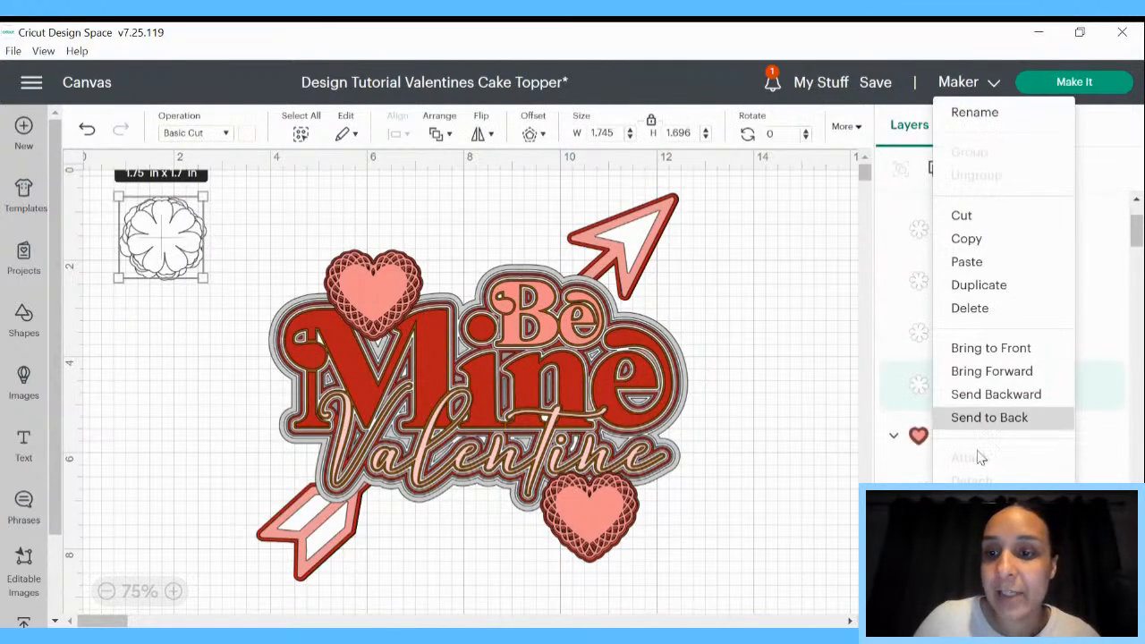
right_click(927, 347)
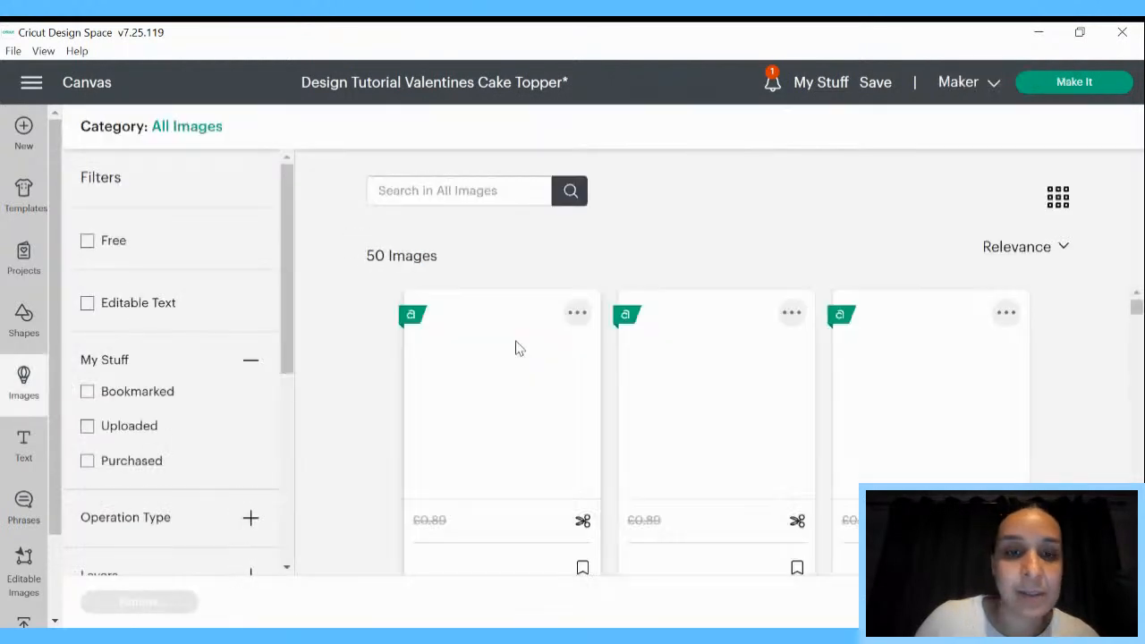
Browse the flower and leaf shapes in the image library for other shapes suited to layered paper flowers
scroll(479, 463, "down", 10)
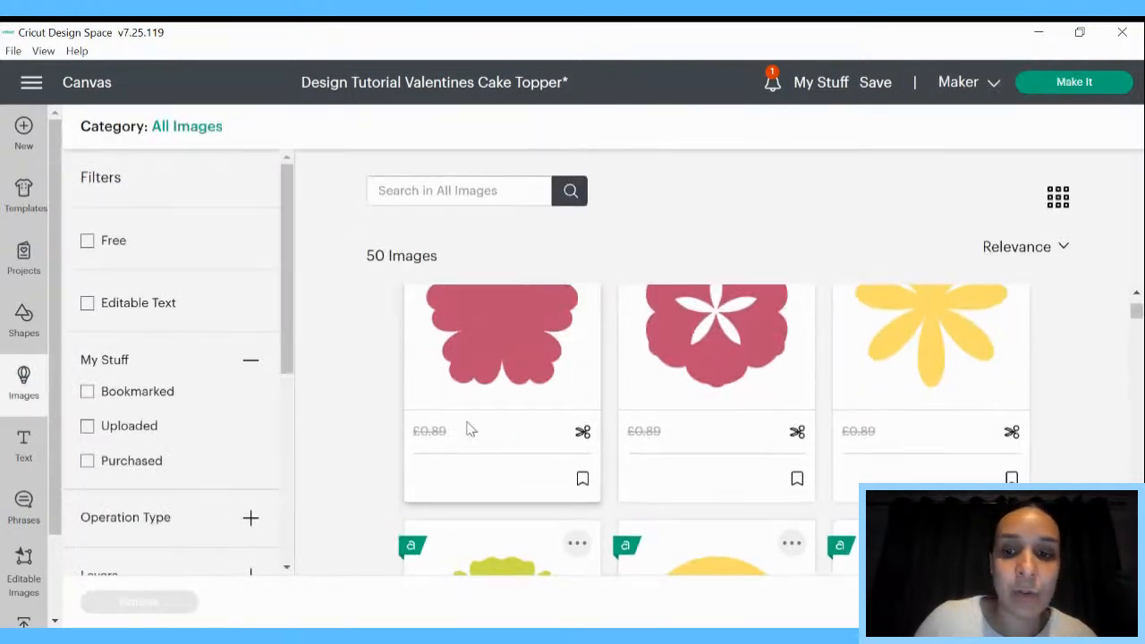
scroll(544, 388, "up", 3)
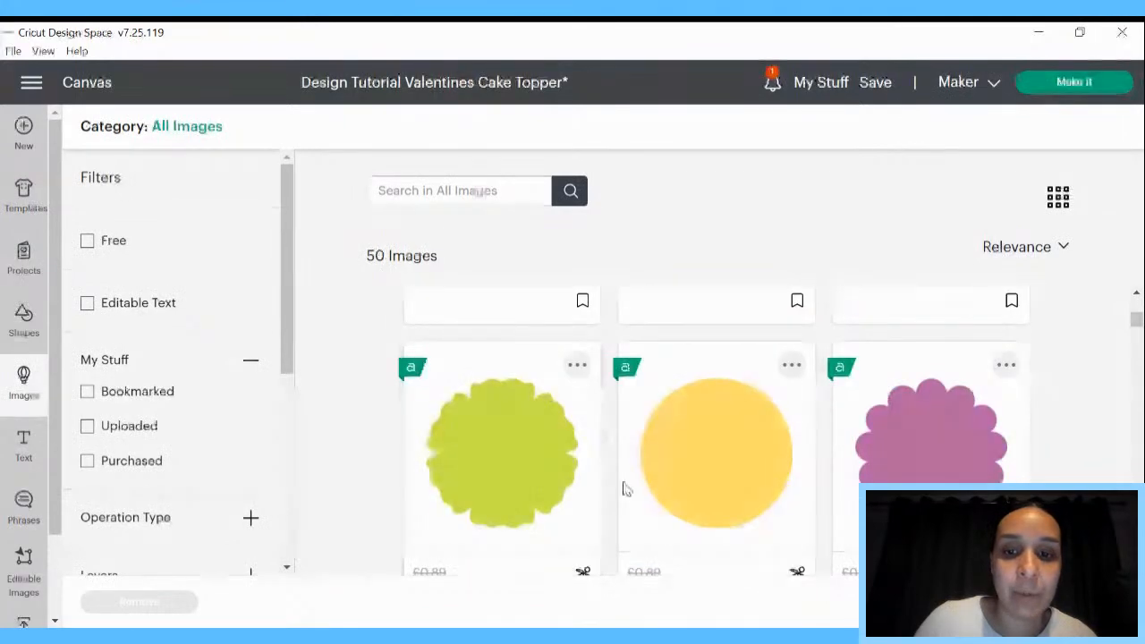
scroll(608, 412, "down", 4)
scroll(671, 402, "down", 6)
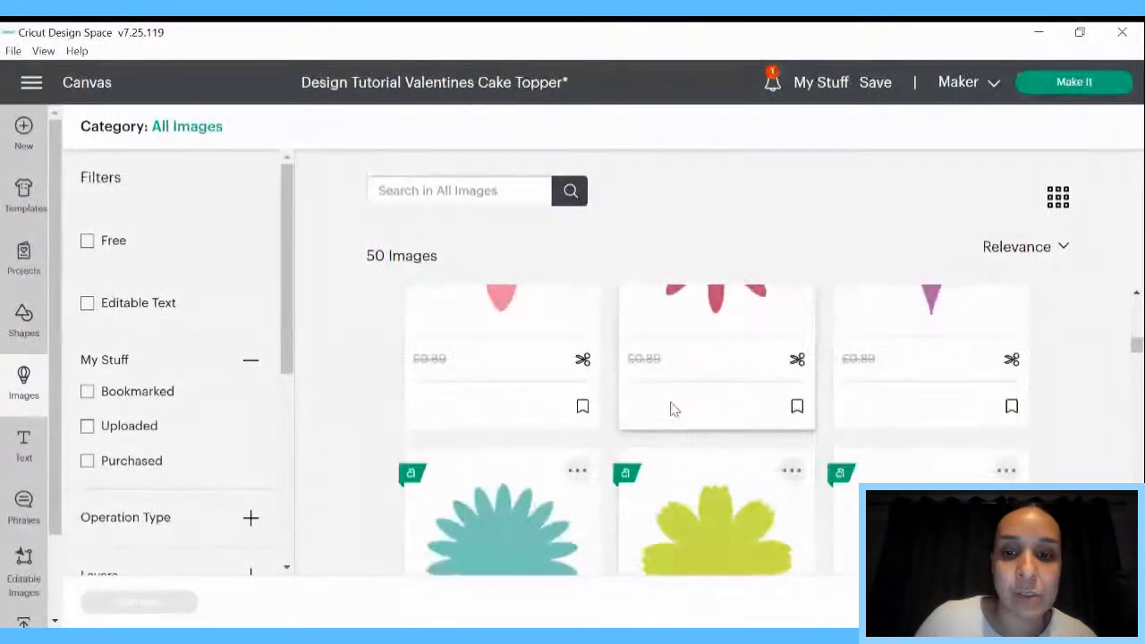
scroll(581, 459, "down", 8)
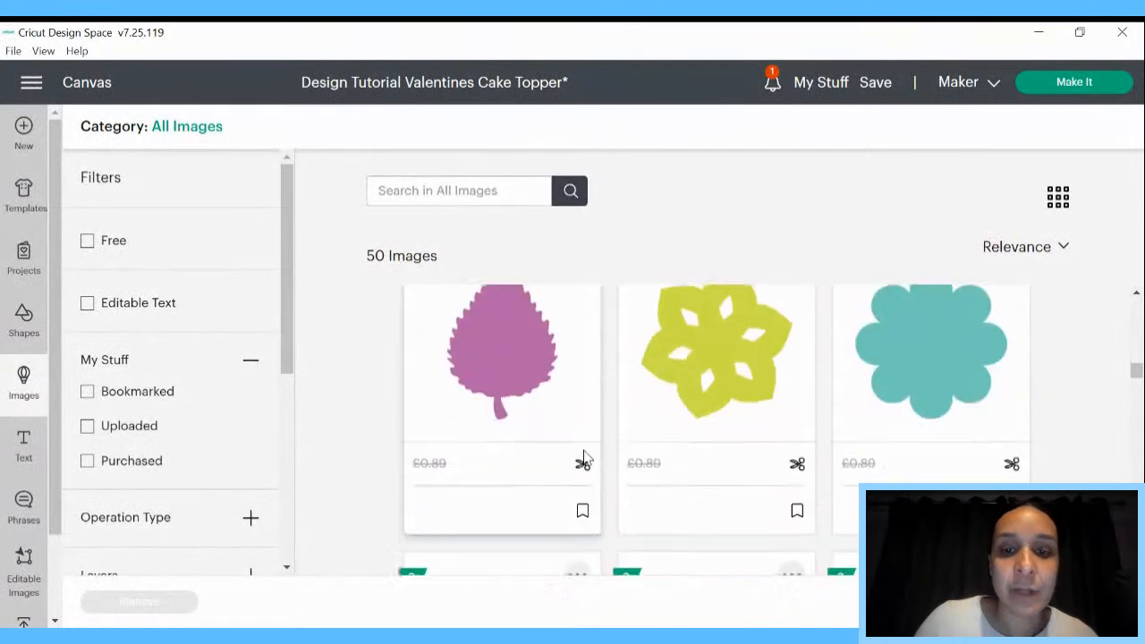
scroll(627, 458, "down", 8)
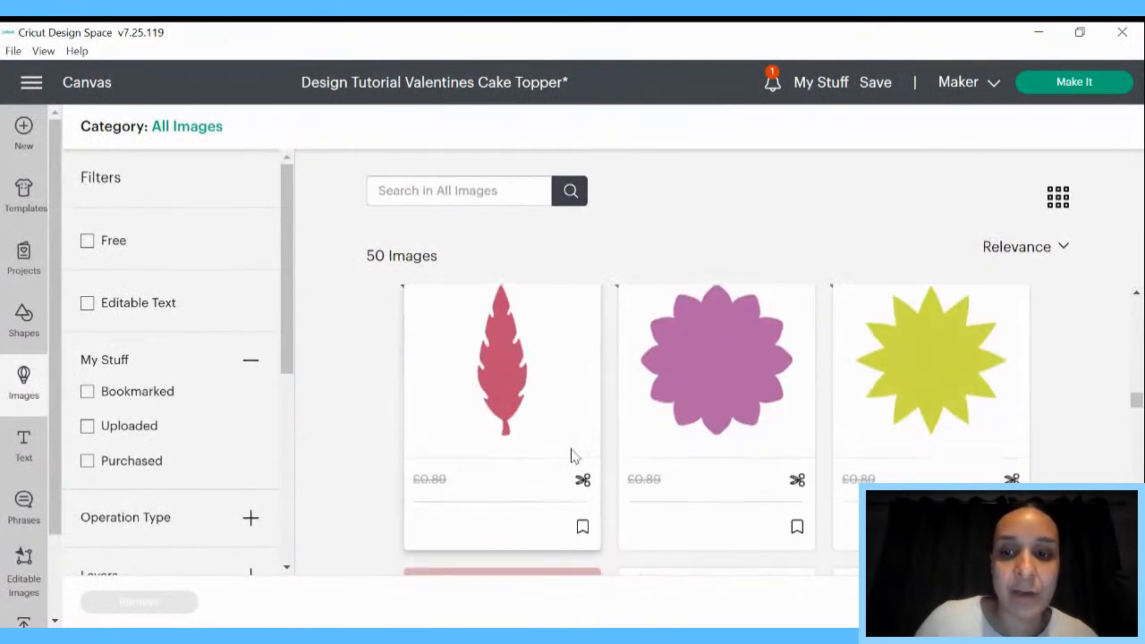
scroll(738, 465, "up", 5)
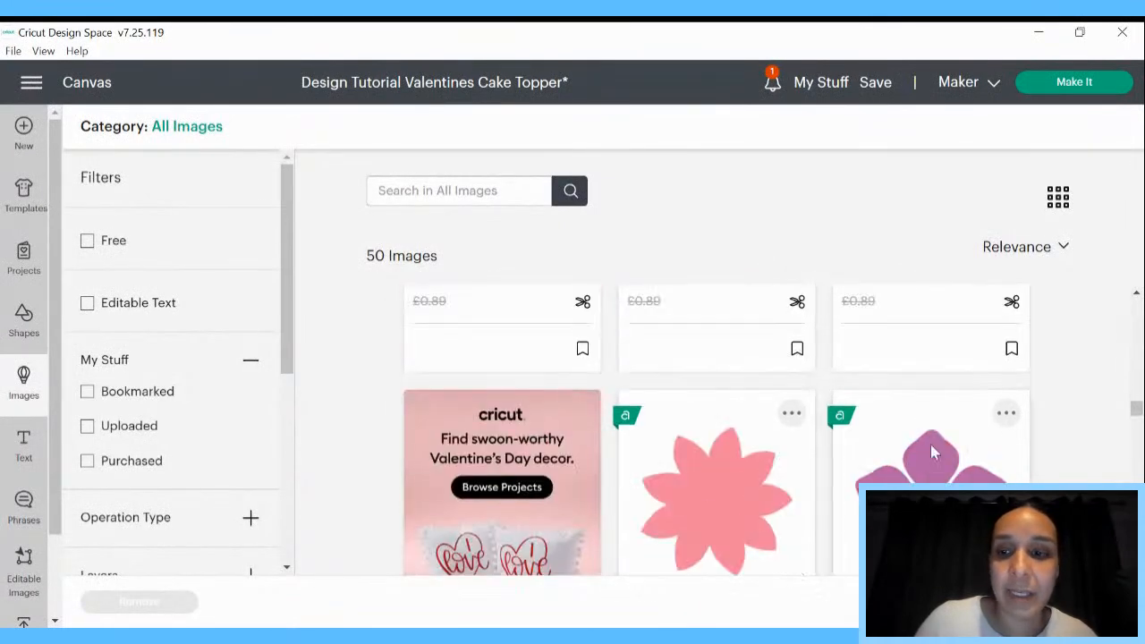
scroll(971, 439, "down", 1)
scroll(716, 430, "down", 4)
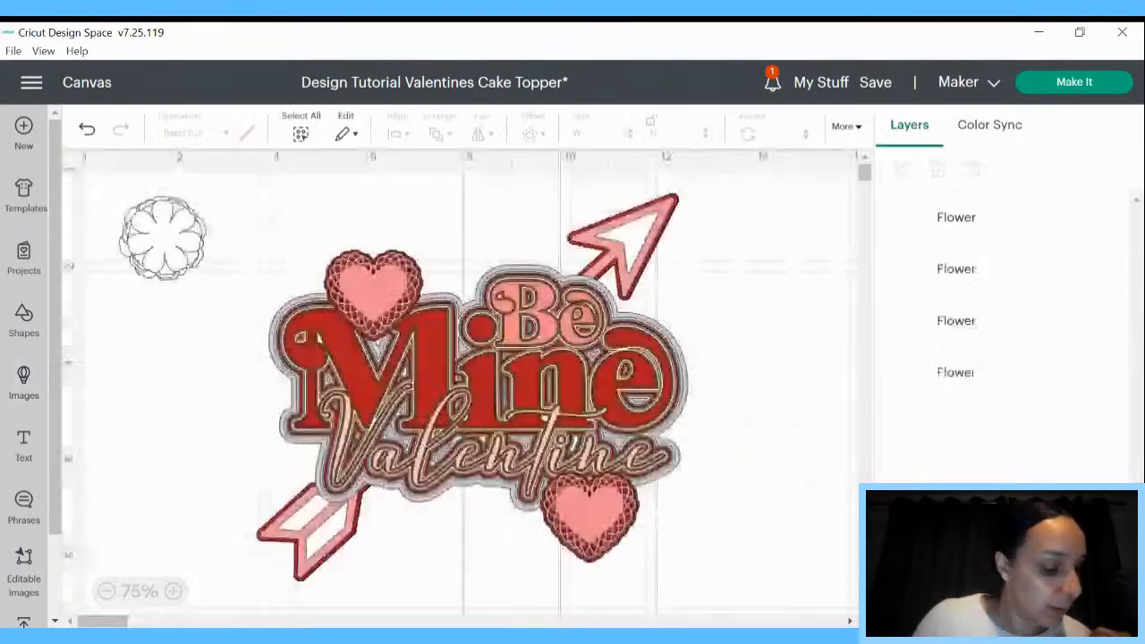
left_click_drag(368, 377, 215, 430)
left_click(104, 138)
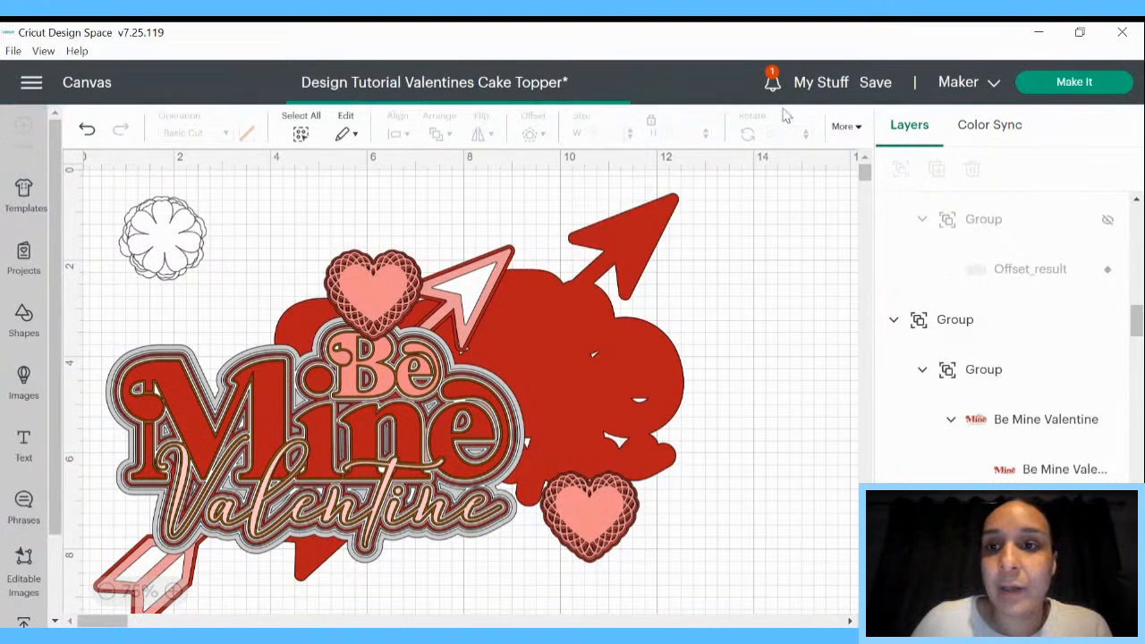
left_click(893, 111)
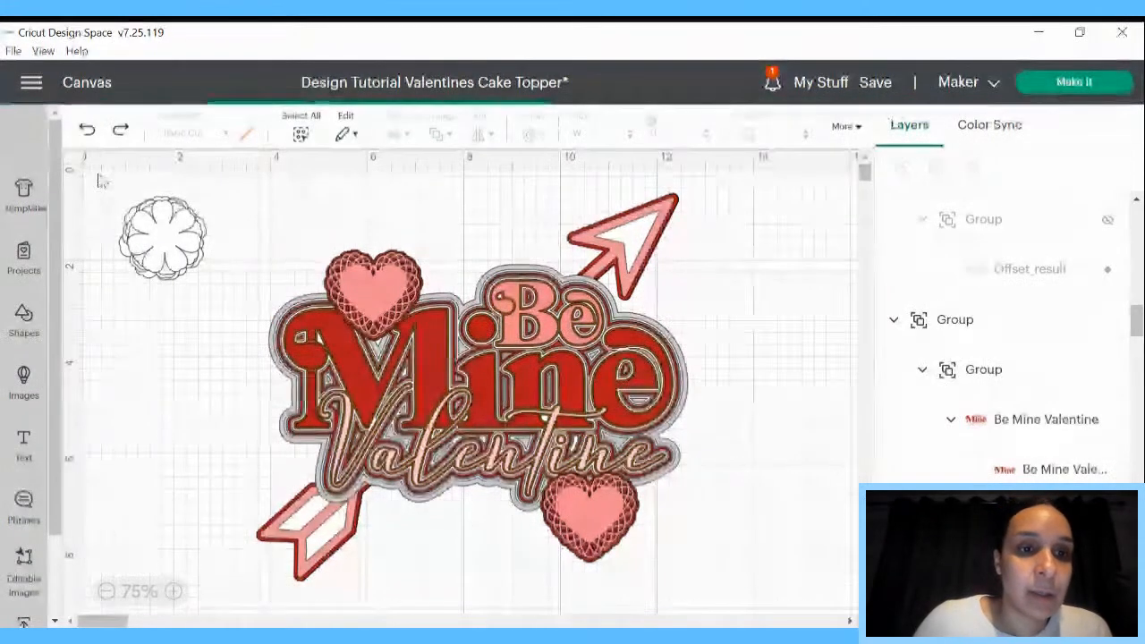
Group the stacked white flower layers, placing the group above "Be" and a duplicate beside the lower doily heart, which shifts slightly left
left_click_drag(110, 170, 219, 297)
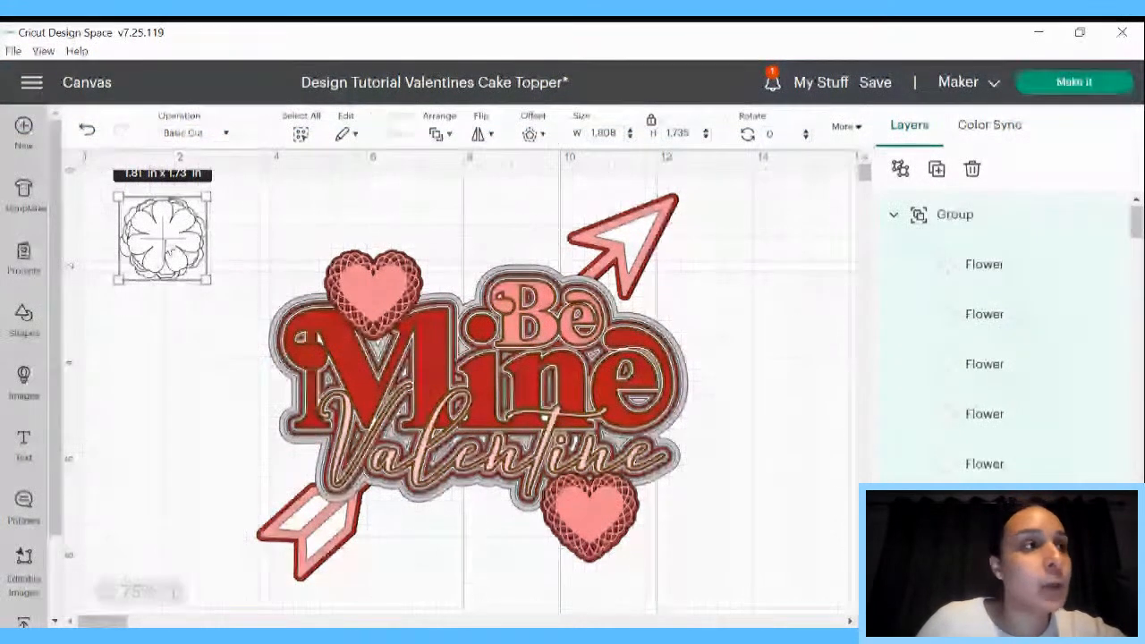
left_click_drag(157, 233, 549, 250)
right_click(549, 250)
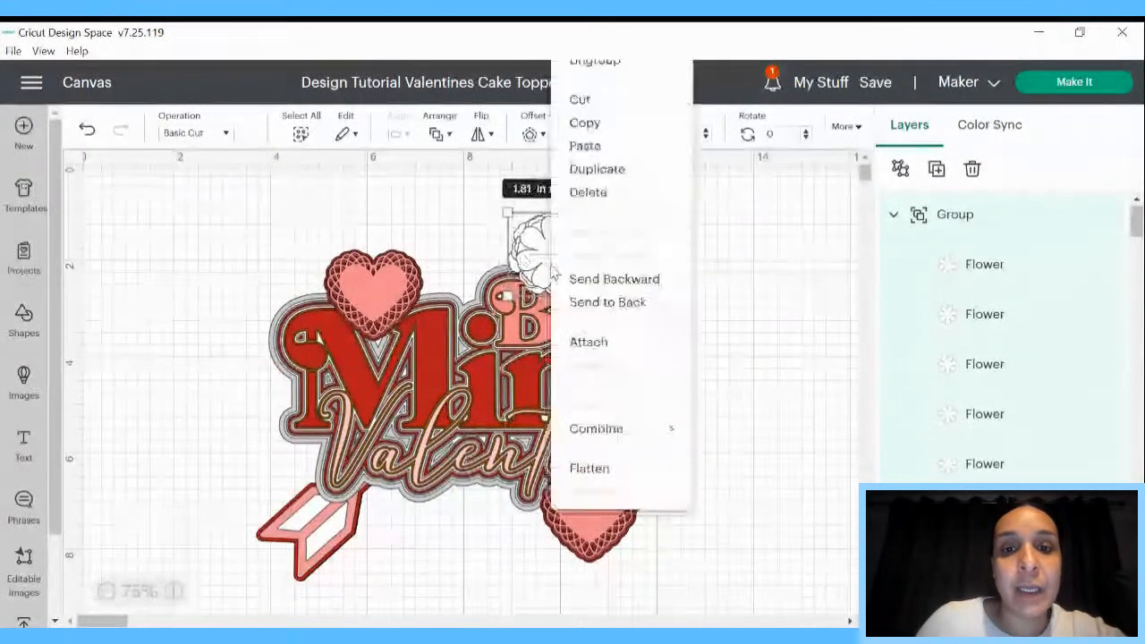
left_click(590, 178)
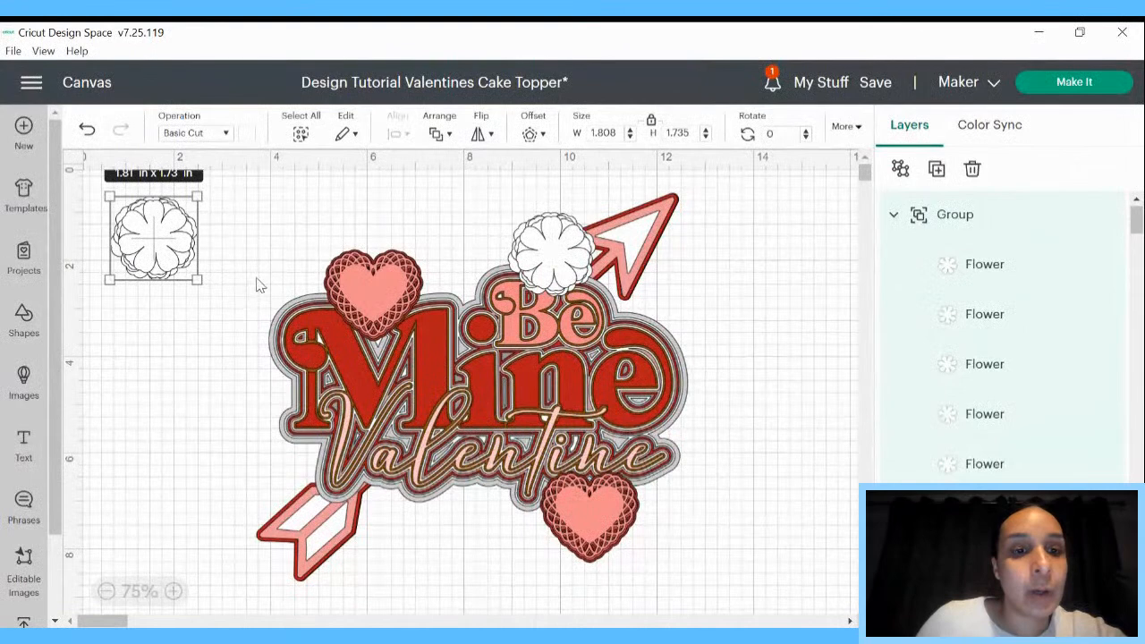
left_click_drag(623, 536, 611, 537)
left_click_drag(154, 237, 627, 533)
Duplicate the white flower group twice and place one of the copies over the arrow's tail end
right_click(644, 506)
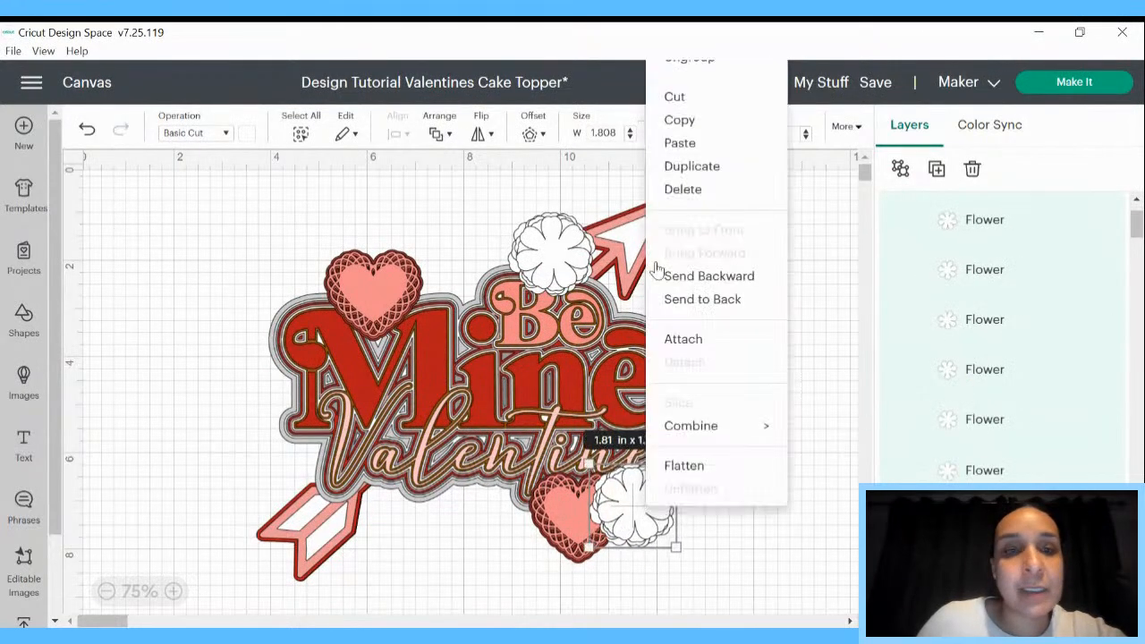
left_click(716, 165)
left_click_drag(210, 282, 387, 521)
right_click(362, 530)
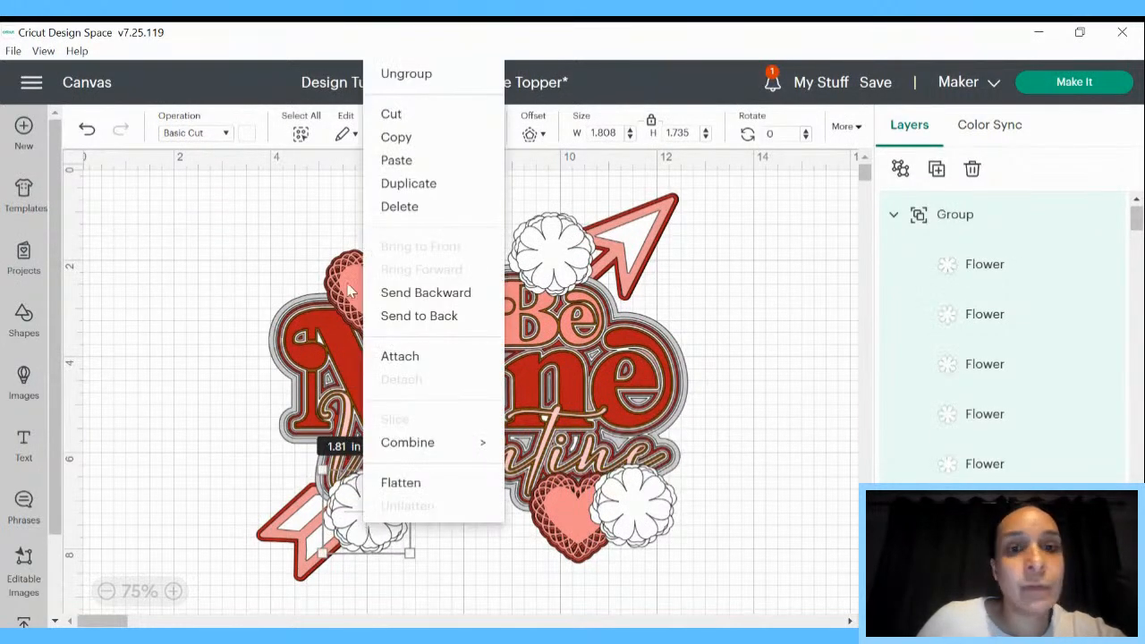
left_click(409, 183)
left_click_drag(260, 341, 261, 309)
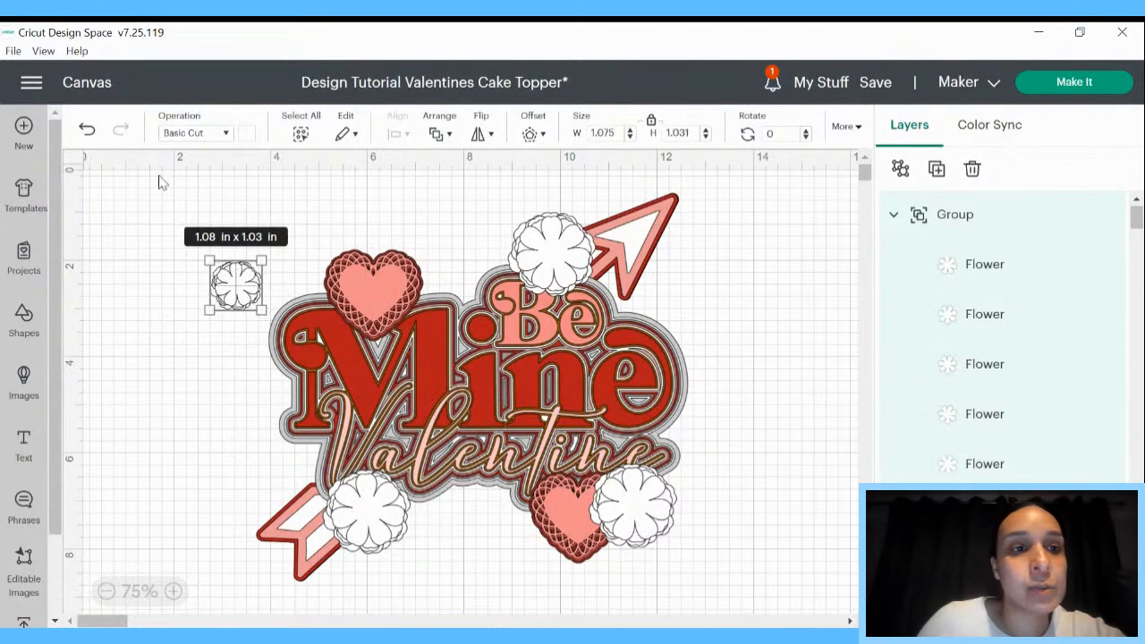
left_click(202, 289)
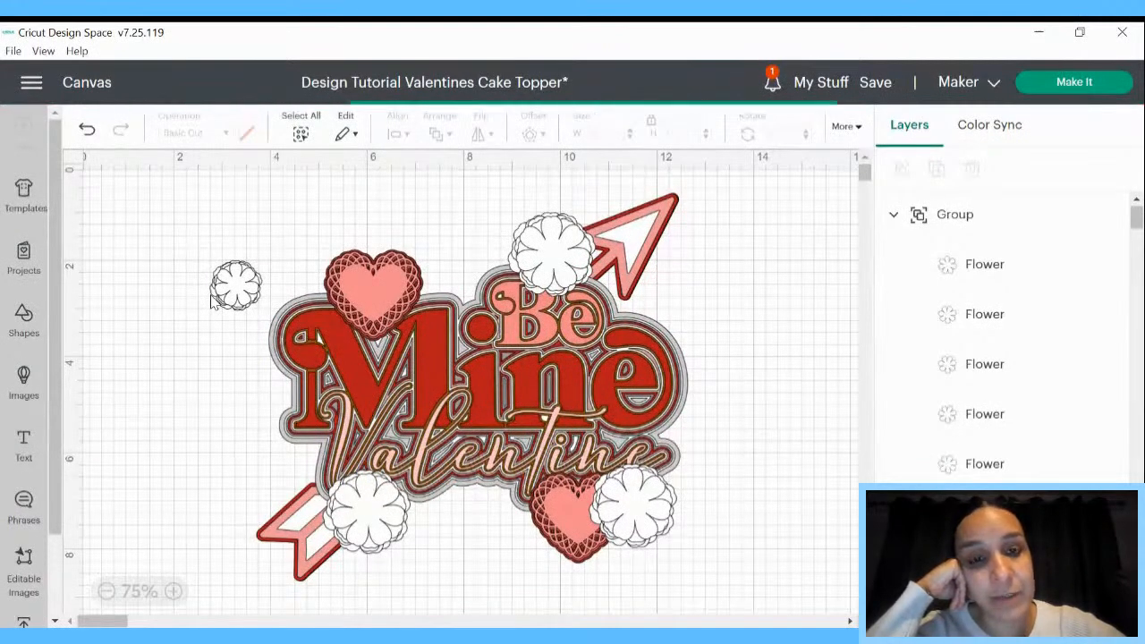
key("ctrl+z")
Place the remaining white flower copy left of the upper doily heart and nudge the flower above "Be" slightly up and right
left_click_drag(220, 306, 303, 283)
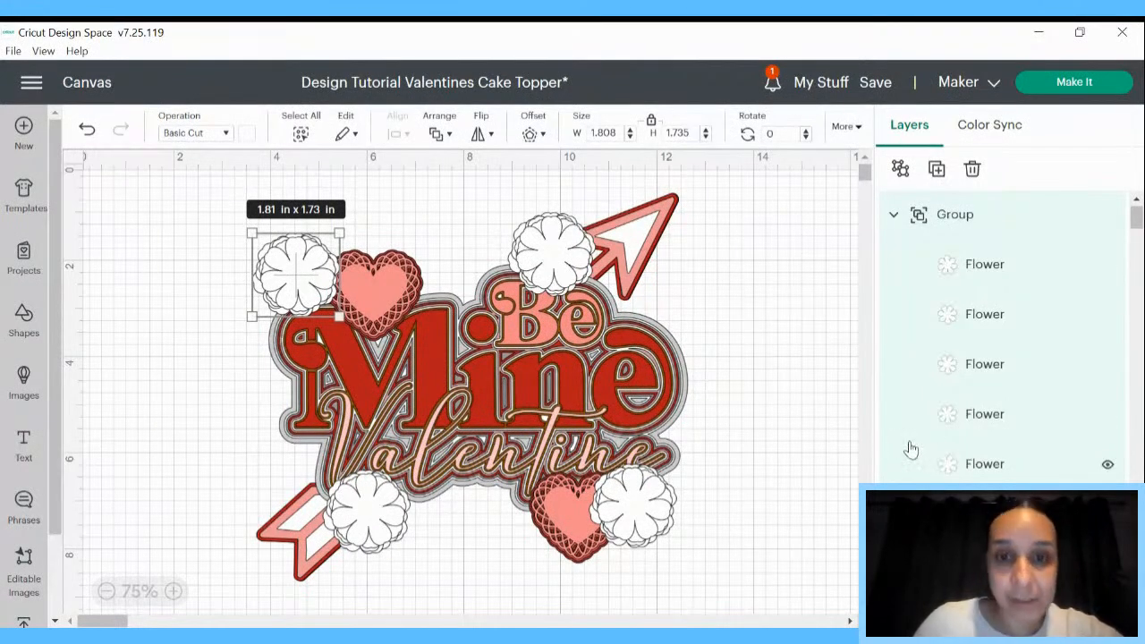
left_click(594, 268)
left_click_drag(593, 269, 597, 263)
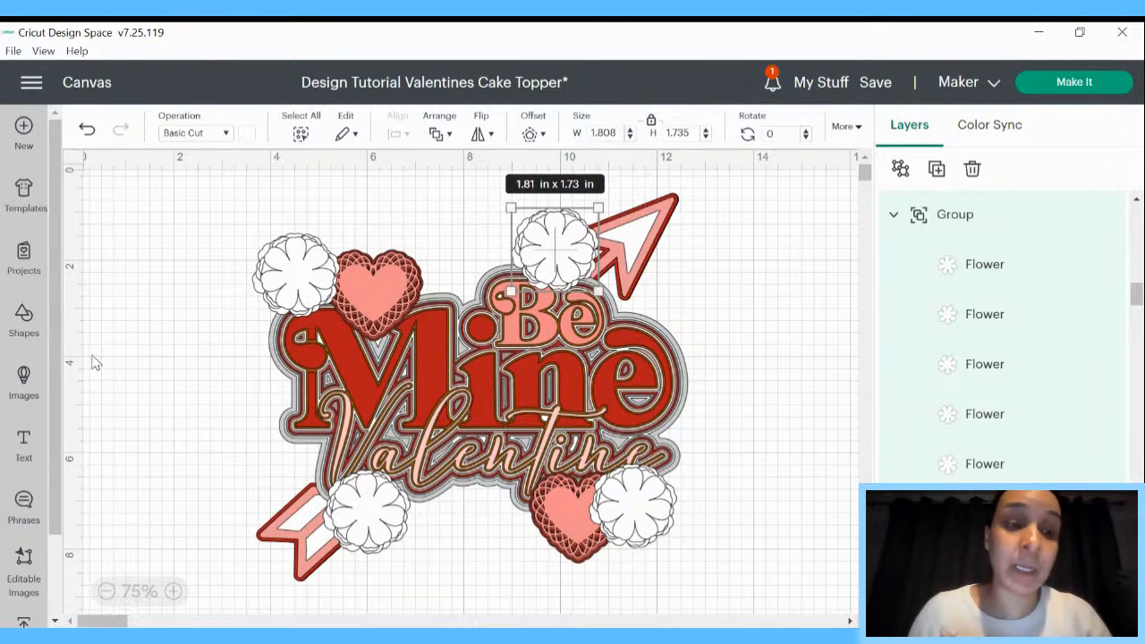
Search the image library for #M4564E and add the five-petal flower to the canvas
left_click(23, 380)
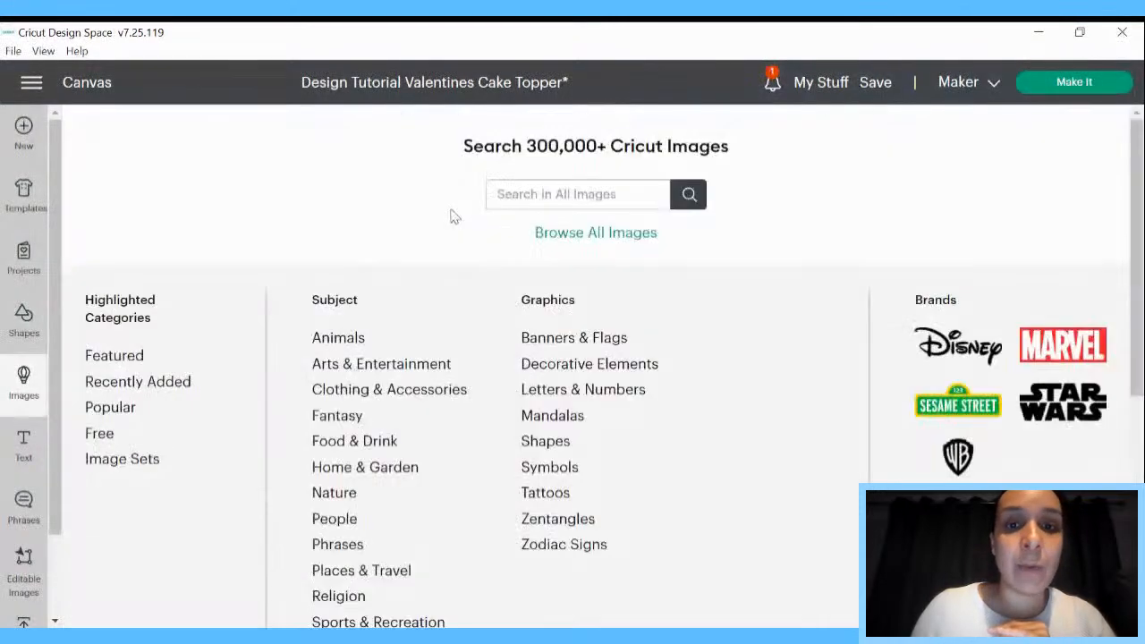
left_click(557, 195)
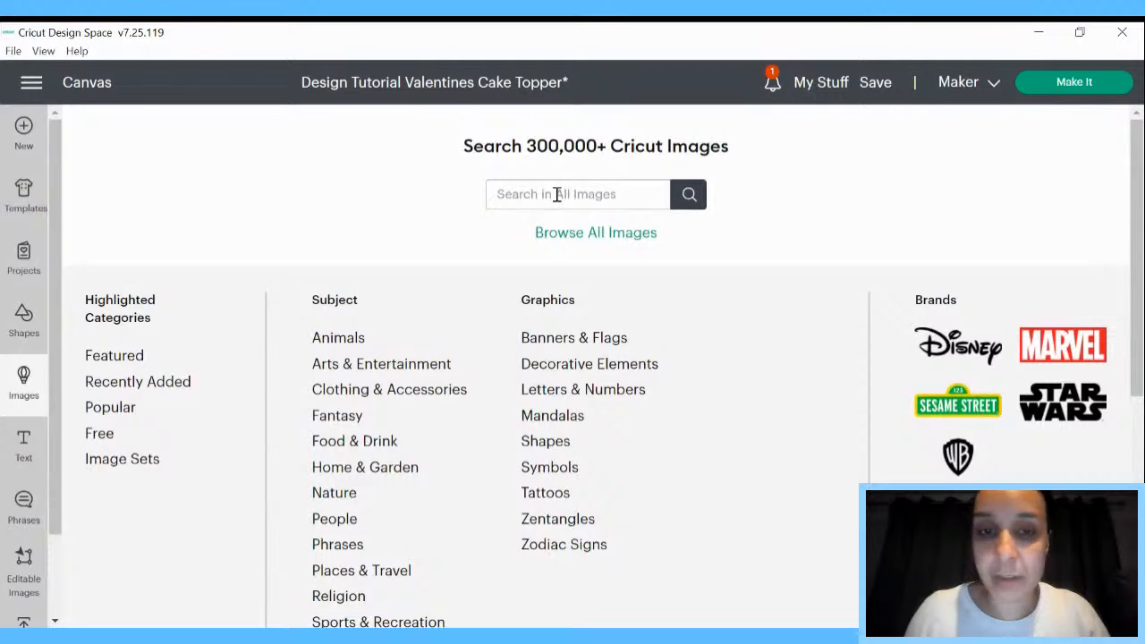
type("h")
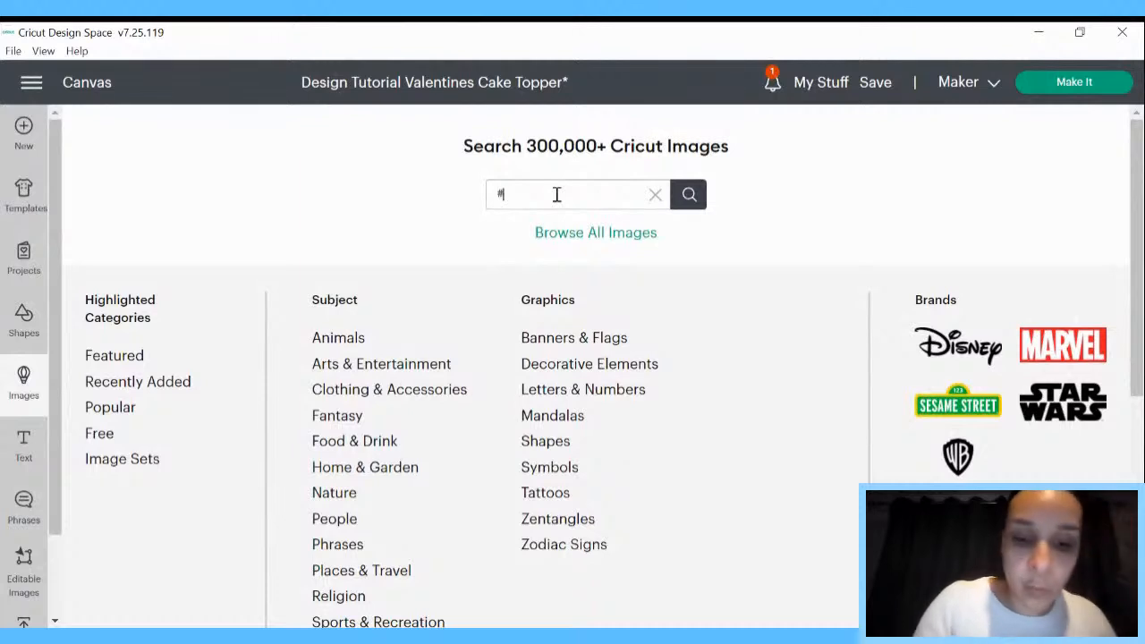
key("BackSpace")
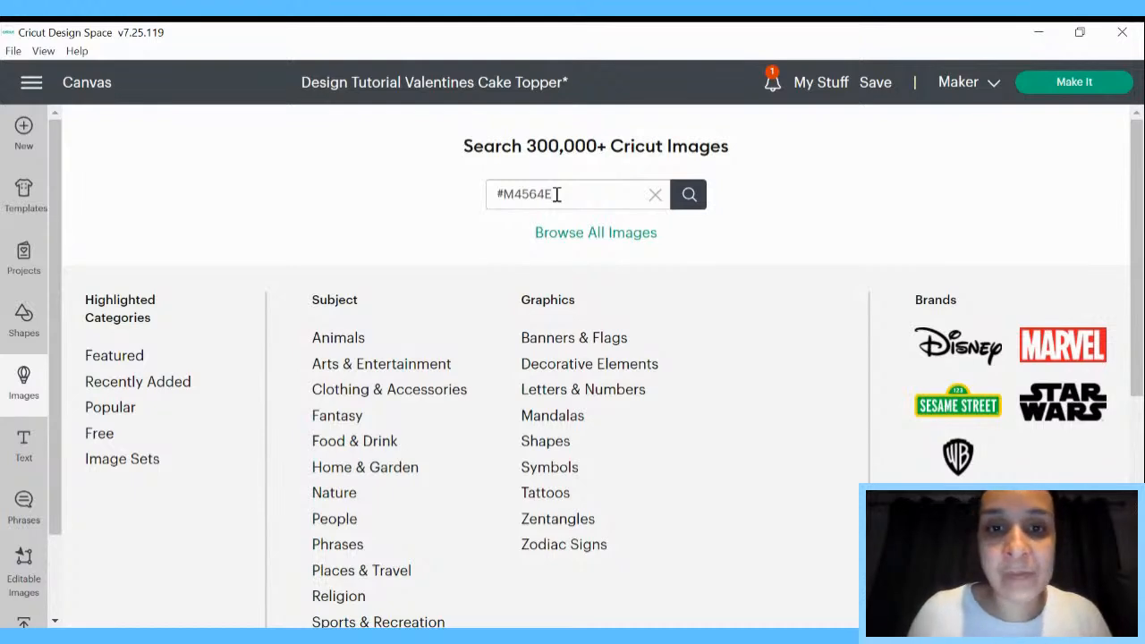
key("Return")
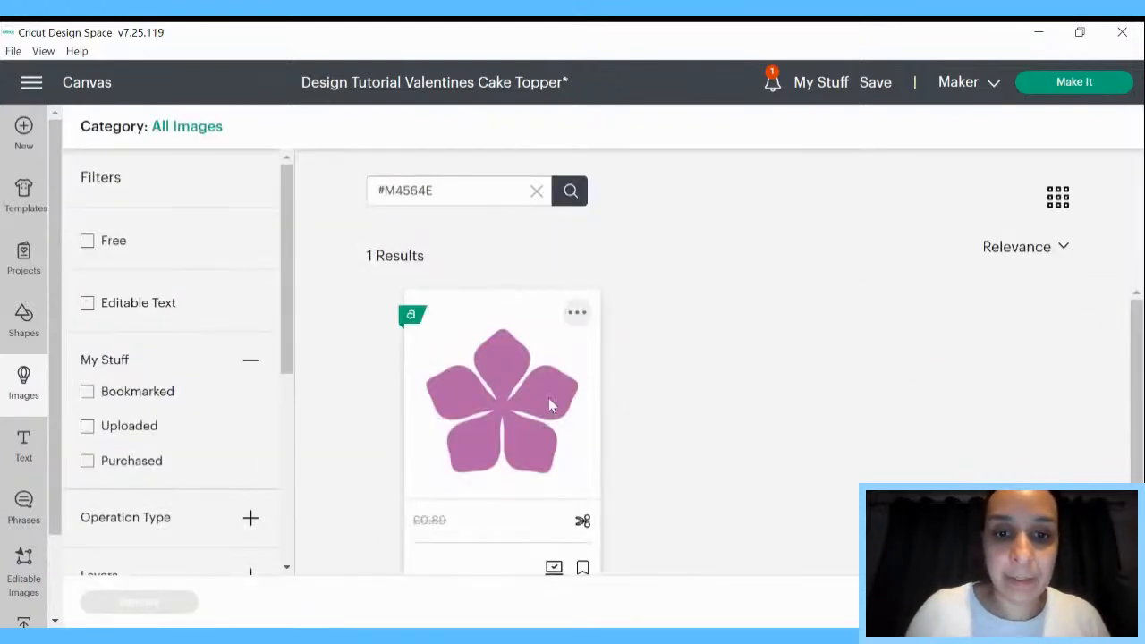
left_click(549, 407)
left_click(1060, 601)
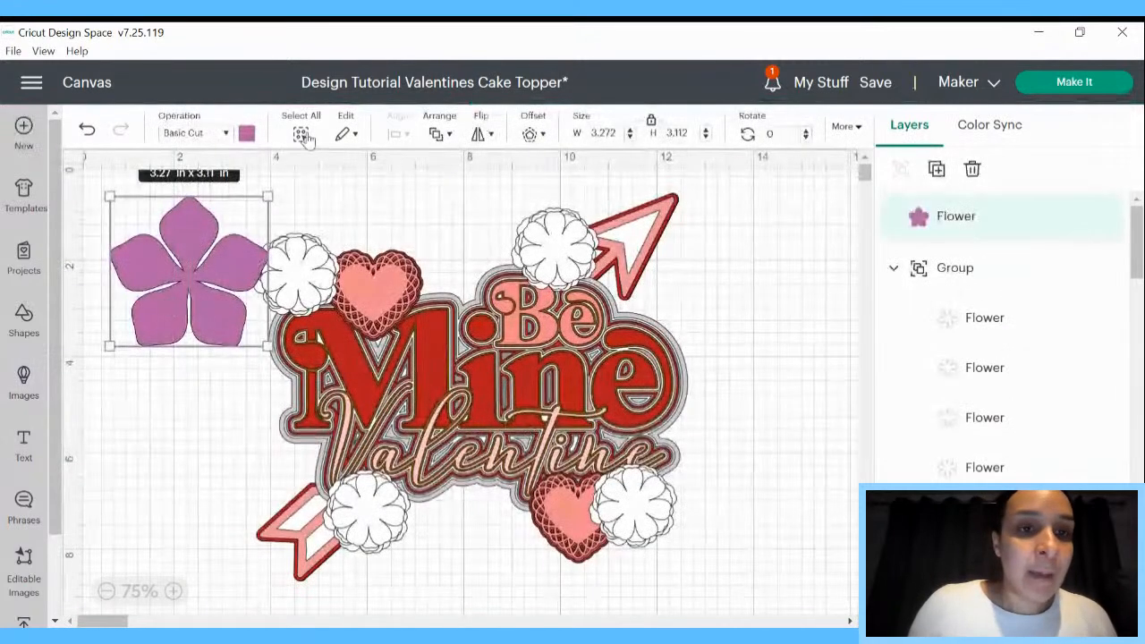
Recolour the five-petal flower to the pale pink #f5dbdb
left_click(251, 139)
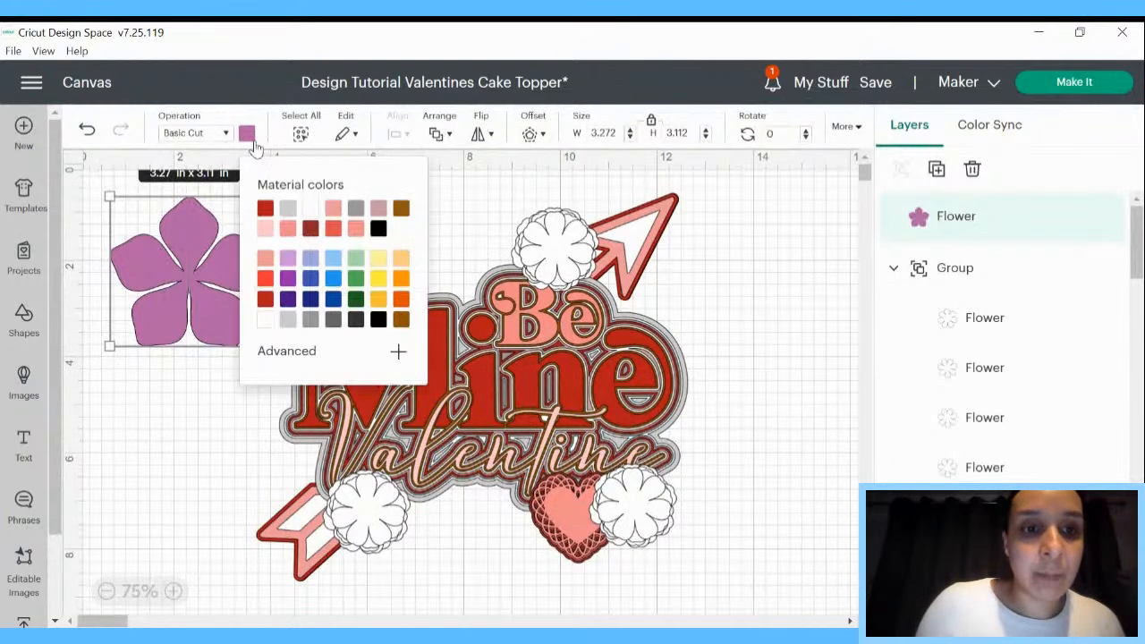
left_click(301, 354)
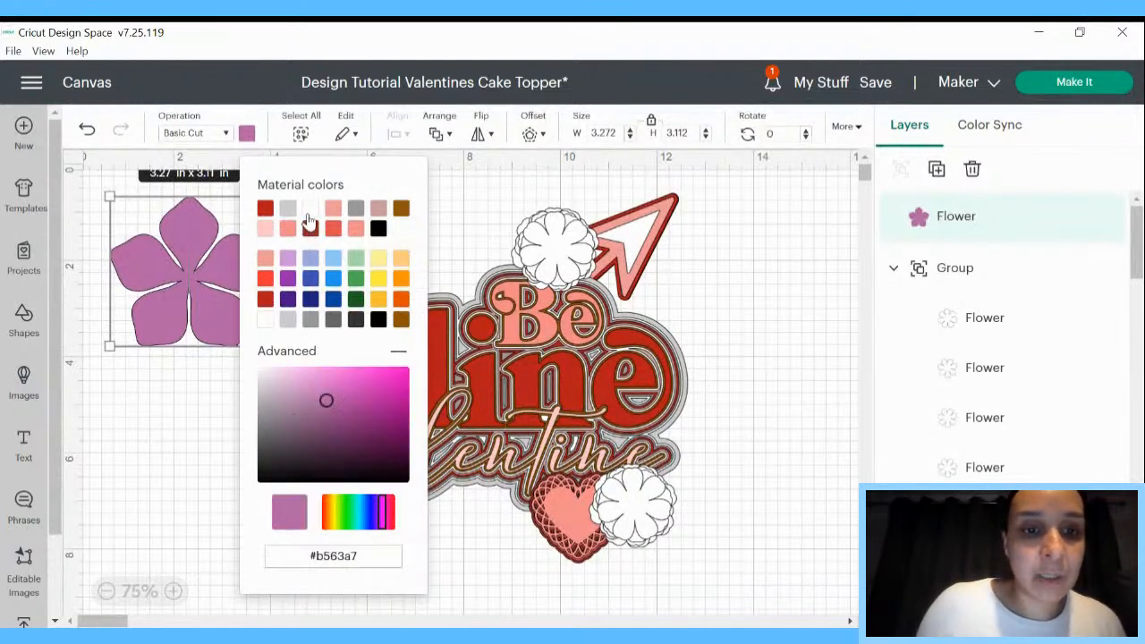
left_click(355, 230)
left_click(273, 372)
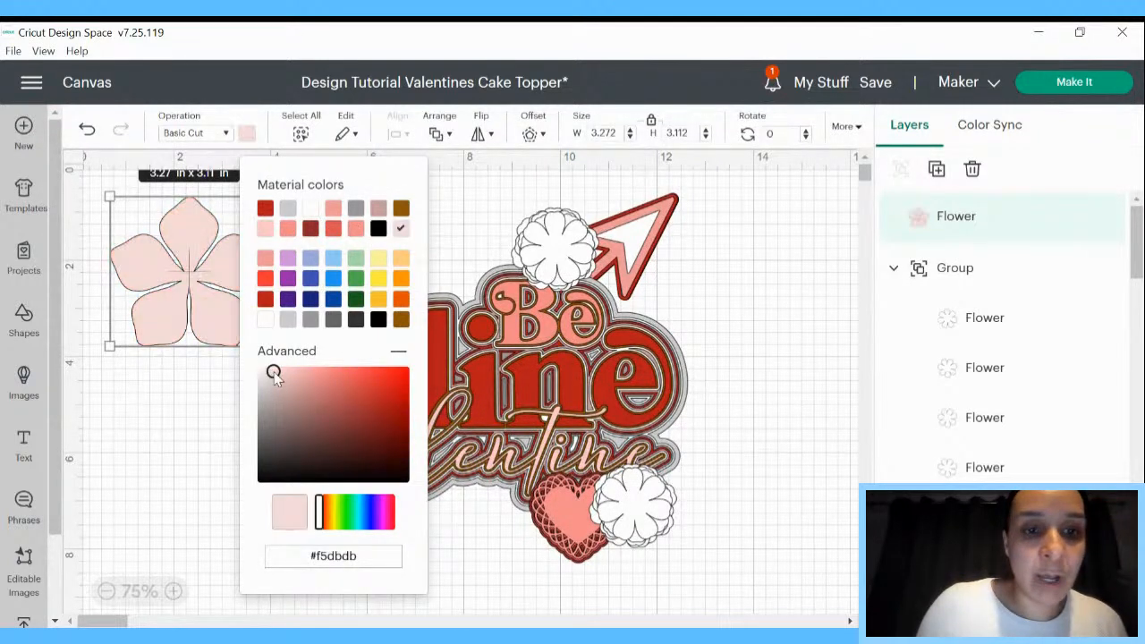
left_click(753, 319)
Set the pale pink flower's width to 1.261 in with its proportions locked
left_click(130, 278)
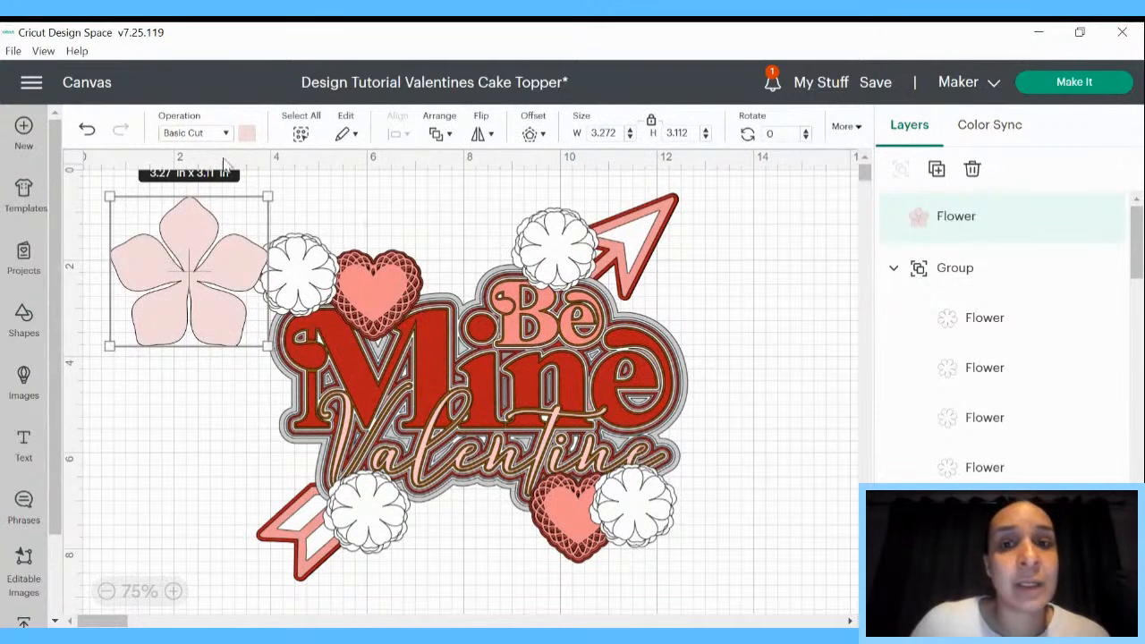
left_click(595, 133)
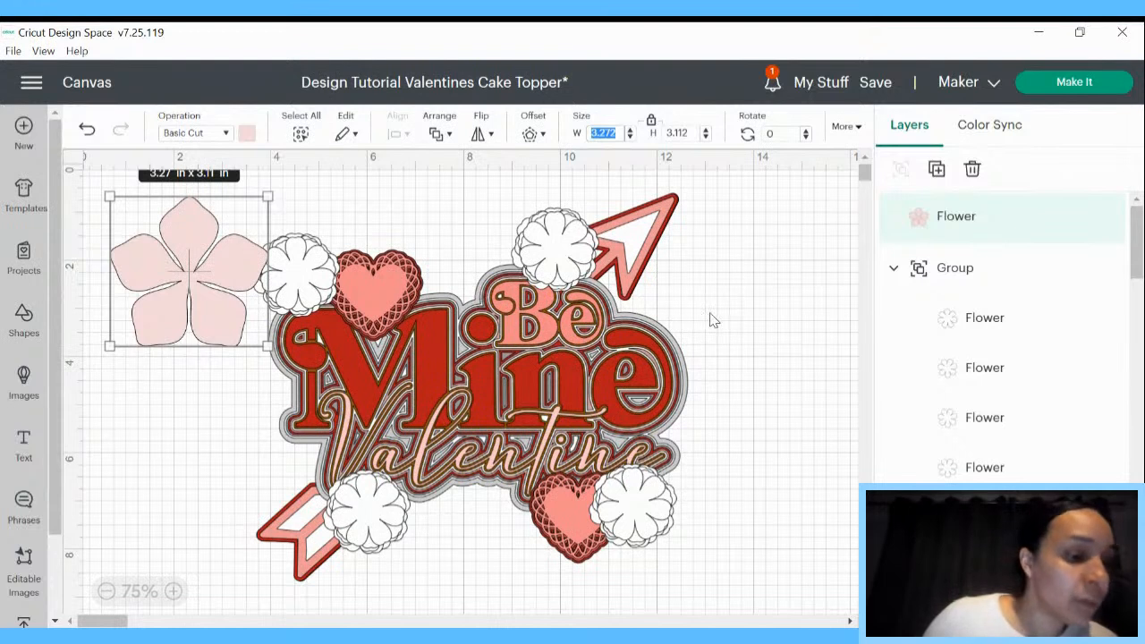
type("1.261")
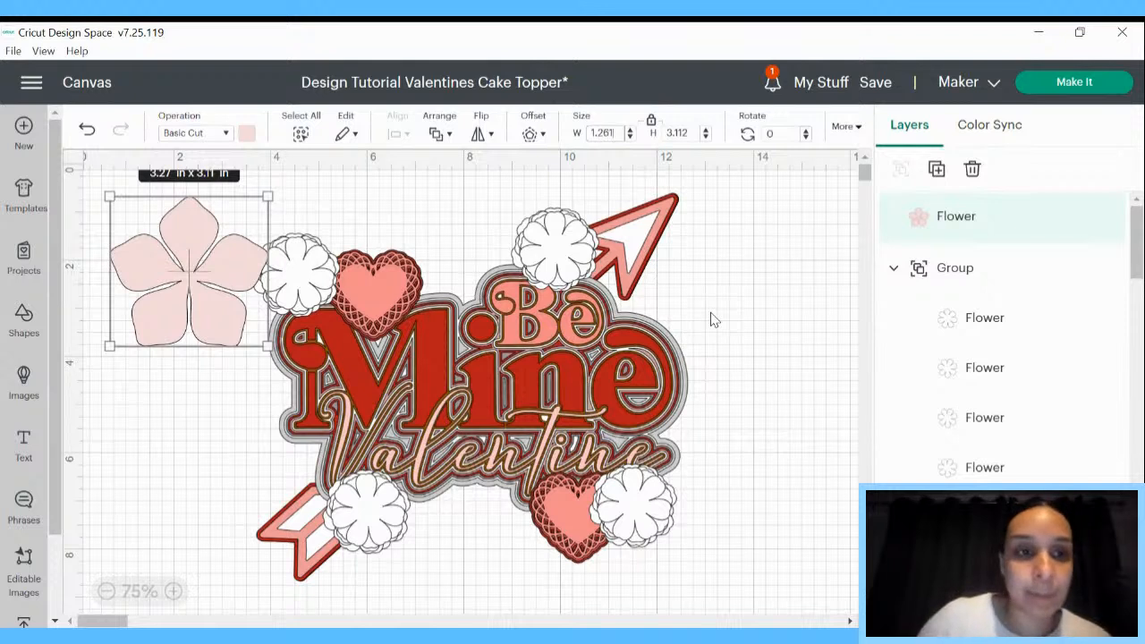
key("Return")
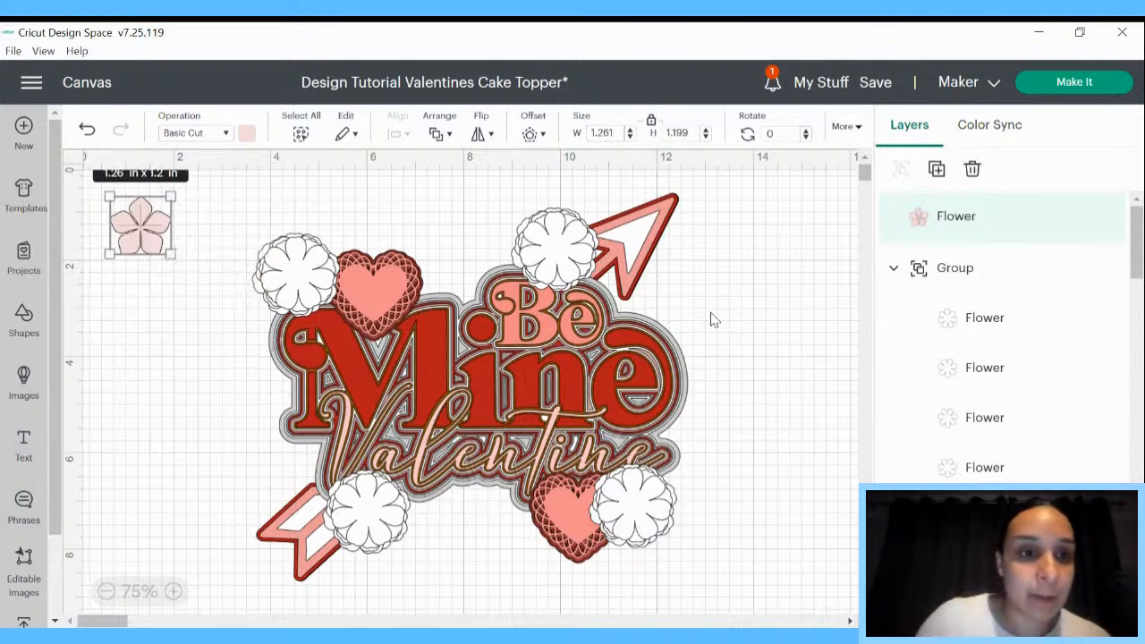
Duplicate the small pale pink flower three times to make four overlapping layers beside the topper
left_click_drag(130, 240, 147, 254)
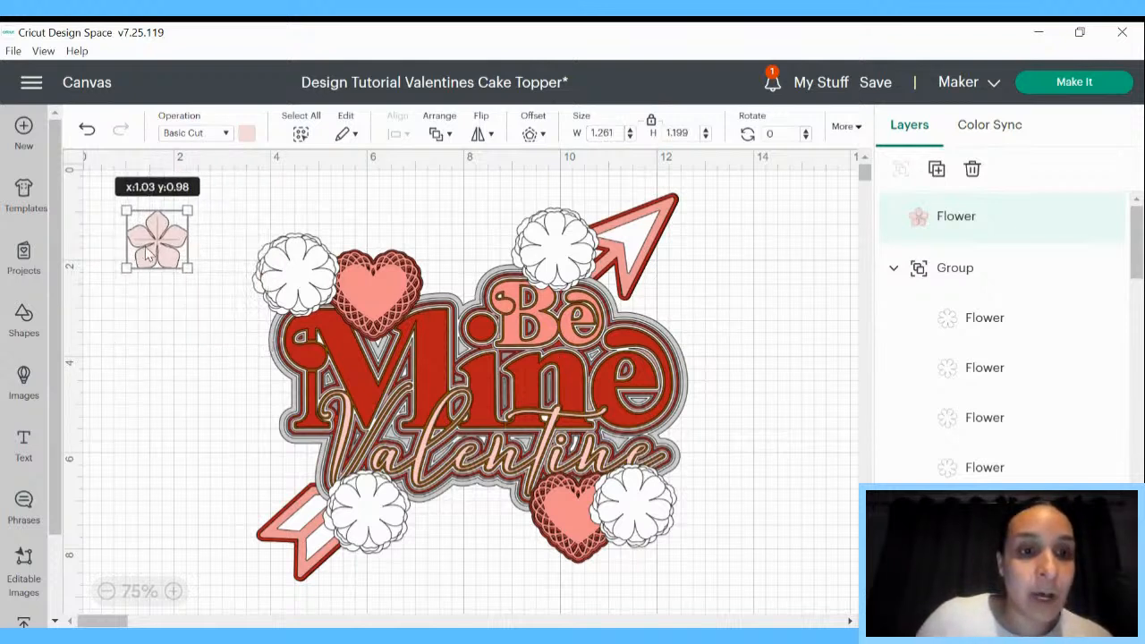
right_click(146, 254)
left_click(188, 151)
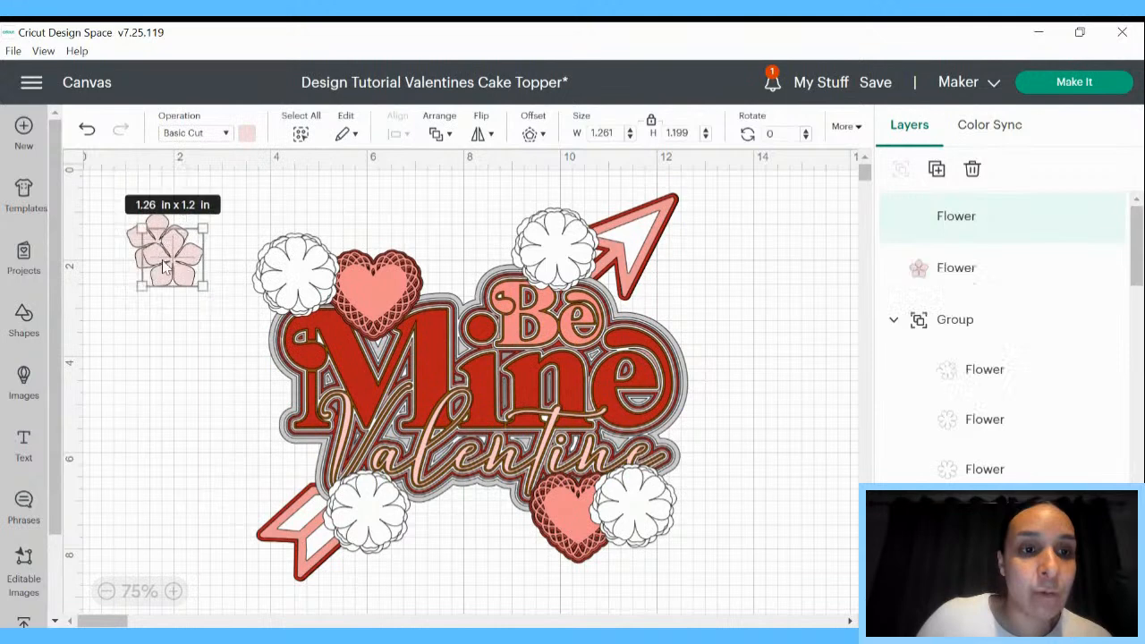
right_click(166, 269)
left_click(199, 173)
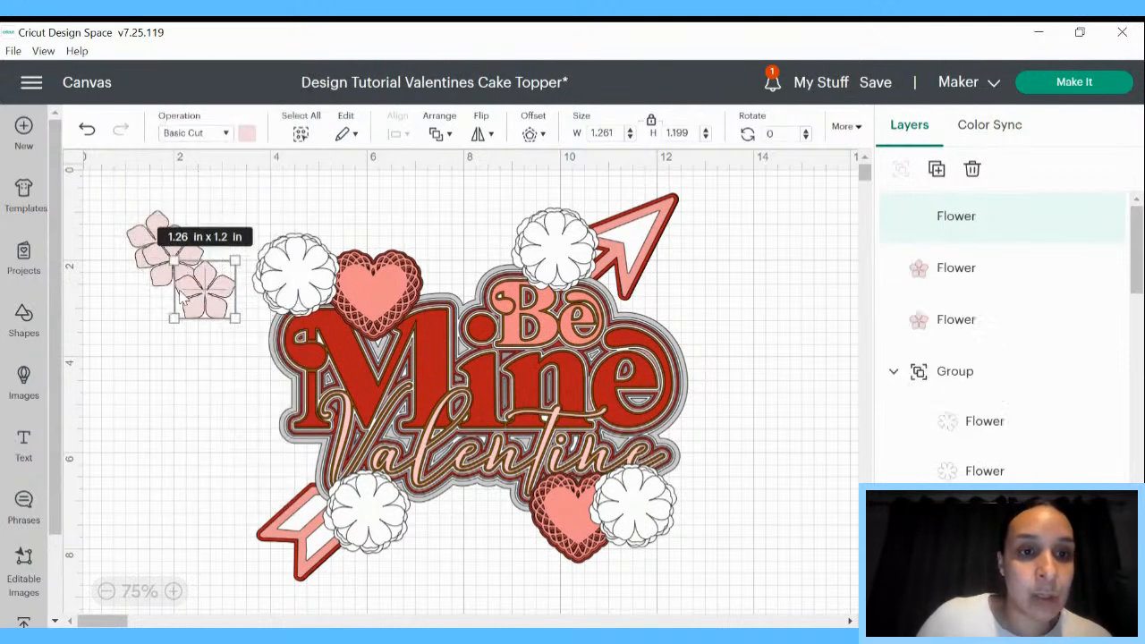
right_click(189, 302)
left_click(206, 207)
left_click_drag(229, 339, 176, 307)
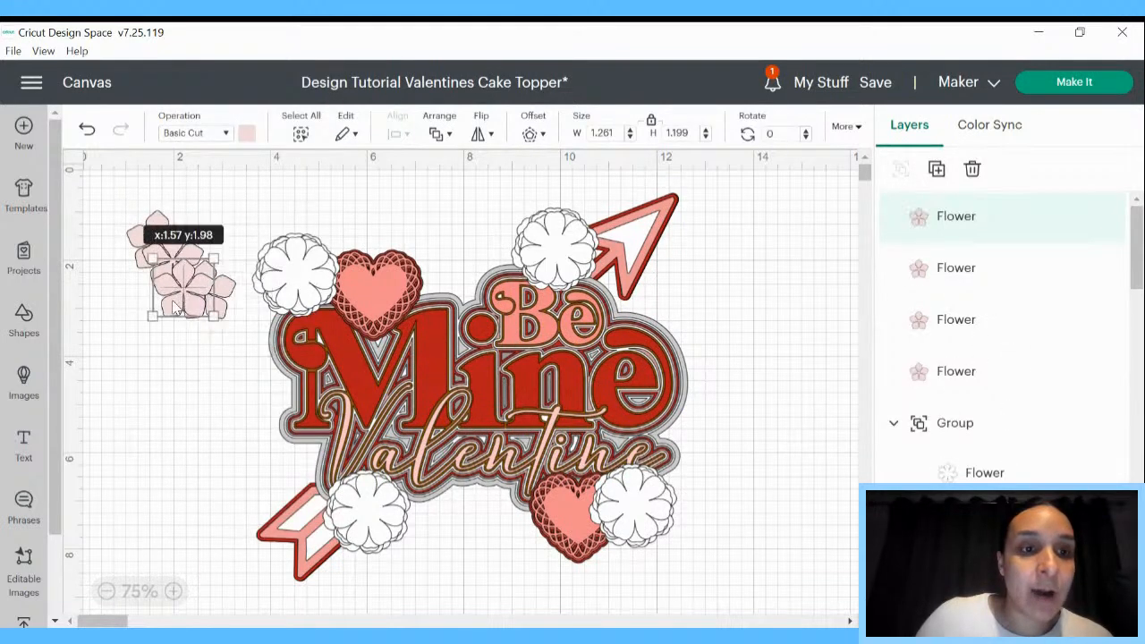
Centre the four pale pink flowers on each other and group them into one stacked flower
left_click_drag(106, 193, 198, 294)
left_click_drag(215, 333, 217, 331)
left_click(398, 133)
left_click(457, 320)
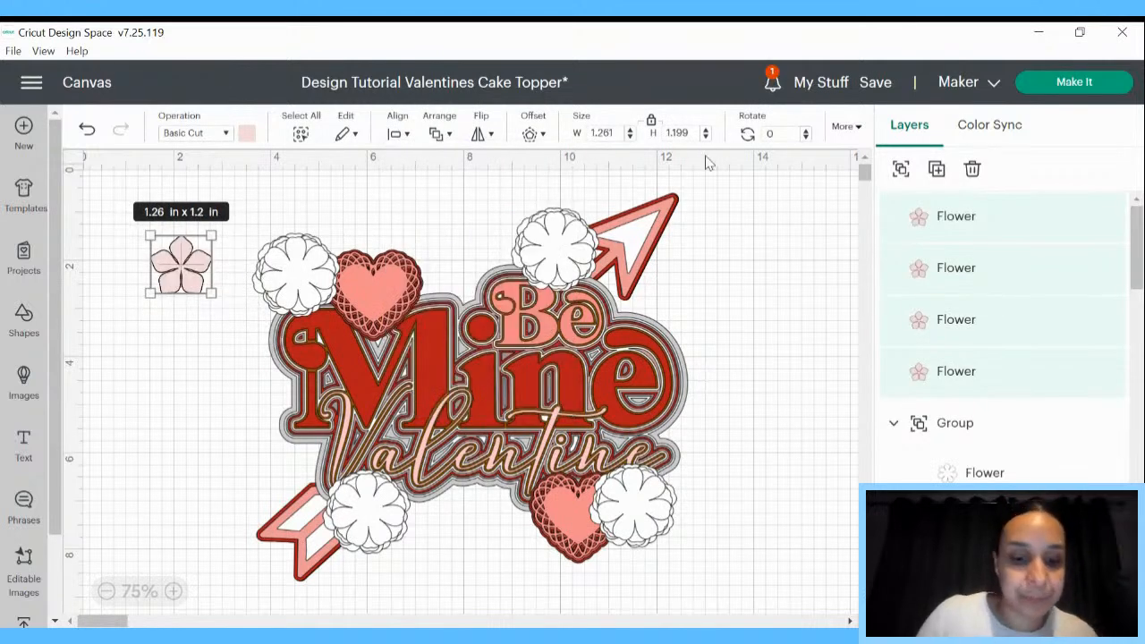
key("ctrl+g")
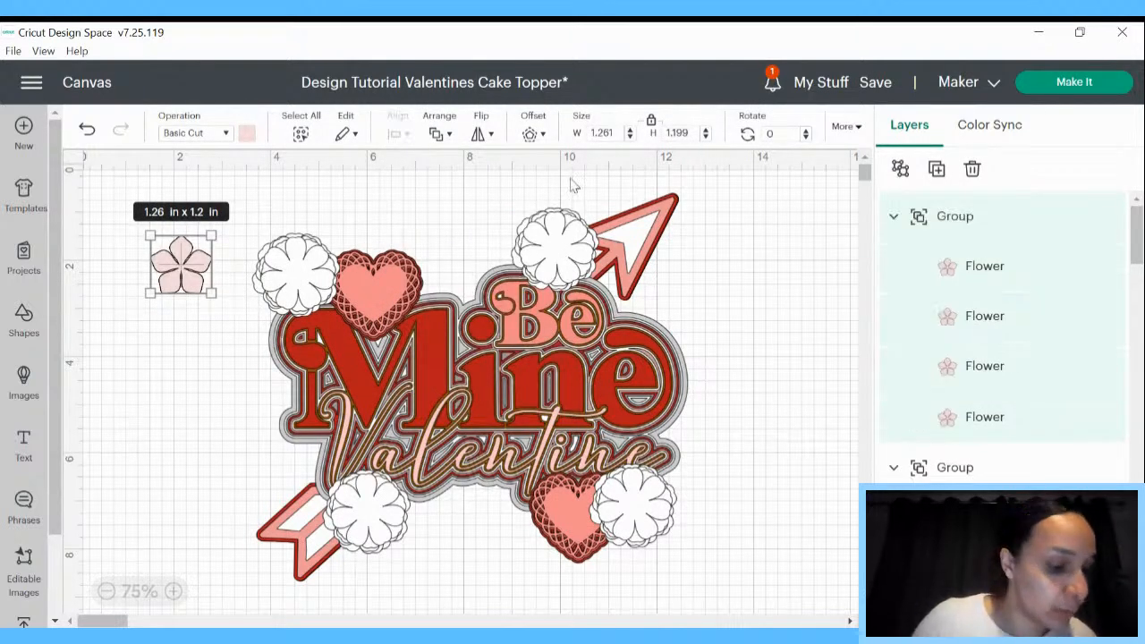
Place the grouped pale pink flower at the upper right edge of the white flower beside the lower doily heart
left_click(193, 358)
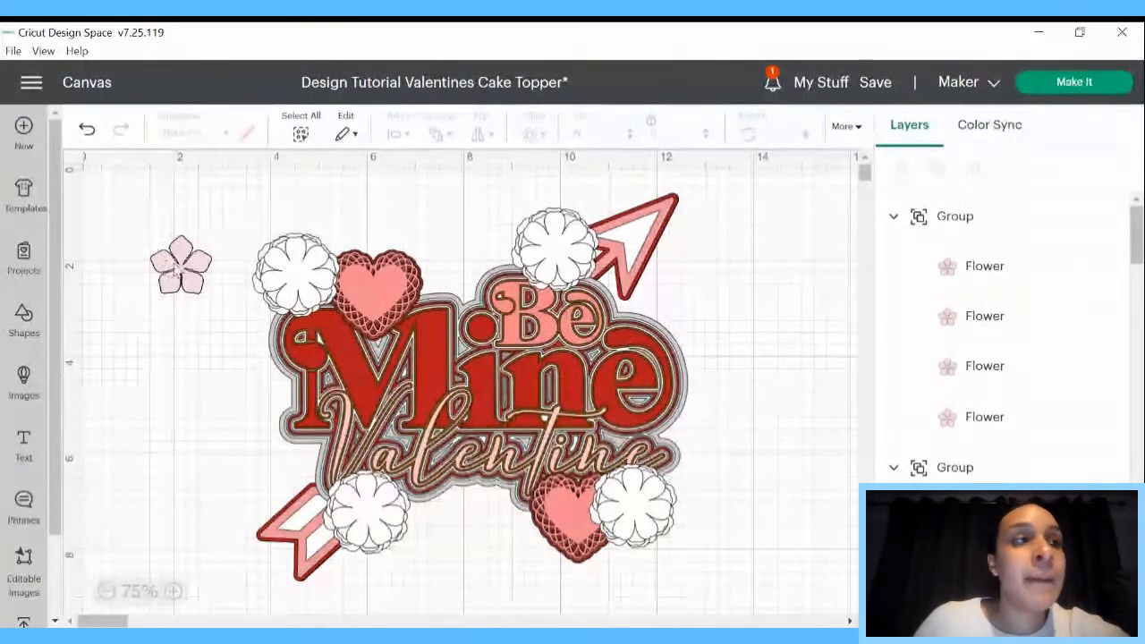
left_click(179, 277)
left_click_drag(180, 279, 678, 498)
Duplicate the grouped pale pink flower and place the copy at the lower right edge of the white flower near the arrowhead
right_click(678, 497)
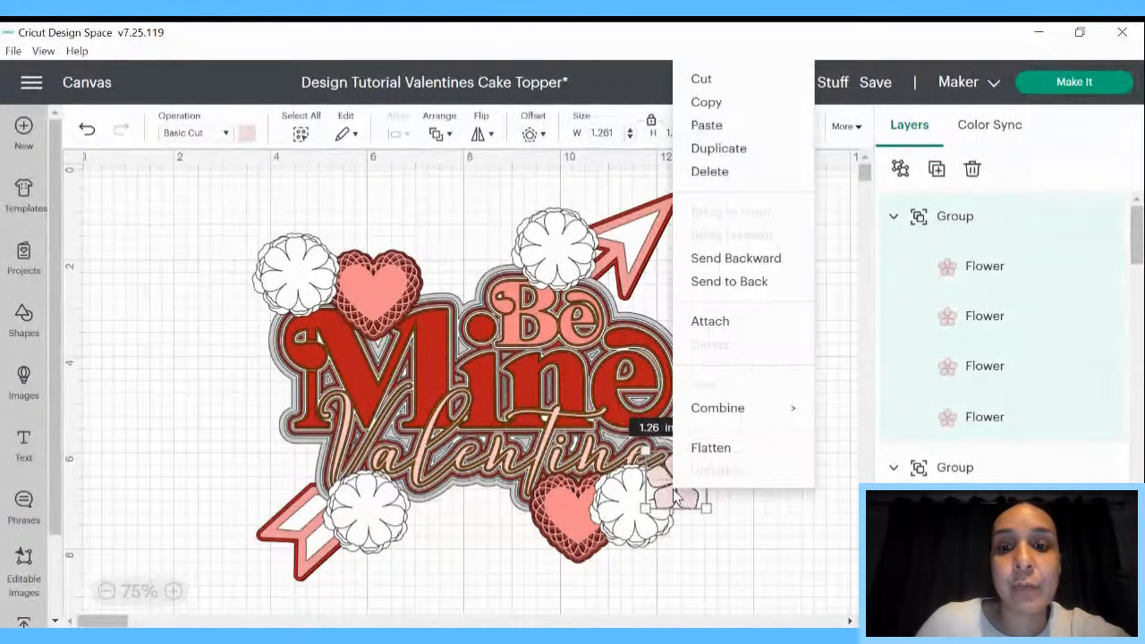
left_click(726, 158)
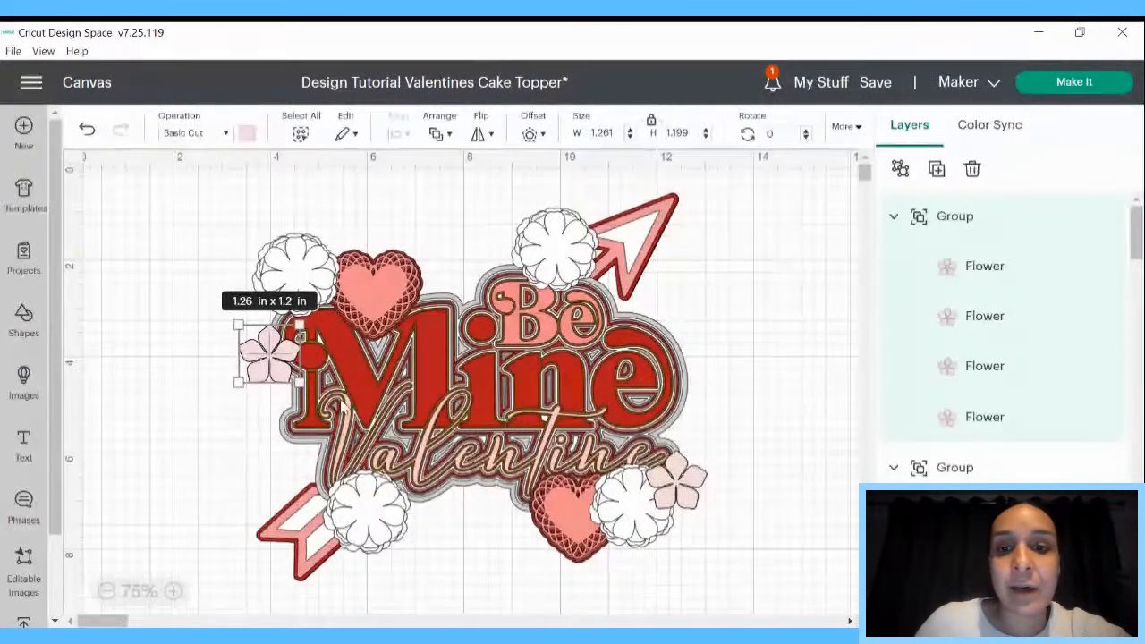
left_click_drag(267, 375, 597, 295)
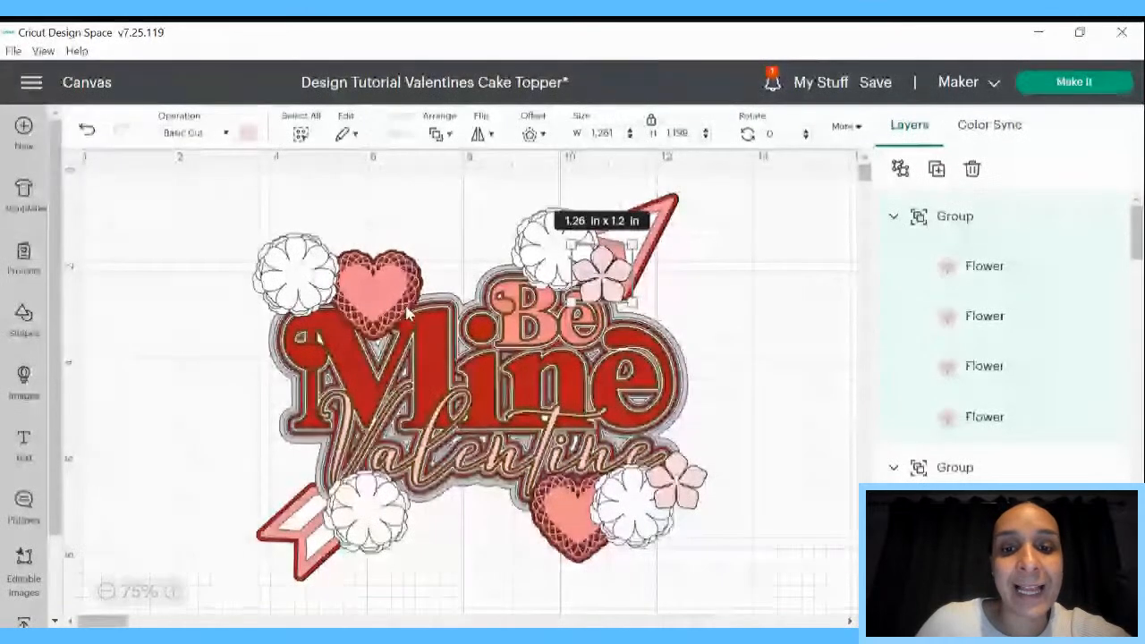
Duplicate the grouped pale pink flower, place the copy beside the white flower on the arrow's tail and recolour it white
right_click(619, 269)
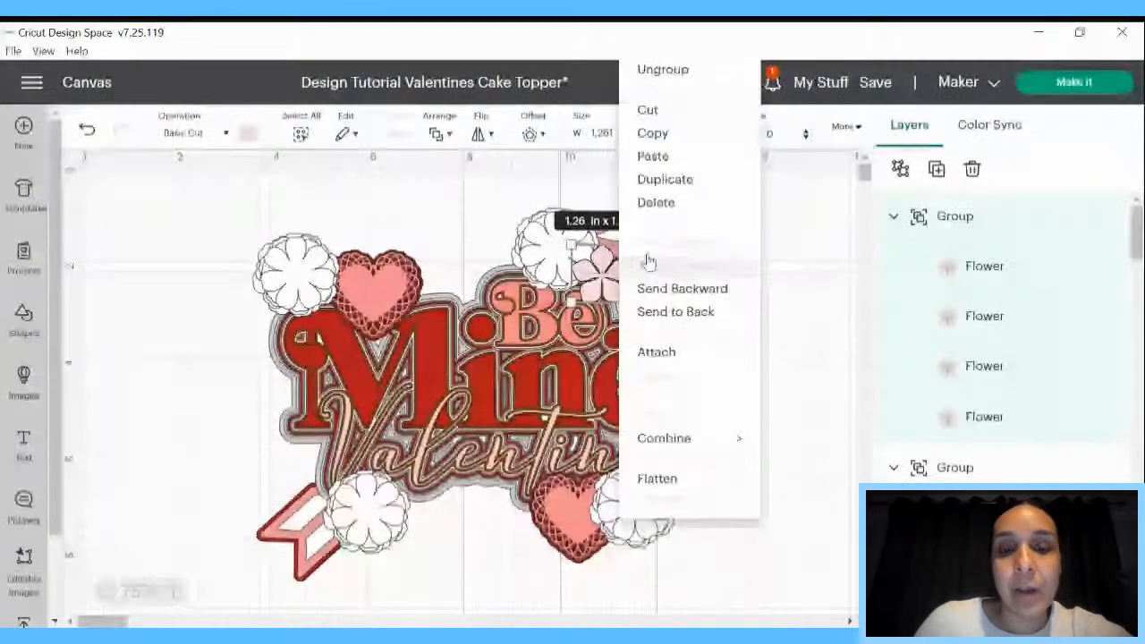
left_click(665, 179)
left_click_drag(617, 273, 312, 507)
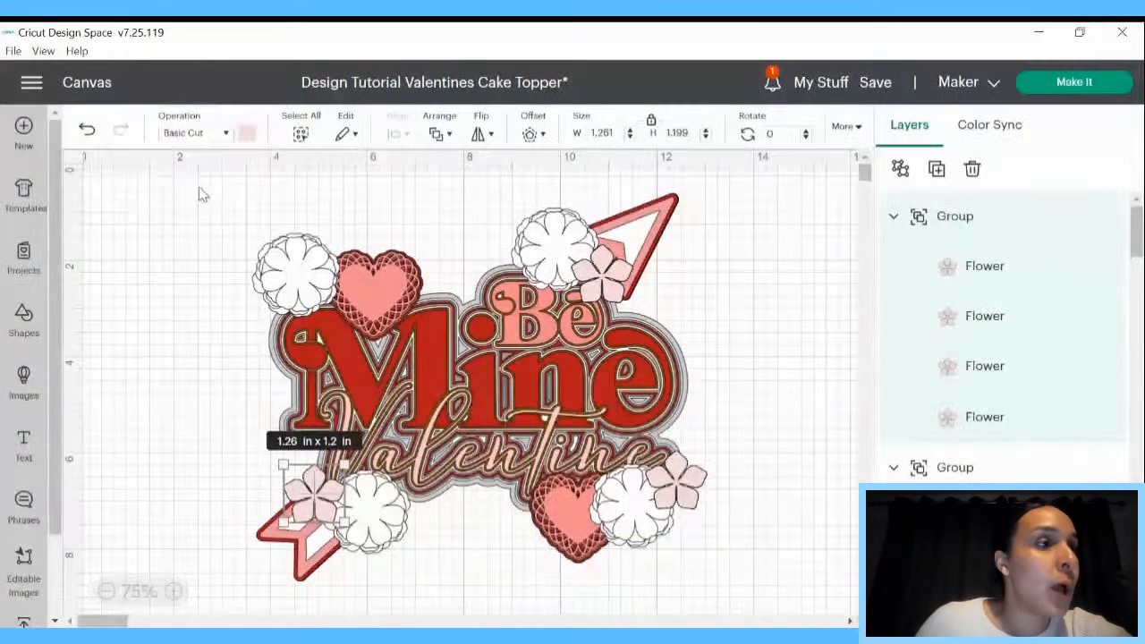
left_click(247, 132)
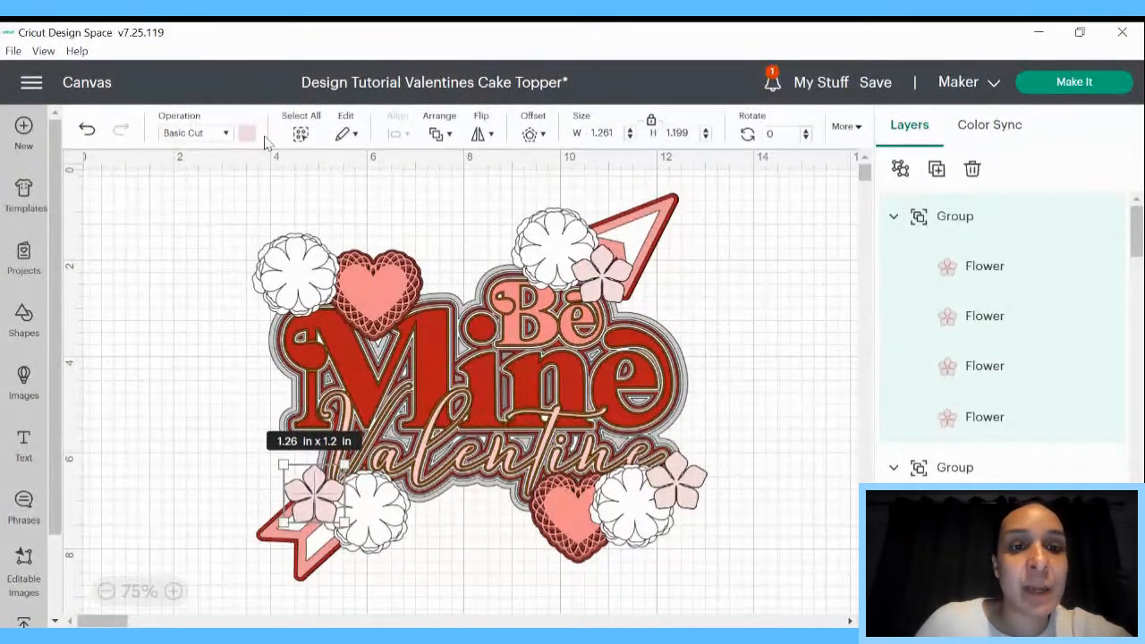
left_click(314, 213)
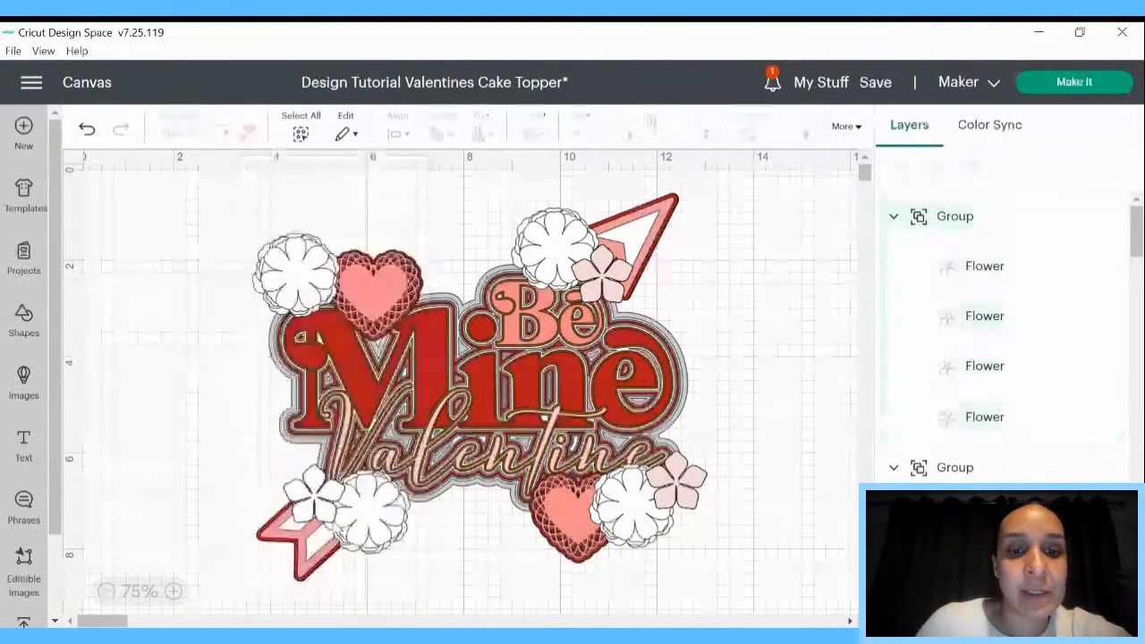
Duplicate the small white flower onto the upper doily heart's lower right edge and nudge the two arrow-tail flowers slightly left
right_click(310, 504)
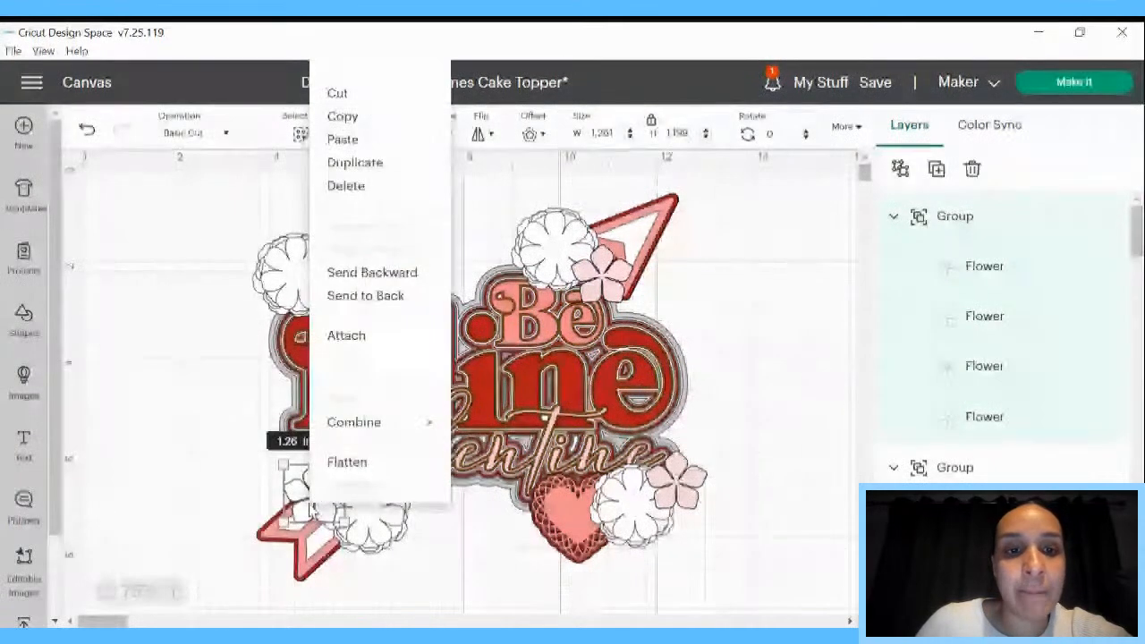
left_click(369, 164)
left_click_drag(331, 421, 324, 249)
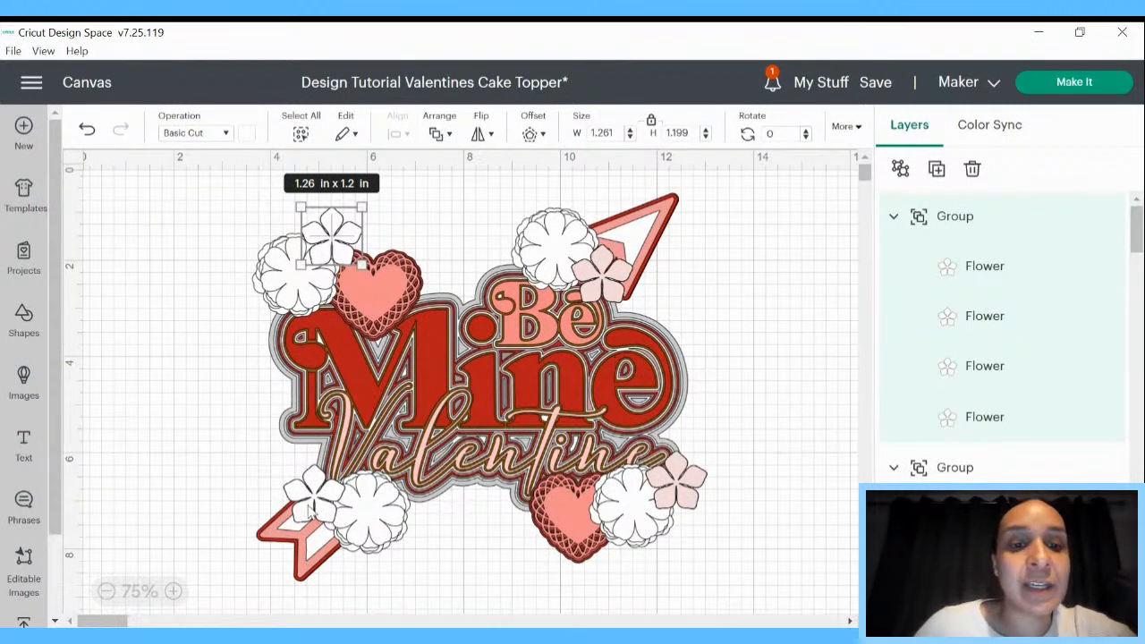
left_click_drag(312, 514, 306, 506)
left_click_drag(396, 536, 387, 543)
left_click_drag(329, 237, 414, 312)
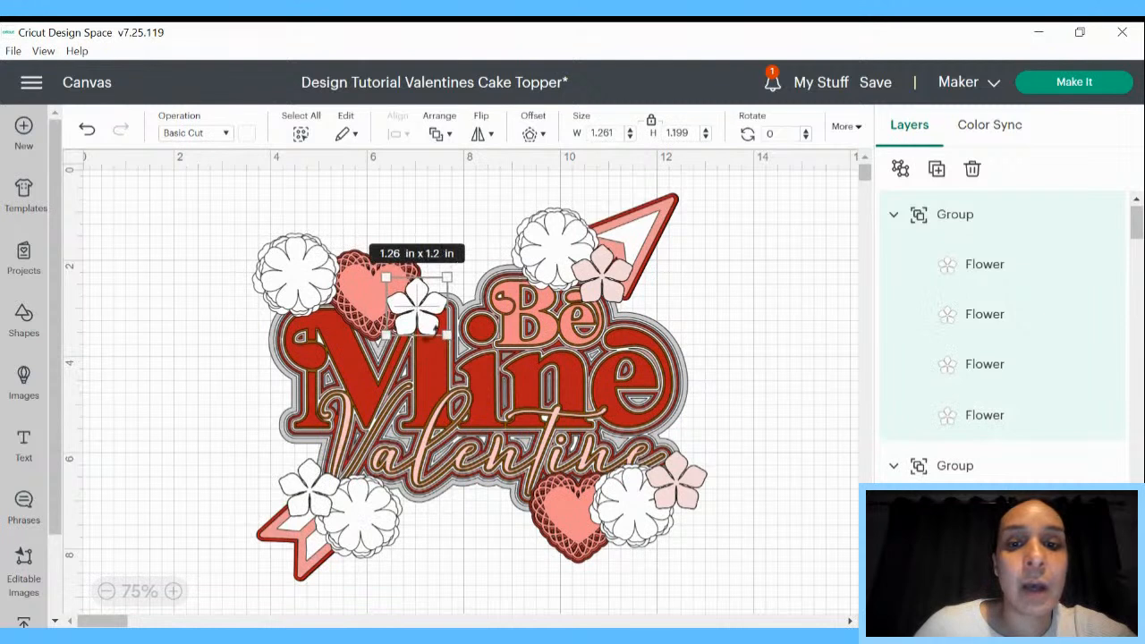
left_click(324, 503)
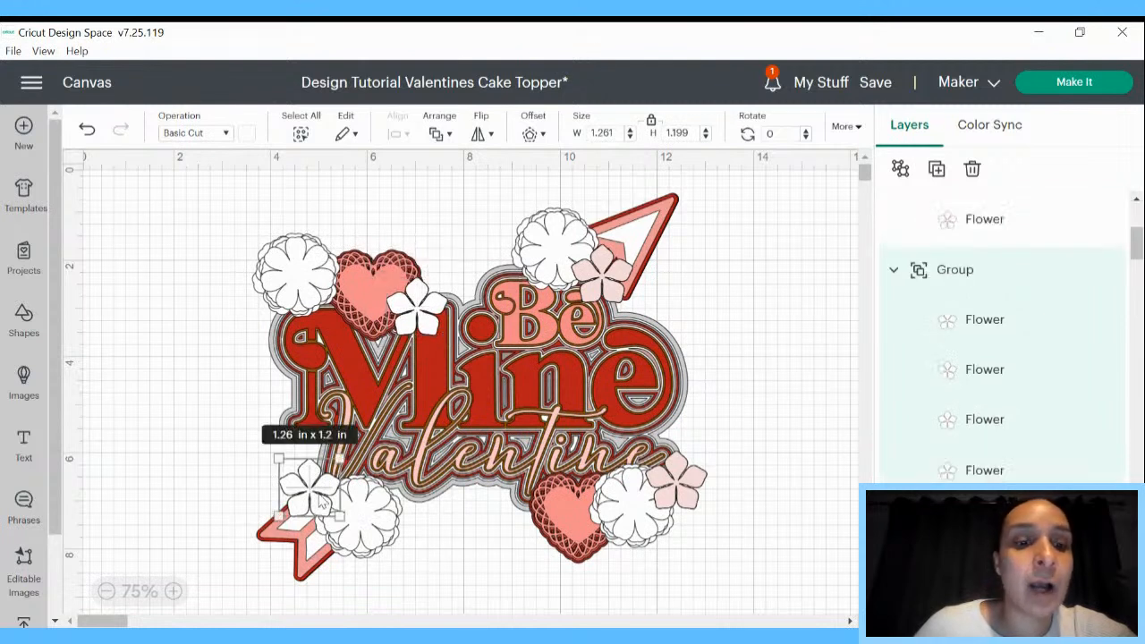
left_click(279, 285)
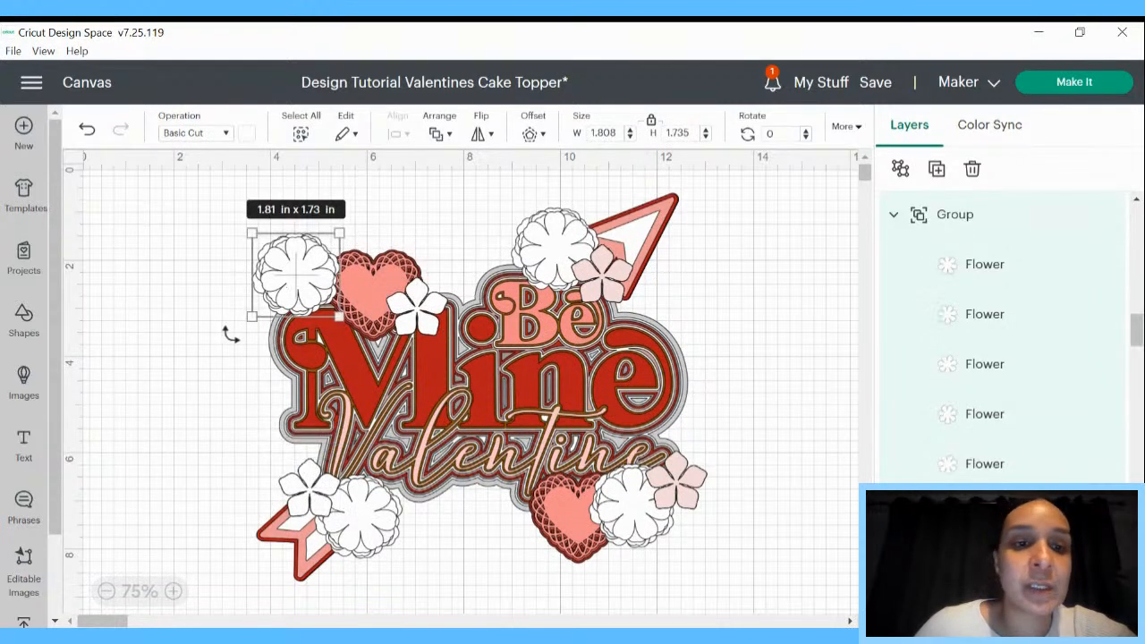
left_click(184, 326)
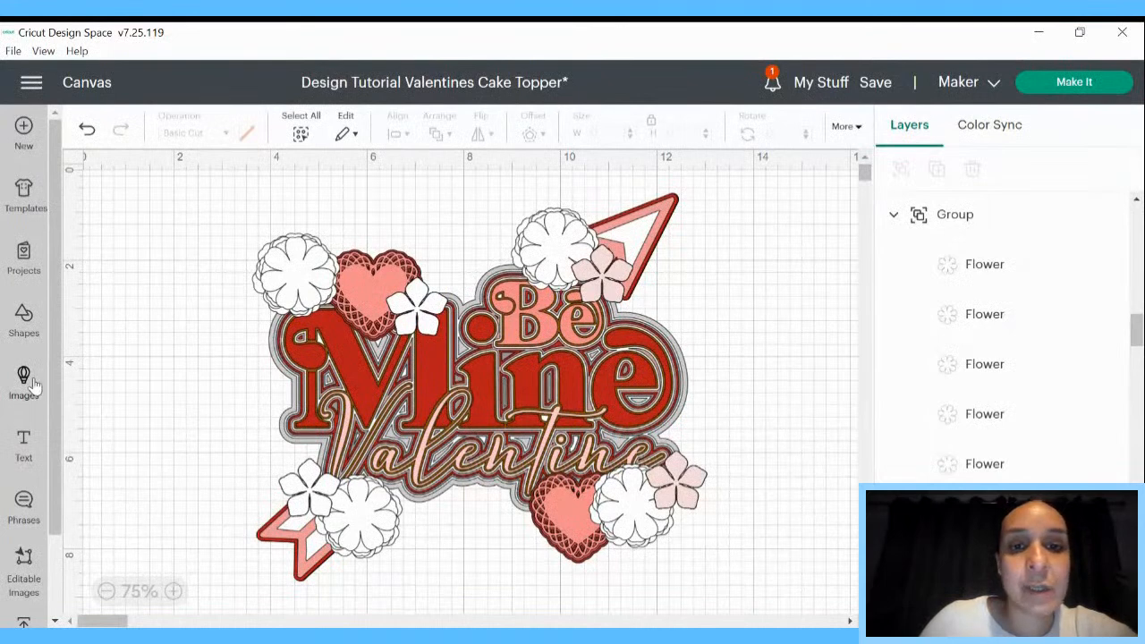
Search the image library for #M10DB9B5B and add the two-leaf image to the canvas
left_click(24, 380)
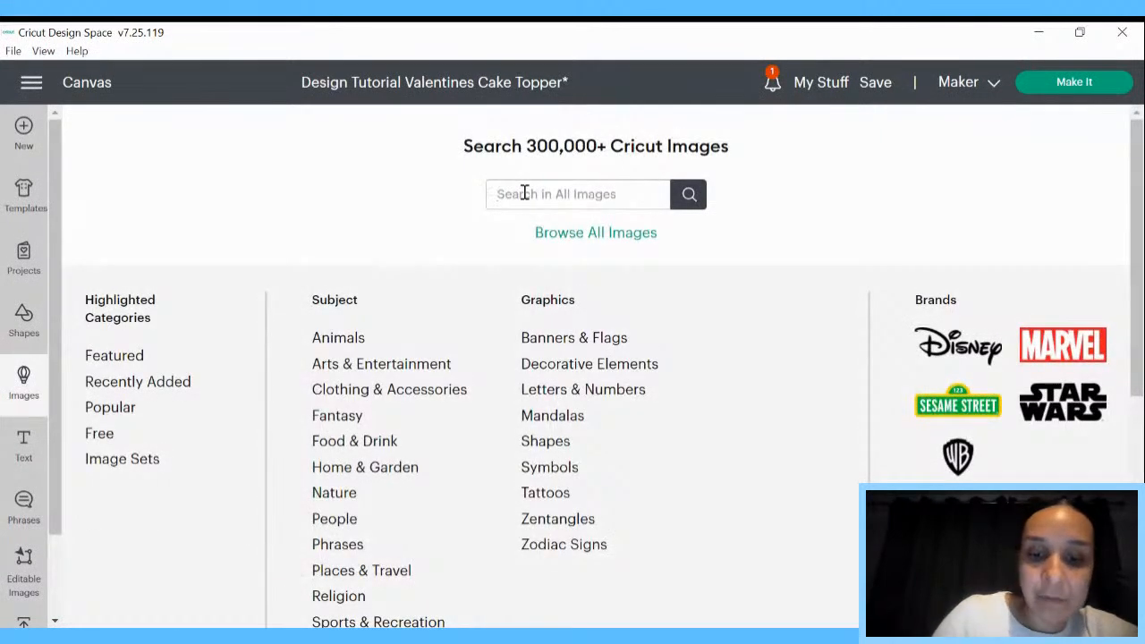
type("h")
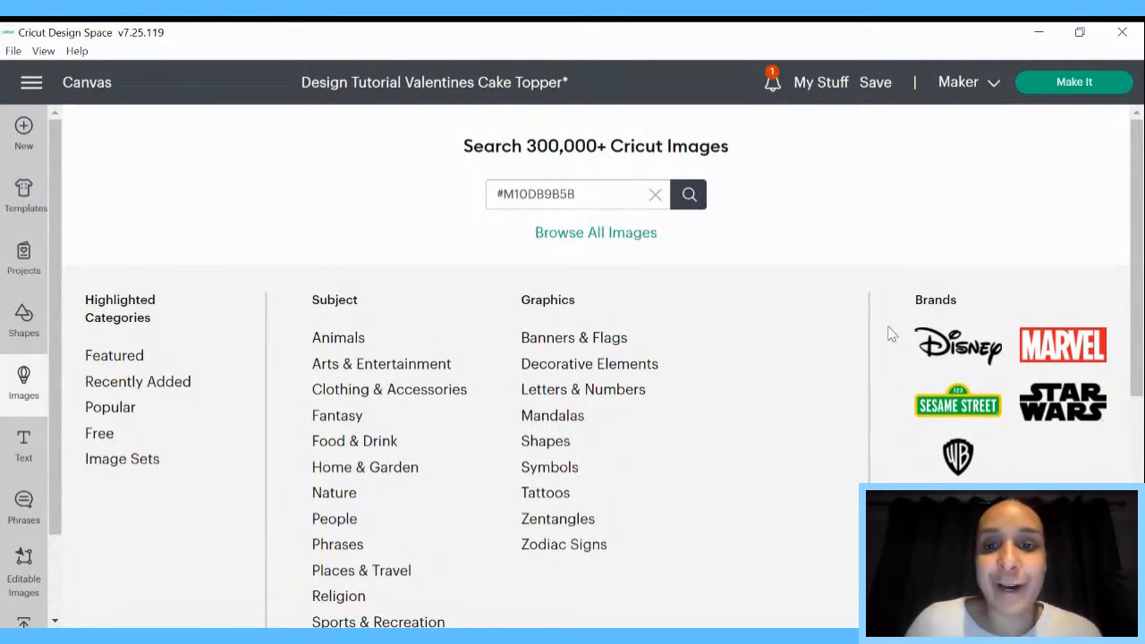
left_click(688, 194)
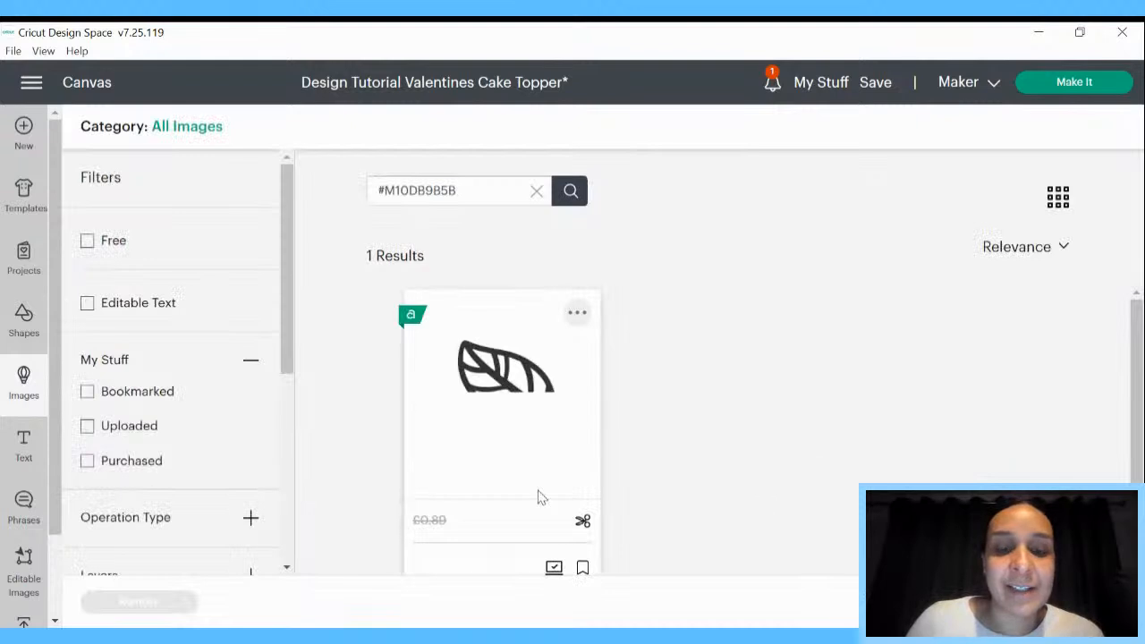
left_click(532, 421)
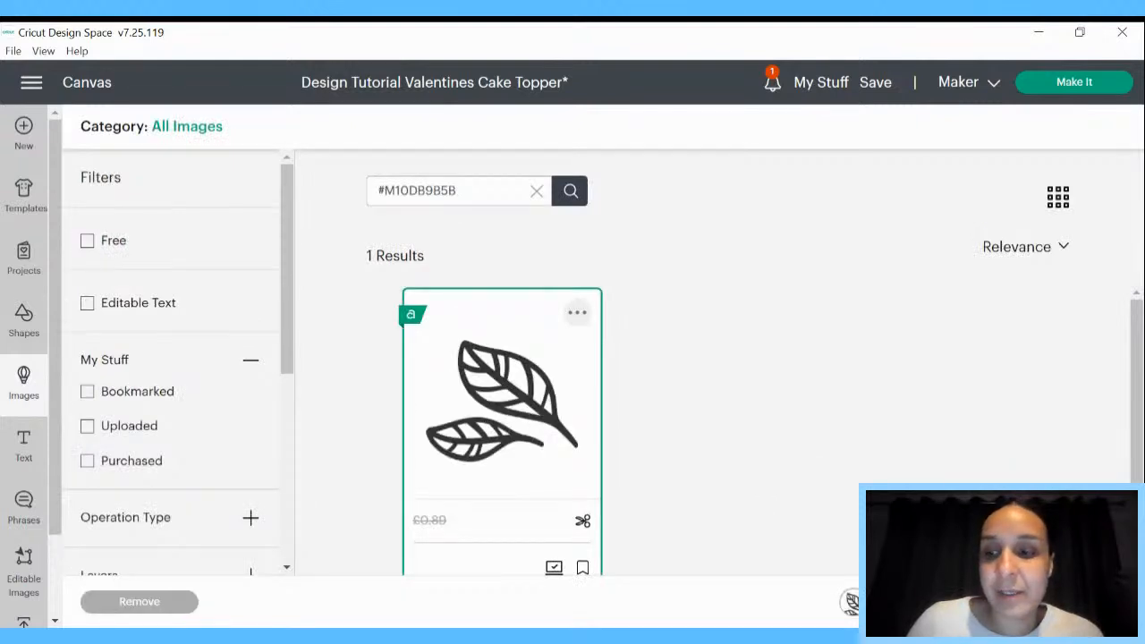
left_click(1060, 602)
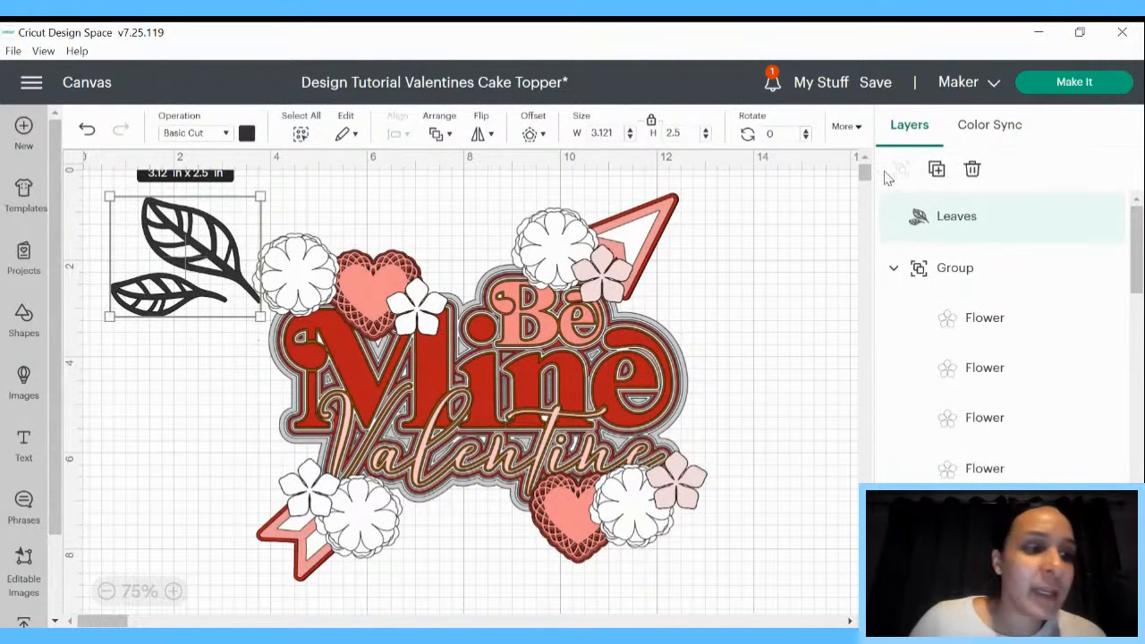
Recolour the dark grey offset layer directly below the red one in the title group brown
scroll(1017, 328, "down", 5)
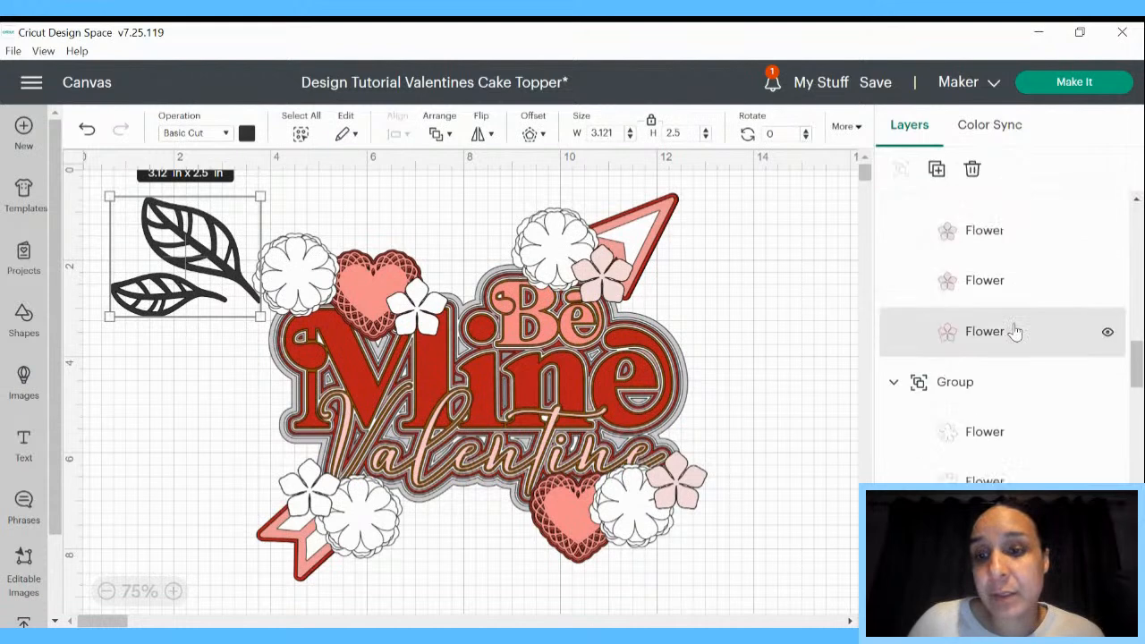
scroll(1011, 365, "down", 8)
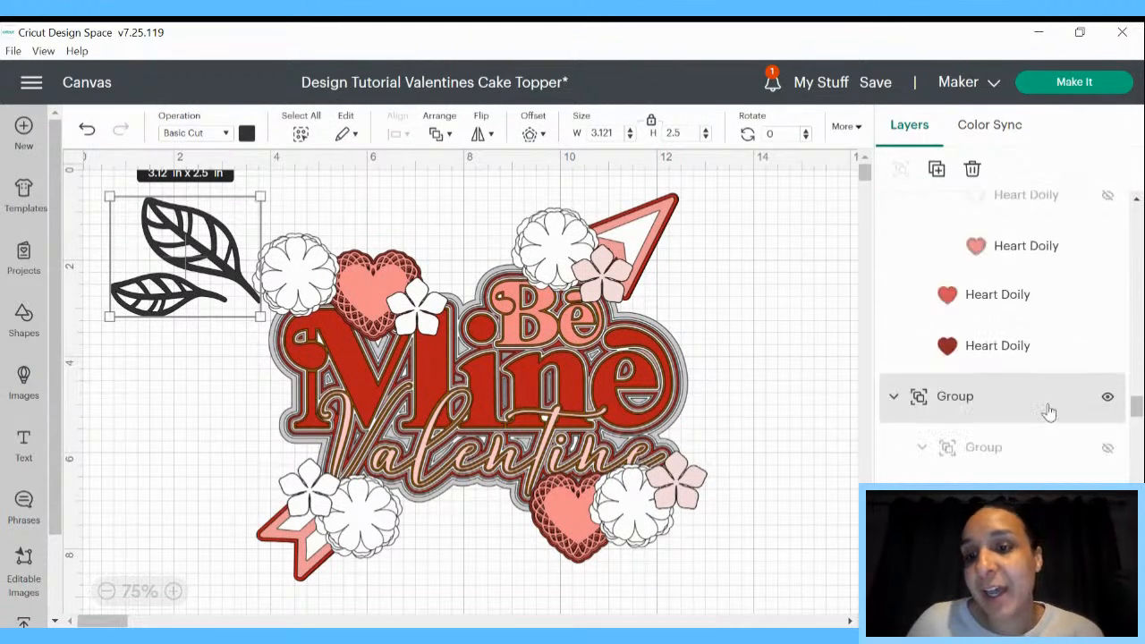
scroll(1033, 400, "down", 4)
scroll(1029, 393, "up", 2)
scroll(984, 394, "down", 2)
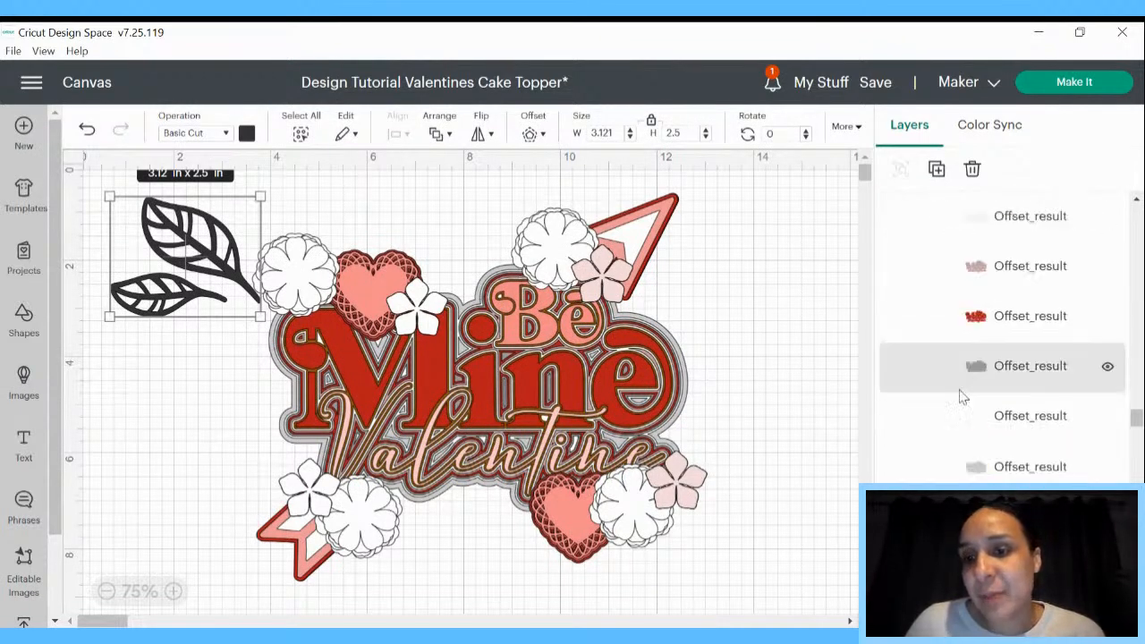
left_click(975, 376)
left_click(246, 133)
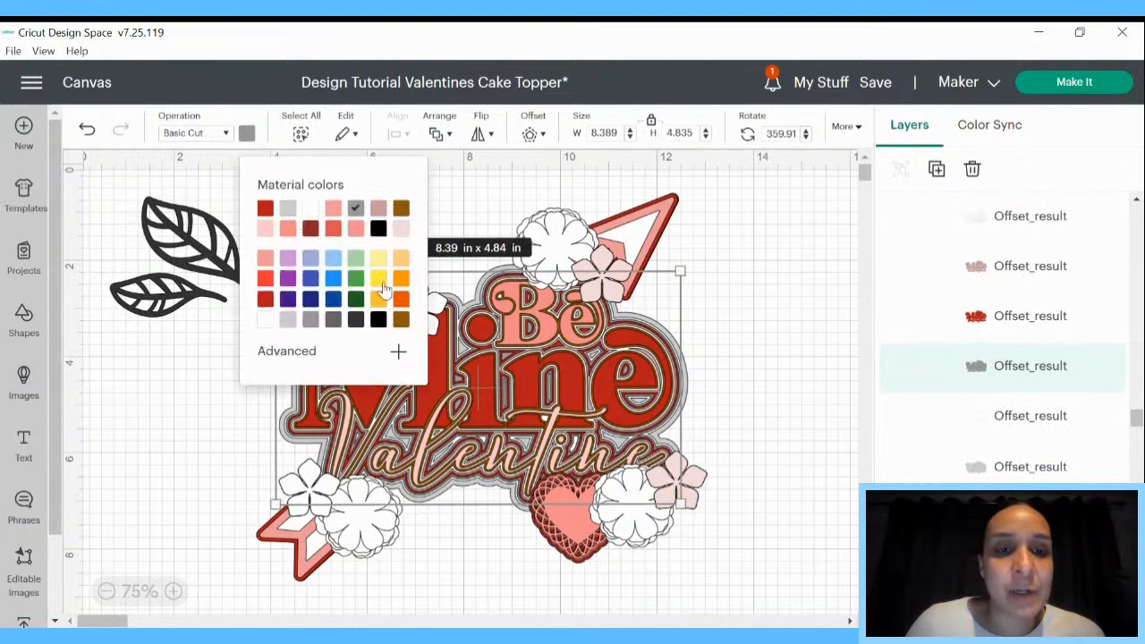
left_click(400, 323)
scroll(1074, 376, "down", 2)
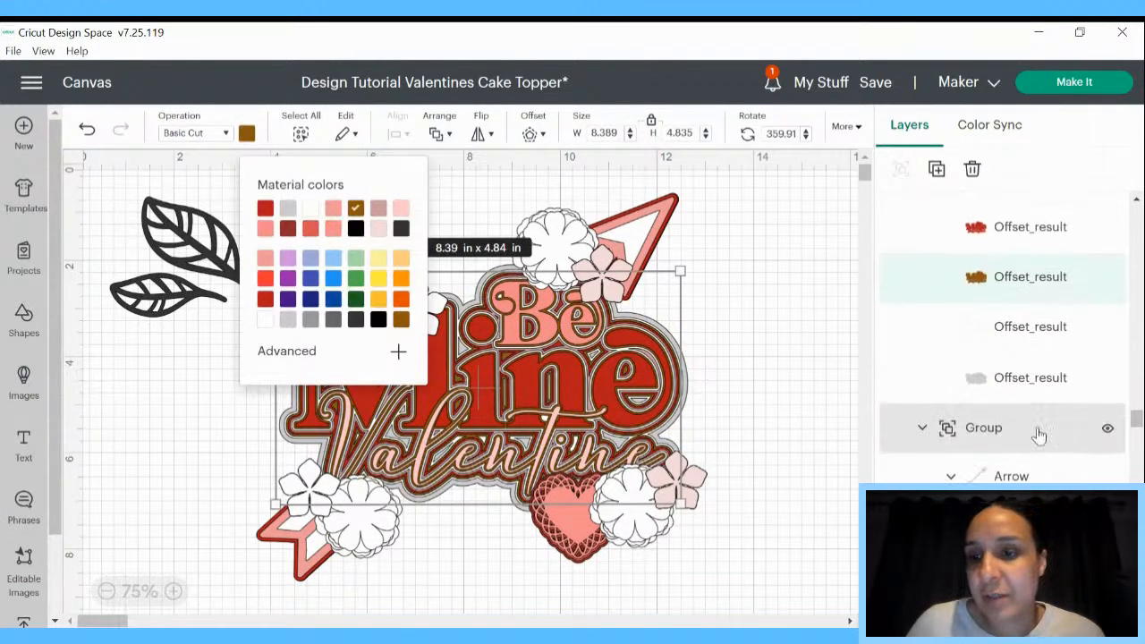
scroll(1014, 391, "up", 5)
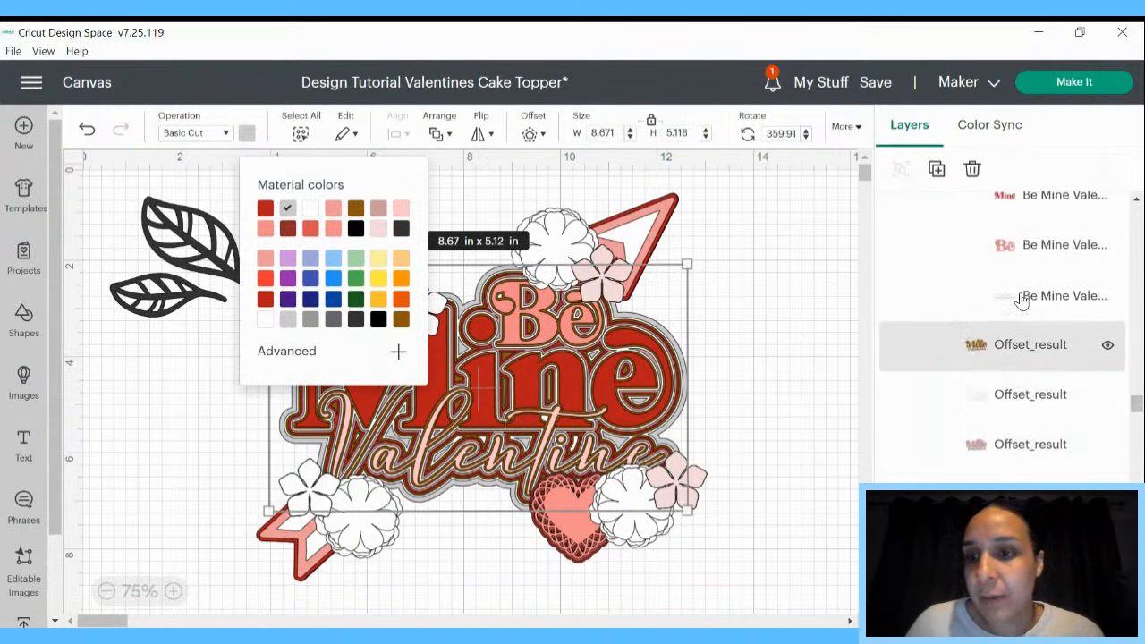
left_click(1023, 302)
left_click(798, 212)
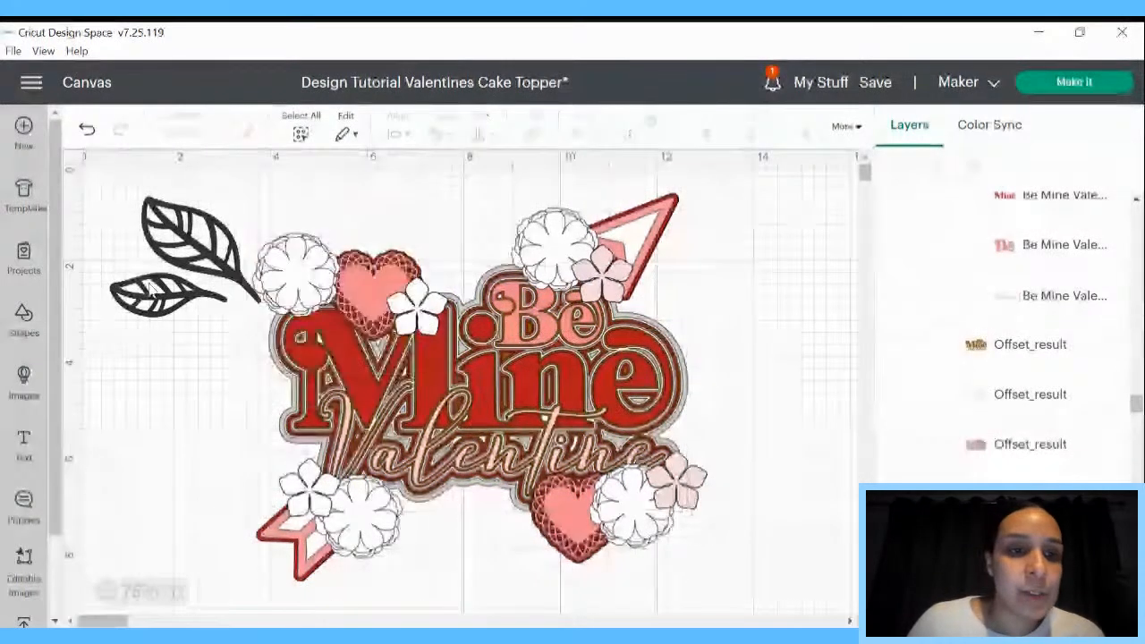
Set the leaves' width to 2.157 in with proportions locked and recolour them brown
left_click(154, 288)
left_click_drag(155, 288, 168, 348)
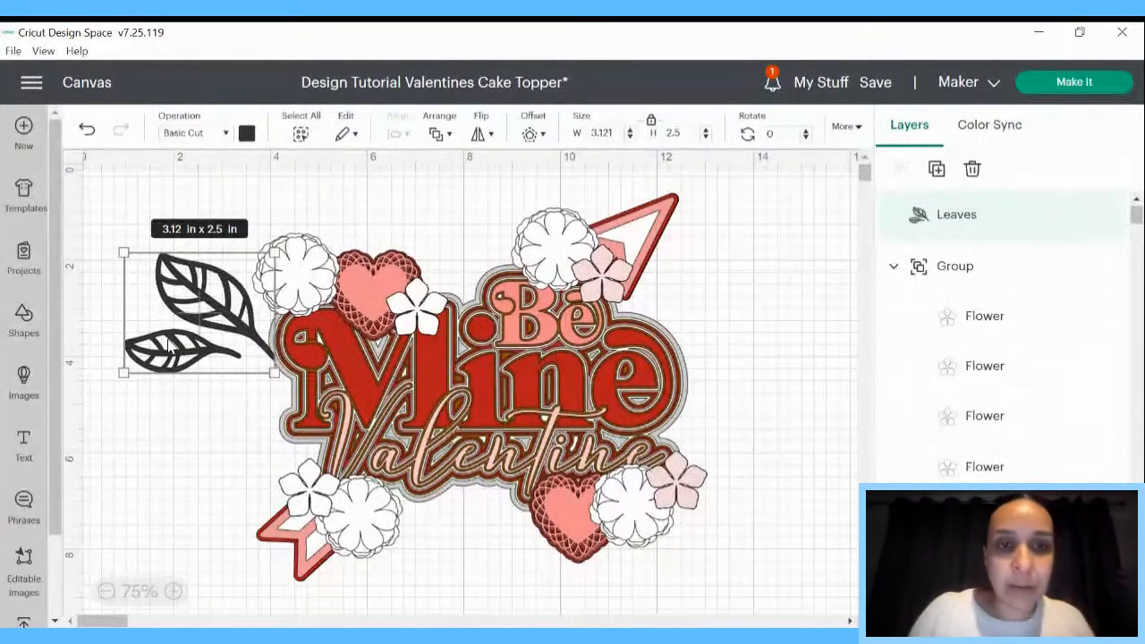
left_click(607, 136)
type("2")
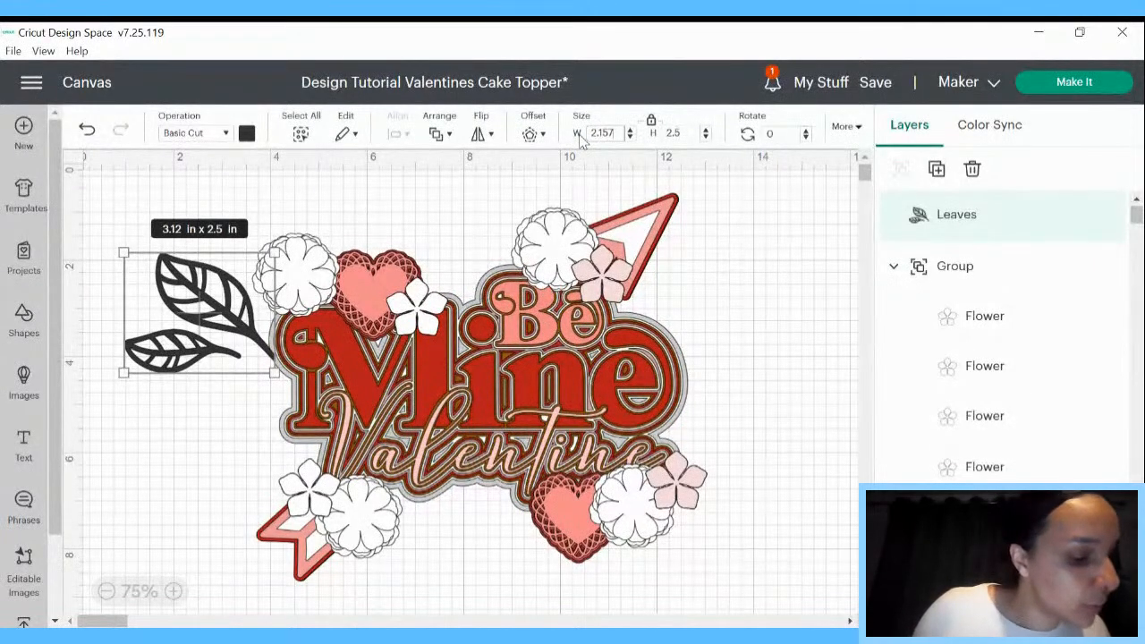
key("Return")
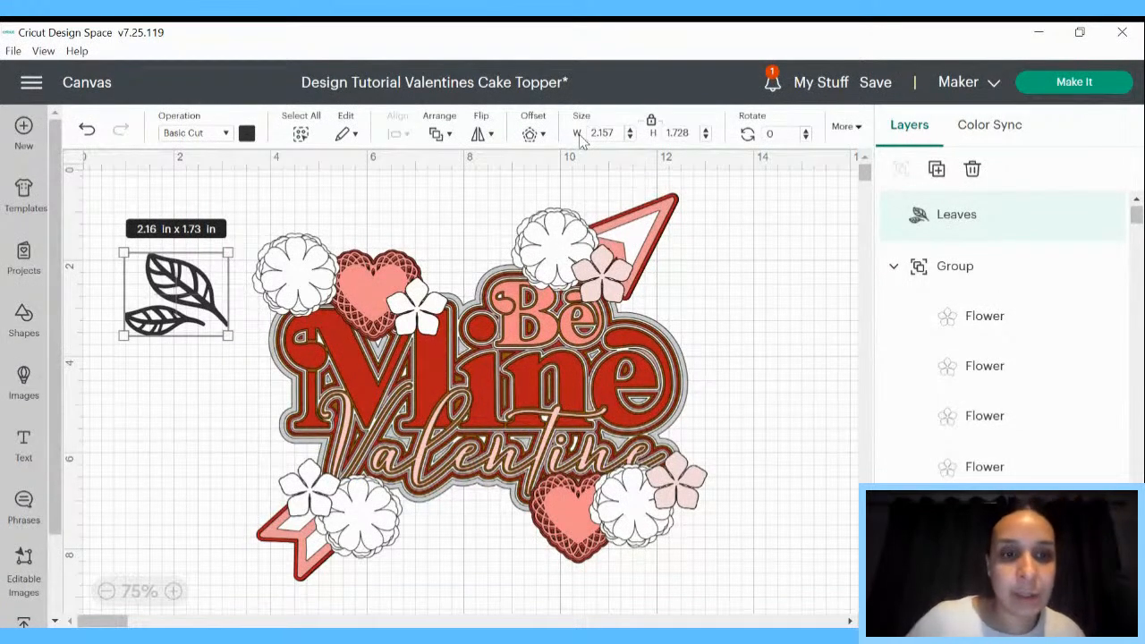
left_click(247, 133)
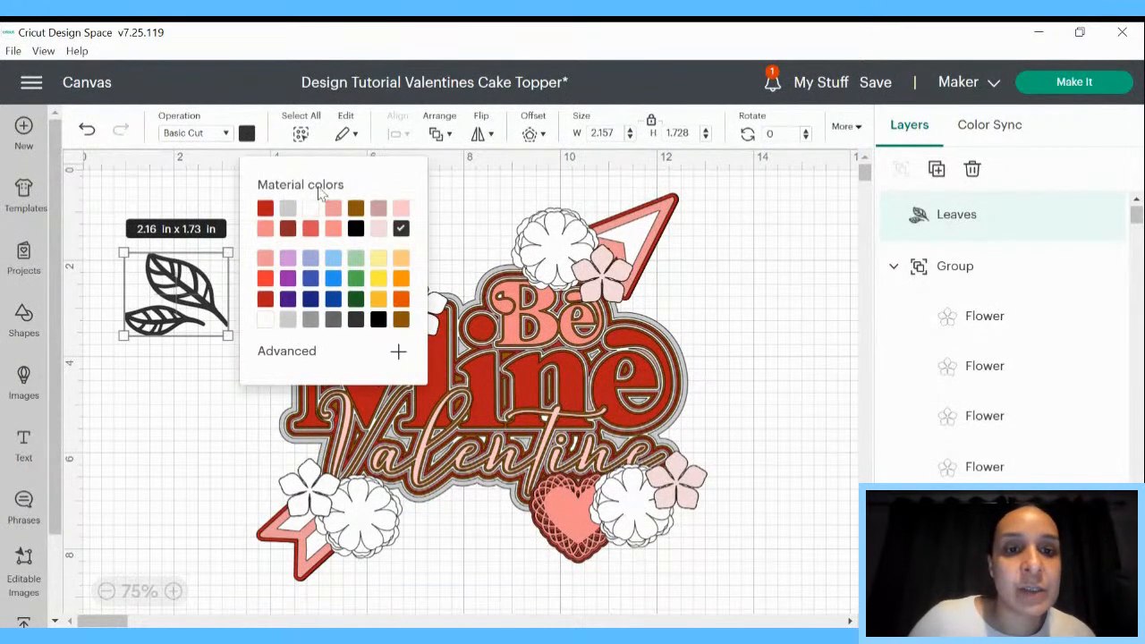
left_click(356, 208)
Move the leaves onto the left edge of the white flower beside the upper doily heart and send them to the back
left_click_drag(183, 327, 260, 302)
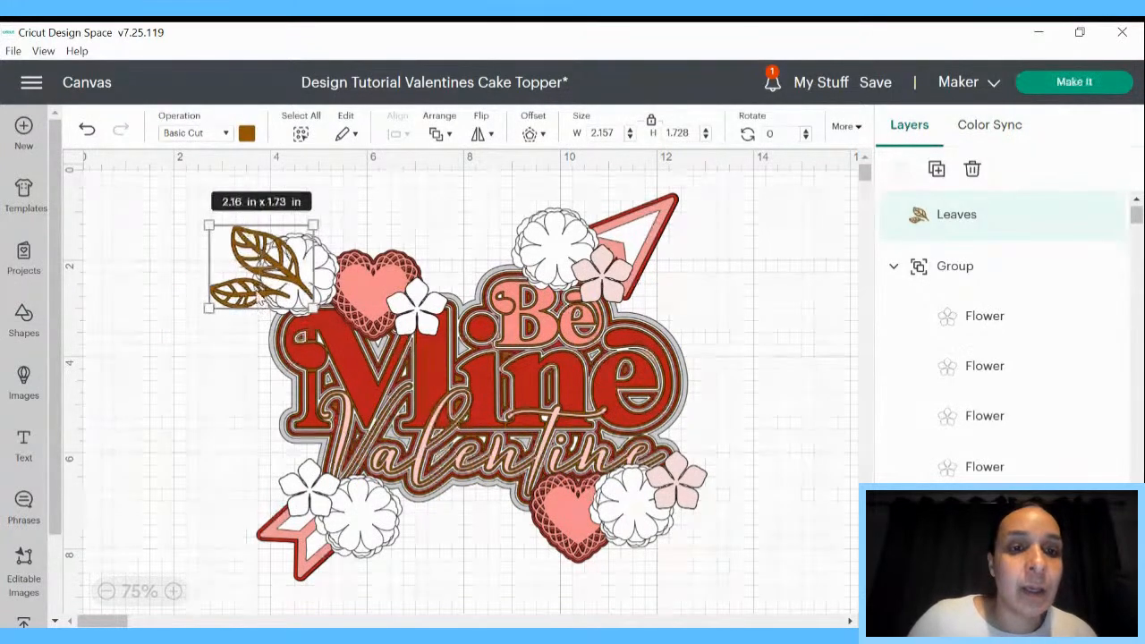
right_click(262, 297)
left_click(322, 304)
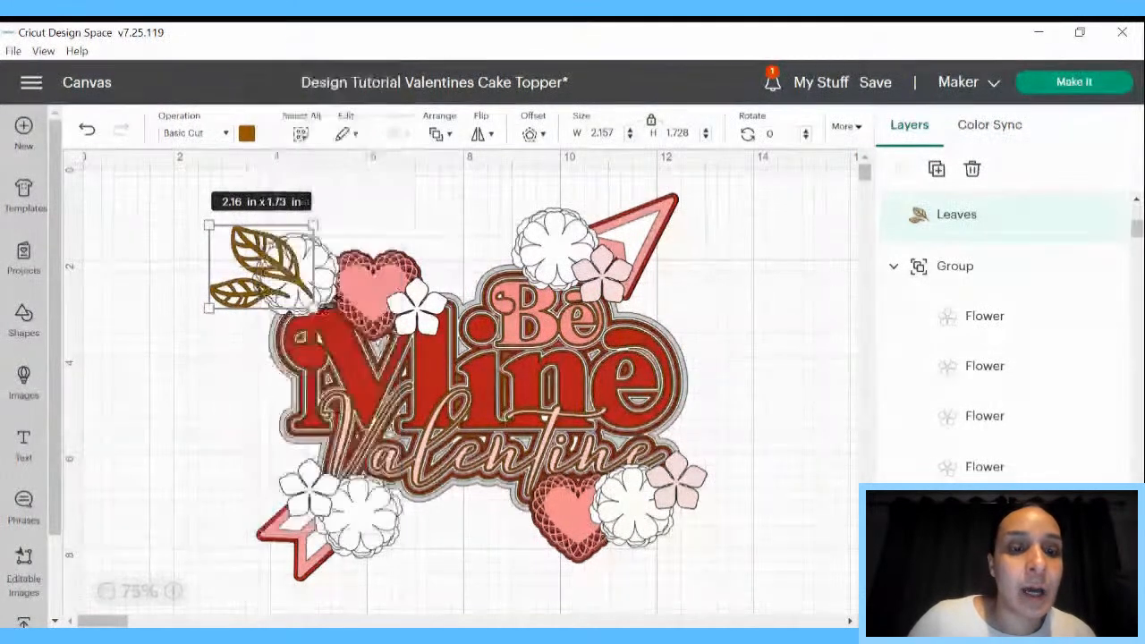
right_click(303, 304)
left_click(349, 340)
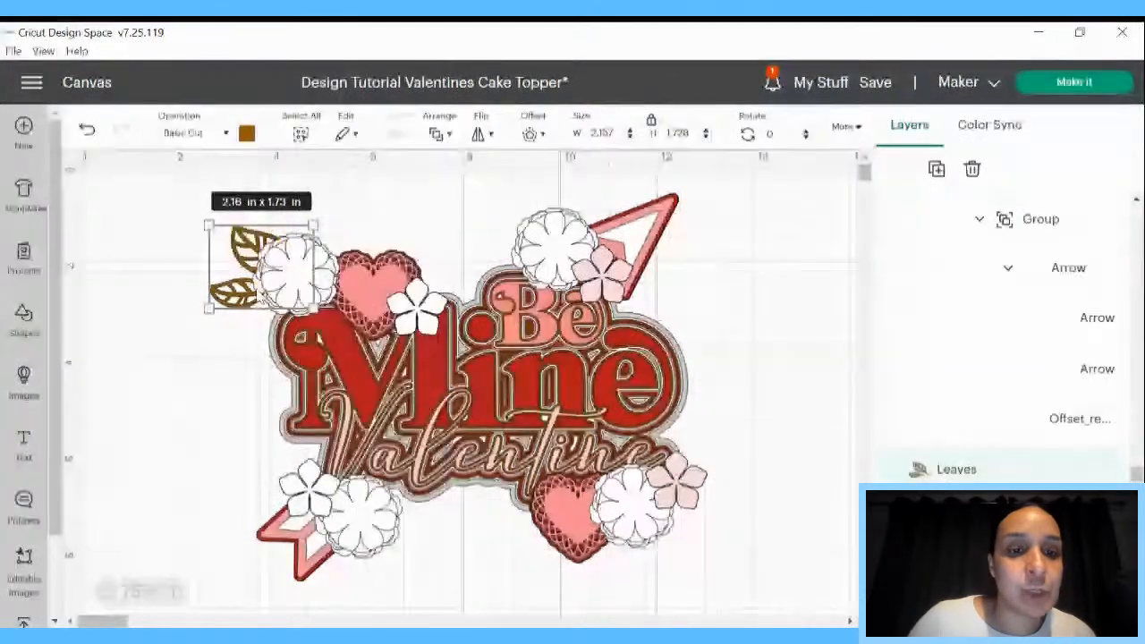
Duplicate the leaves, rotate the copy to about 112°, and tuck it behind the white flower beside the arrowhead, sent to the back
right_click(240, 293)
left_click(293, 191)
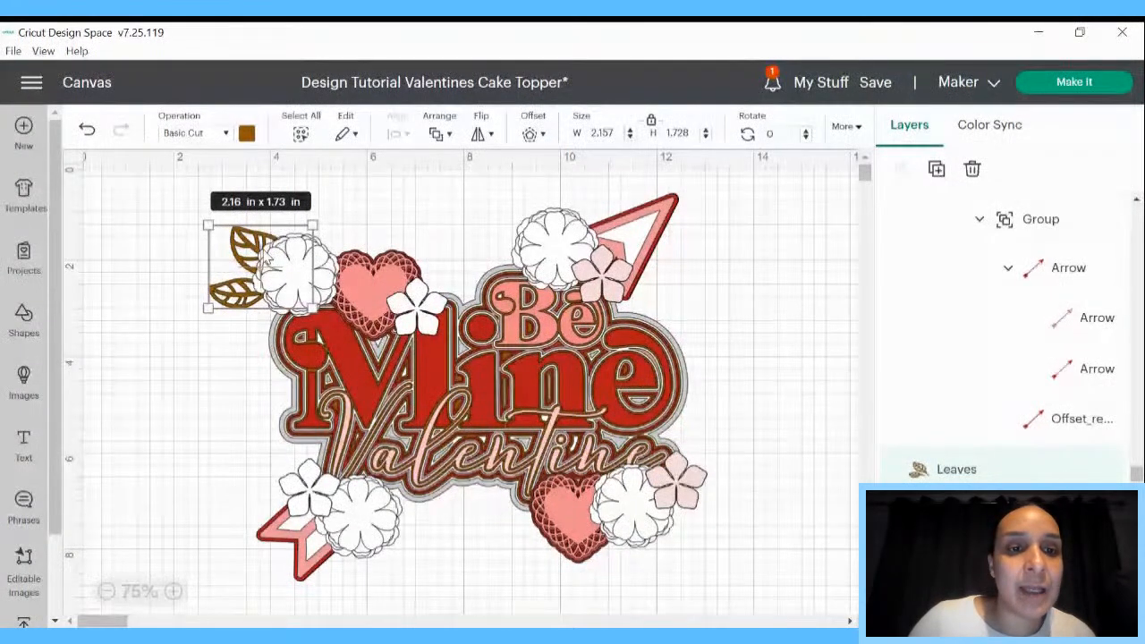
left_click_drag(265, 258, 563, 264)
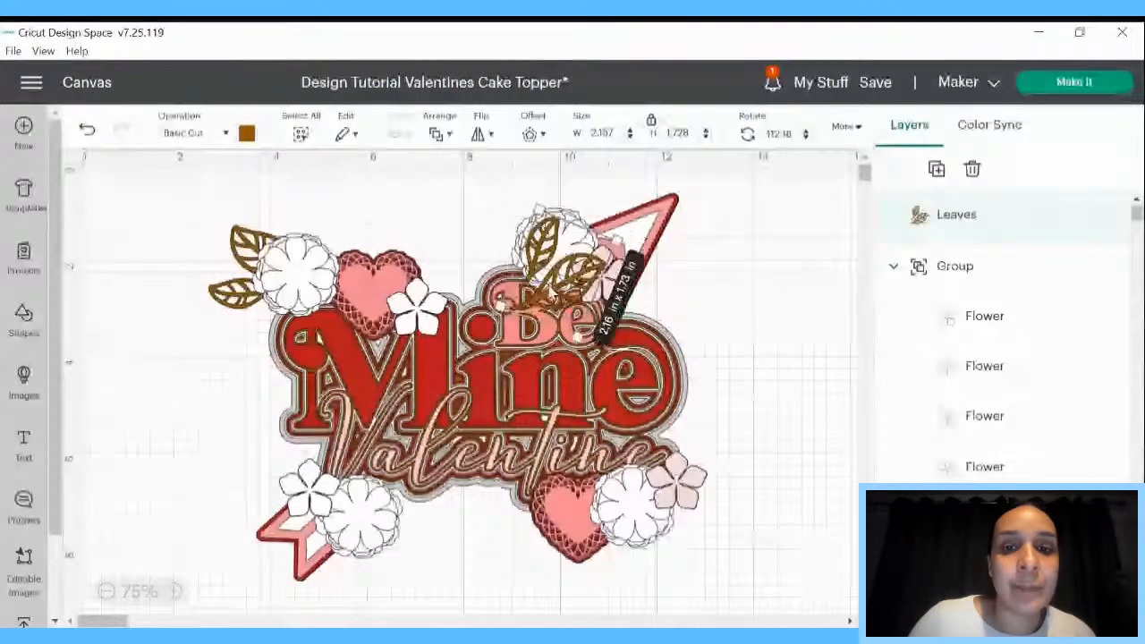
right_click(593, 243)
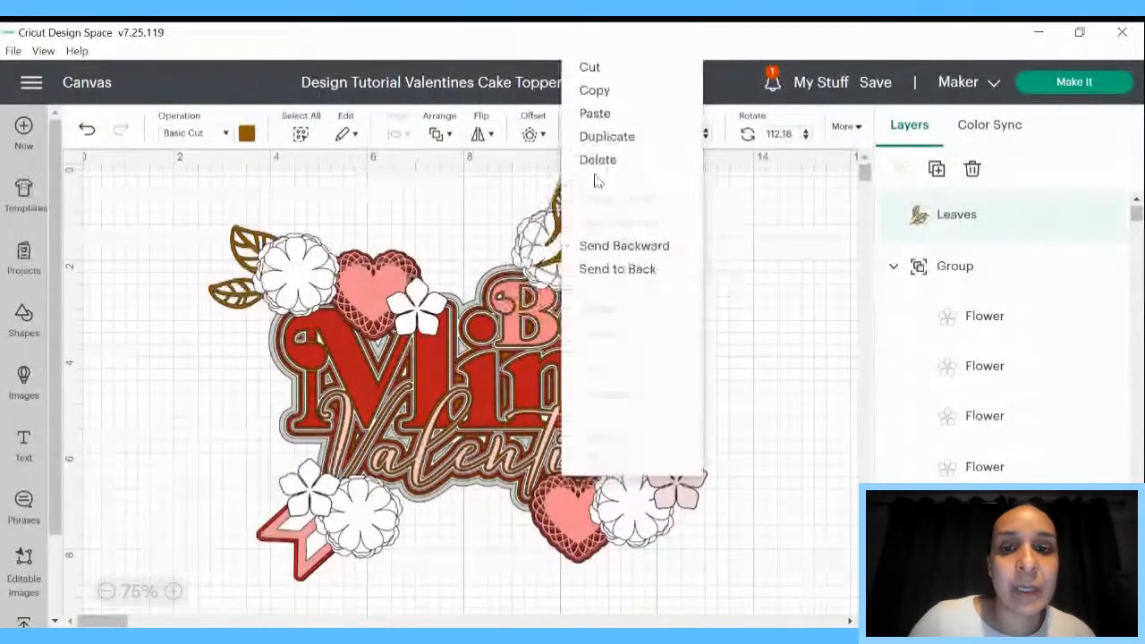
left_click(631, 247)
right_click(567, 242)
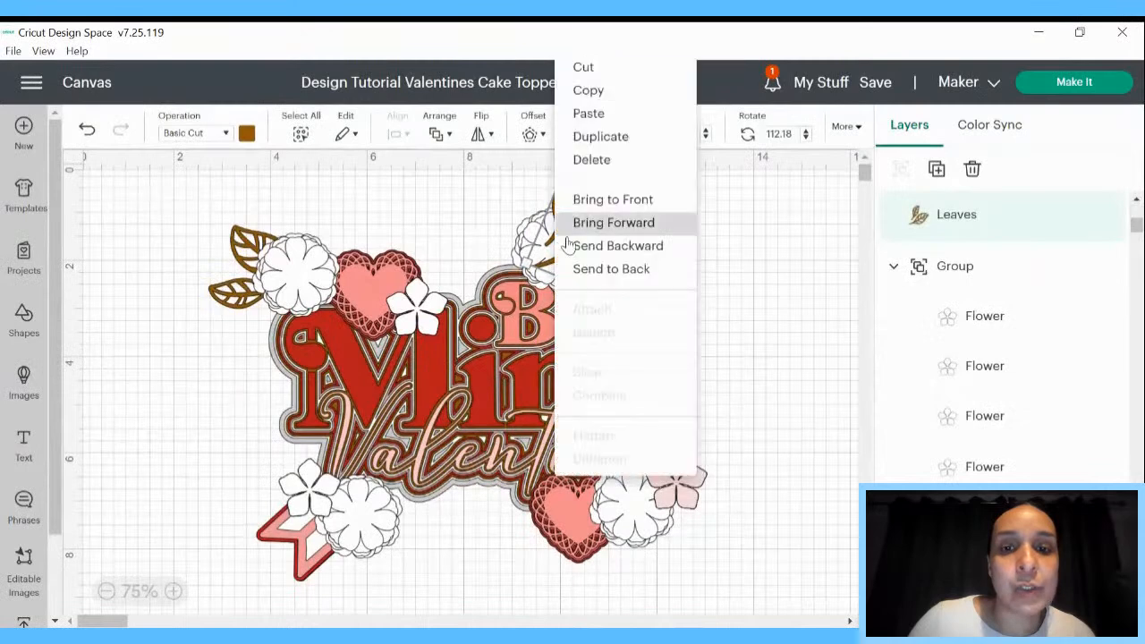
left_click(586, 270)
Place a leaf copy rotated to about 229° behind the white flower beside the arrow's tail, sent to the back, and duplicate it once
right_click(566, 191)
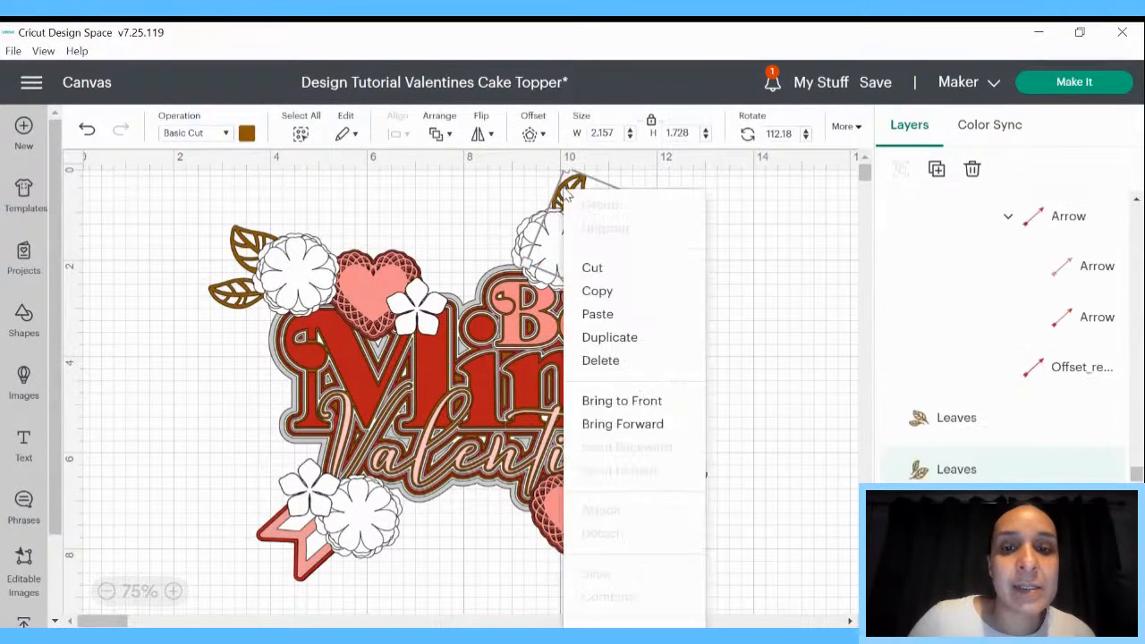
left_click(633, 337)
left_click_drag(582, 170, 182, 433)
left_click_drag(341, 543, 332, 536)
right_click(401, 537)
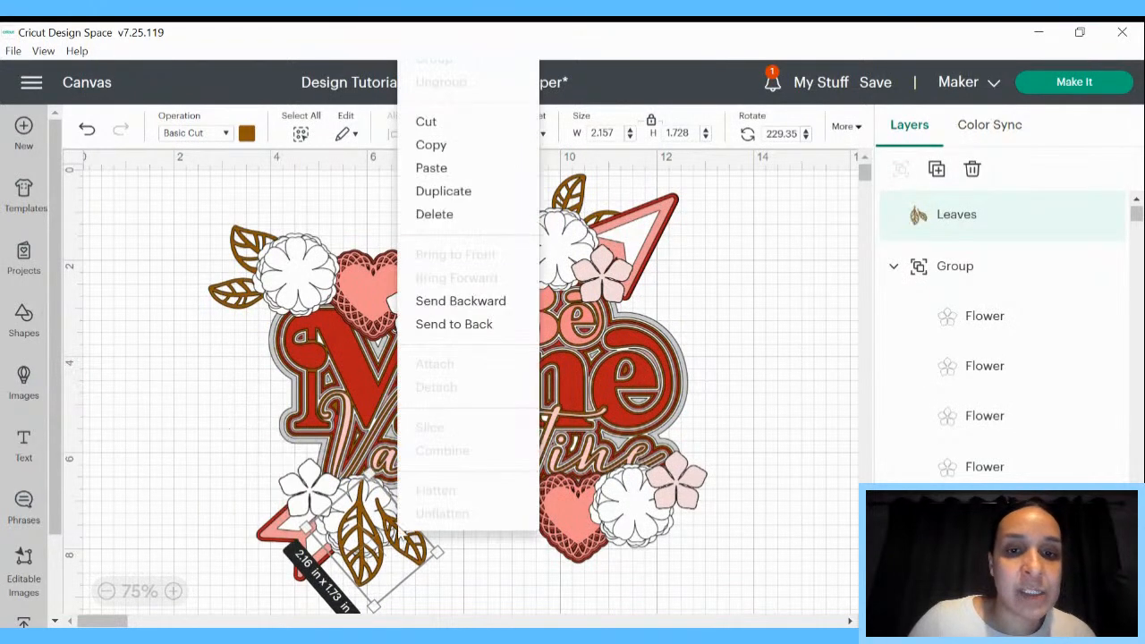
left_click(468, 194)
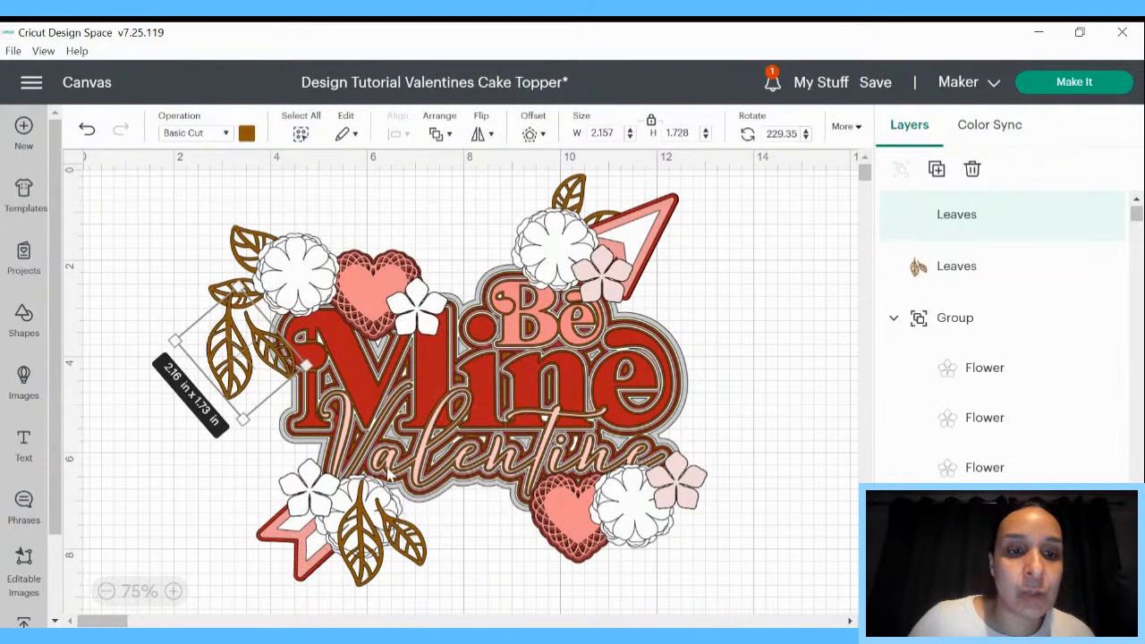
right_click(403, 549)
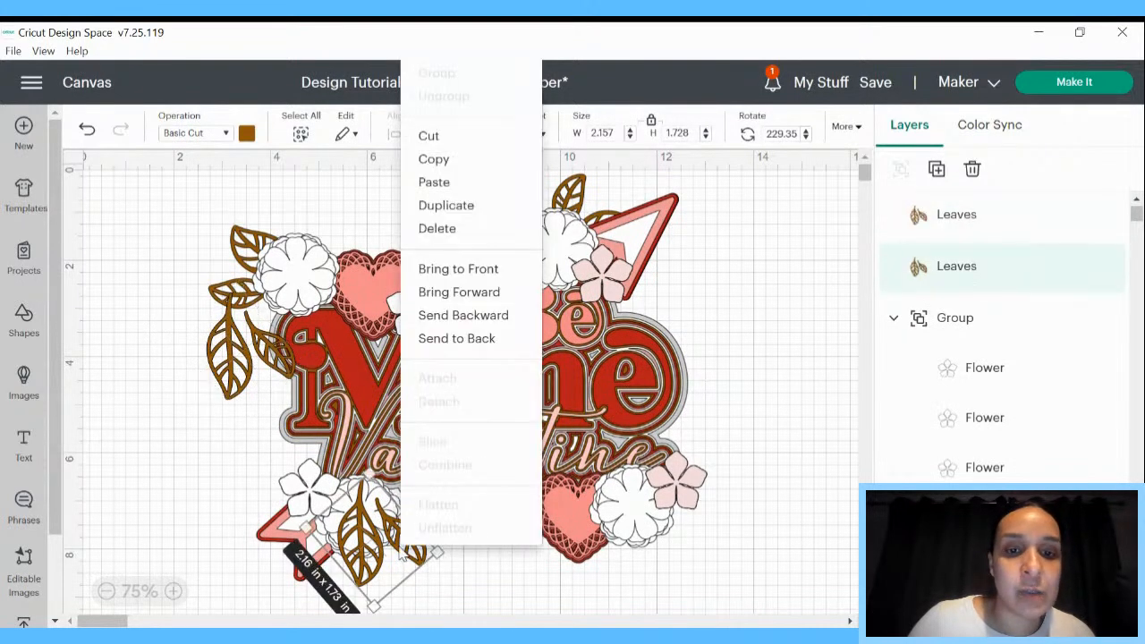
left_click(470, 338)
Move the spare leaf copy onto the lower edge of the white flower beside the lower doily heart and send it to the back
left_click_drag(382, 550, 645, 540)
right_click(645, 539)
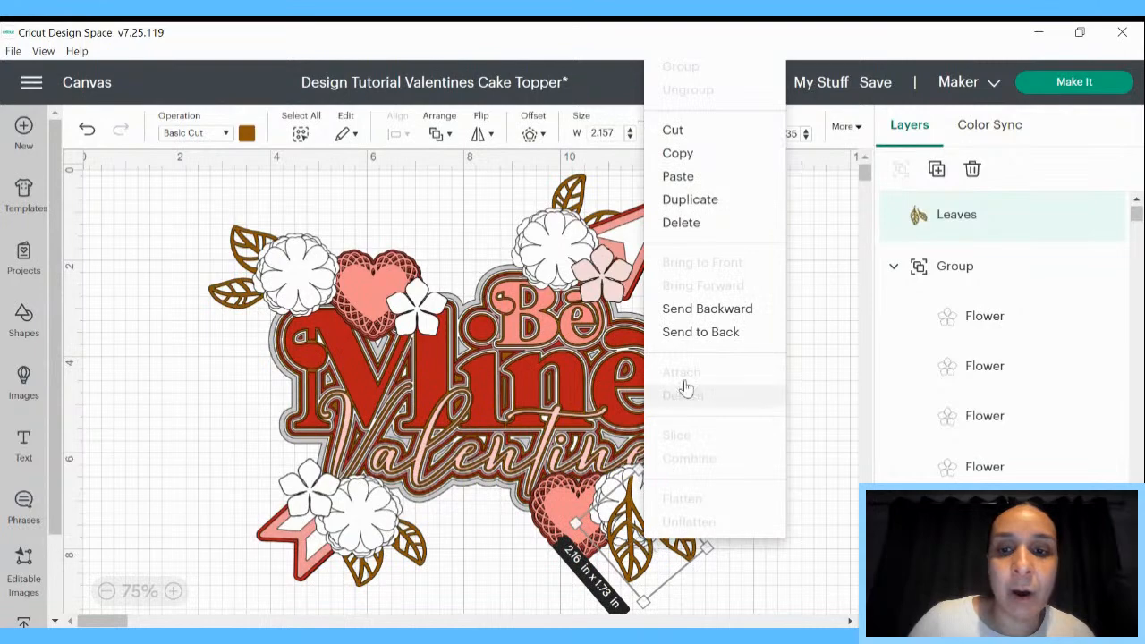
left_click(687, 336)
scroll(693, 324, "up", 1)
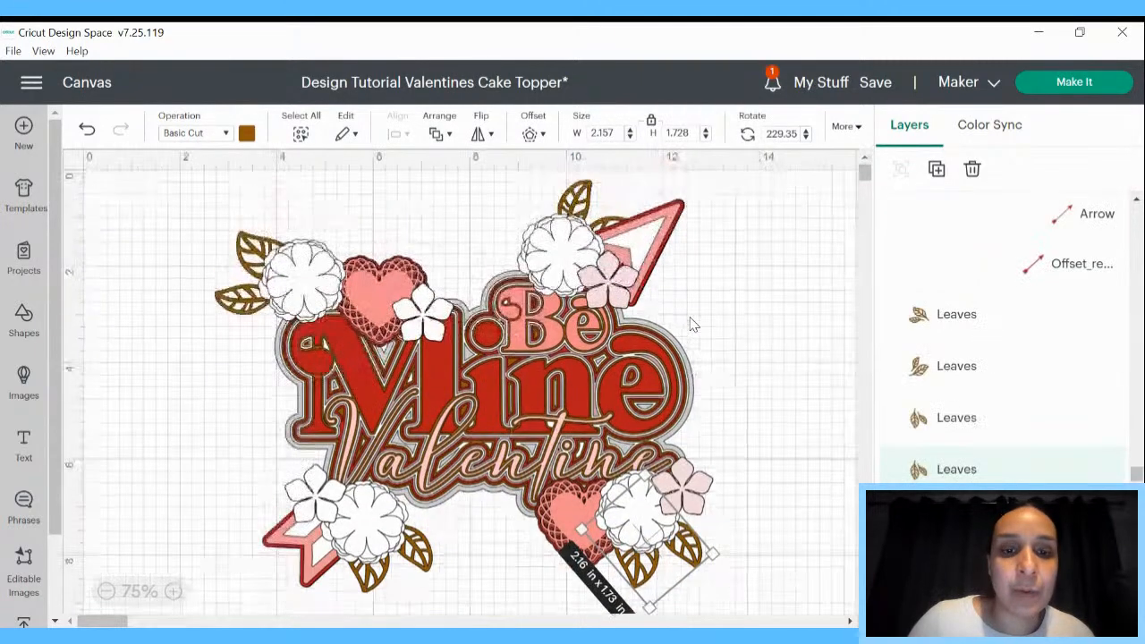
scroll(686, 321, "down", 1)
scroll(688, 320, "up", 1)
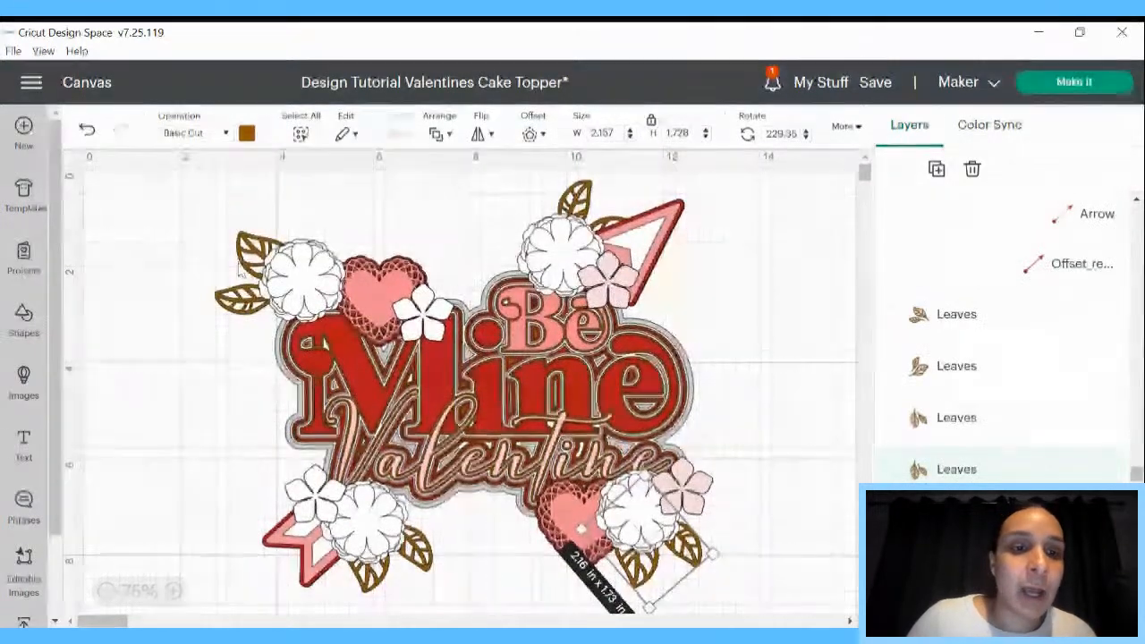
Duplicate the leaves beside the upper doily heart's white flower and place the copy on the blank canvas beside the title
left_click(241, 303)
left_click(213, 317)
left_click(226, 303)
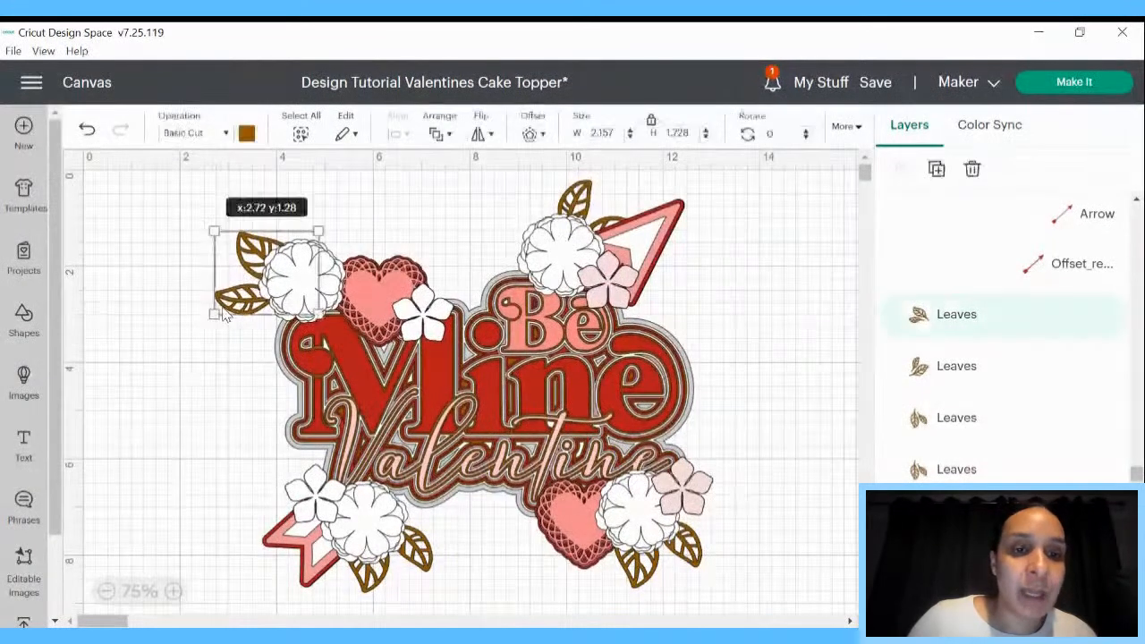
right_click(239, 269)
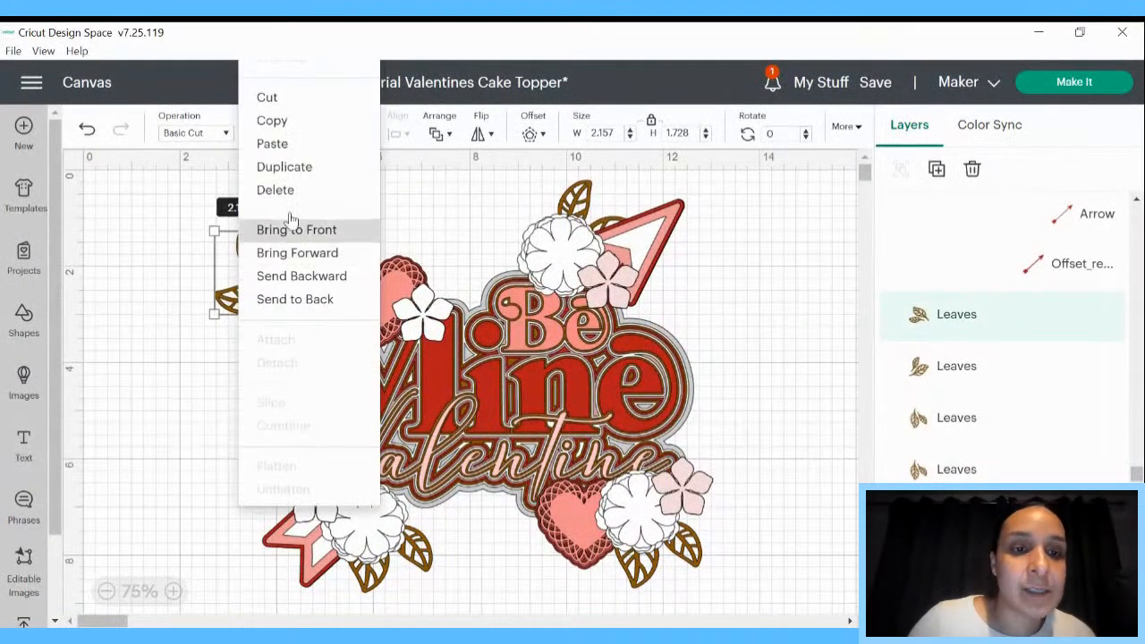
left_click(285, 166)
left_click_drag(183, 300, 185, 437)
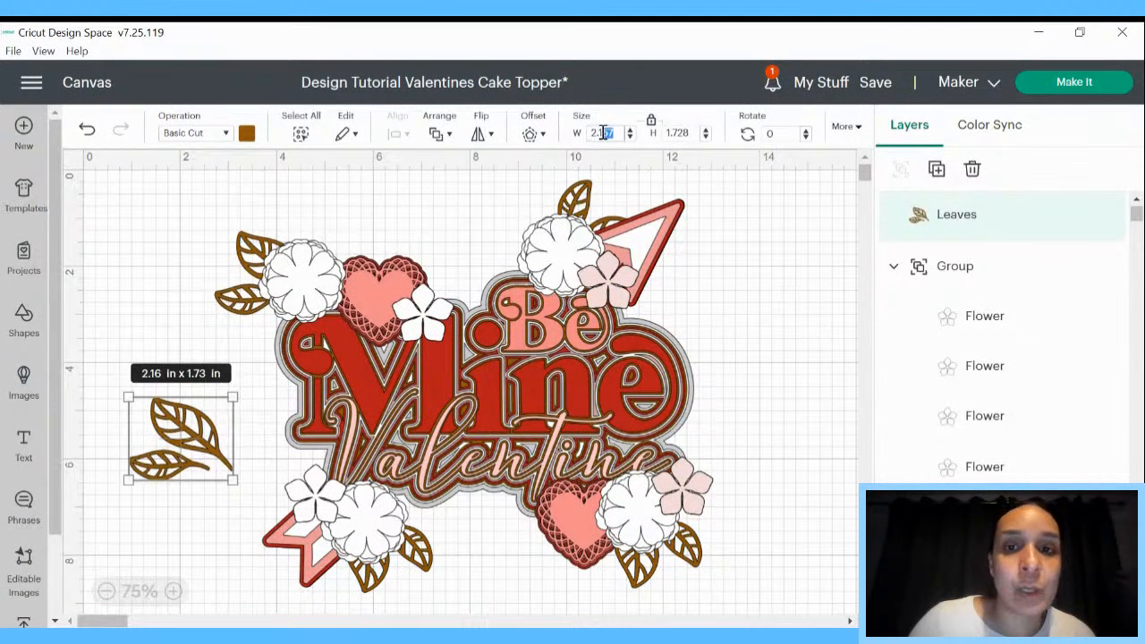
Set the loose leaf copy's width to 1.8 in with proportions locked
left_click_drag(599, 132, 734, 205)
key("Return")
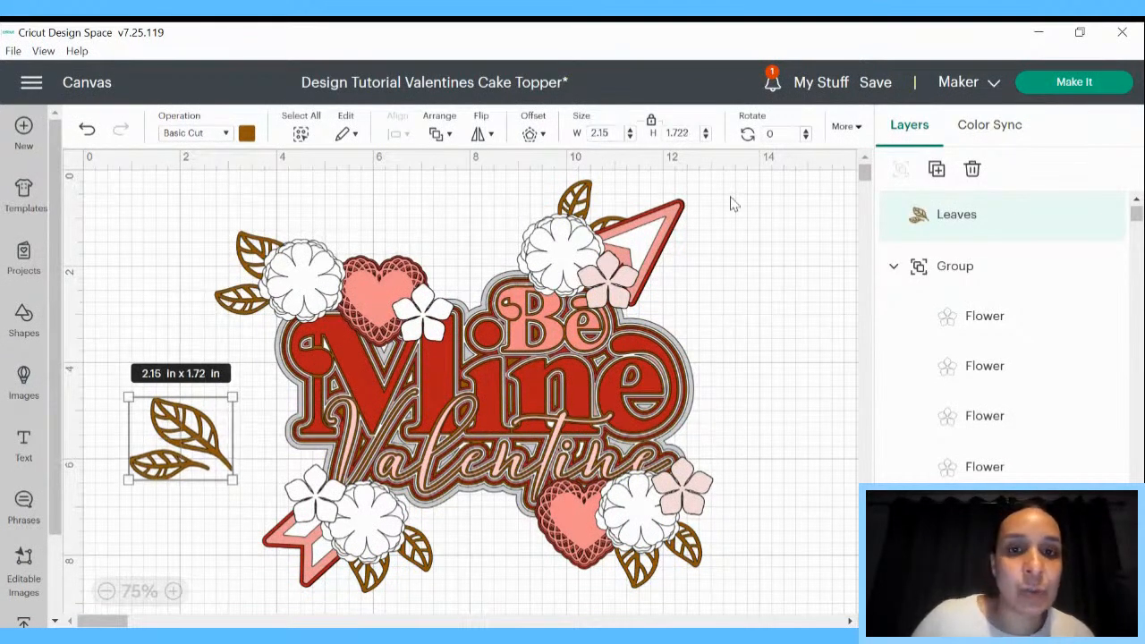
double_click(616, 132)
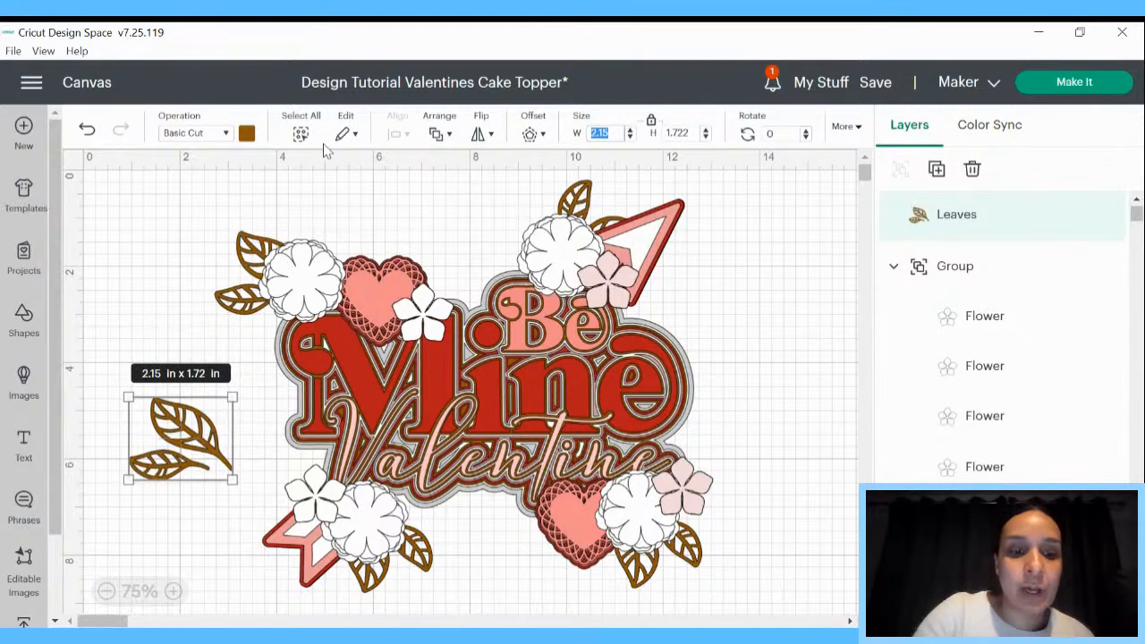
type("2")
key("Return")
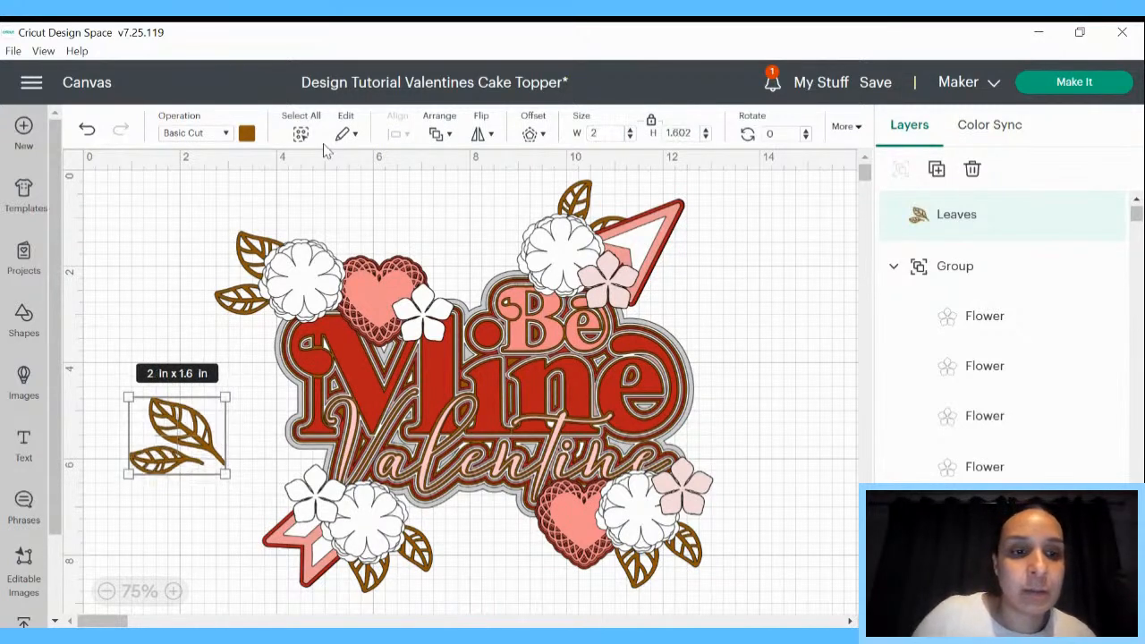
double_click(593, 133)
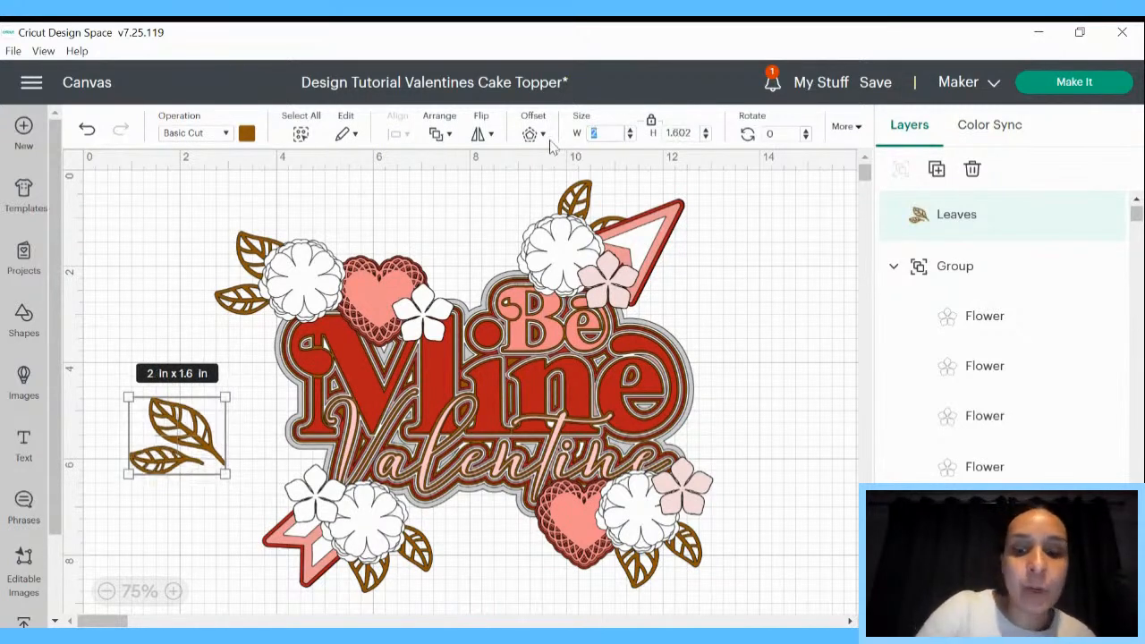
key("Return")
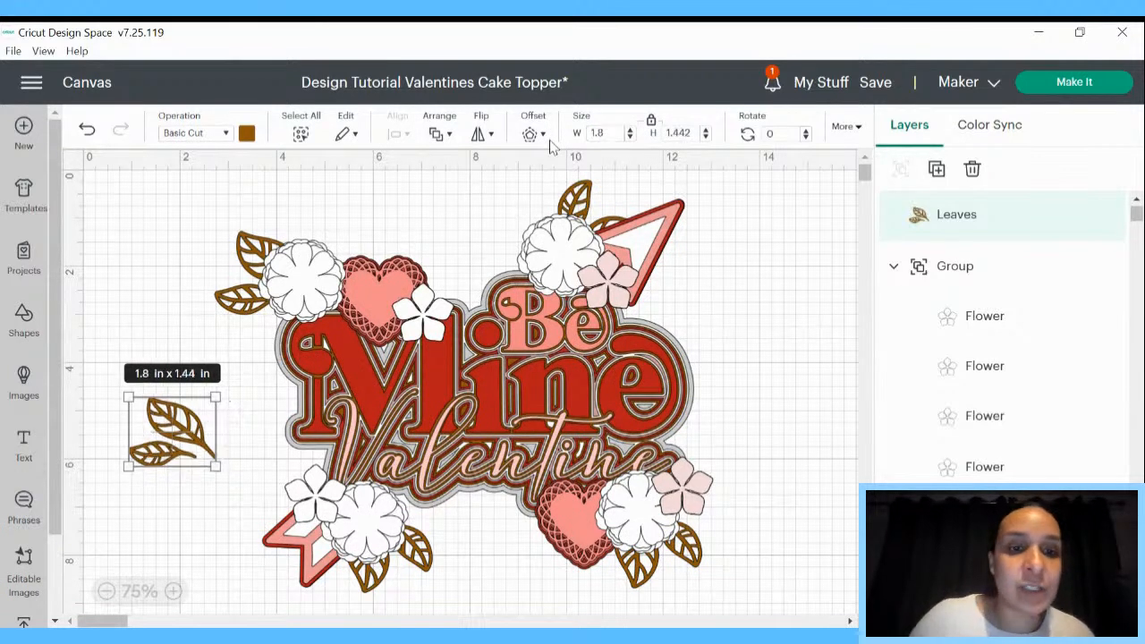
Duplicate the 1.8 in wide leaves, move one set onto the middle of the title and send it to the back
left_click_drag(193, 452, 779, 337)
right_click(778, 337)
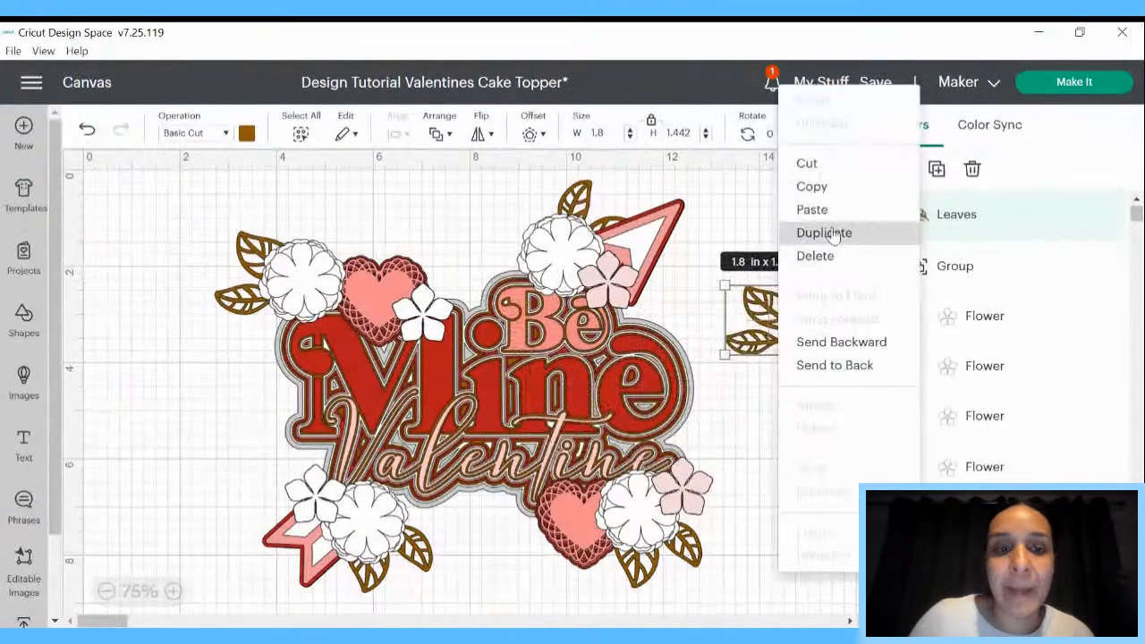
left_click(828, 234)
left_click_drag(208, 284, 453, 405)
right_click(488, 398)
left_click(537, 431)
Move the remaining loose 1.8 in wide leaves onto the middle of "Mine" and send them to the back
left_click_drag(808, 356, 475, 417)
right_click(472, 413)
left_click(532, 442)
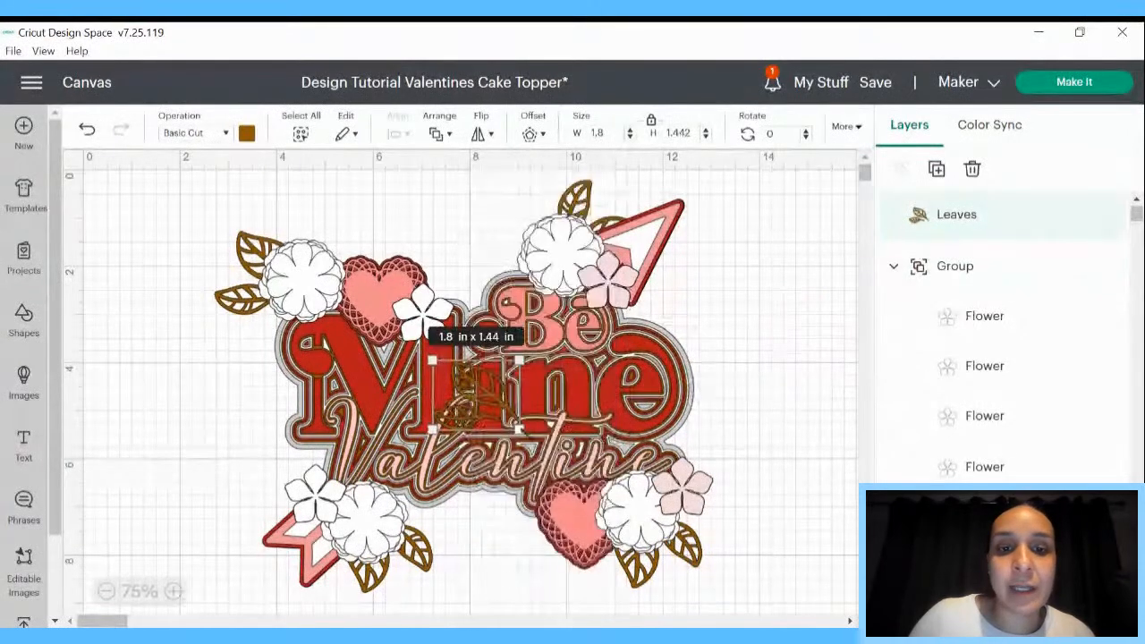
right_click(475, 427)
left_click(530, 463)
right_click(469, 410)
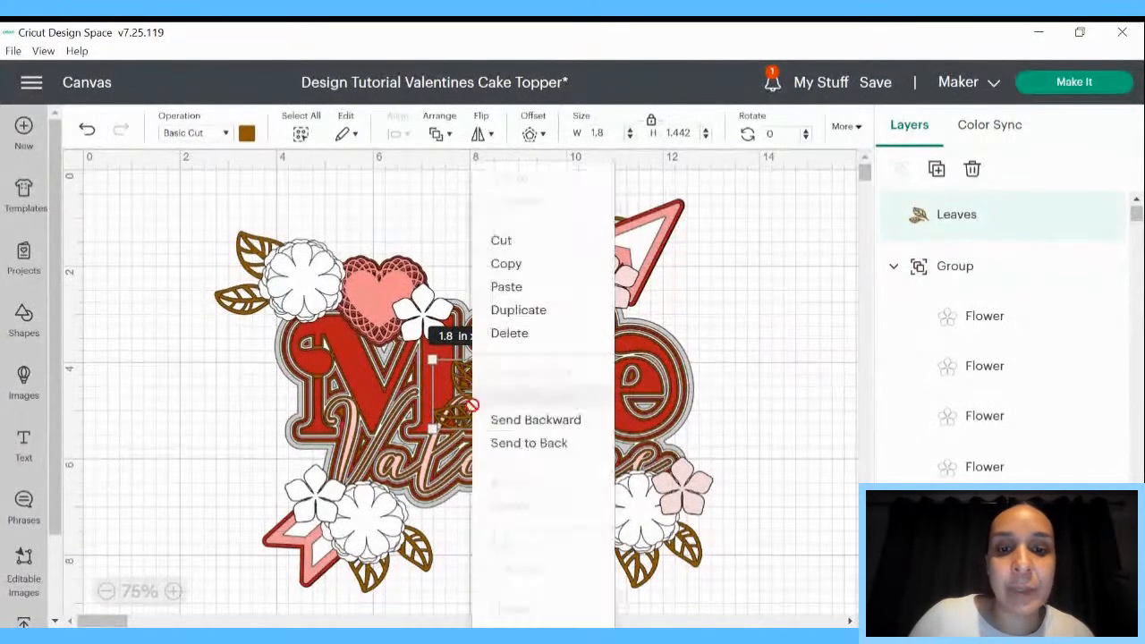
left_click(528, 450)
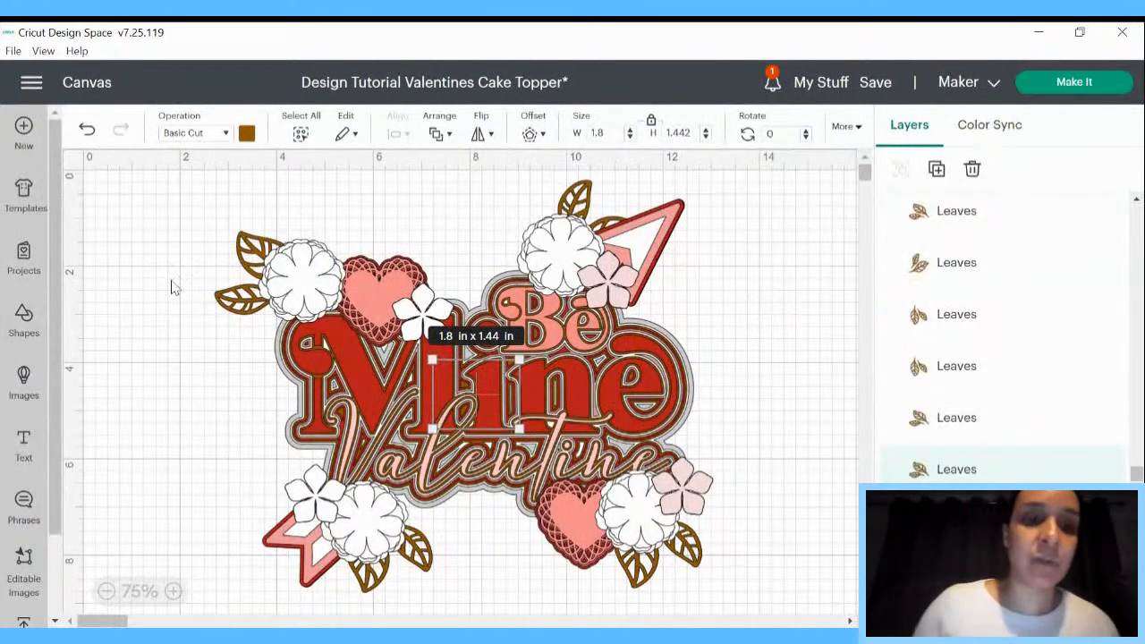
Try rotating the leaves beside the upper doily heart about 17° and shrinking them to about 2.02 in wide, and undo the changes
left_click(238, 263)
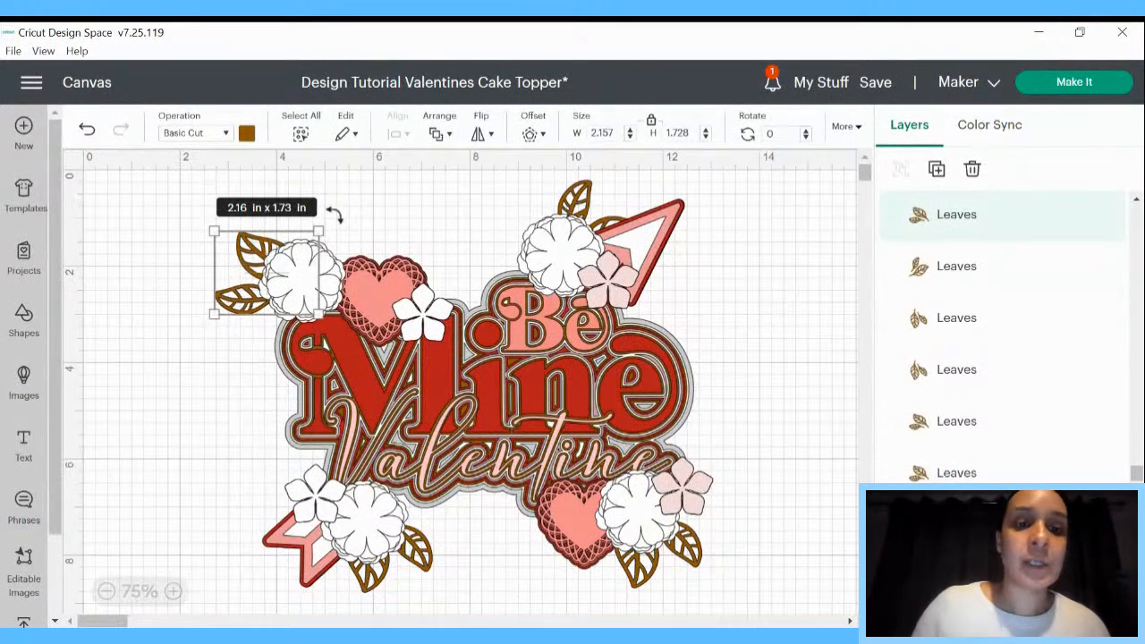
left_click_drag(335, 215, 348, 237)
left_click_drag(205, 297, 213, 294)
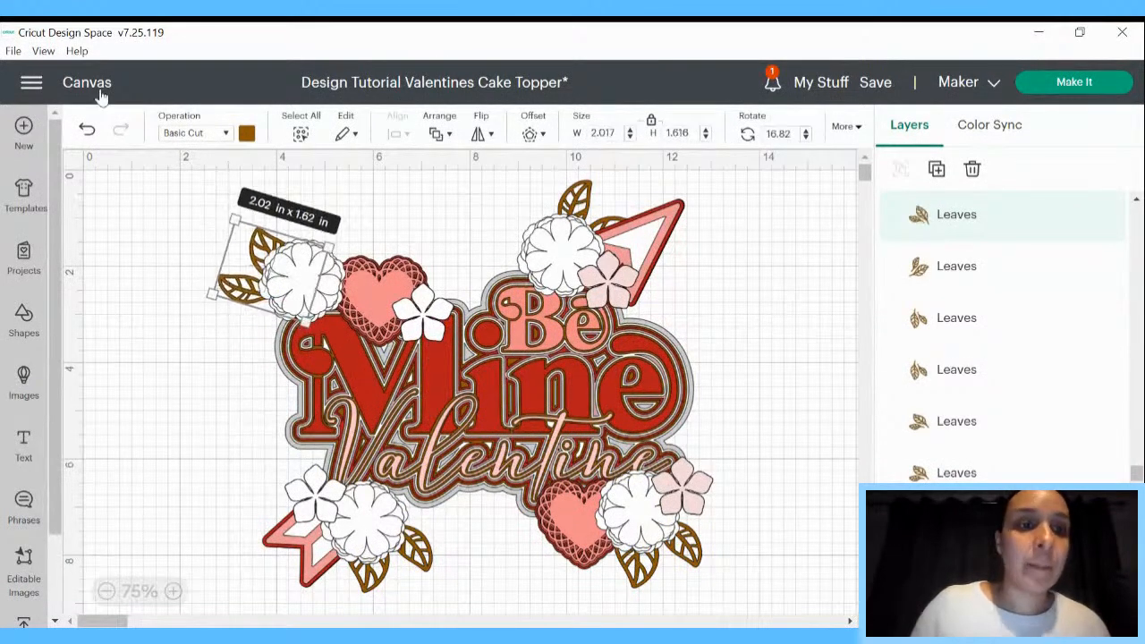
left_click(87, 131)
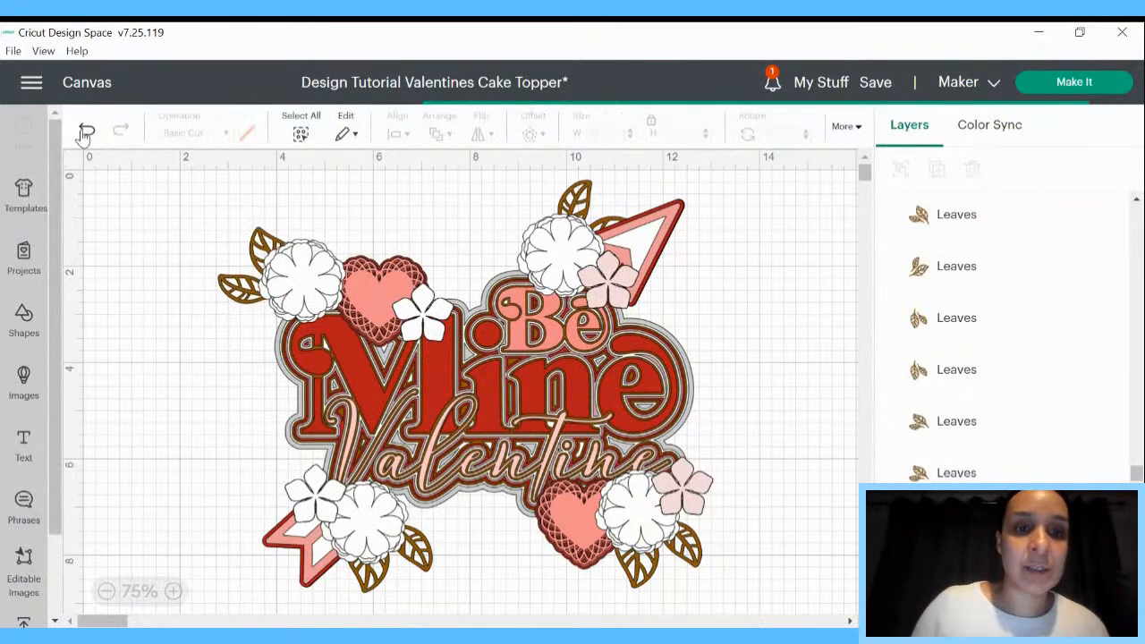
left_click_drag(259, 242, 270, 231)
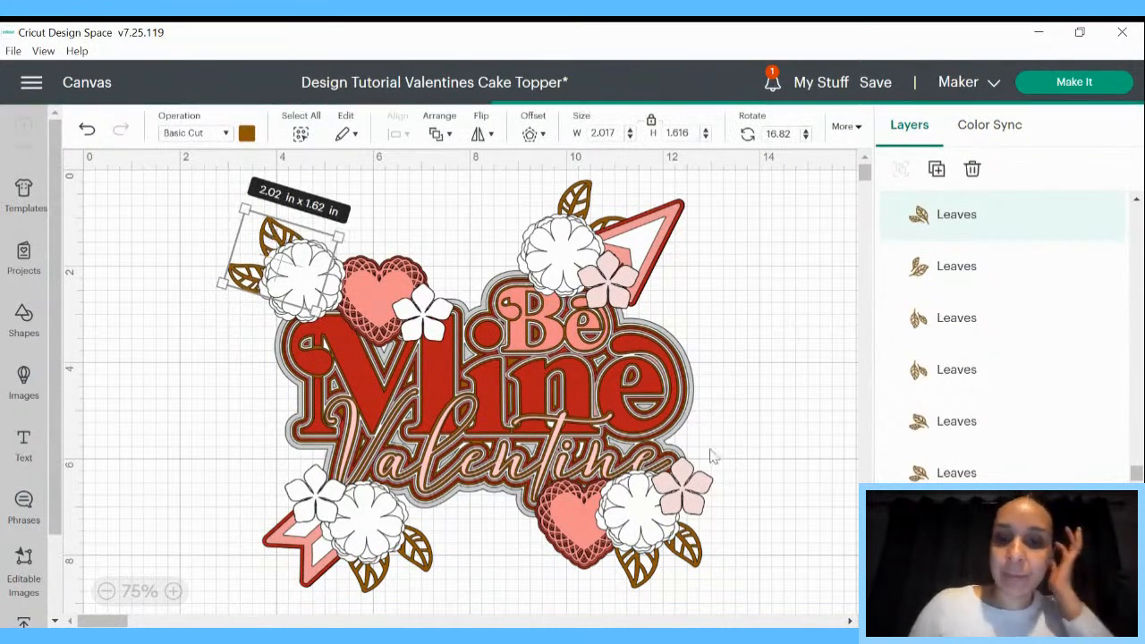
key("ctrl+z")
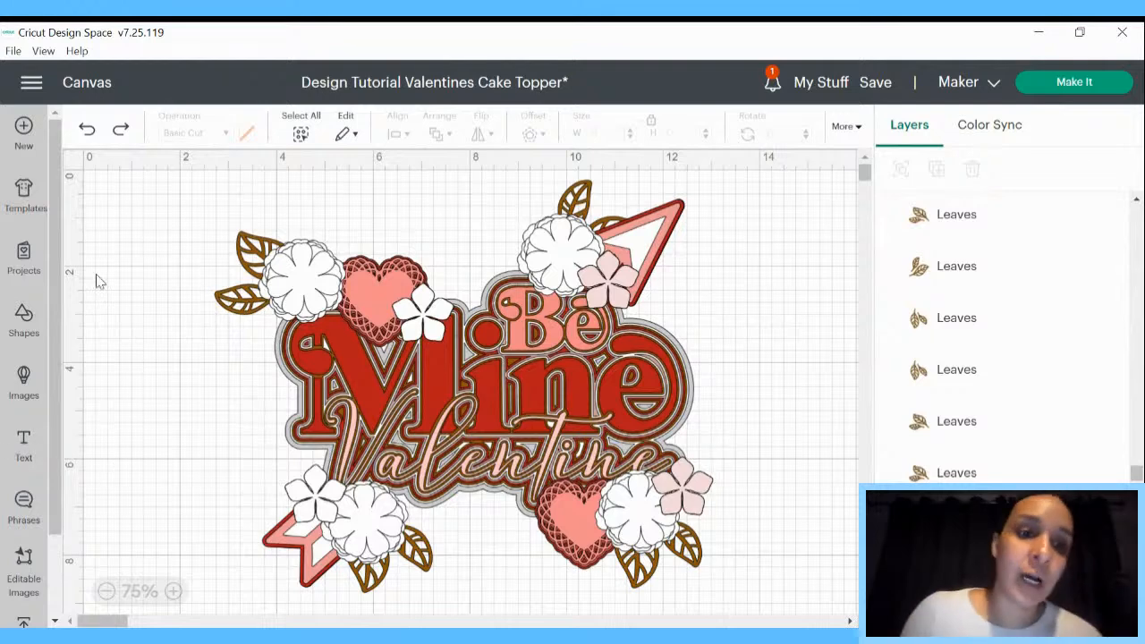
left_click(224, 312)
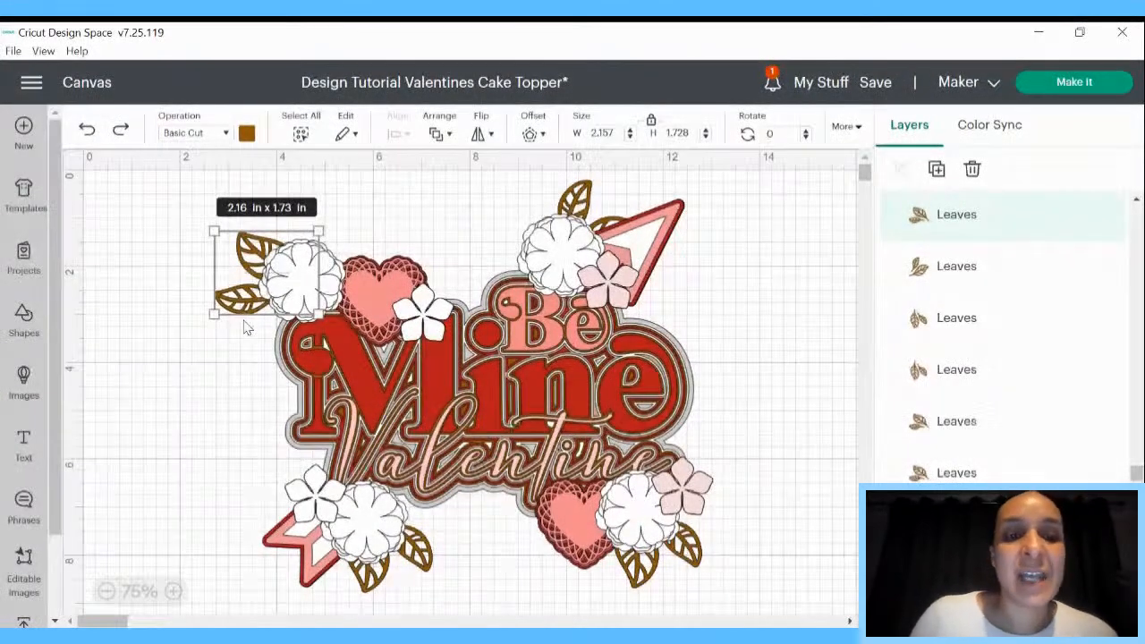
left_click(248, 388)
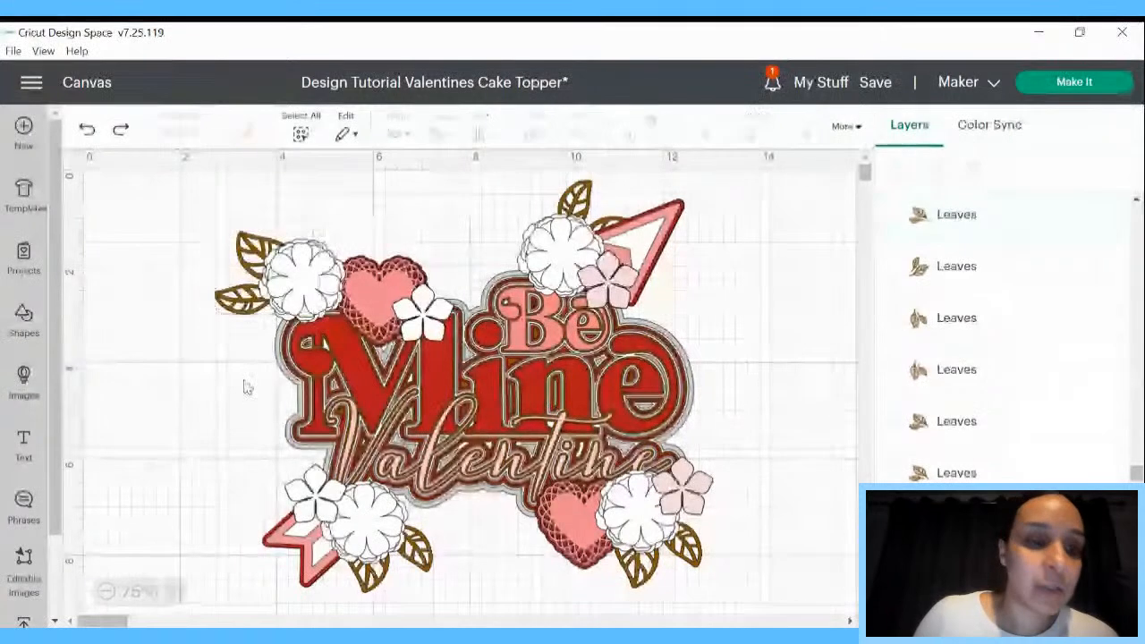
left_click(234, 301)
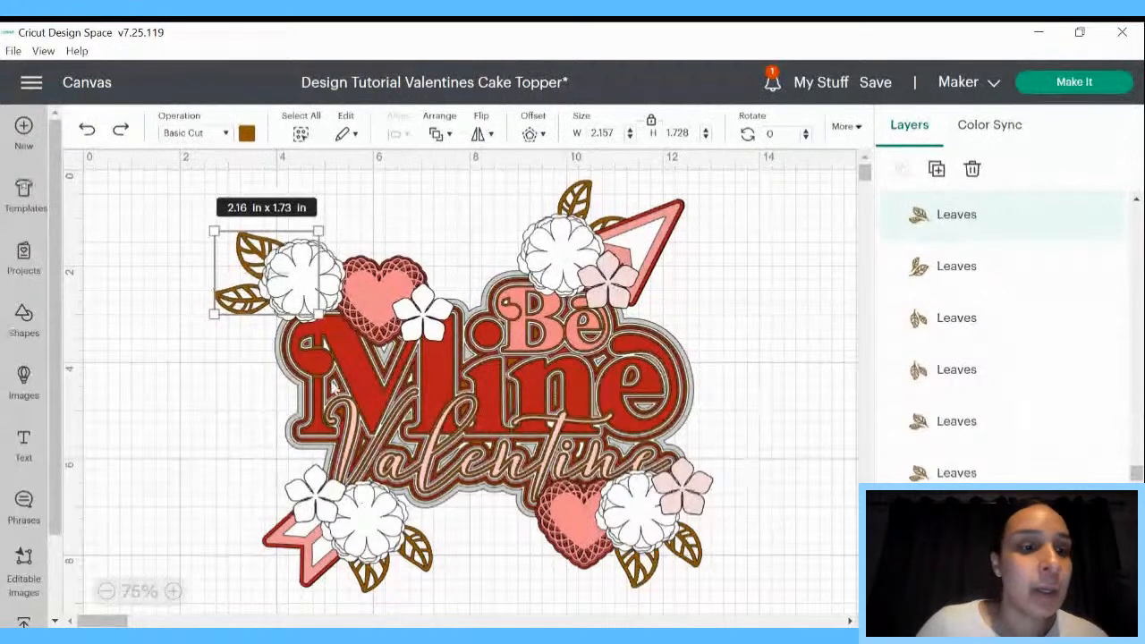
left_click(224, 411)
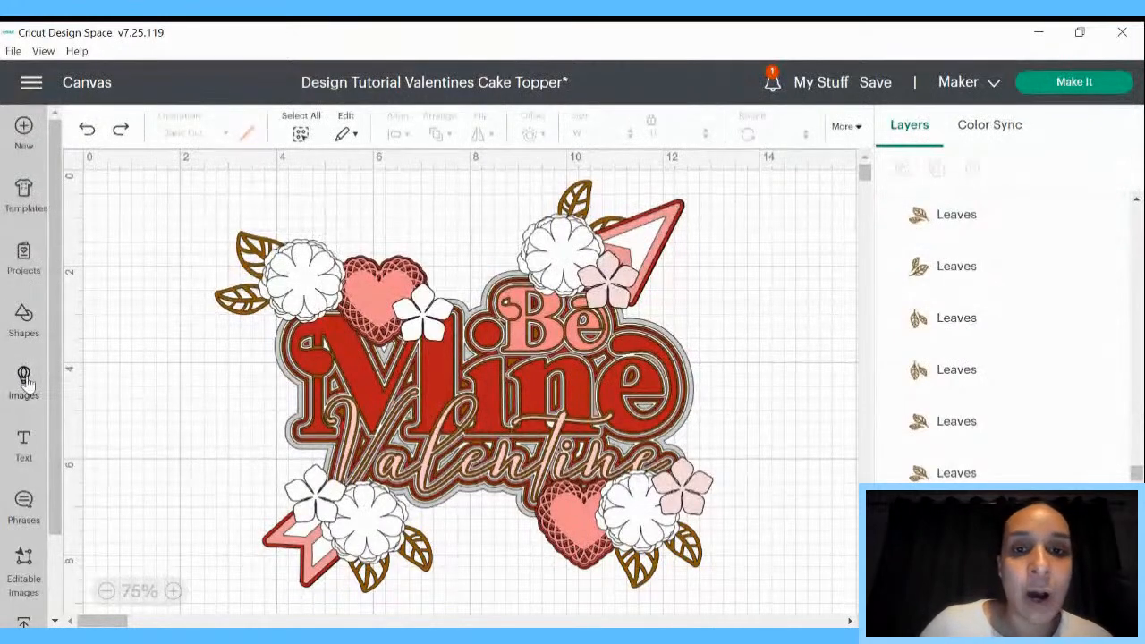
Search the image library for #M295B547 and add the flower image with the leaf sprig to the canvas
left_click(25, 383)
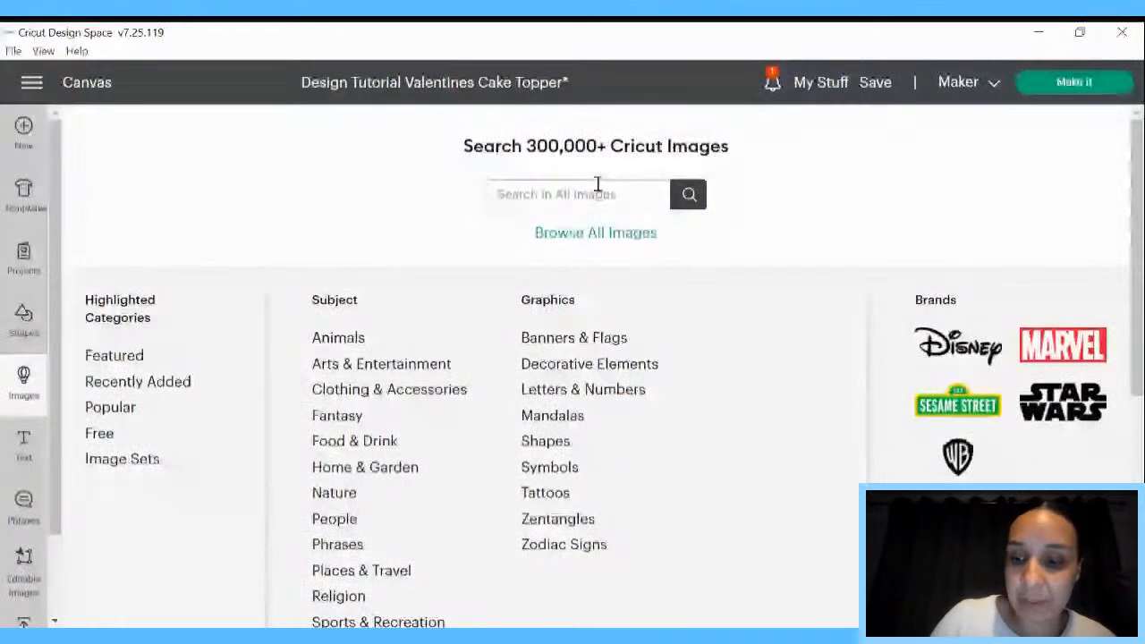
type("#")
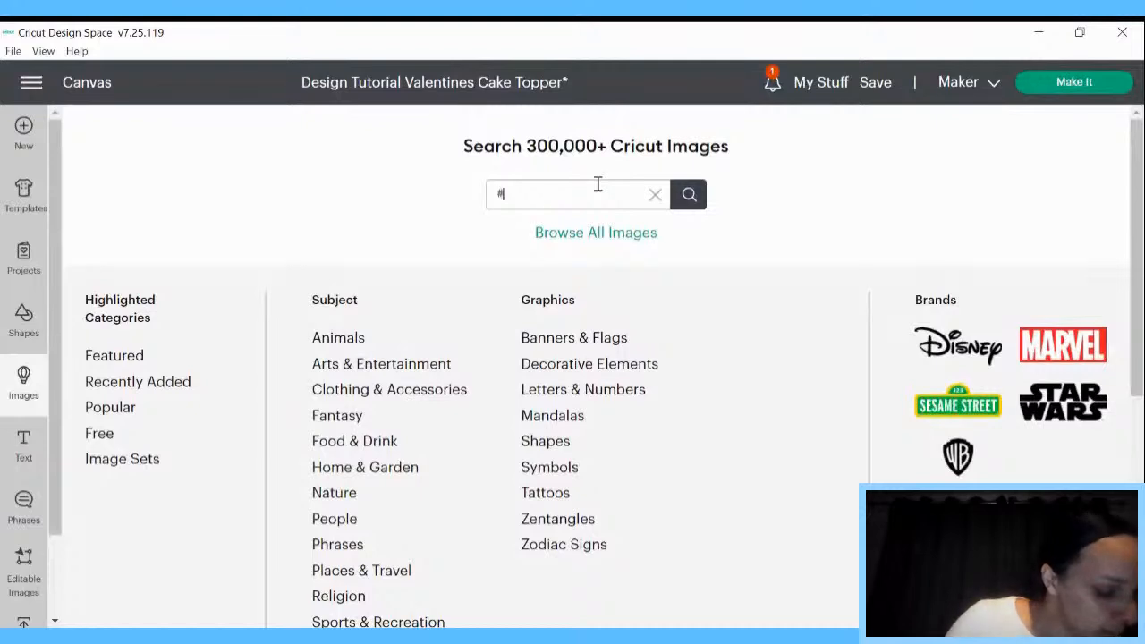
type("M2")
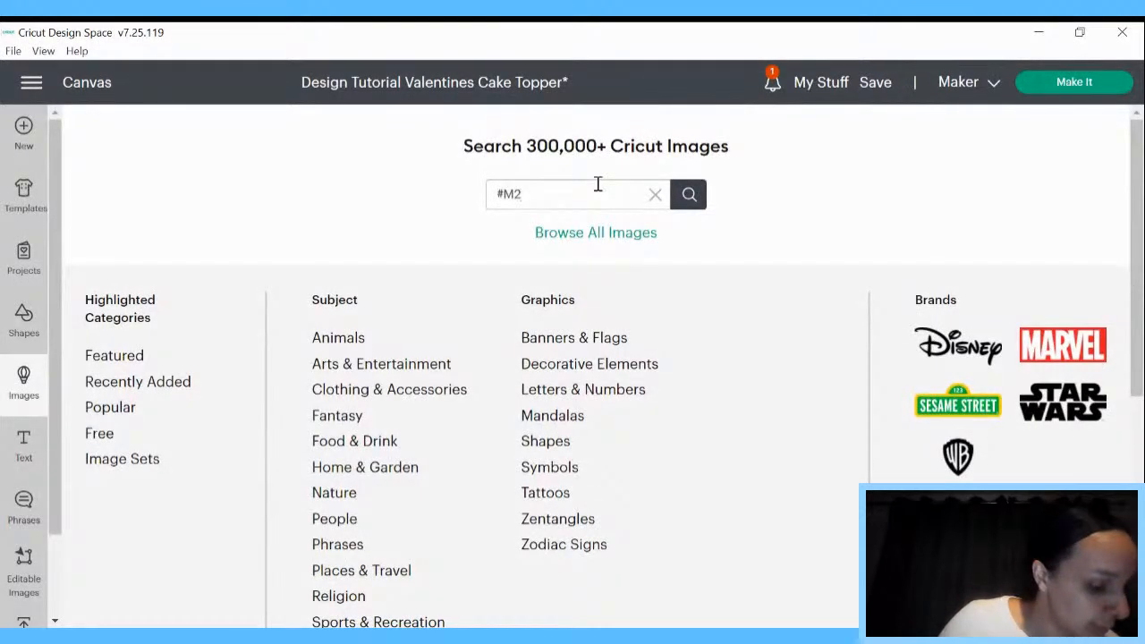
type("9")
type("5")
type("B5")
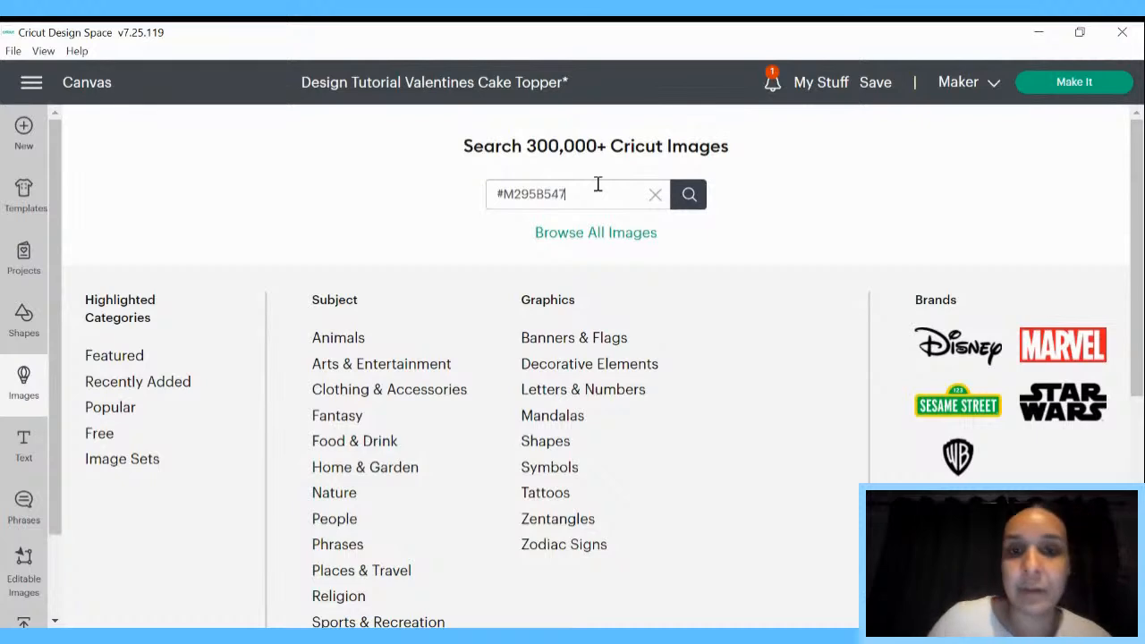
key("Return")
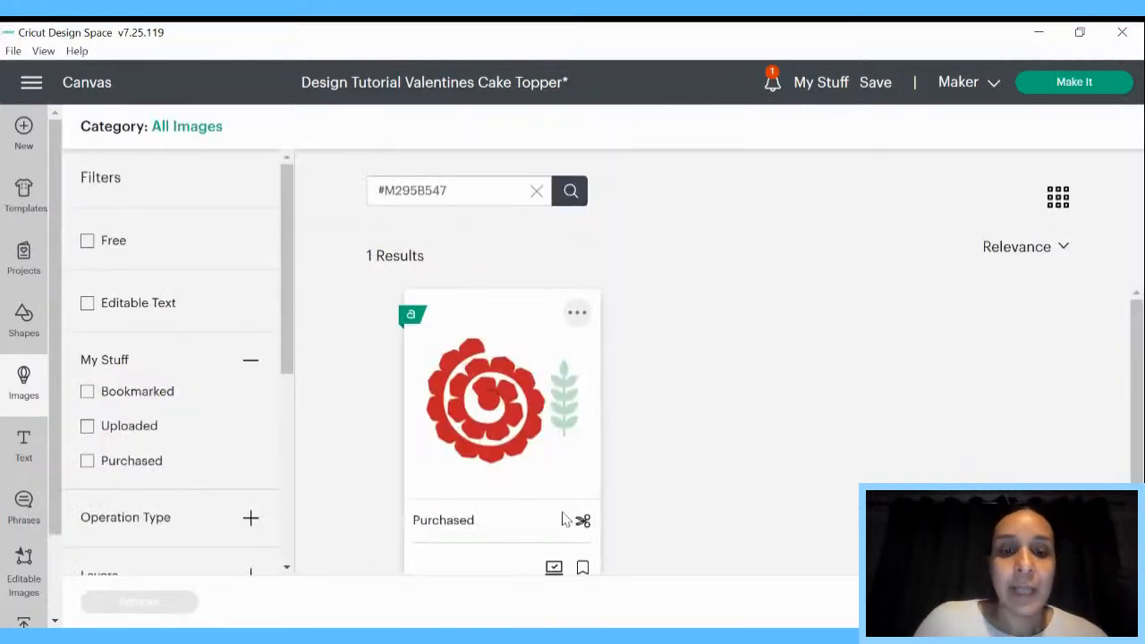
left_click(532, 432)
left_click(849, 603)
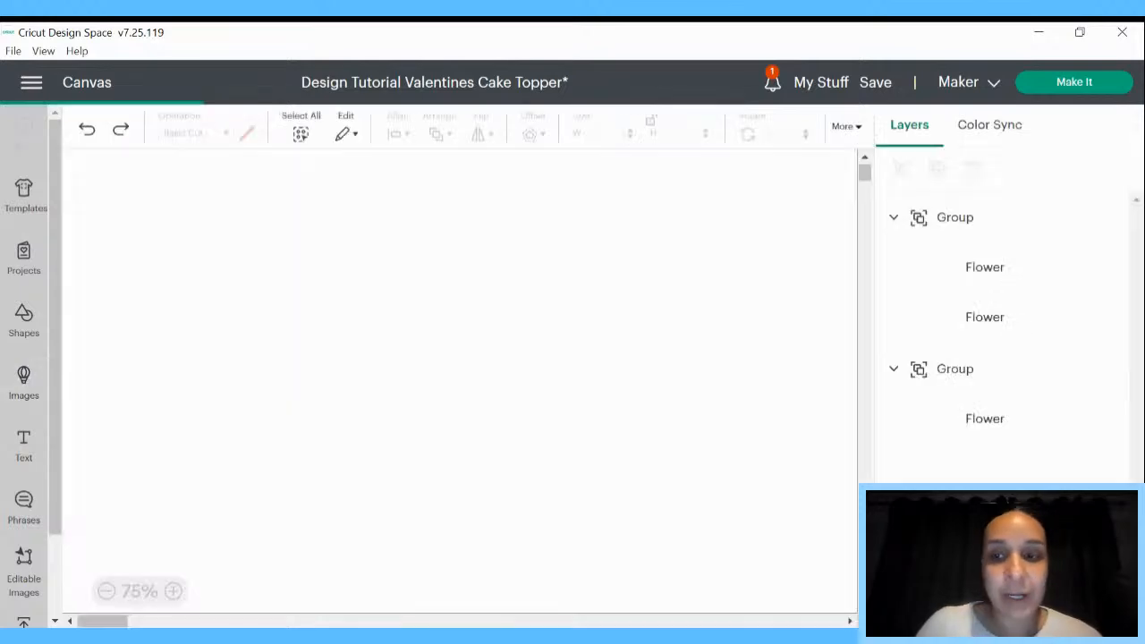
Delete the red spiral flower from the inserted image and move the green leaf sprig clear of the design
left_click_drag(214, 337, 226, 366)
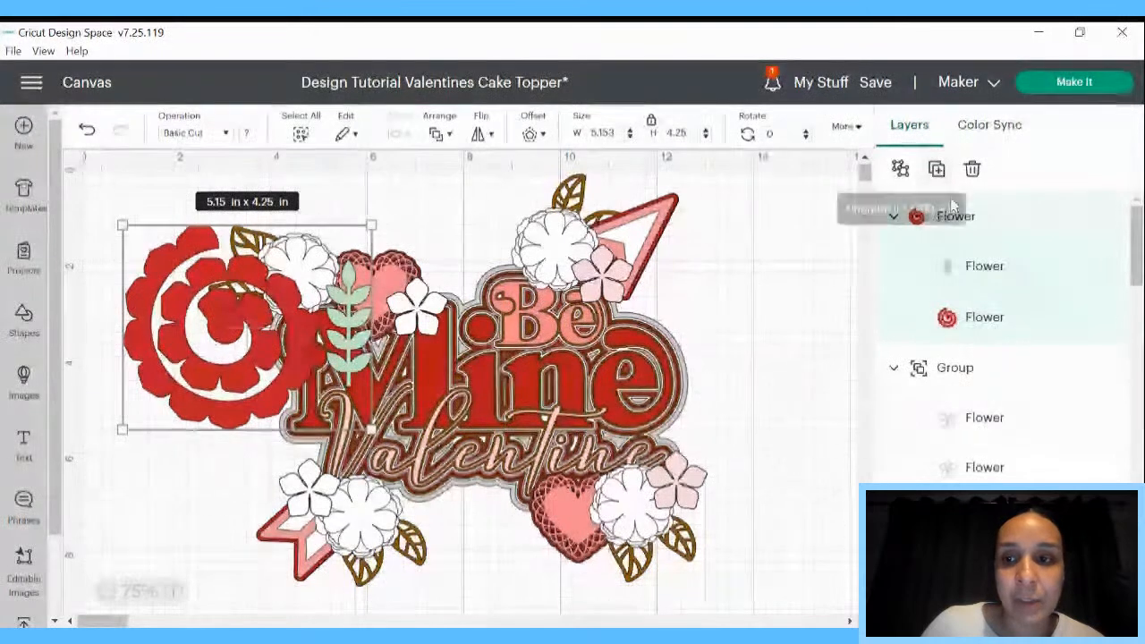
left_click(962, 333)
right_click(962, 333)
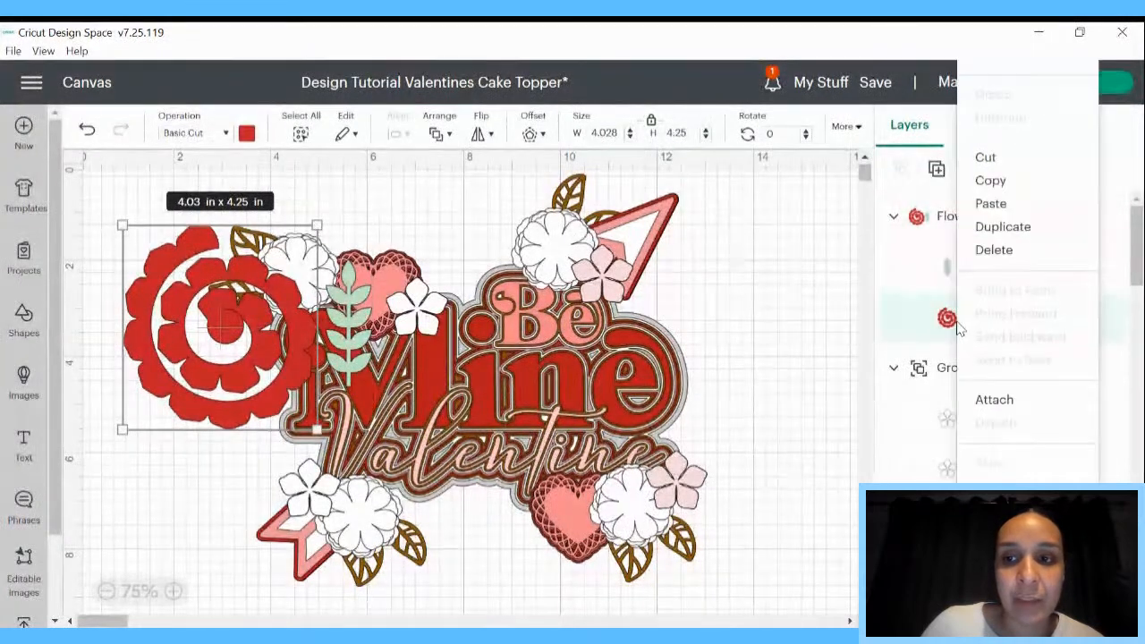
left_click(988, 250)
left_click_drag(340, 363, 199, 425)
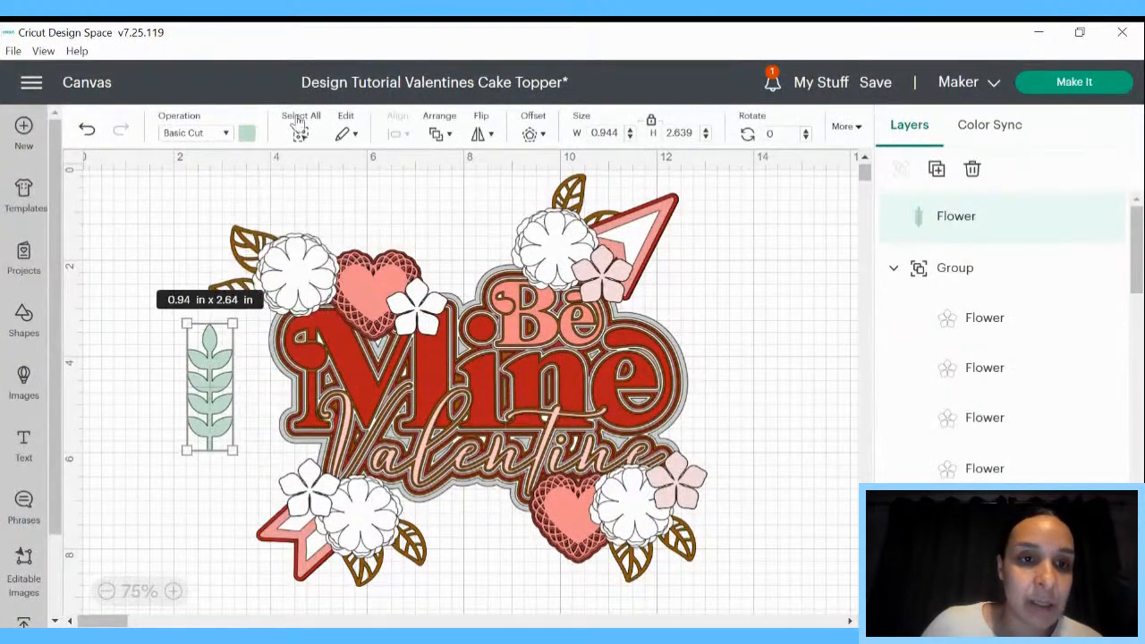
Recolour the leaf sprig brown and scale it down proportionally to about 0.84 by 2.34 in
left_click(243, 132)
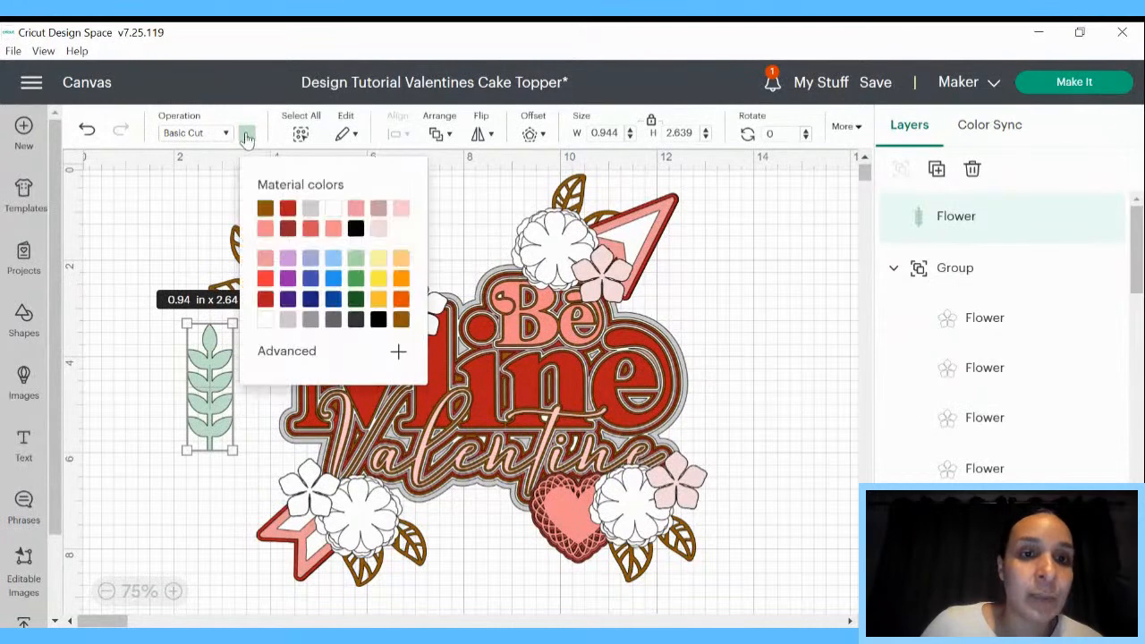
left_click(265, 207)
left_click(188, 226)
left_click(204, 407)
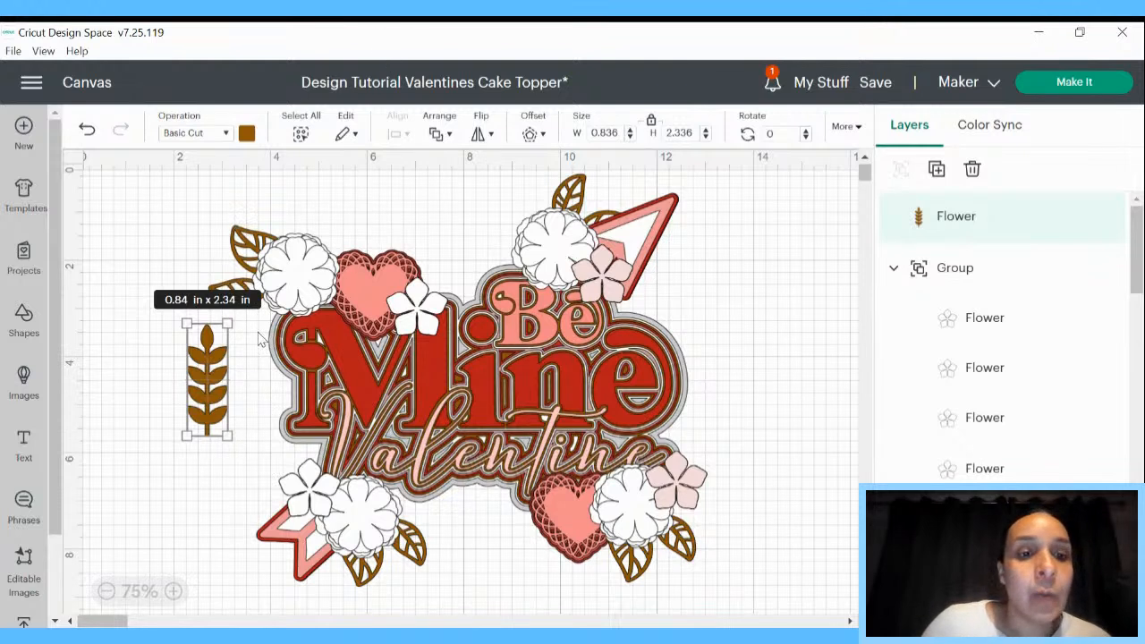
Rotate the brown sprig about 40° and move it onto the white five-petal flower beside the upper doily heart
left_click_drag(227, 311, 278, 350)
left_click_drag(198, 392, 160, 412)
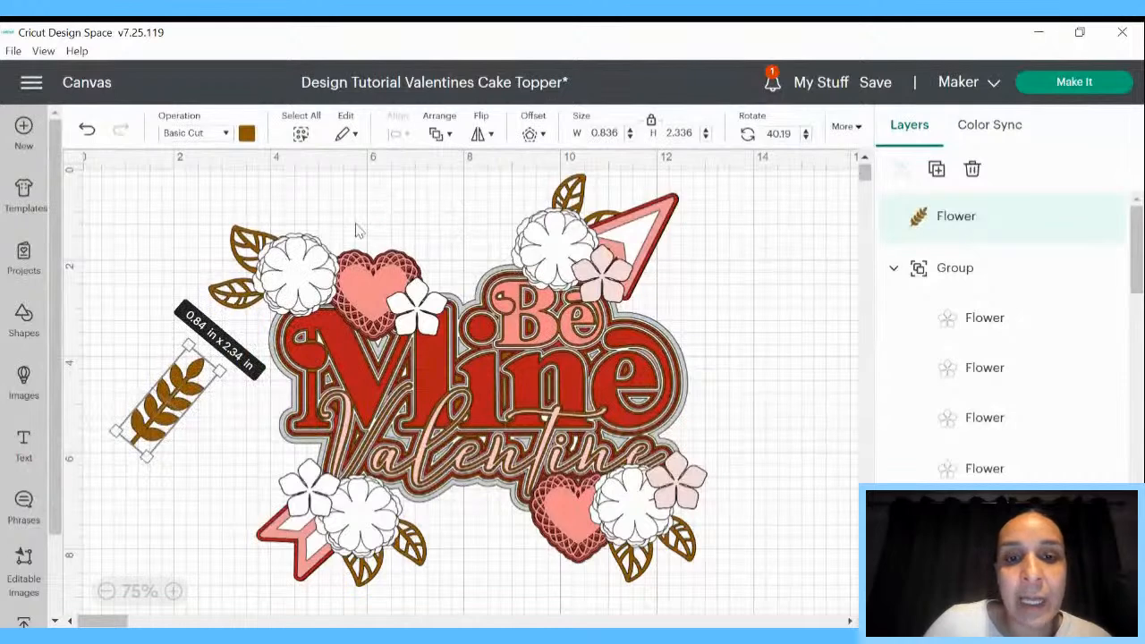
left_click_drag(170, 401, 404, 256)
right_click(407, 266)
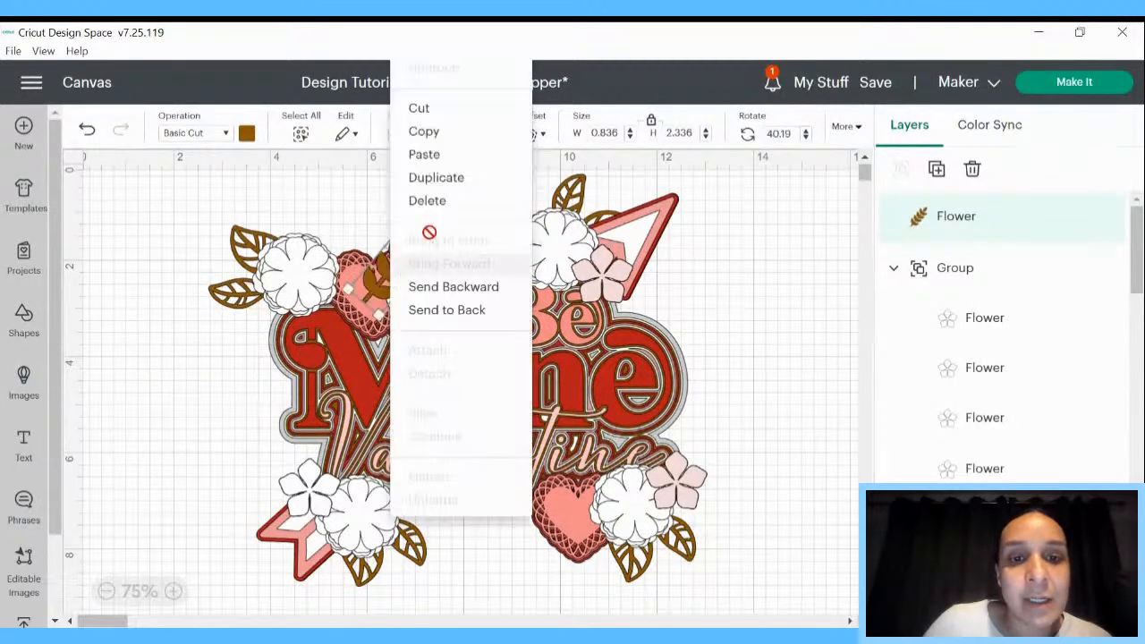
left_click(352, 224)
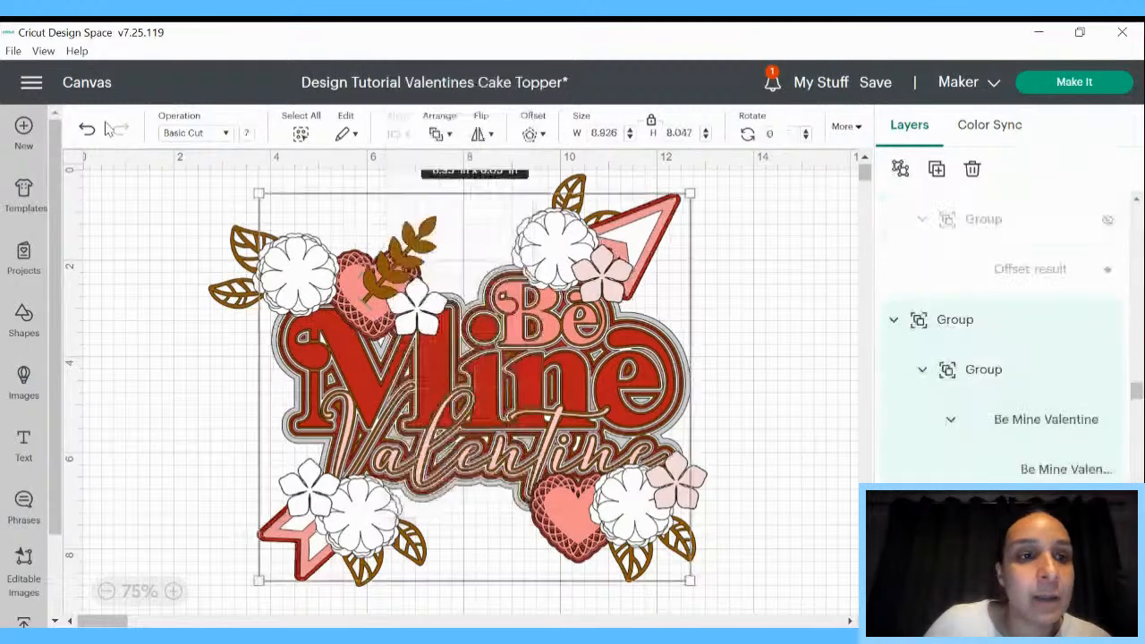
left_click(407, 269)
left_click_drag(404, 268, 439, 280)
right_click(439, 279)
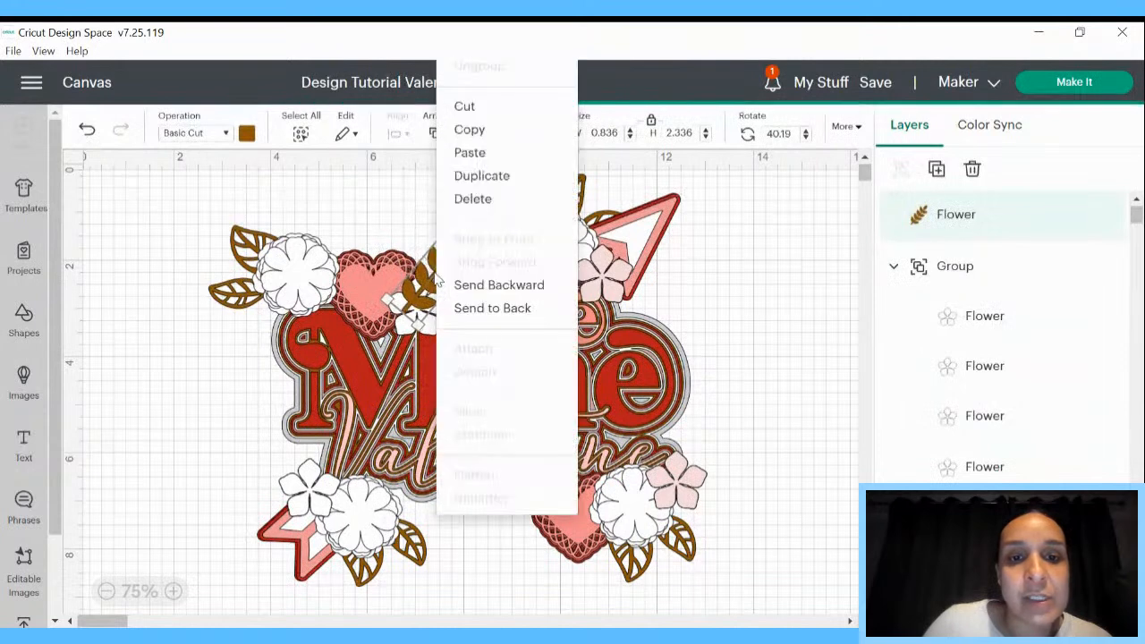
left_click(135, 287)
left_click(435, 283)
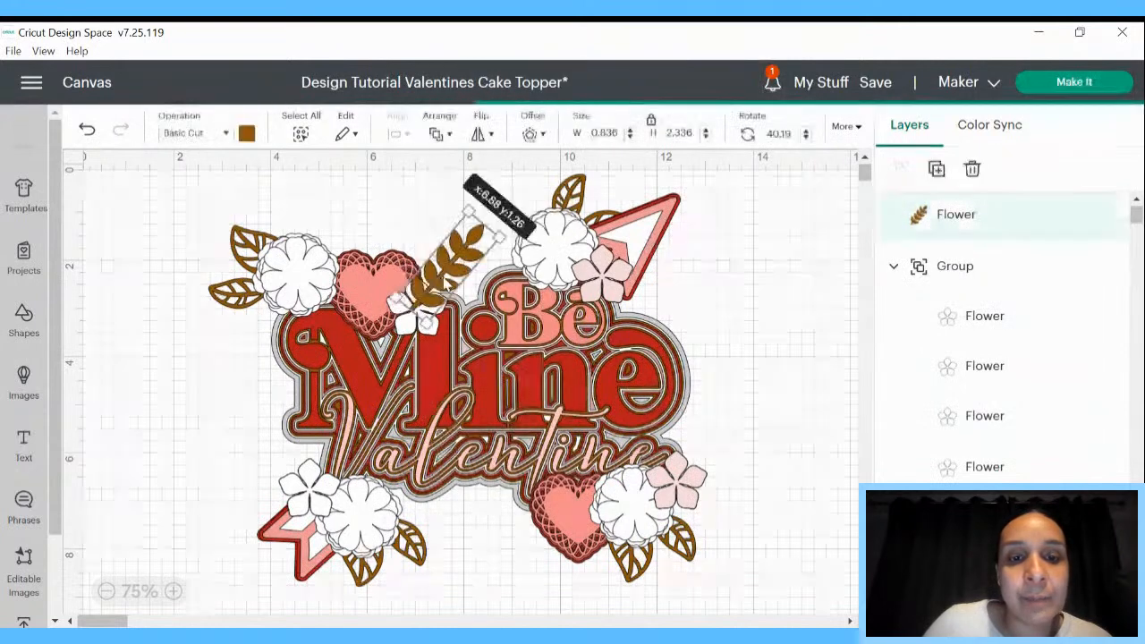
Send the sprig to the back behind the white five-petal flower and adjust its rotation to about 22.5°
right_click(438, 282)
key("ctrl+z")
left_click_drag(415, 275, 452, 276)
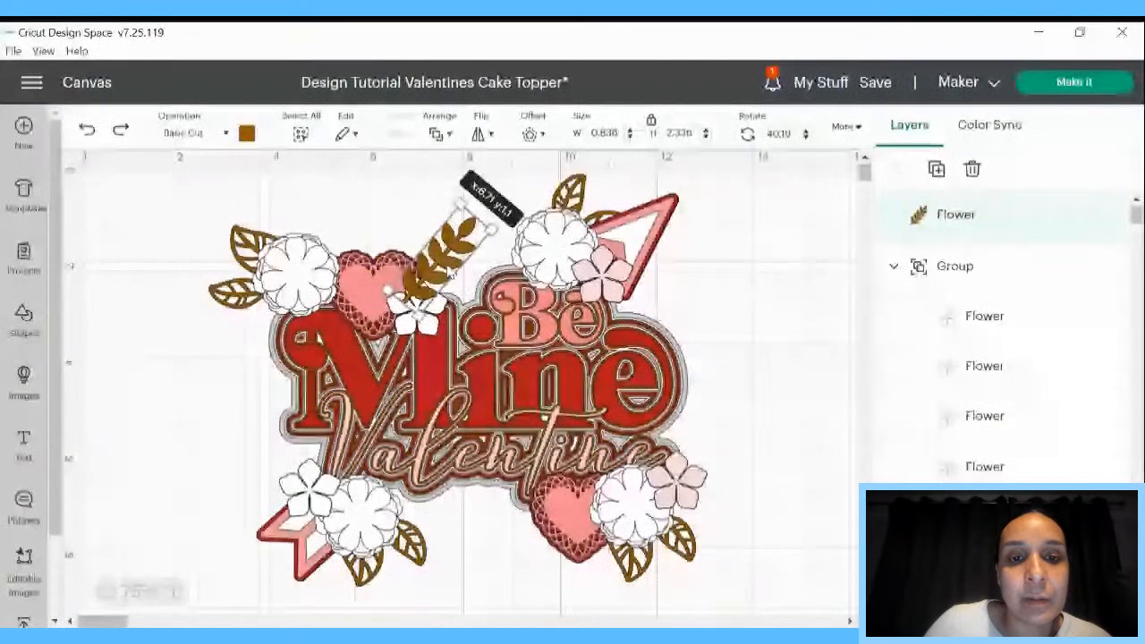
left_click_drag(466, 234, 438, 279)
right_click(438, 280)
left_click(475, 302)
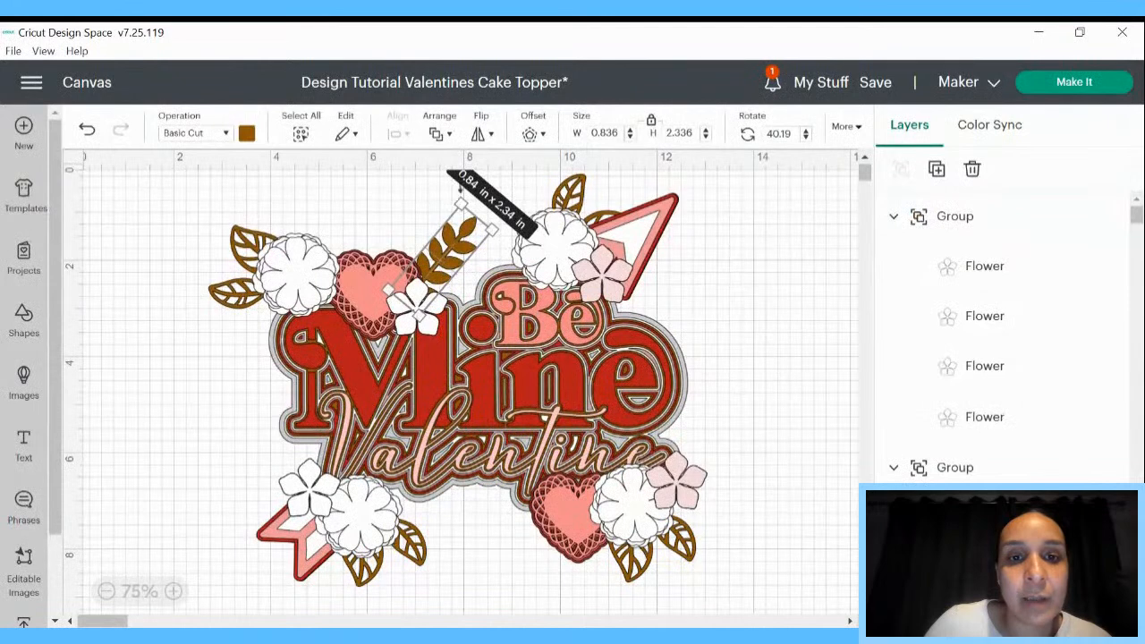
left_click_drag(458, 184, 438, 184)
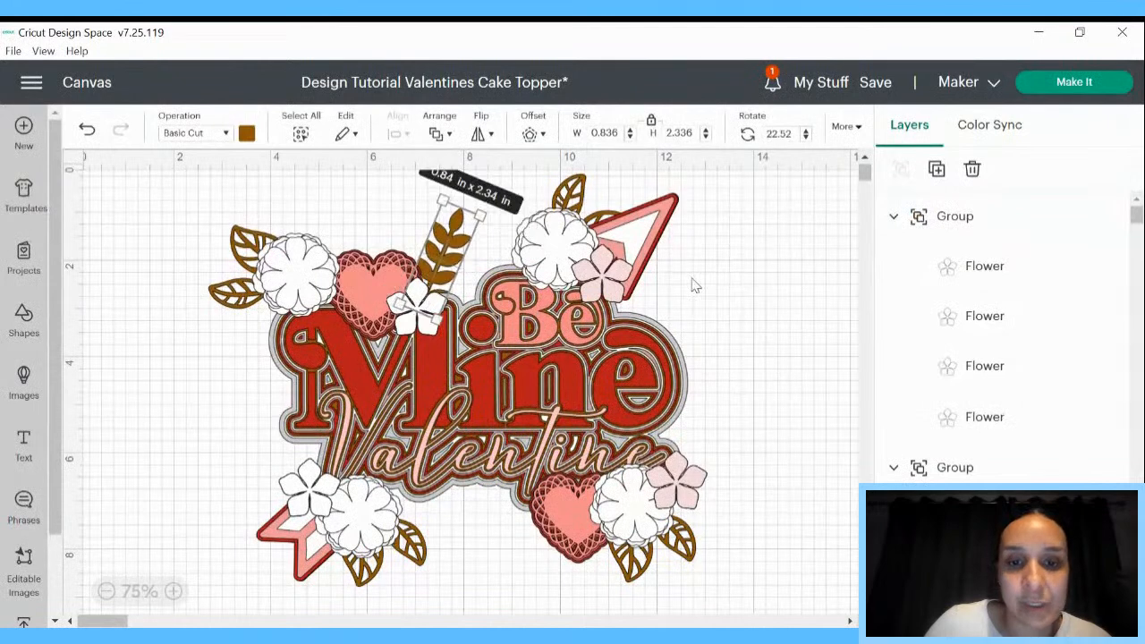
left_click(799, 344)
Duplicate the brown sprig tucked behind the white flower beside the upper doily heart
left_click(450, 249)
left_click(249, 265)
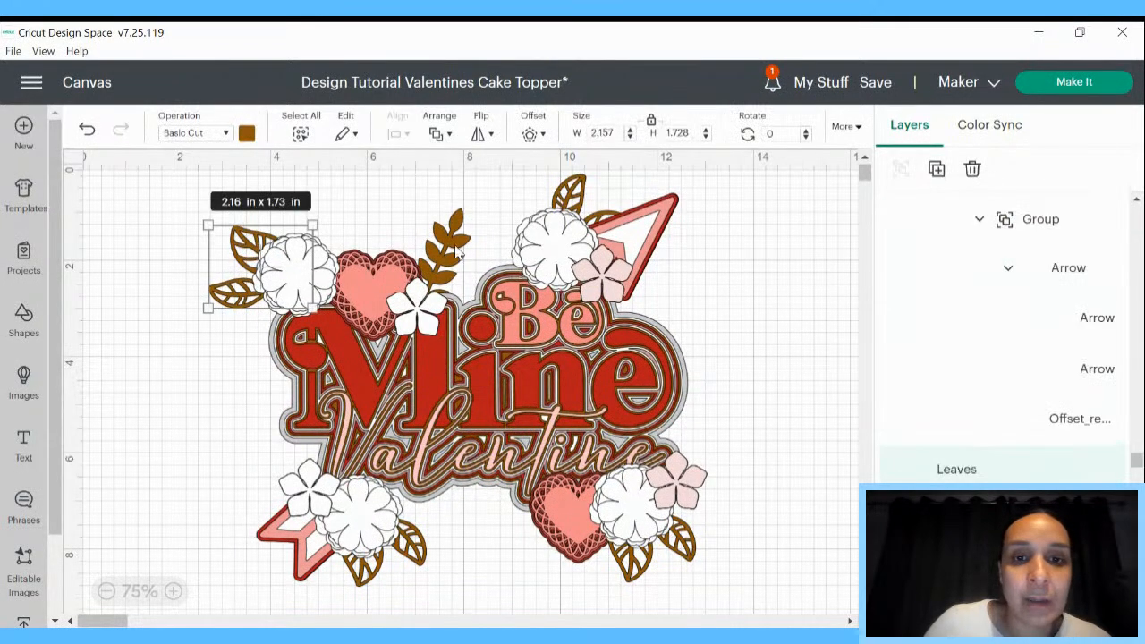
left_click(458, 251)
scroll(1043, 317, "down", 6)
scroll(1064, 389, "down", 8)
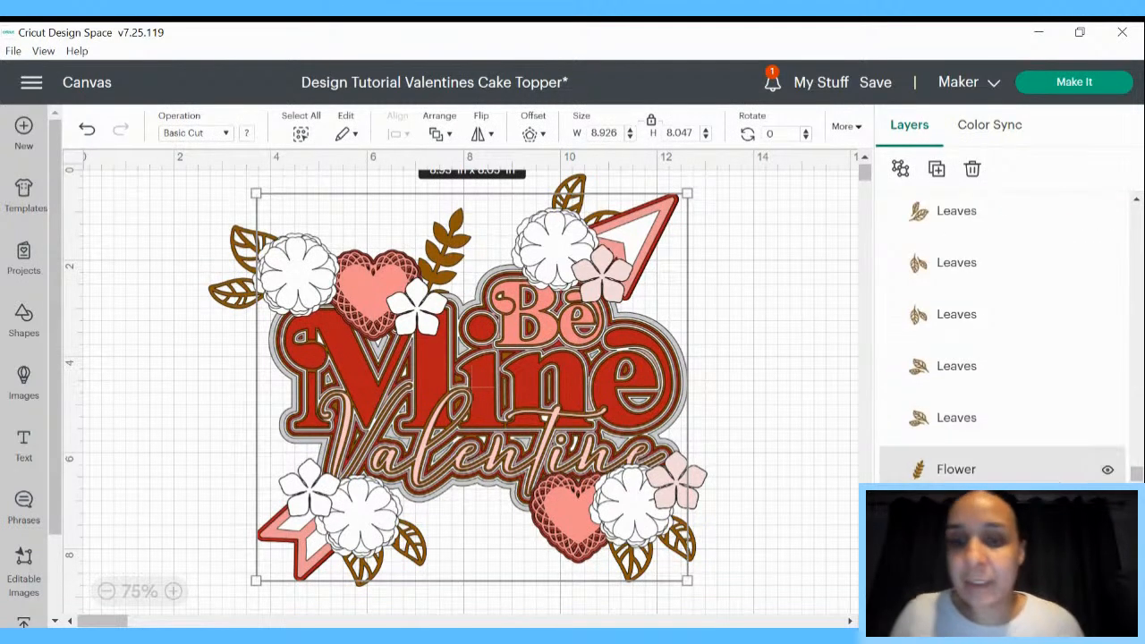
left_click(956, 474)
right_click(956, 477)
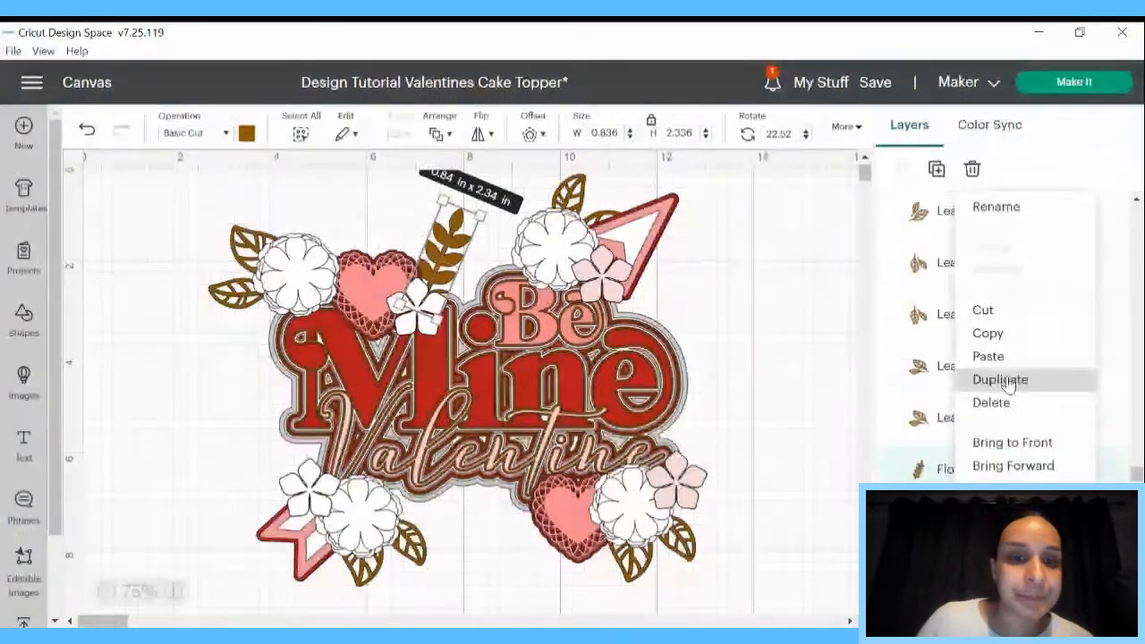
left_click(1001, 380)
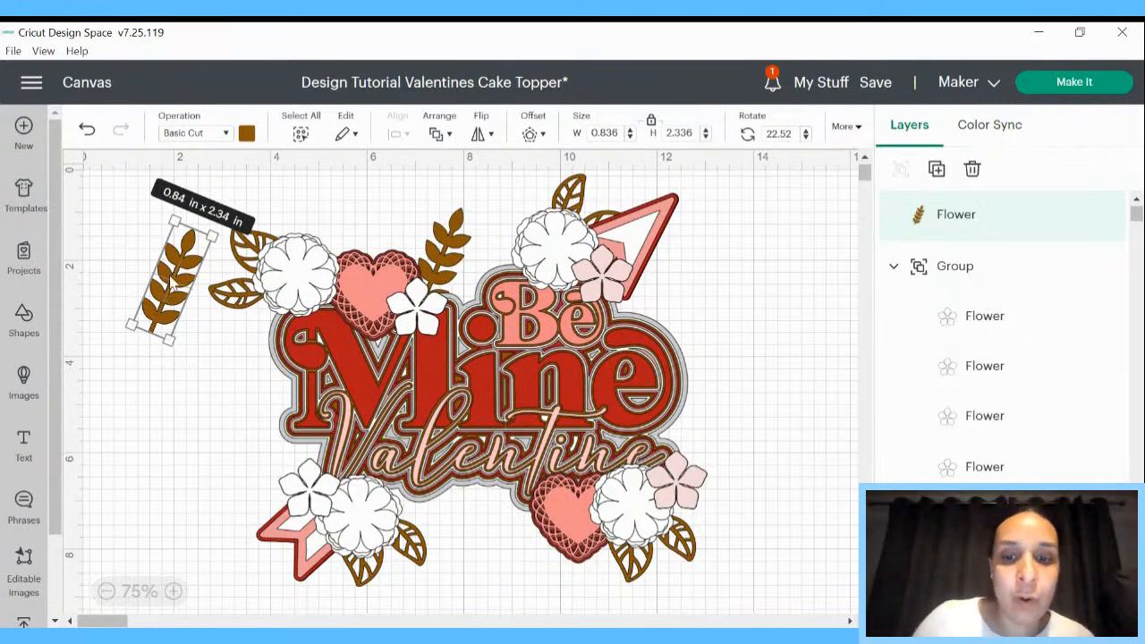
Move the copy onto the pale pink flower near the lower doily heart, rotated about 102°, and send it to the back
left_click_drag(170, 282, 666, 483)
left_click_drag(721, 435, 752, 566)
left_click_drag(662, 485, 685, 513)
right_click(685, 514)
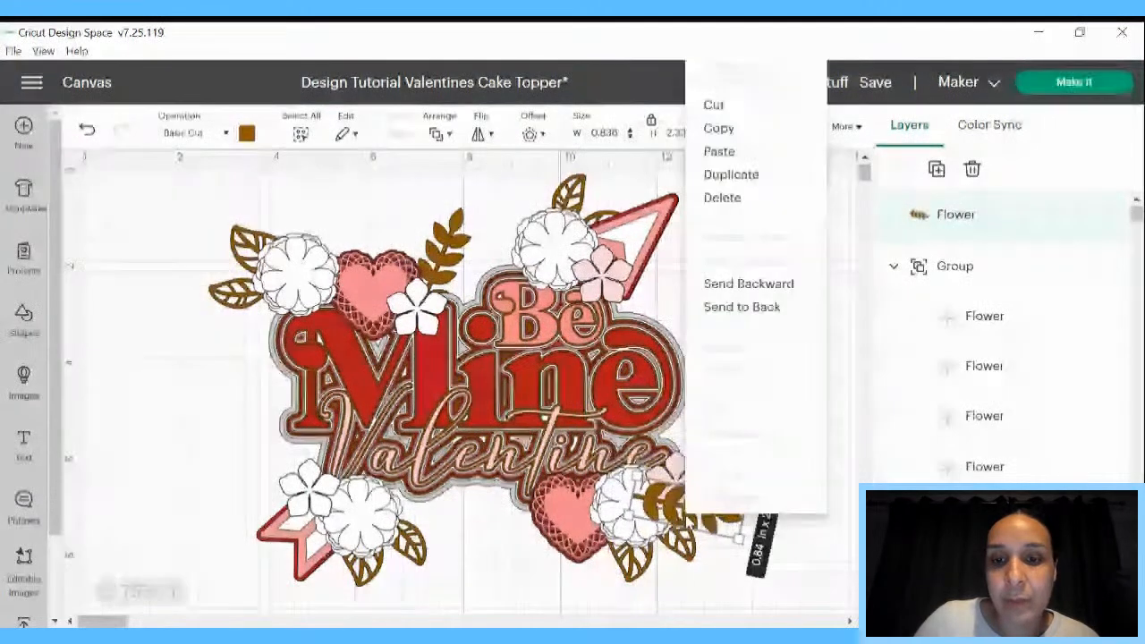
left_click(725, 307)
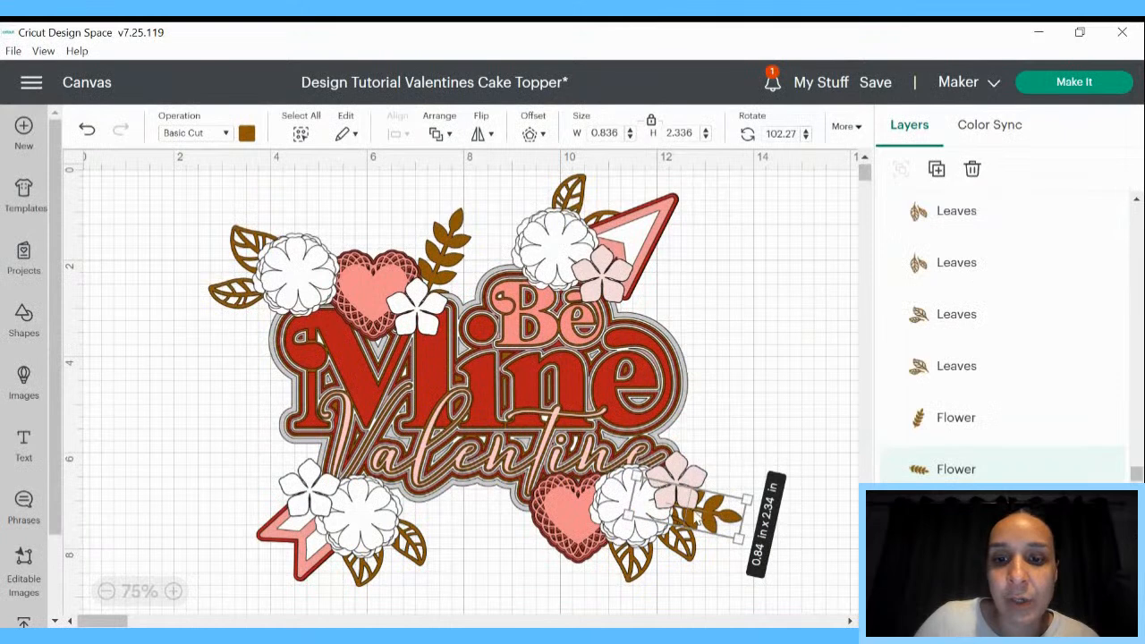
Adjust the rotation of the sprig behind the lower pale pink flower to about 131°
left_click(750, 495)
left_click(727, 527)
left_click_drag(760, 478, 766, 527)
left_click(710, 529)
left_click(709, 529)
Place a copy of this sprig, rotated to about 309°, behind the white five-petal flower at the arrow's tail
right_click(710, 530)
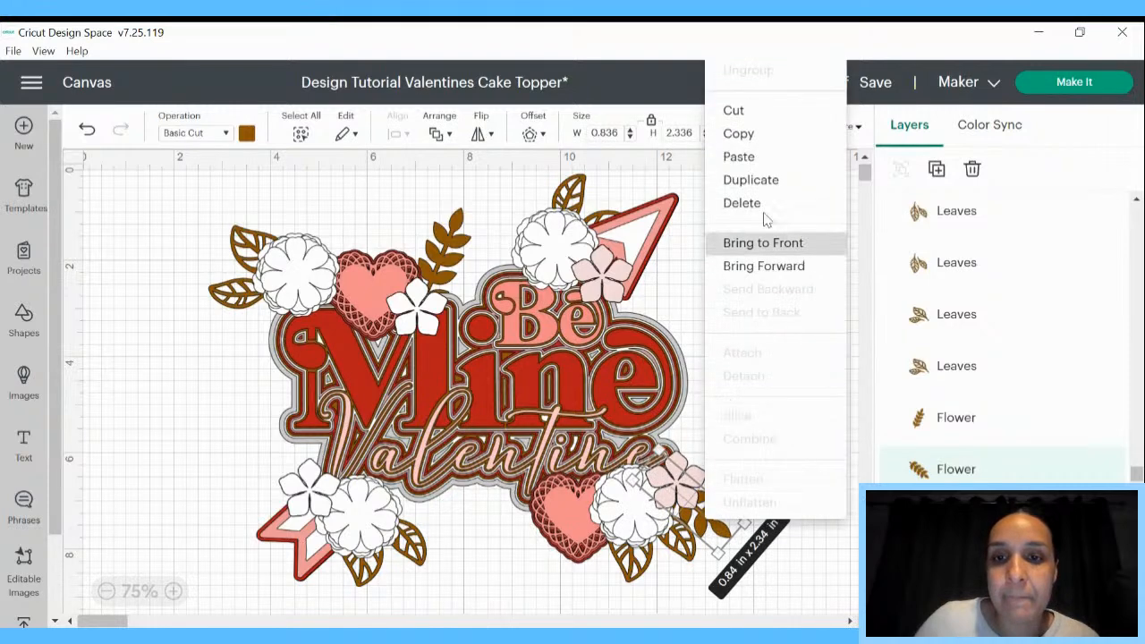
left_click(748, 179)
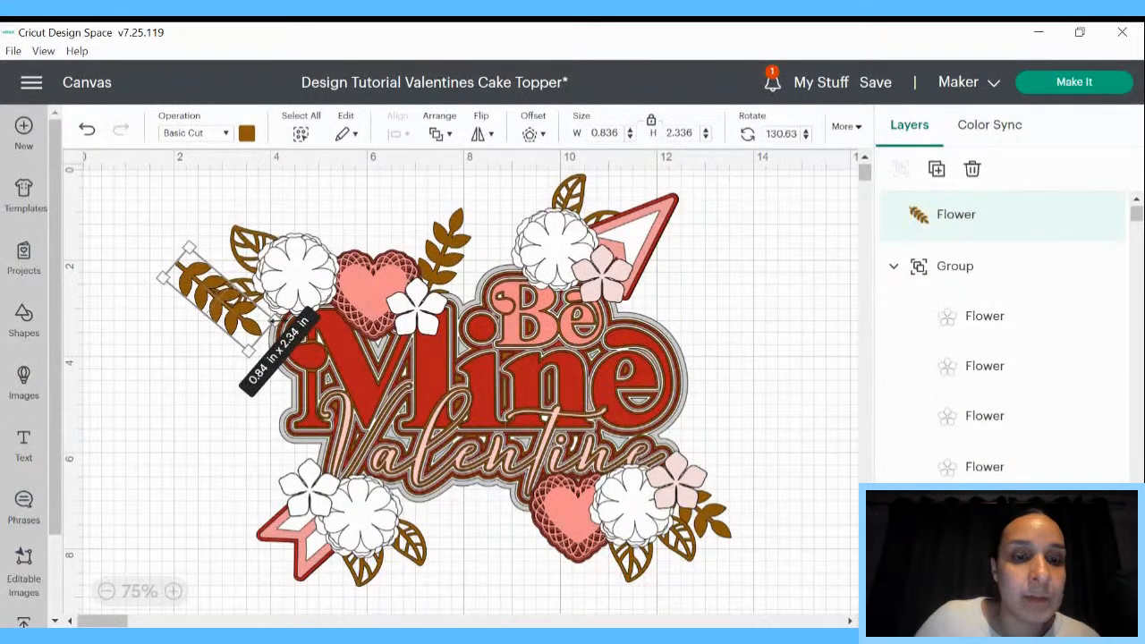
left_click_drag(267, 345, 289, 488)
right_click(289, 488)
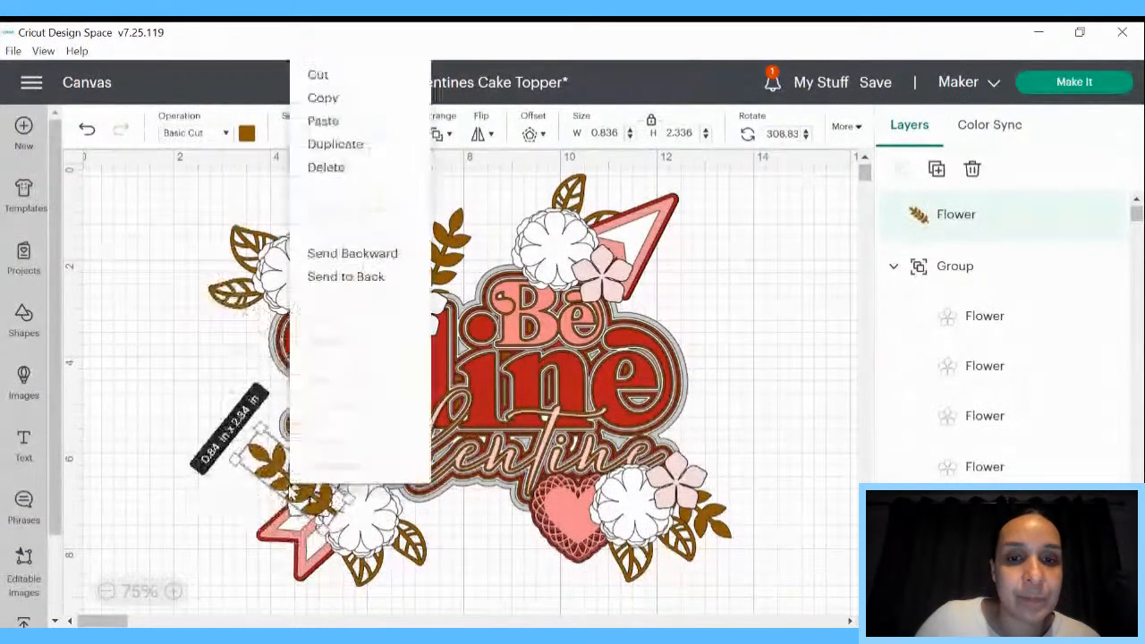
left_click(333, 276)
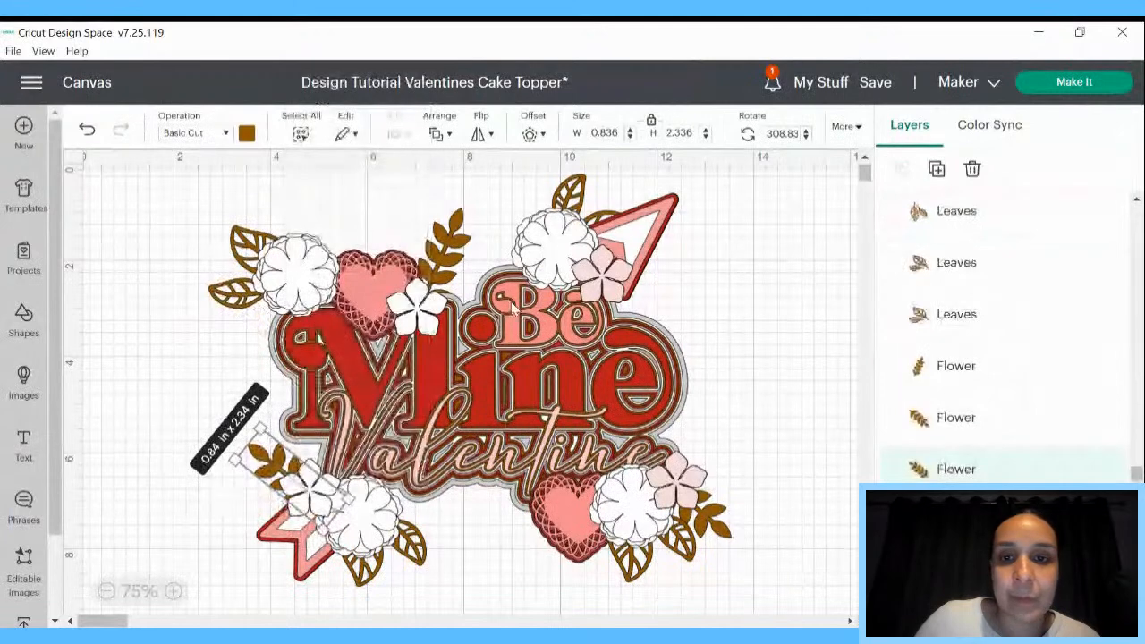
Make another copy of the 22.5° sprig beside the upper doily heart
left_click(555, 240)
right_click(558, 242)
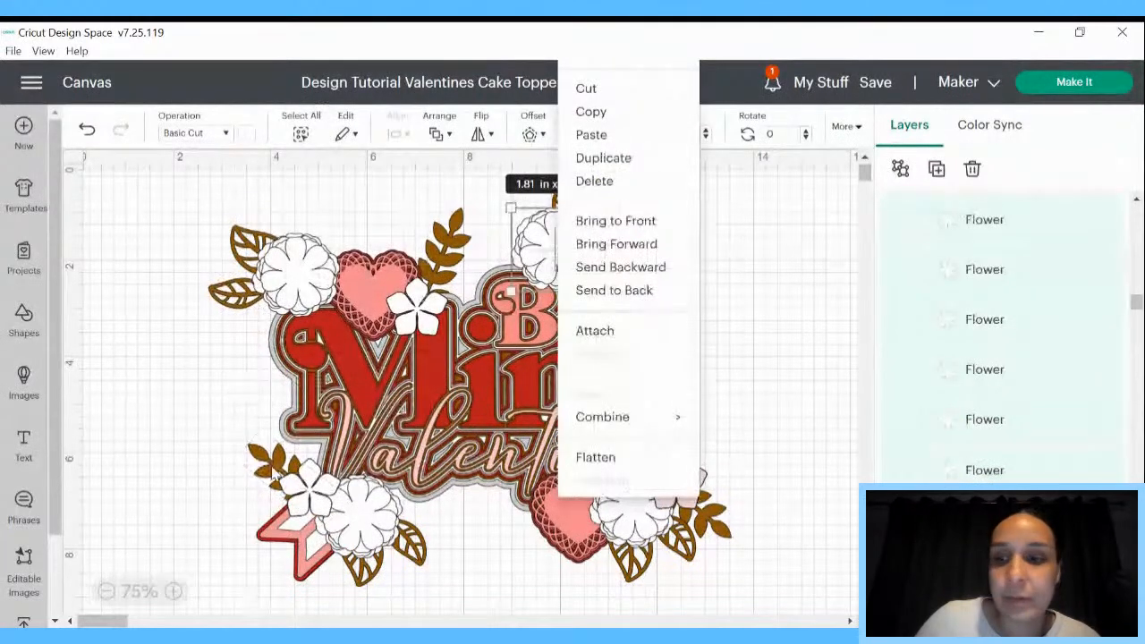
left_click(273, 473)
scroll(1033, 367, "down", 10)
scroll(1033, 462, "down", 10)
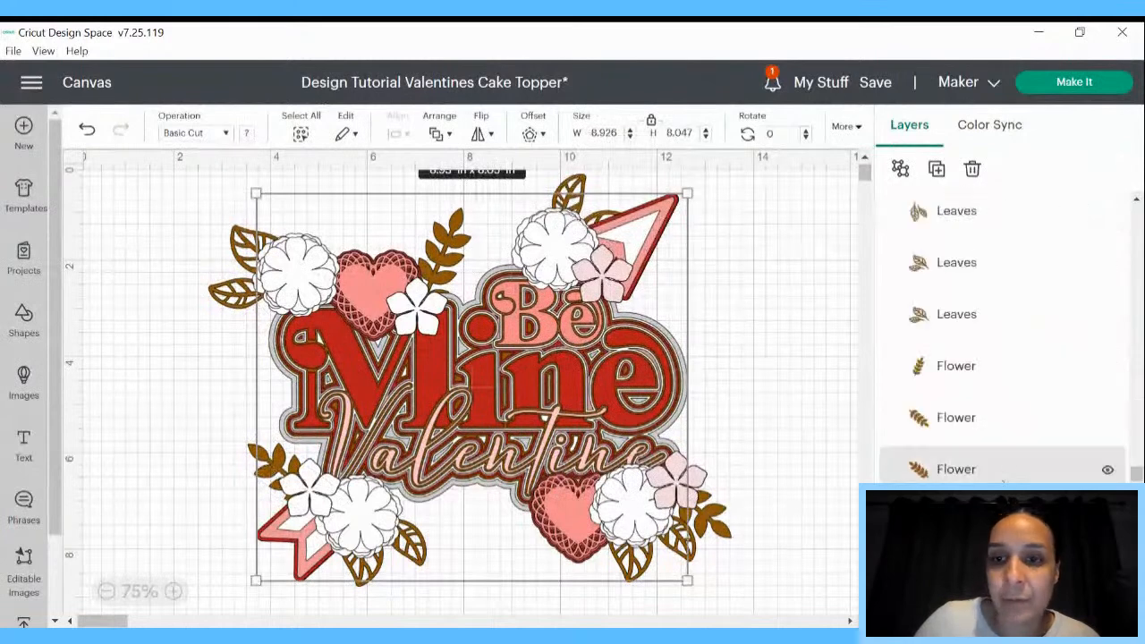
right_click(1004, 477)
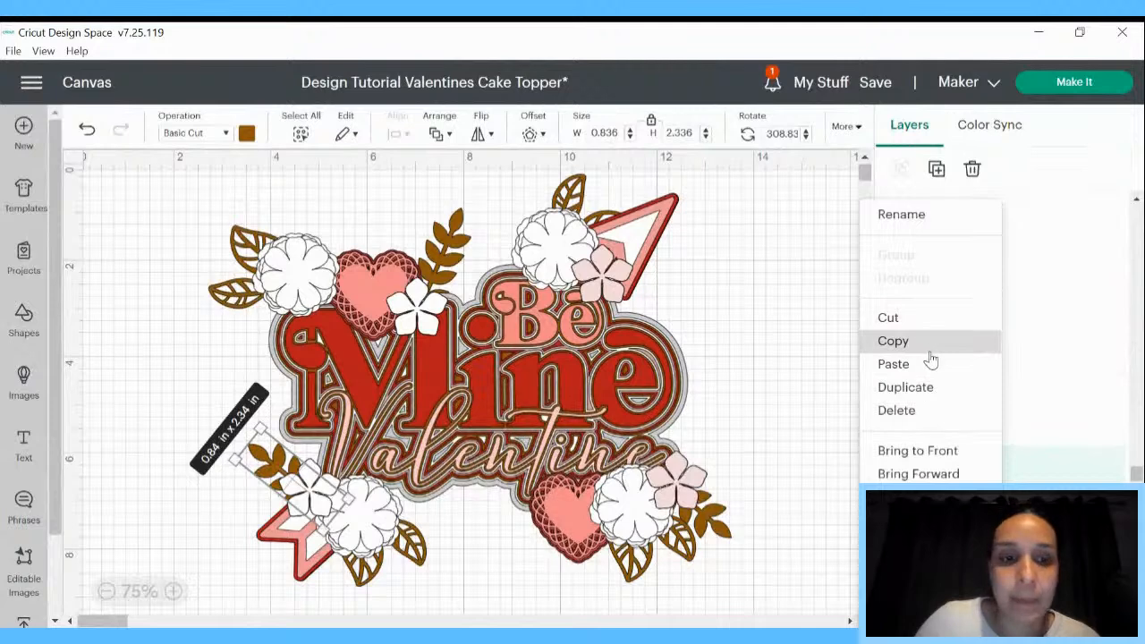
left_click(928, 353)
right_click(940, 368)
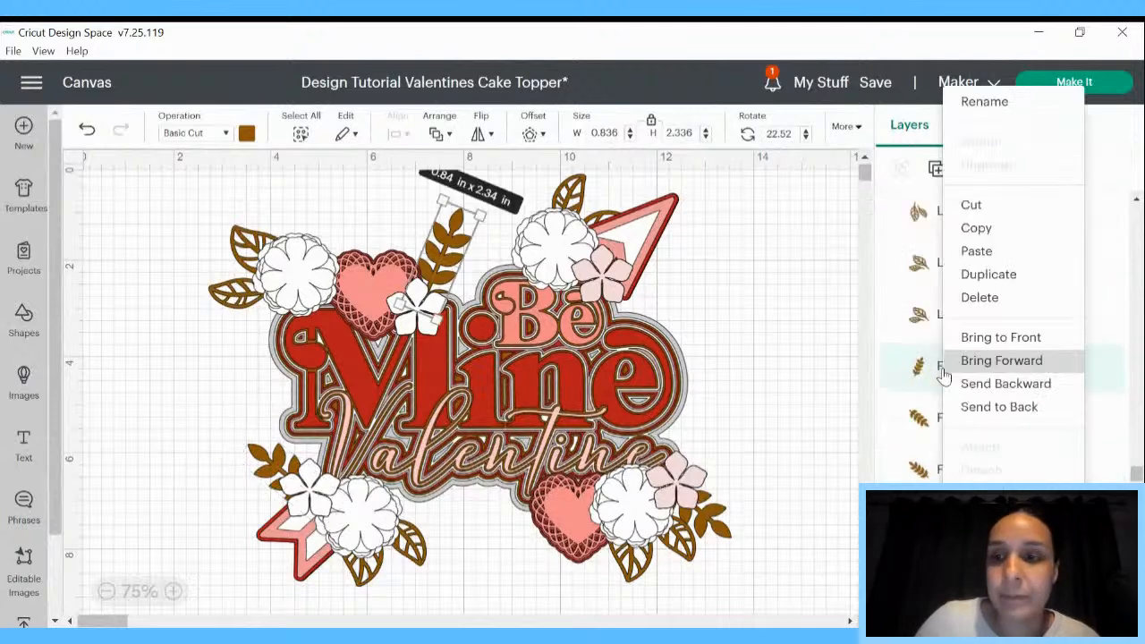
left_click(976, 282)
Place the sprig copy beside the pale pink flower at the arrowhead, rotated to about 90° and scaled down to about 0.67 × 1.87 in
left_click_drag(581, 279, 653, 286)
left_click(179, 376)
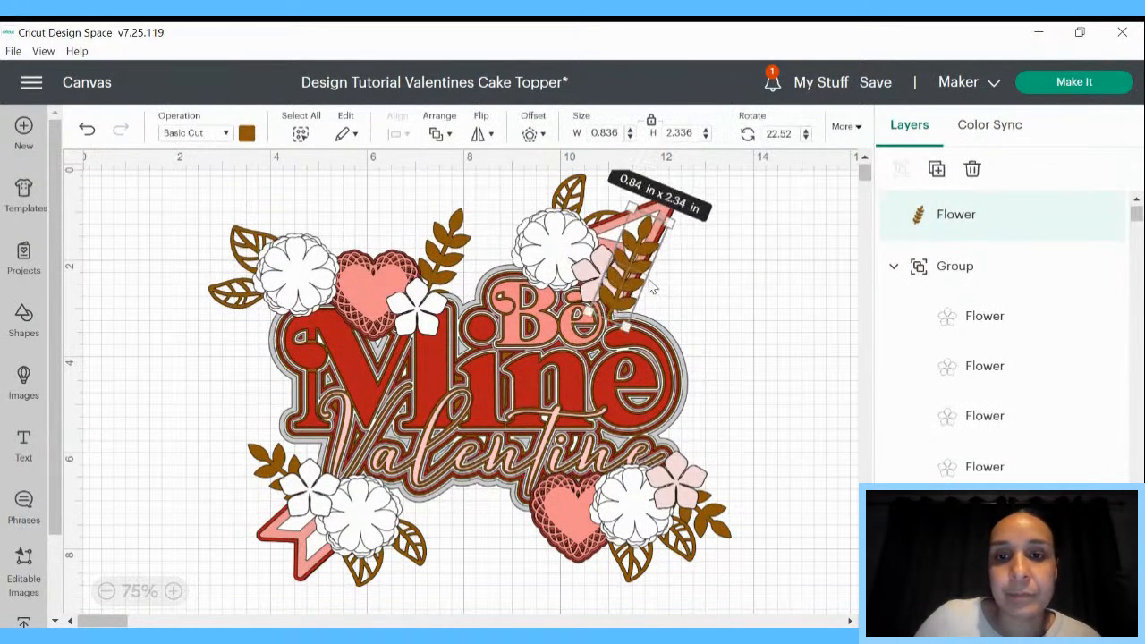
left_click_drag(696, 230, 728, 328)
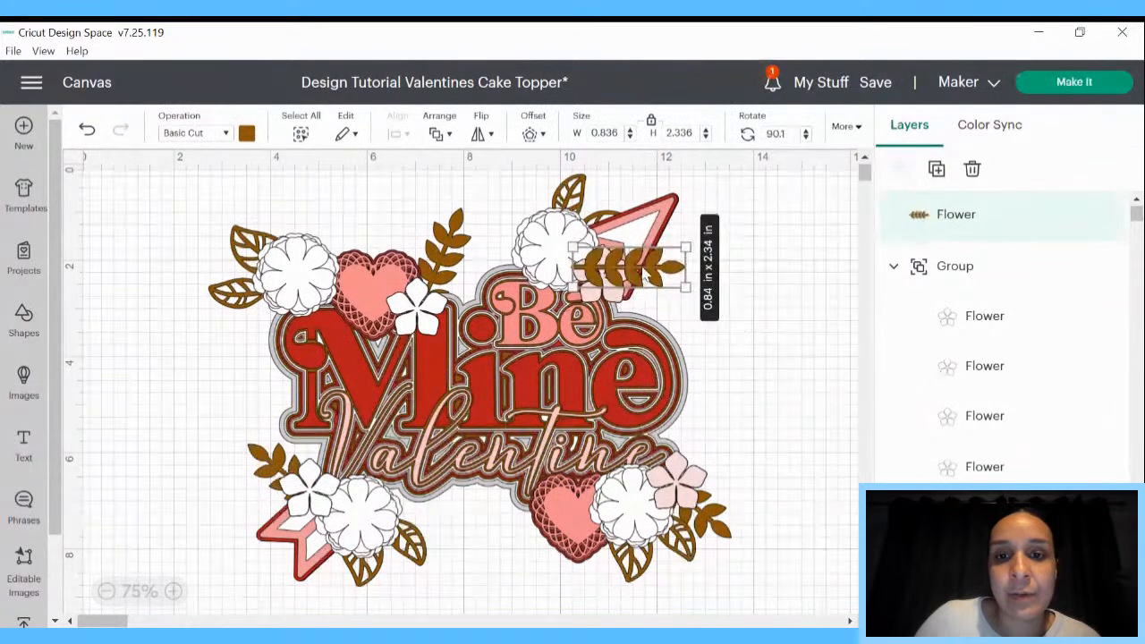
left_click_drag(646, 278, 654, 305)
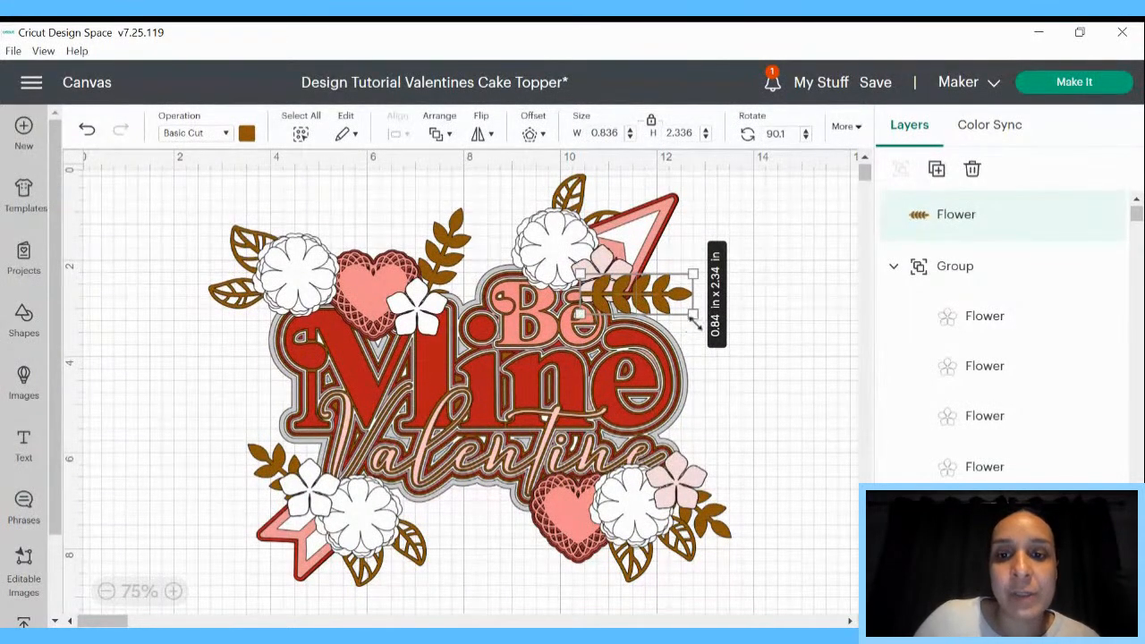
left_click_drag(695, 317, 670, 309)
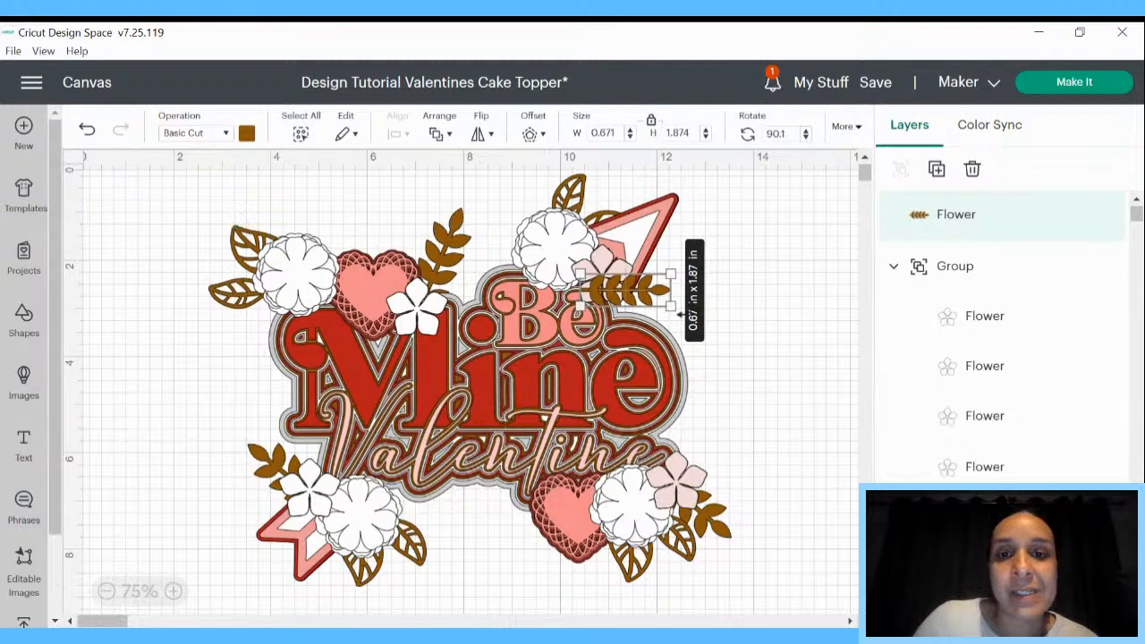
left_click_drag(637, 303, 707, 273)
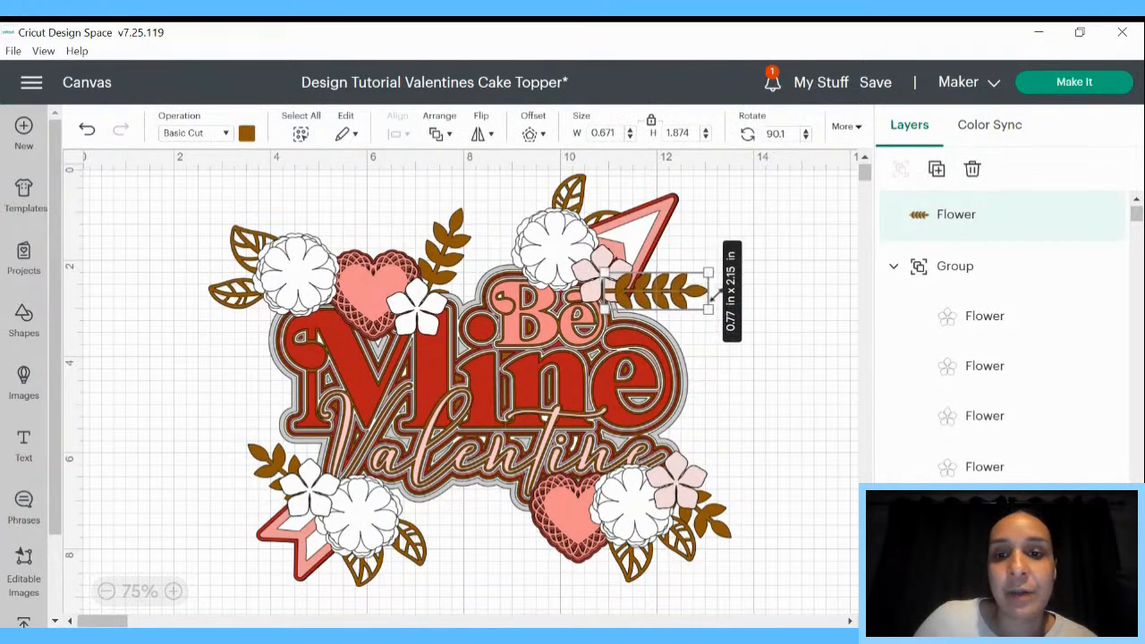
Try enlarging this sprig to about 0.77 × 2.15 in and sending it to the back, and undo the changes
left_click_drag(709, 254, 715, 309)
right_click(660, 311)
left_click(736, 312)
key("ctrl+z")
key("ctrl+z")
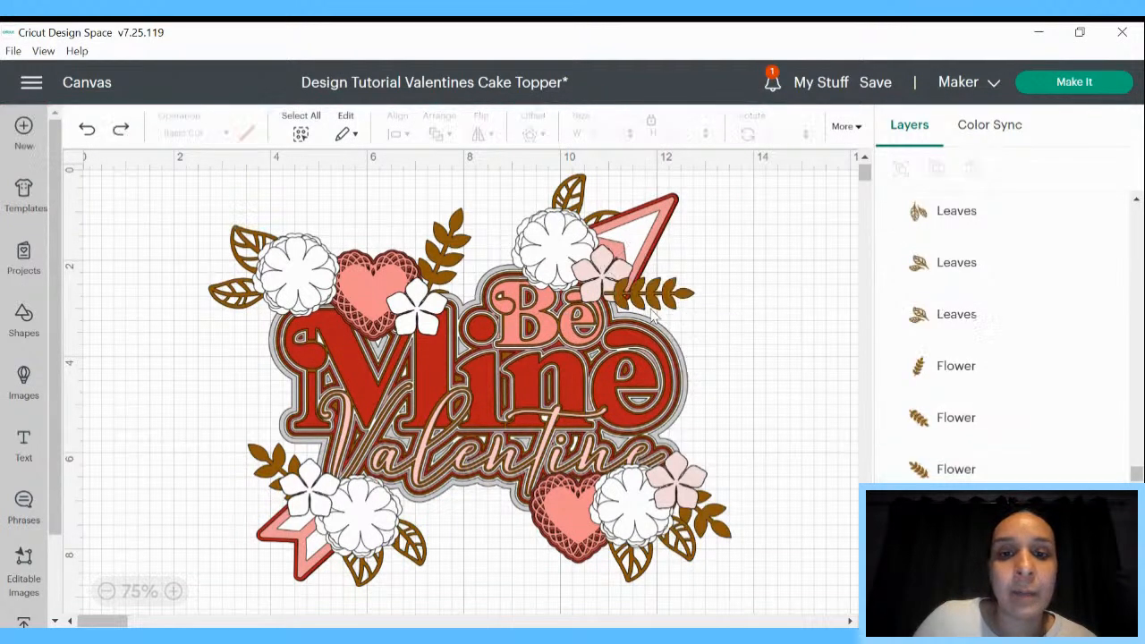
Send the horizontal sprig near the arrowhead to the back, tucked behind the pale pink flower
left_click(661, 311)
right_click(660, 309)
left_click(689, 307)
Duplicate the horizontal sprig near the arrowhead twice
right_click(653, 307)
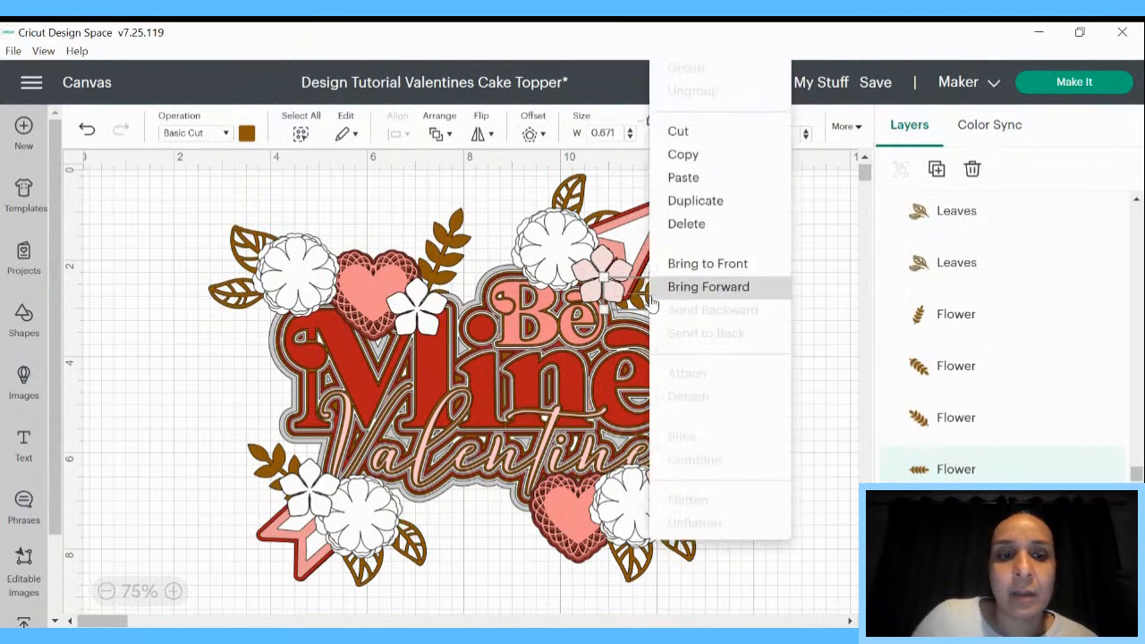
left_click(713, 211)
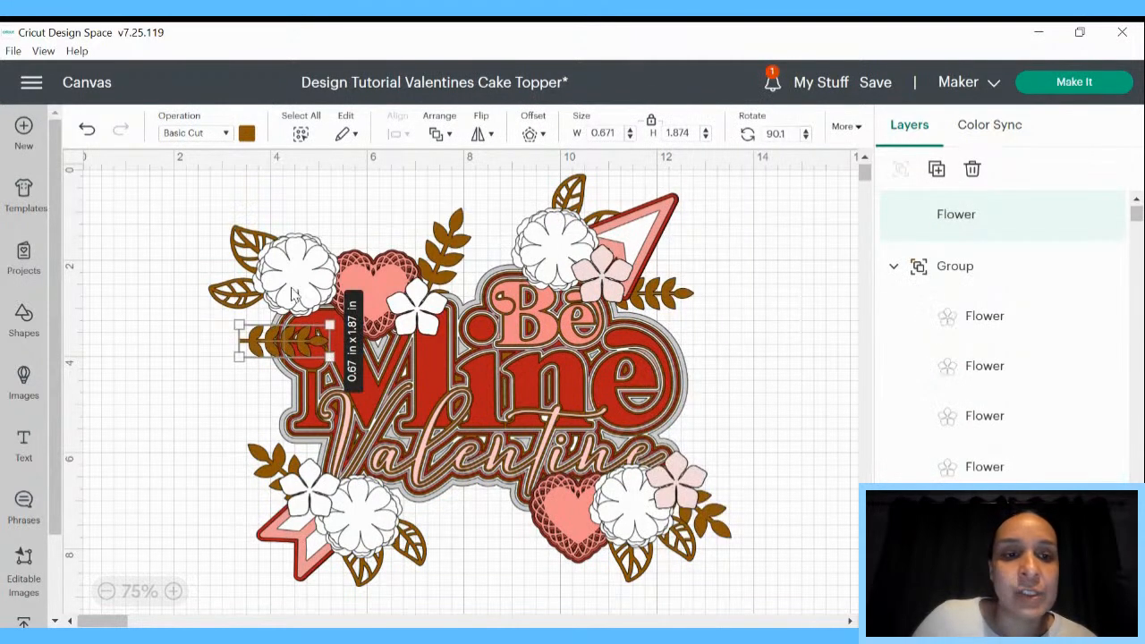
right_click(273, 340)
left_click(322, 248)
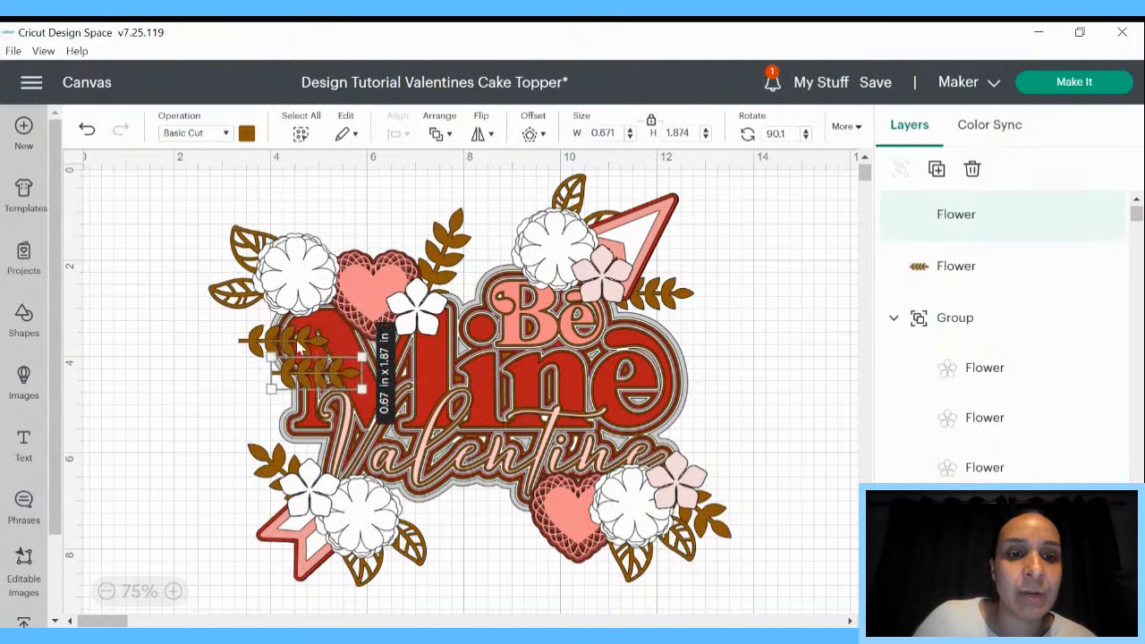
Move both horizontal sprig copies over the "Mine" lettering and send them to the back, hidden behind the title
left_click_drag(309, 376, 478, 393)
right_click(478, 394)
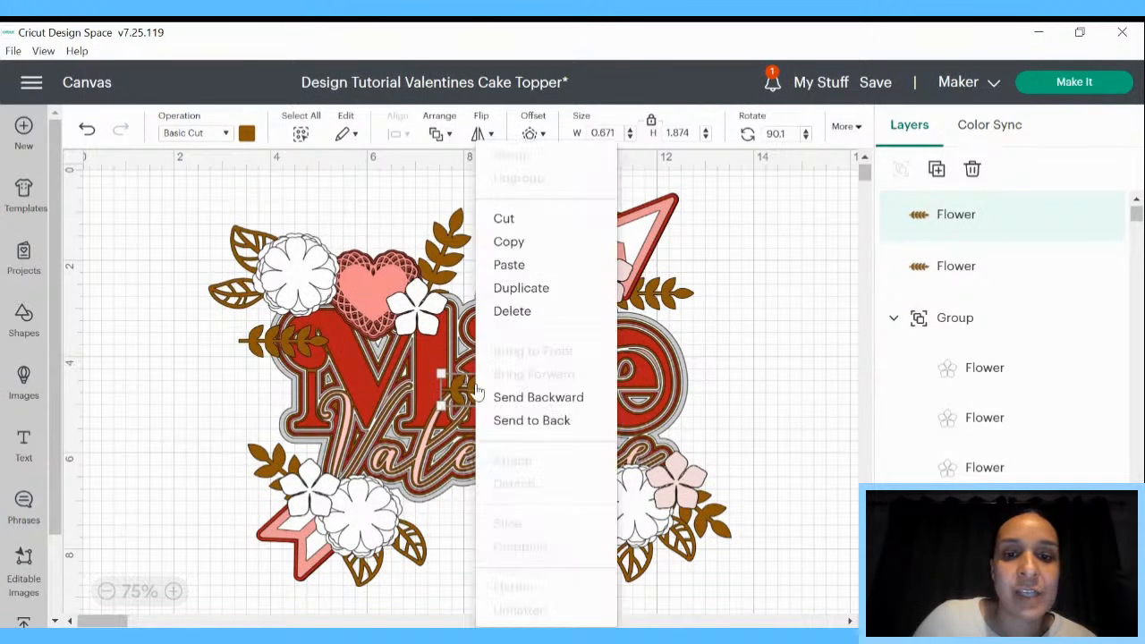
left_click(506, 418)
left_click_drag(294, 351, 490, 375)
right_click(490, 375)
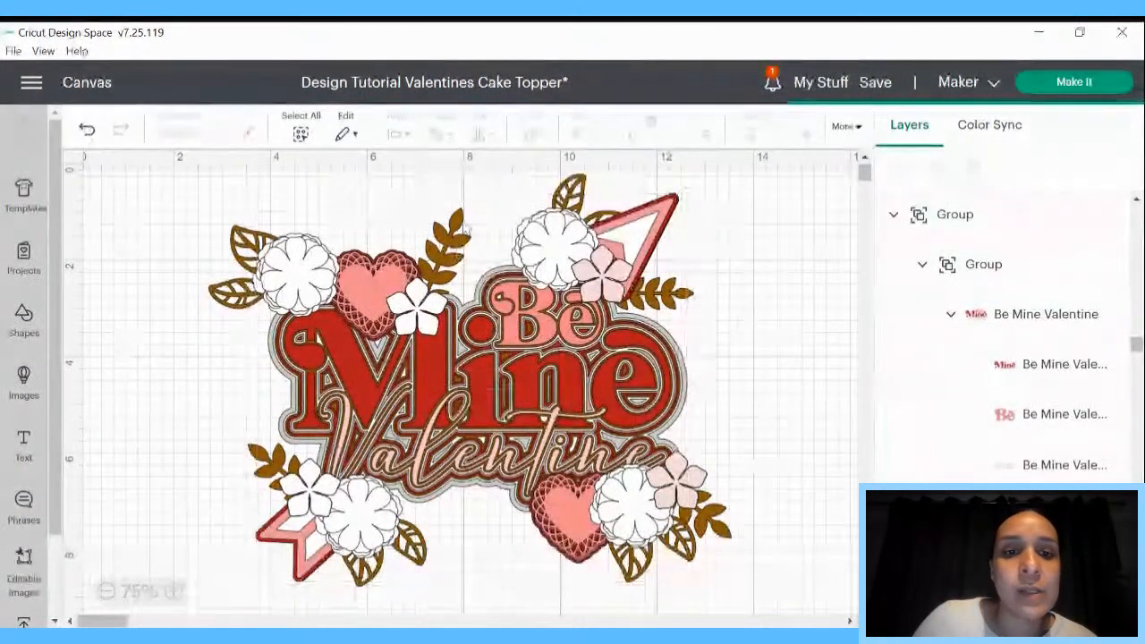
left_click(627, 416)
left_click(741, 534)
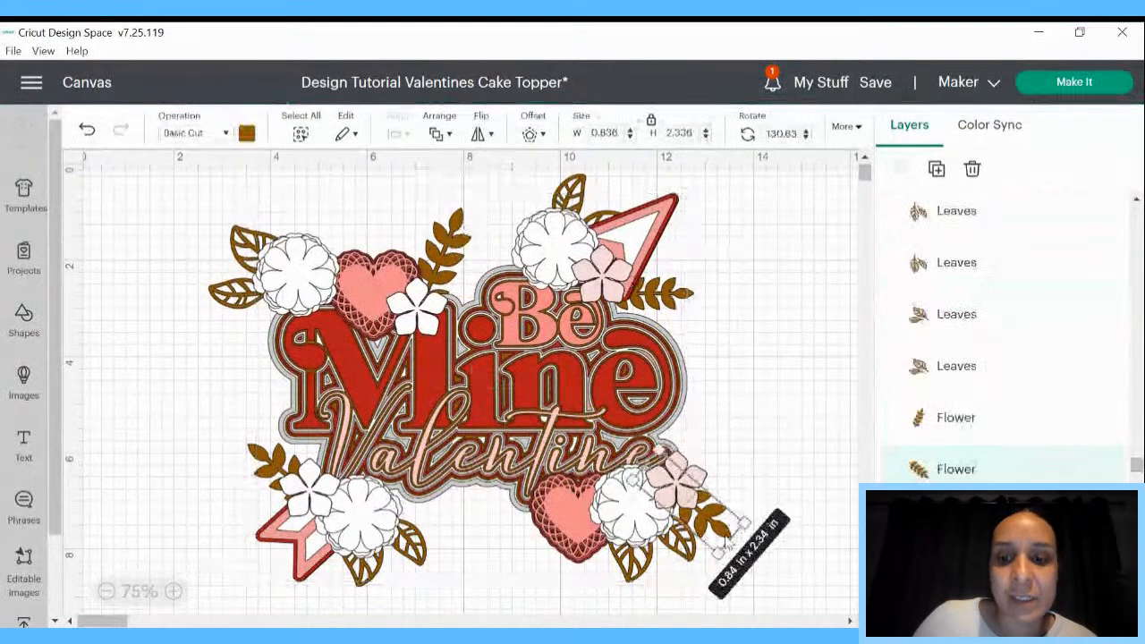
right_click(736, 535)
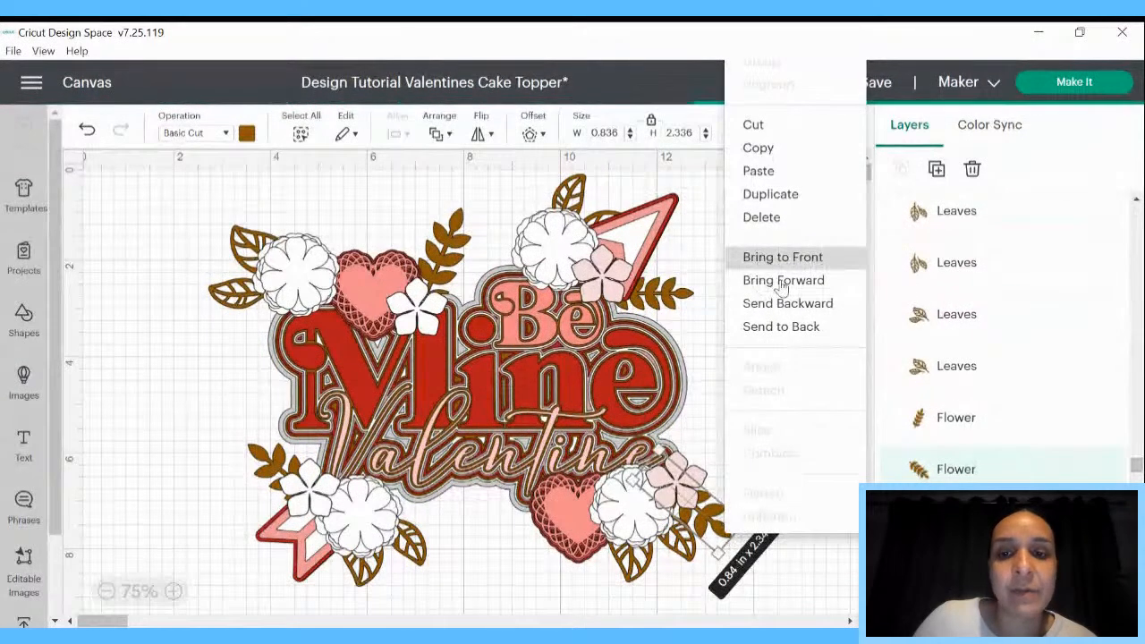
left_click(711, 302)
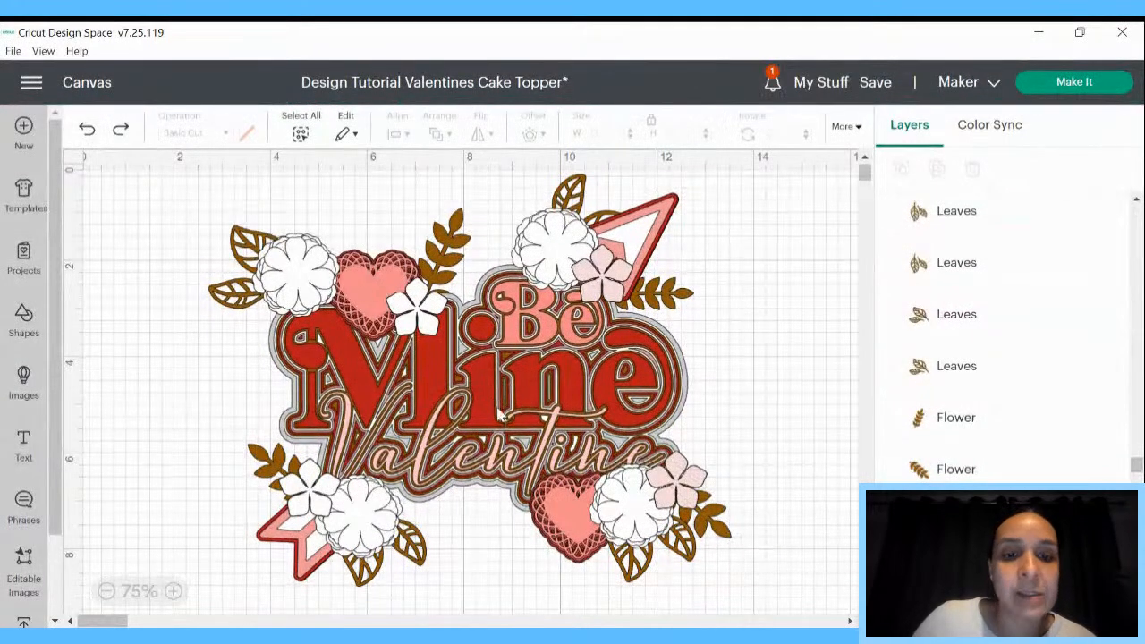
Duplicate the sprig behind the lower pale pink flower, move the copy over the "Mine" lettering, and send it to the back
left_click(730, 523)
right_click(731, 522)
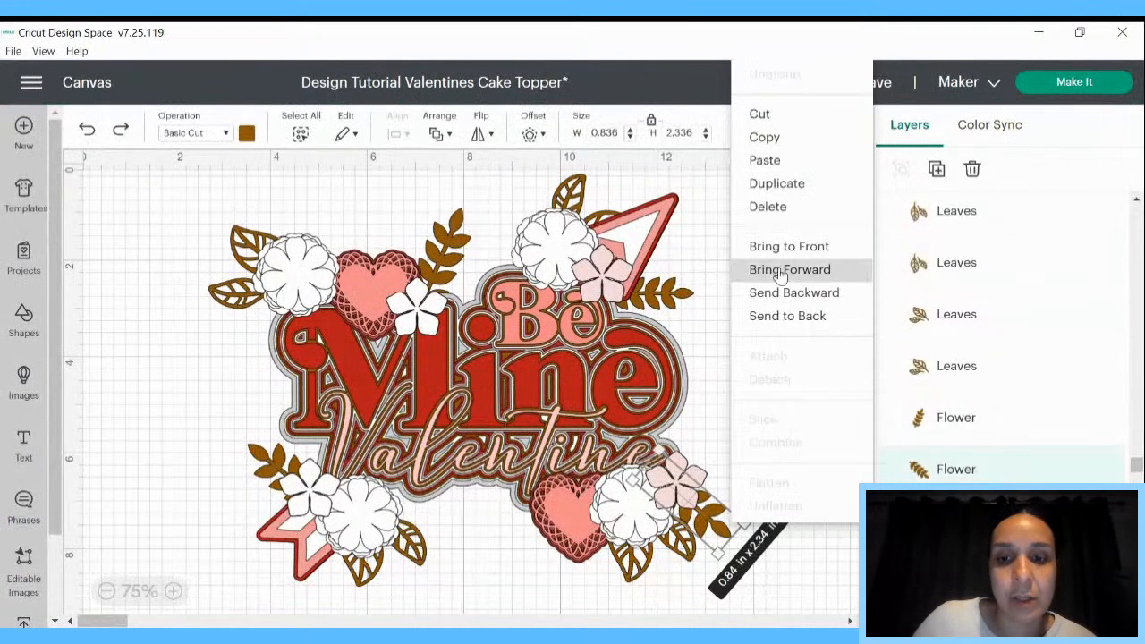
left_click(779, 183)
left_click_drag(349, 442, 441, 383)
right_click(441, 383)
left_click(474, 414)
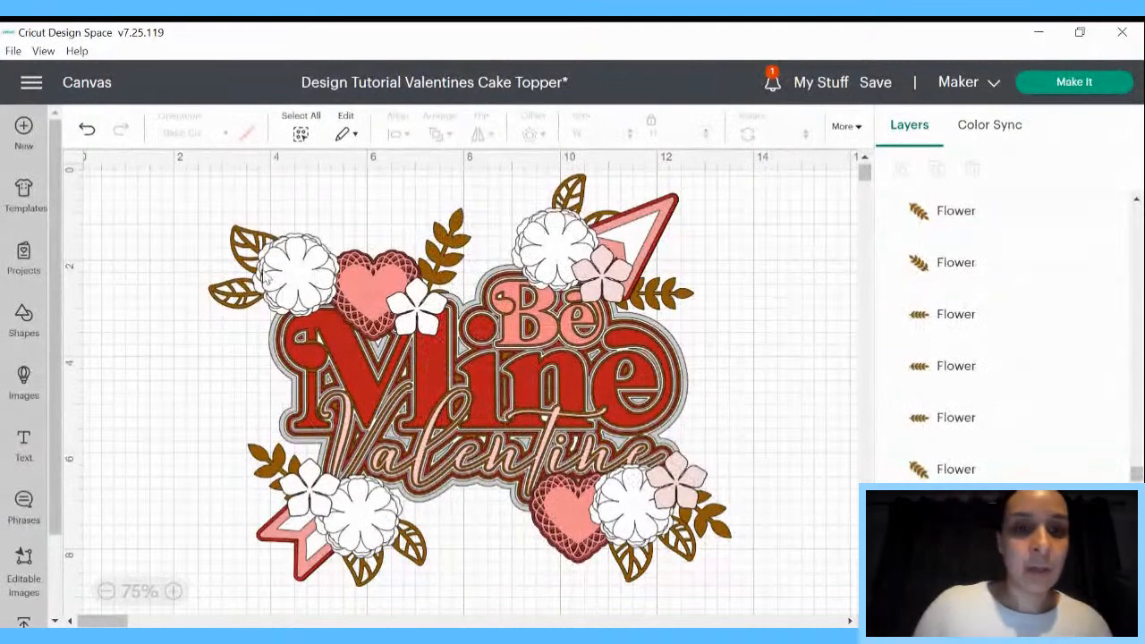
Rotate the leaves behind the white flower beside the upper doily heart to about 24° and reposition them against the flower
left_click(246, 235)
left_click_drag(319, 204, 349, 233)
left_click_drag(232, 299, 239, 287)
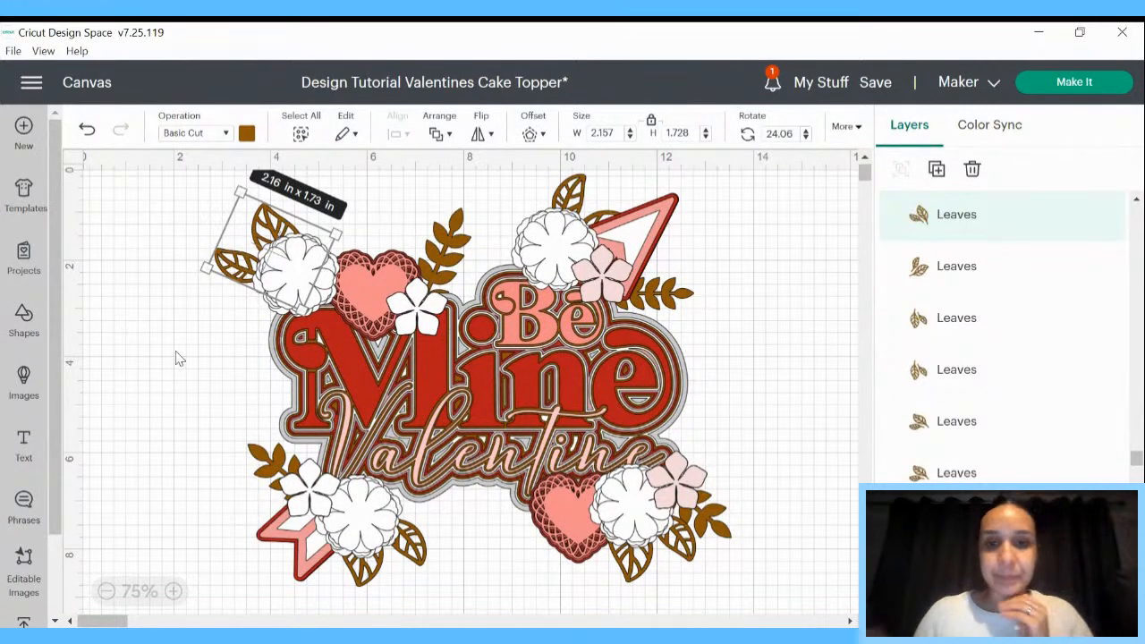
left_click(141, 365)
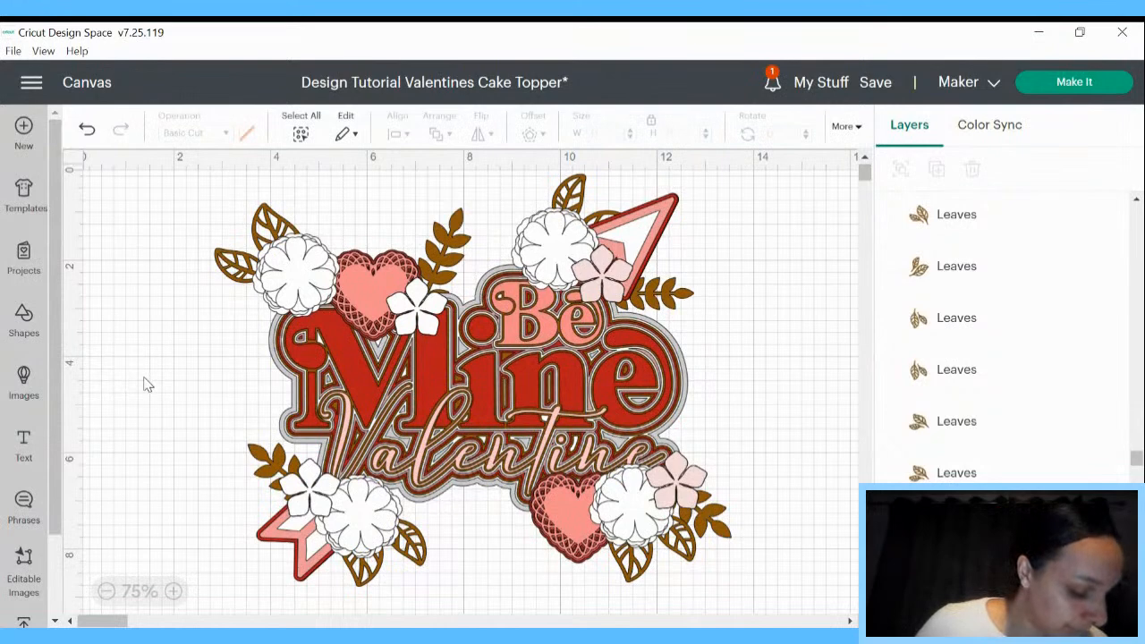
Save the cake topper project under its existing name
left_click(876, 89)
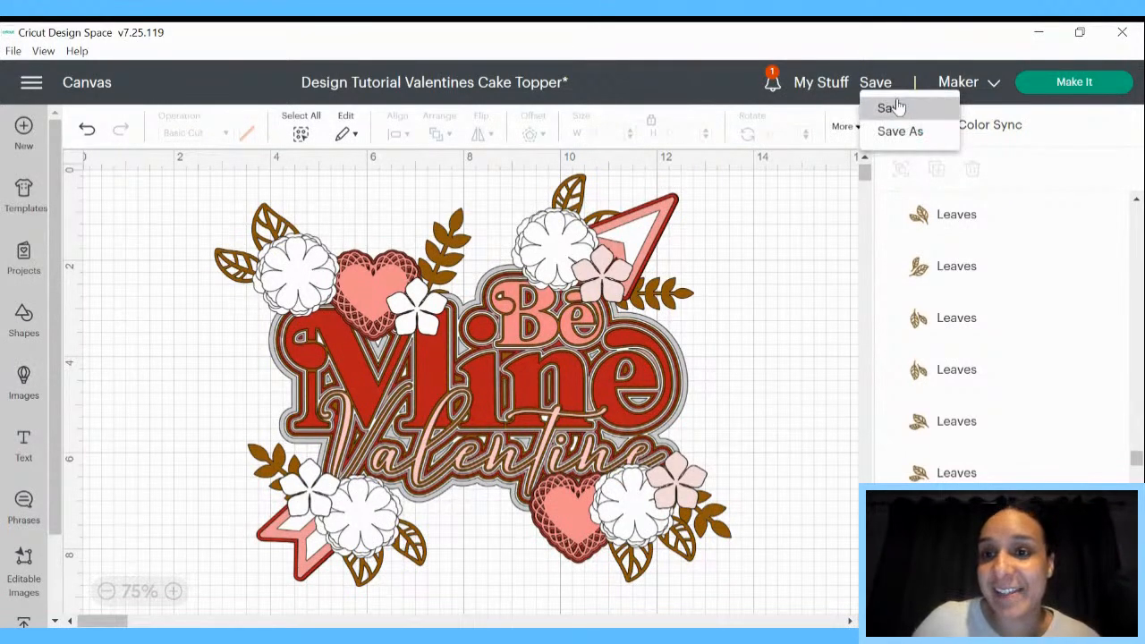
left_click(890, 107)
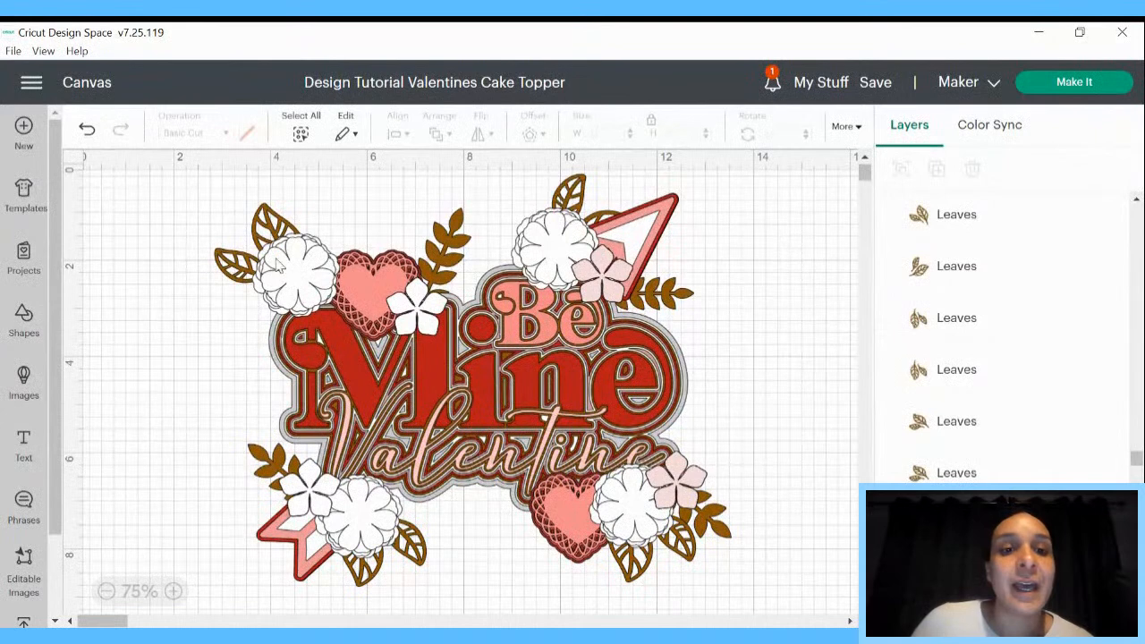
left_click_drag(144, 173, 797, 579)
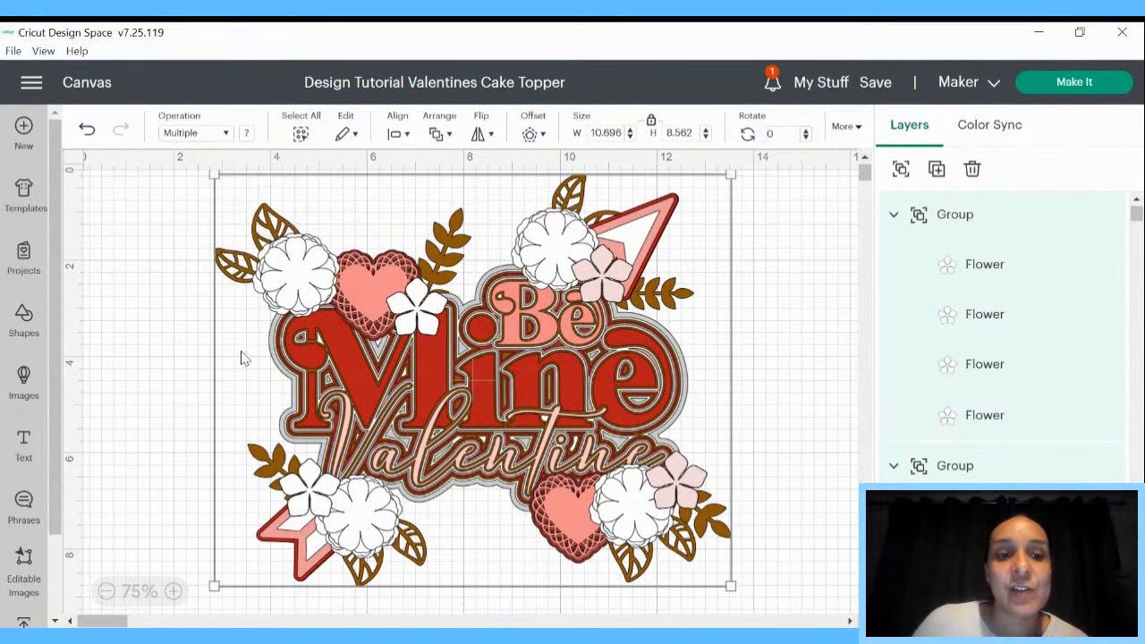
left_click(189, 345)
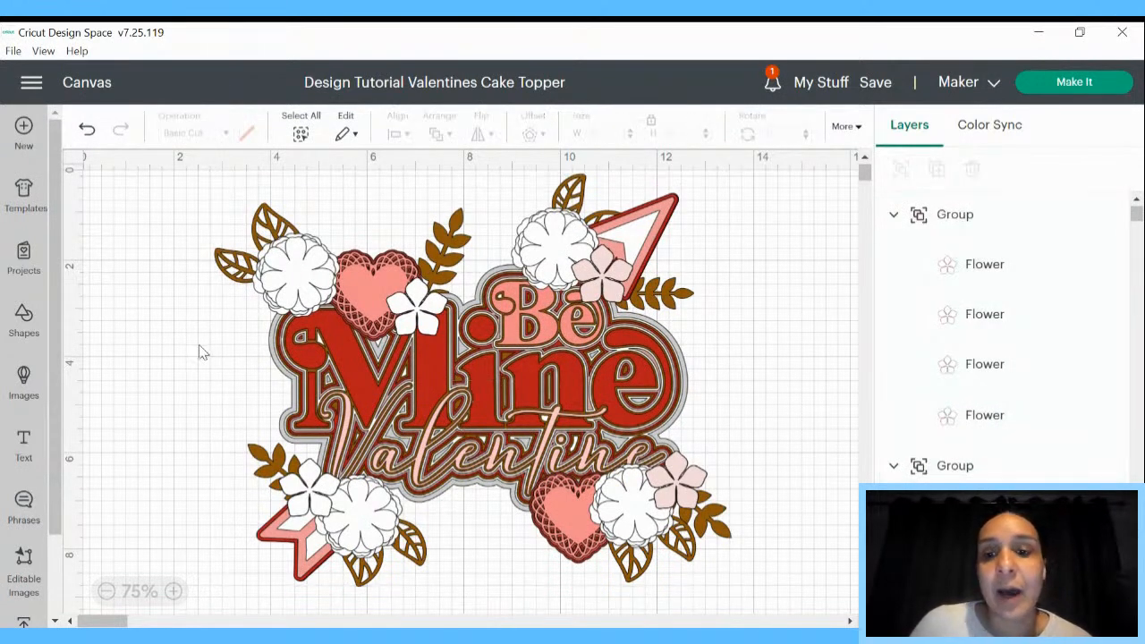